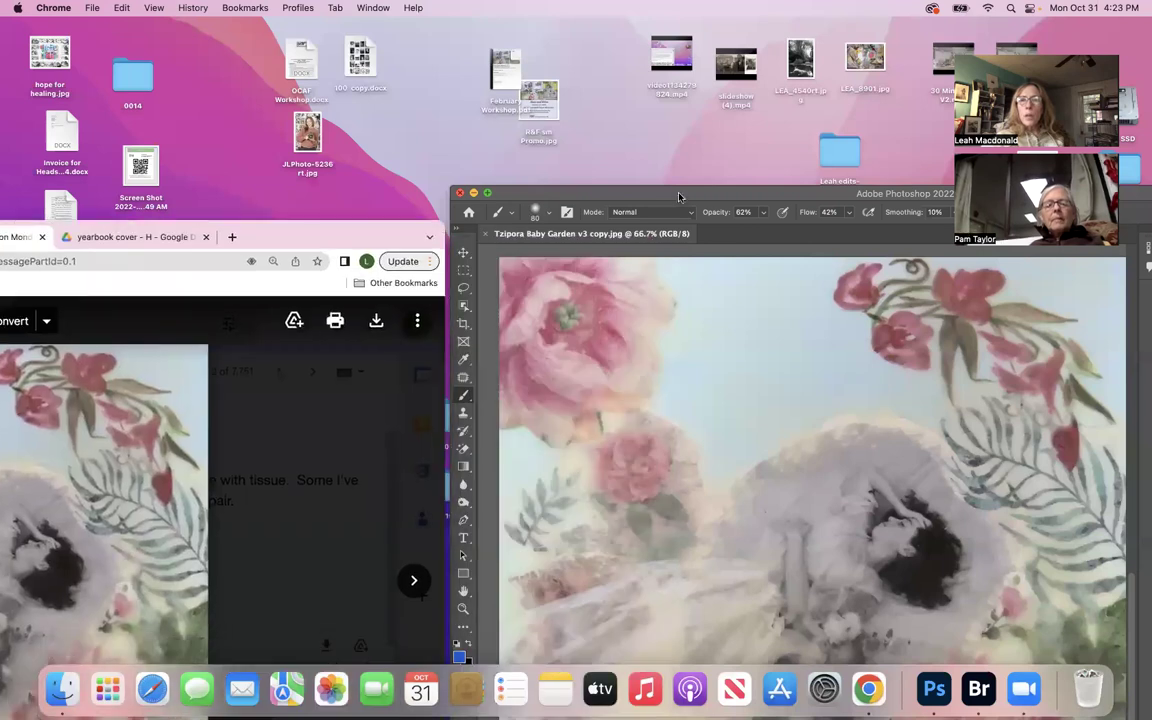
Choose a muted blue-grey paint colour and enlarge the Brush to 200 px.
drag(700, 194, 422, 46)
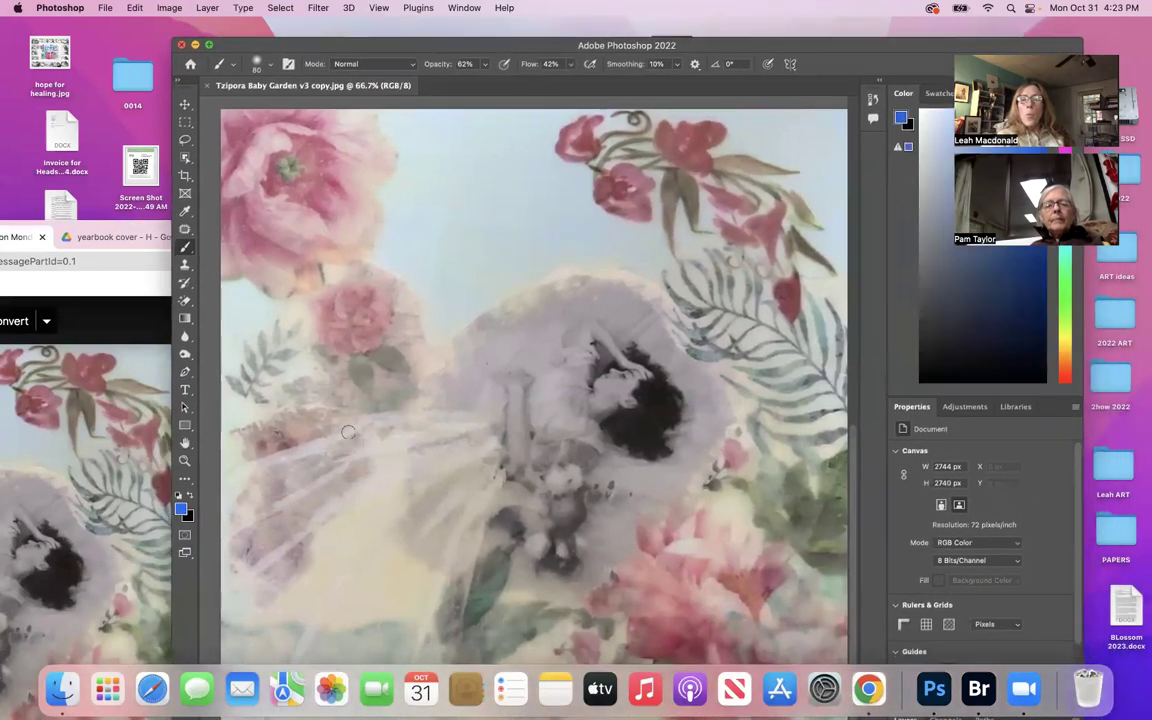
click(186, 213)
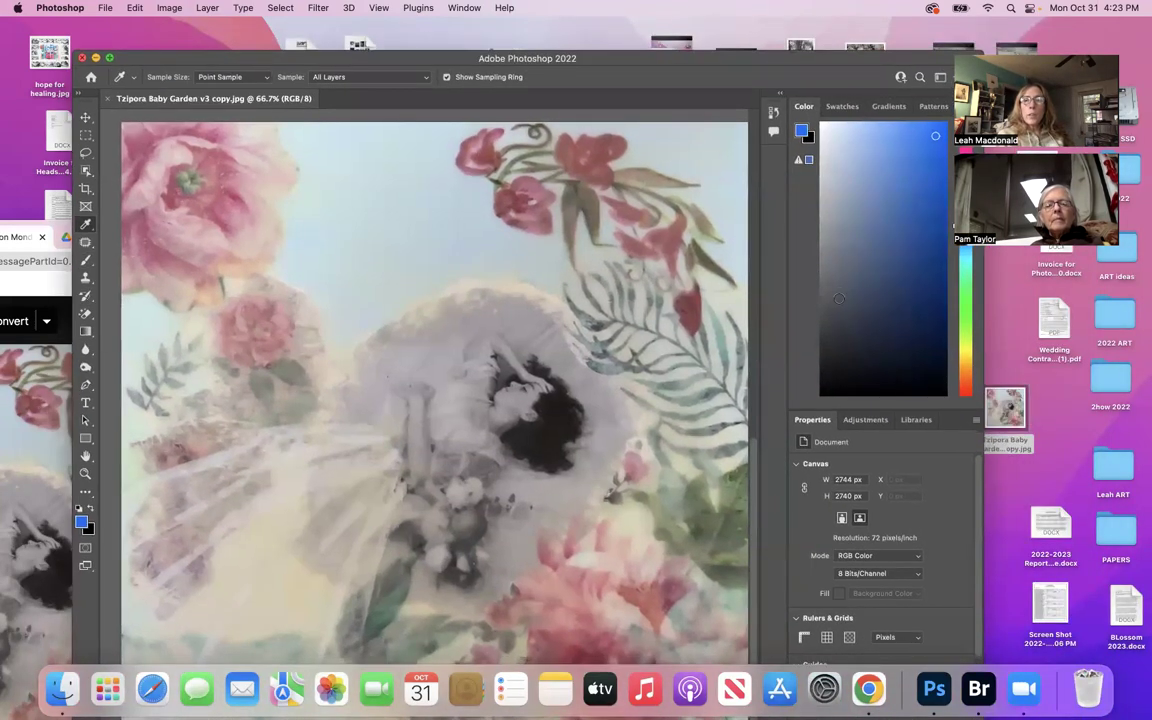
click(87, 261)
key(bracketright)
key(bracketright)
key(bracketright)
key(bracketright)
key(bracketright)
key(bracketright)
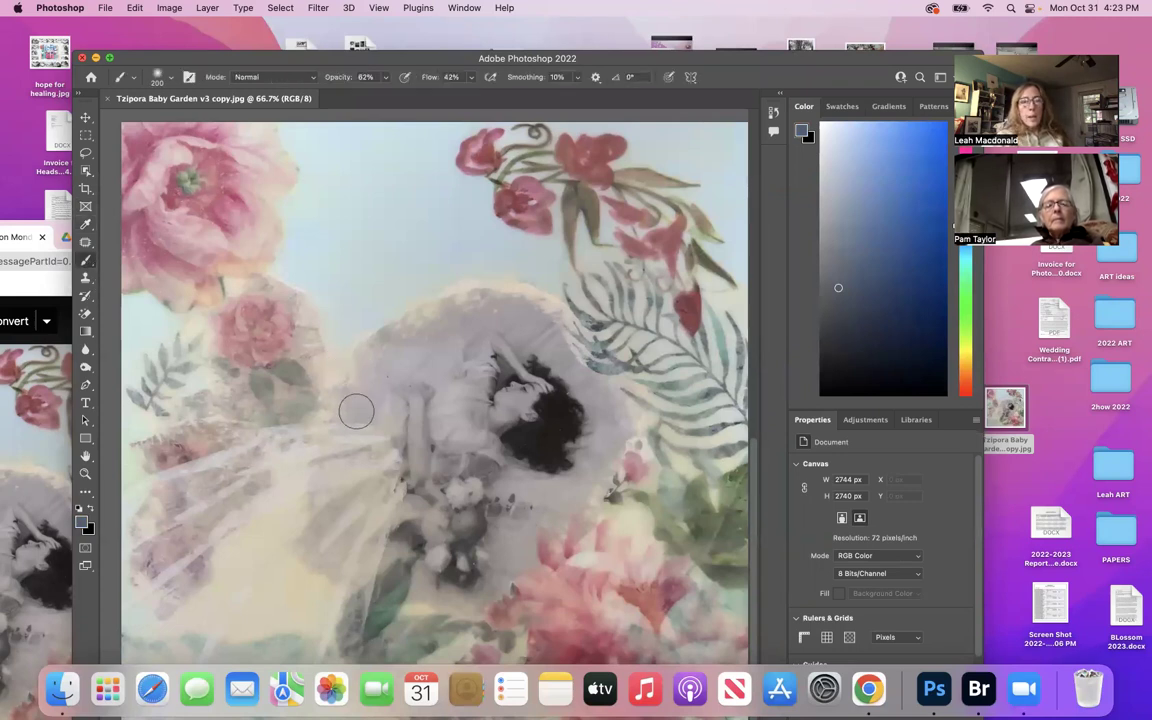
Paint a soft blue-grey horizon band across the picture behind the curled figure.
drag(536, 448, 575, 445)
mouse_move(537, 396)
mouse_down()
mouse_move(555, 383)
mouse_move(640, 392)
mouse_move(535, 370)
mouse_move(620, 372)
mouse_up()
mouse_move(381, 417)
mouse_down()
mouse_move(110, 410)
mouse_move(232, 410)
mouse_move(195, 400)
mouse_move(164, 433)
mouse_move(120, 443)
mouse_move(370, 440)
mouse_move(362, 470)
mouse_move(392, 490)
mouse_move(468, 435)
mouse_move(630, 400)
mouse_up()
scroll(630, 400, down, 3)
mouse_move(500, 365)
mouse_down()
mouse_move(480, 395)
mouse_move(395, 440)
mouse_move(362, 478)
mouse_move(515, 342)
mouse_move(612, 332)
mouse_move(535, 410)
mouse_move(660, 340)
mouse_move(595, 355)
mouse_move(560, 420)
mouse_move(470, 425)
mouse_move(515, 425)
mouse_up()
key(super+minus)
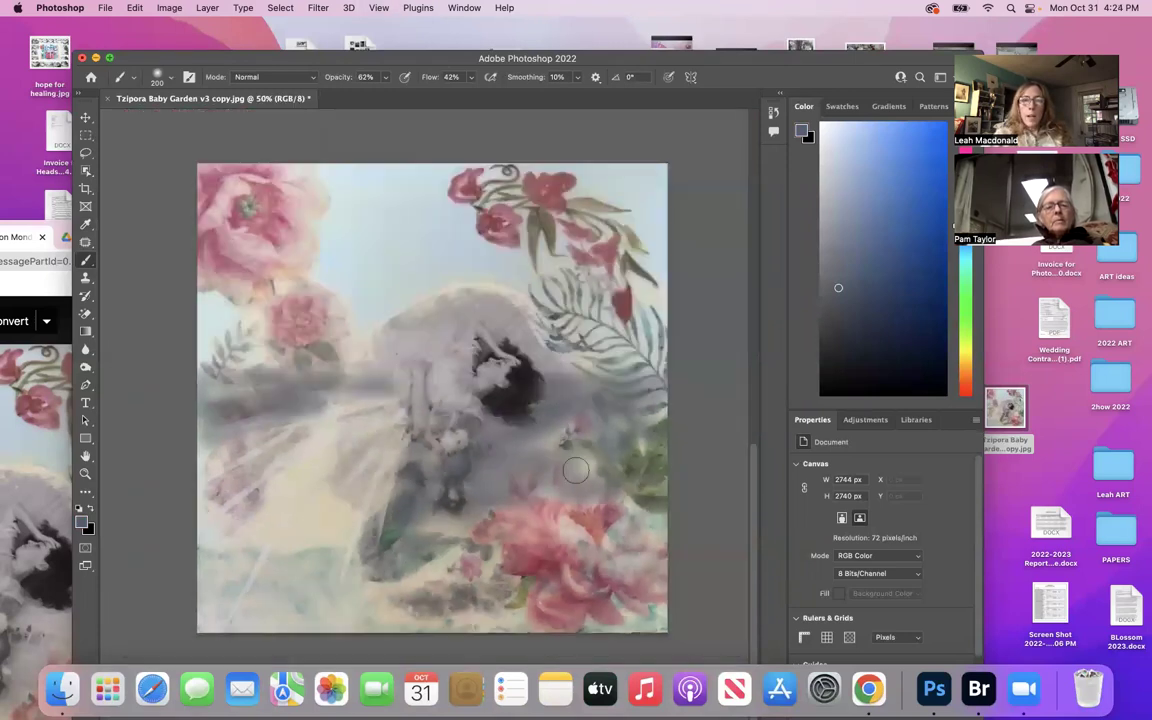
Try darkening the horizon band and the ground beneath the figure with more blue-grey brush strokes.
mouse_move(552, 440)
mouse_down()
mouse_move(500, 398)
mouse_move(437, 465)
mouse_move(350, 490)
mouse_up()
mouse_move(348, 440)
mouse_down()
mouse_move(350, 533)
mouse_move(378, 611)
mouse_move(390, 486)
mouse_up()
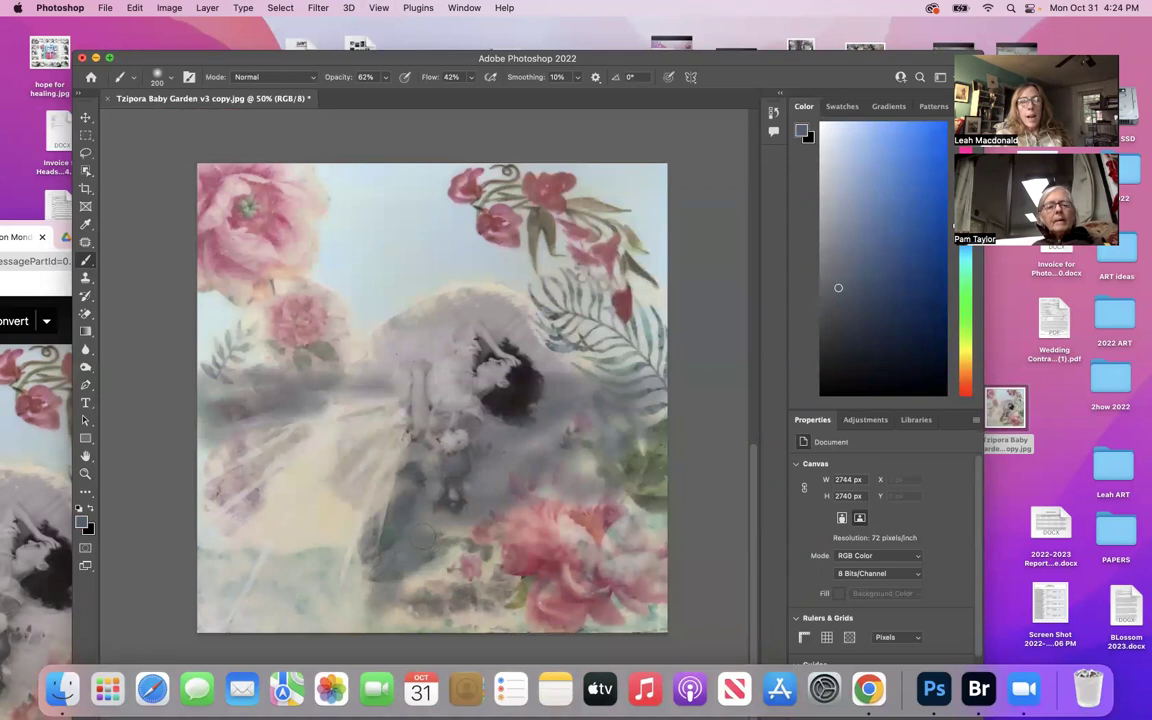
mouse_move(238, 392)
mouse_down()
mouse_move(368, 384)
mouse_move(312, 391)
mouse_move(230, 360)
mouse_move(200, 370)
mouse_move(205, 380)
mouse_move(162, 372)
mouse_up()
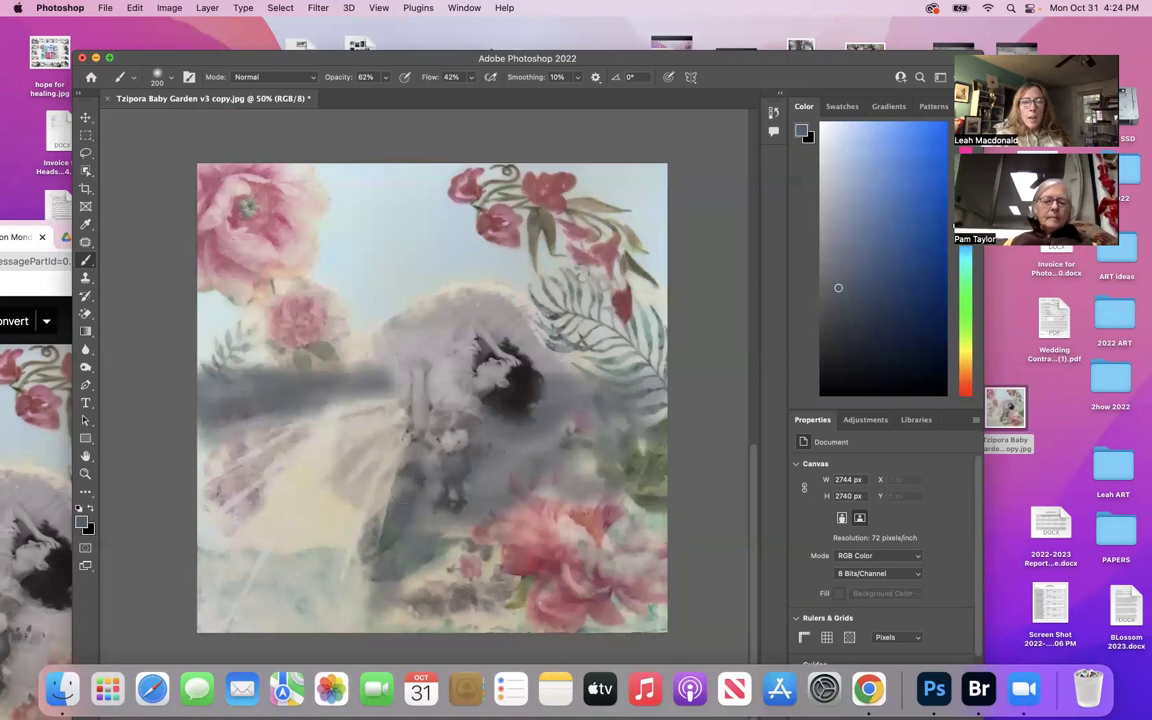
mouse_move(383, 588)
mouse_down()
mouse_move(368, 517)
mouse_move(440, 482)
mouse_move(533, 497)
mouse_move(538, 413)
mouse_move(505, 434)
mouse_move(556, 431)
mouse_up()
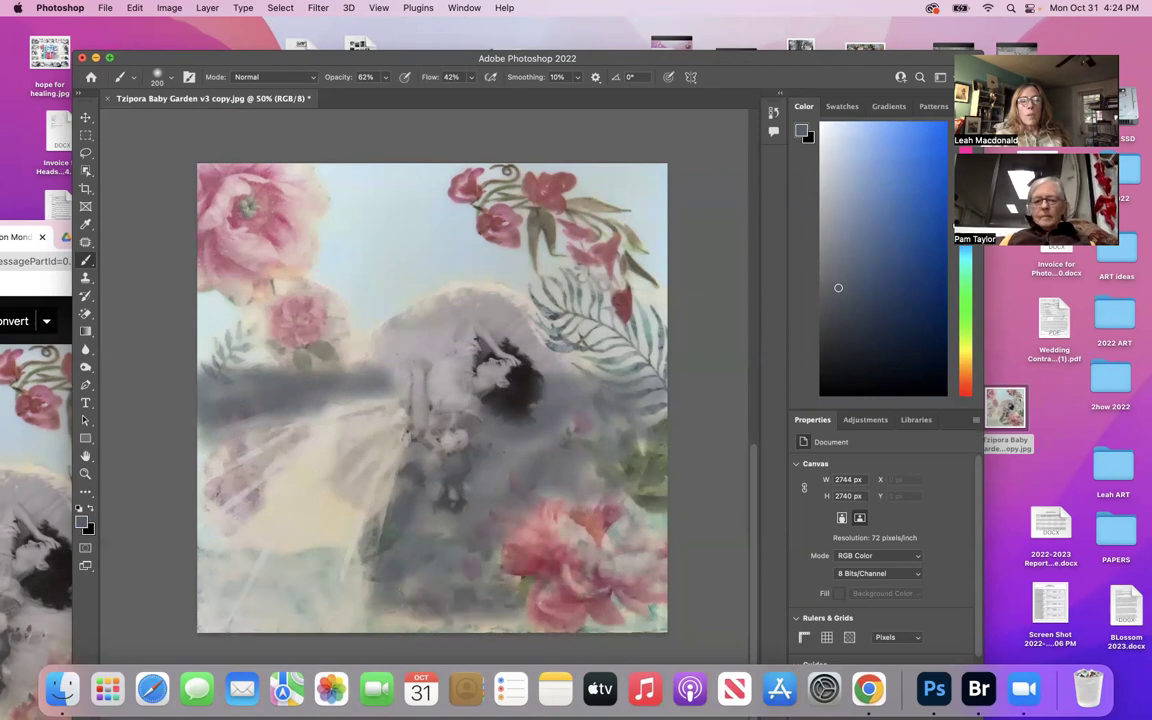
mouse_move(332, 535)
mouse_down()
mouse_move(360, 558)
mouse_move(470, 560)
mouse_up()
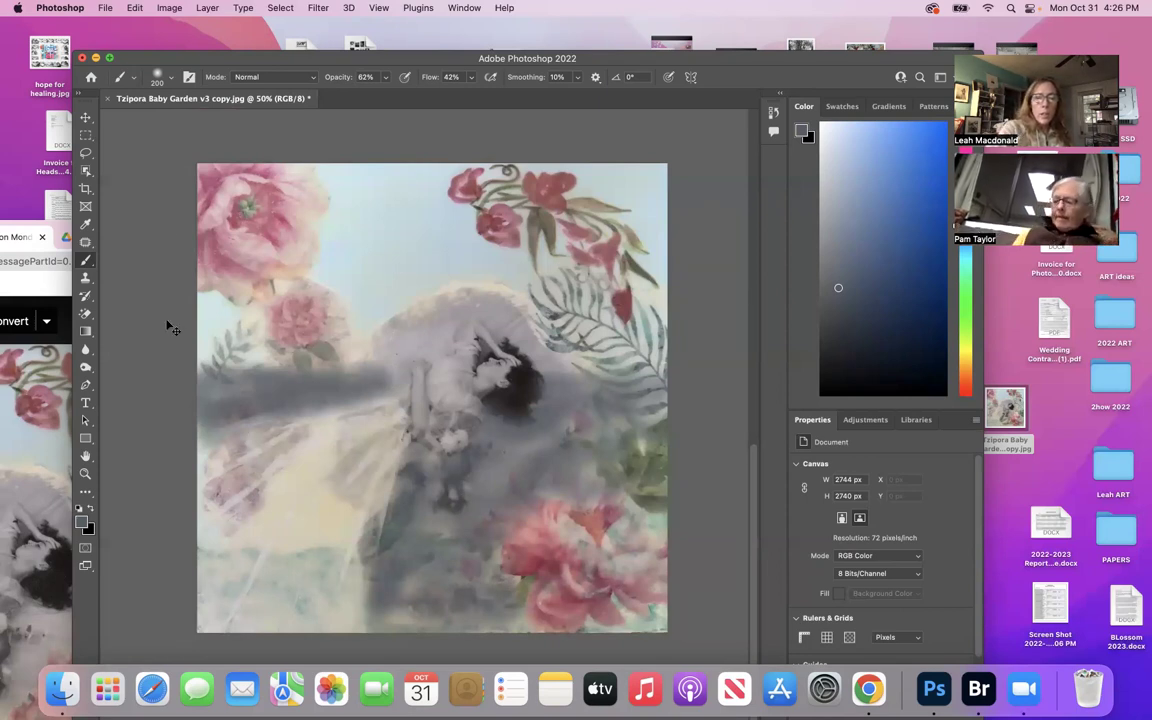
Undo the extra blue-grey brush strokes on the ground and the horizon band.
key(super+z)
key(super+z)
key(super+z)
key(super+z)
key(super+z)
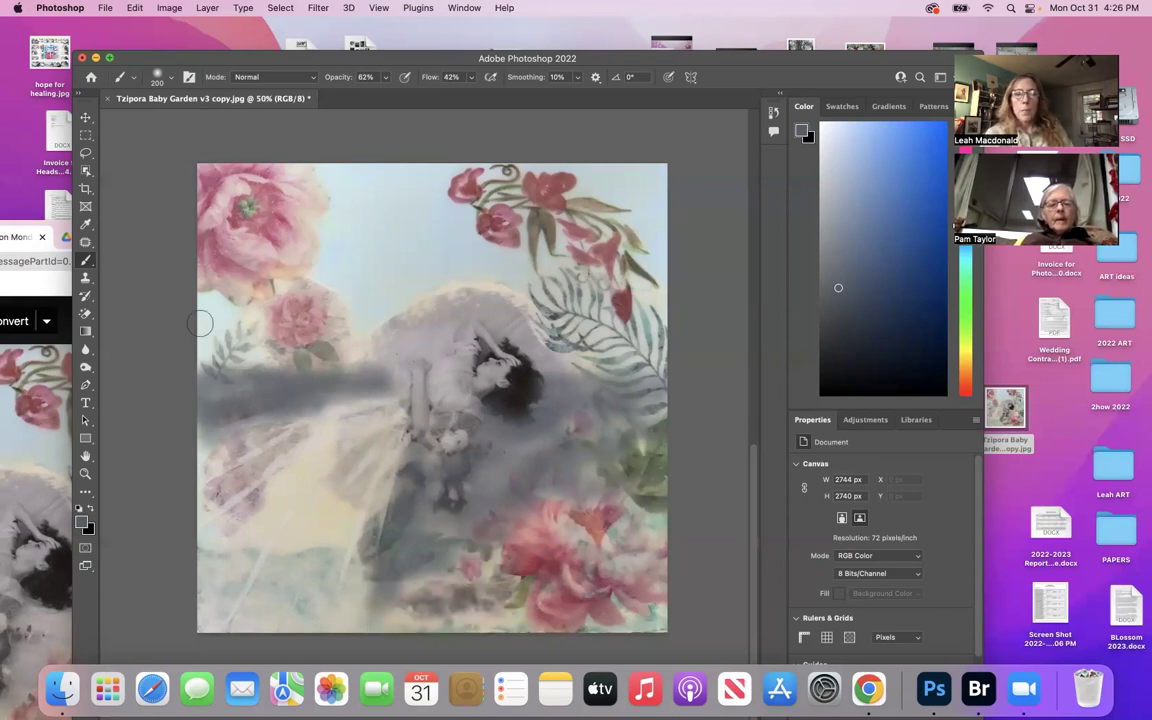
key(super+z)
key(super+z)
key(super+z)
key(super+z)
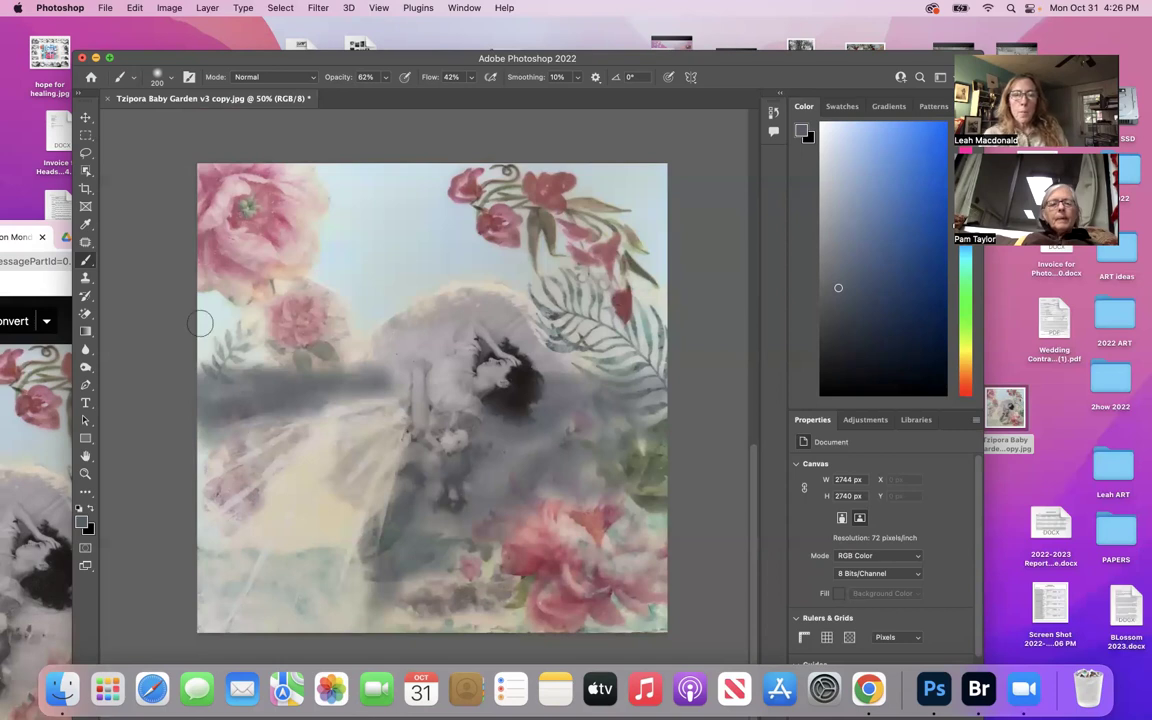
key(super+z)
key(super+z)
key(super+z)
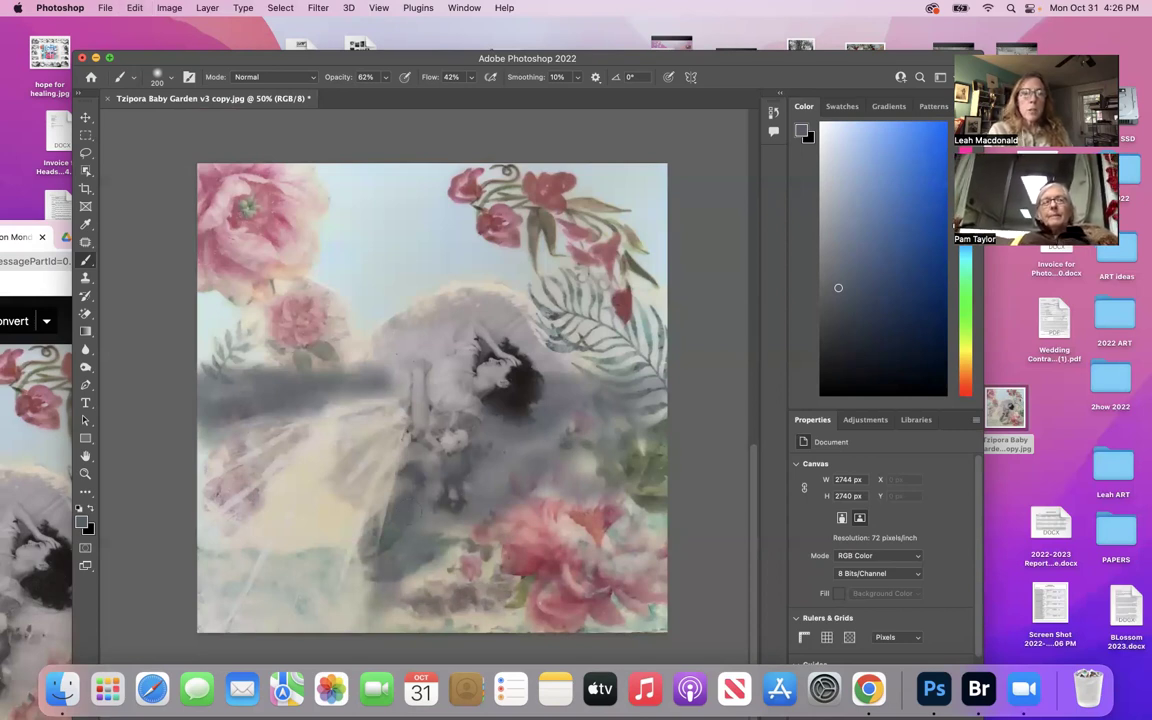
key(z)
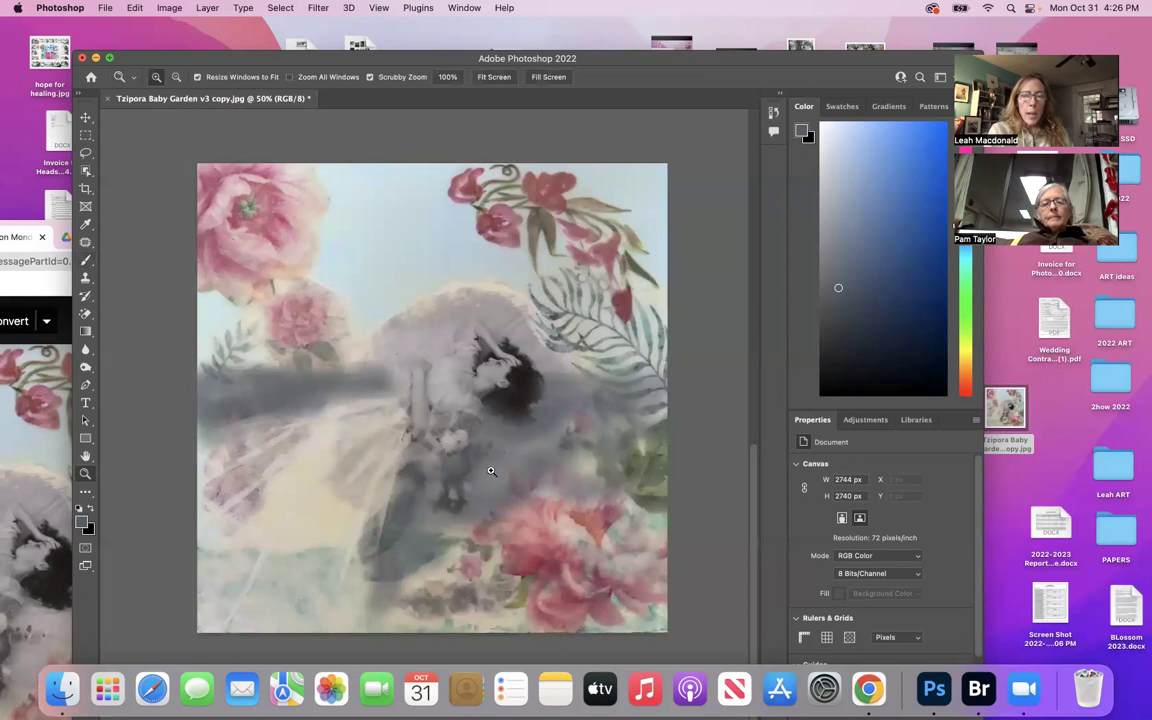
key(super+z)
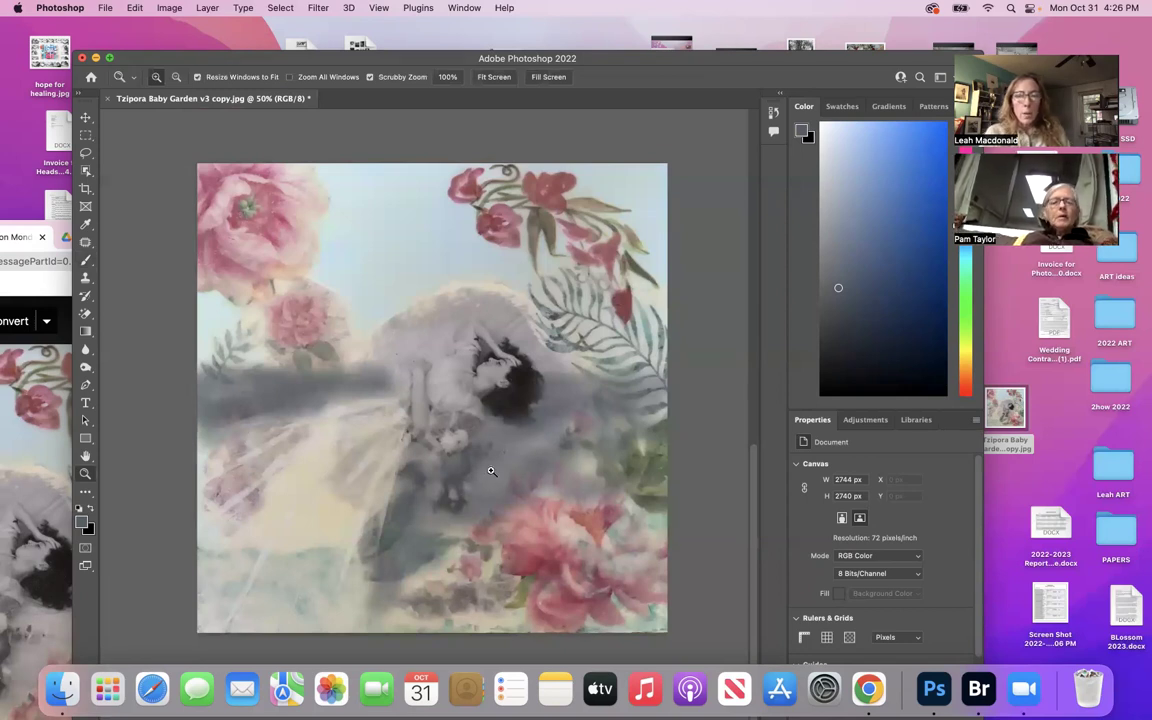
key(super+z)
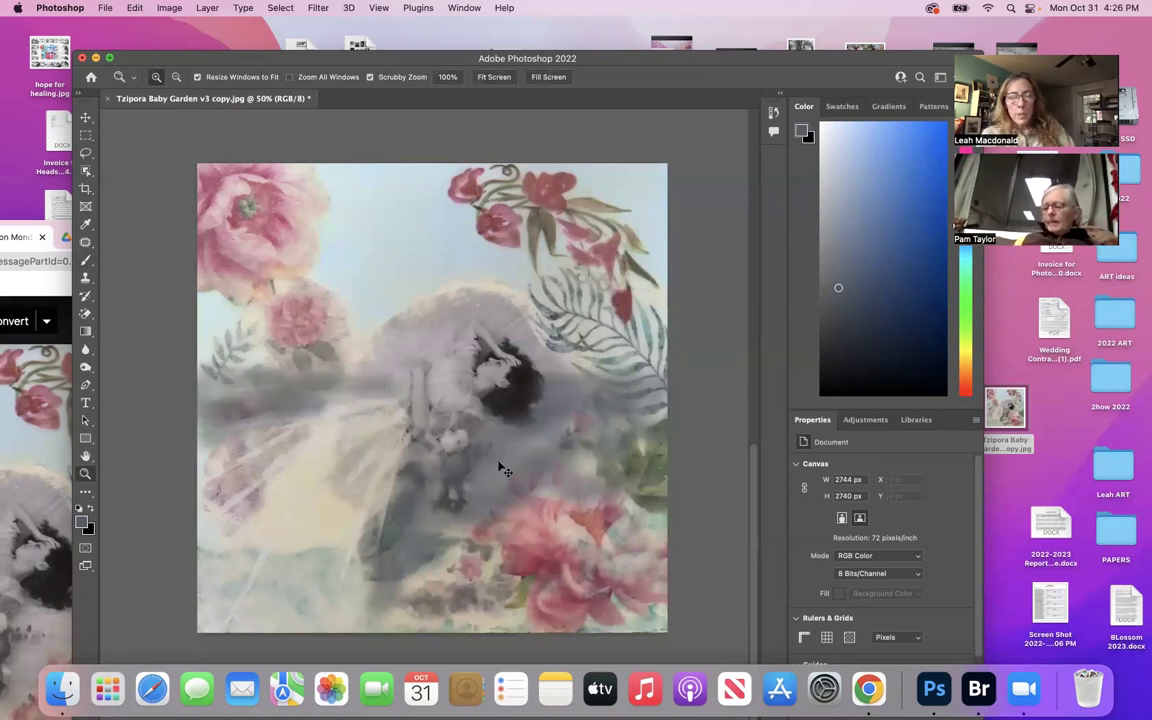
key(super+z)
key(super+z)
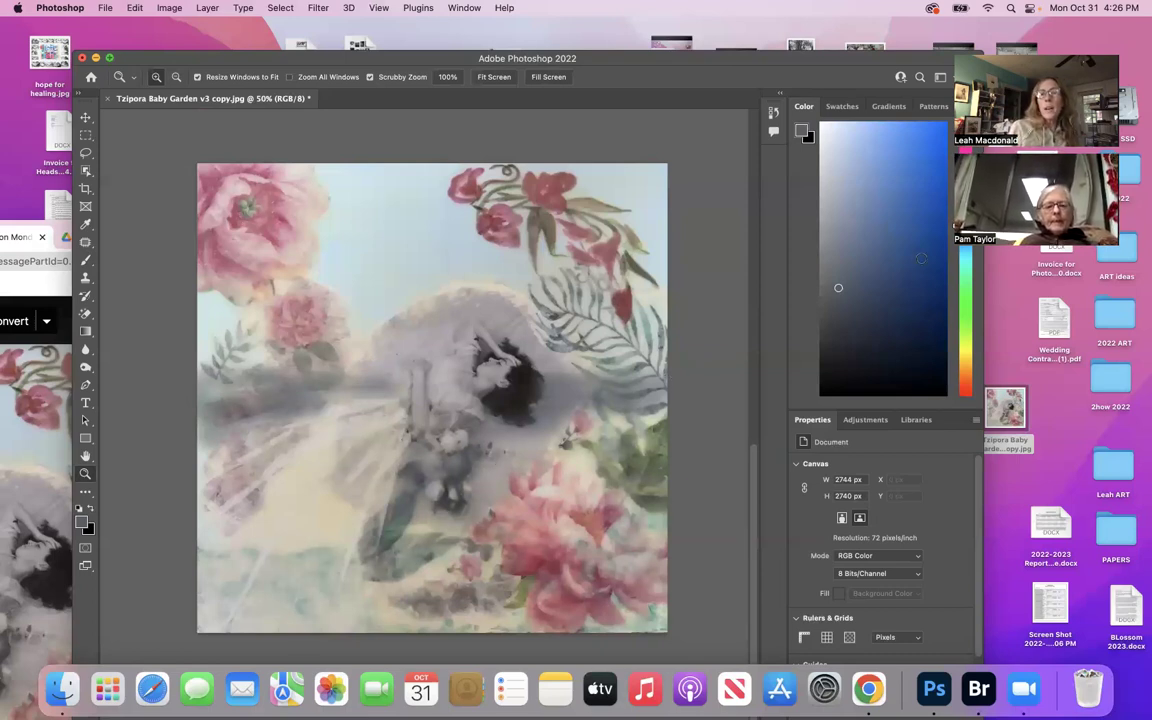
Choose a muted mid-green as the foreground colour.
drag(812, 59, 808, 38)
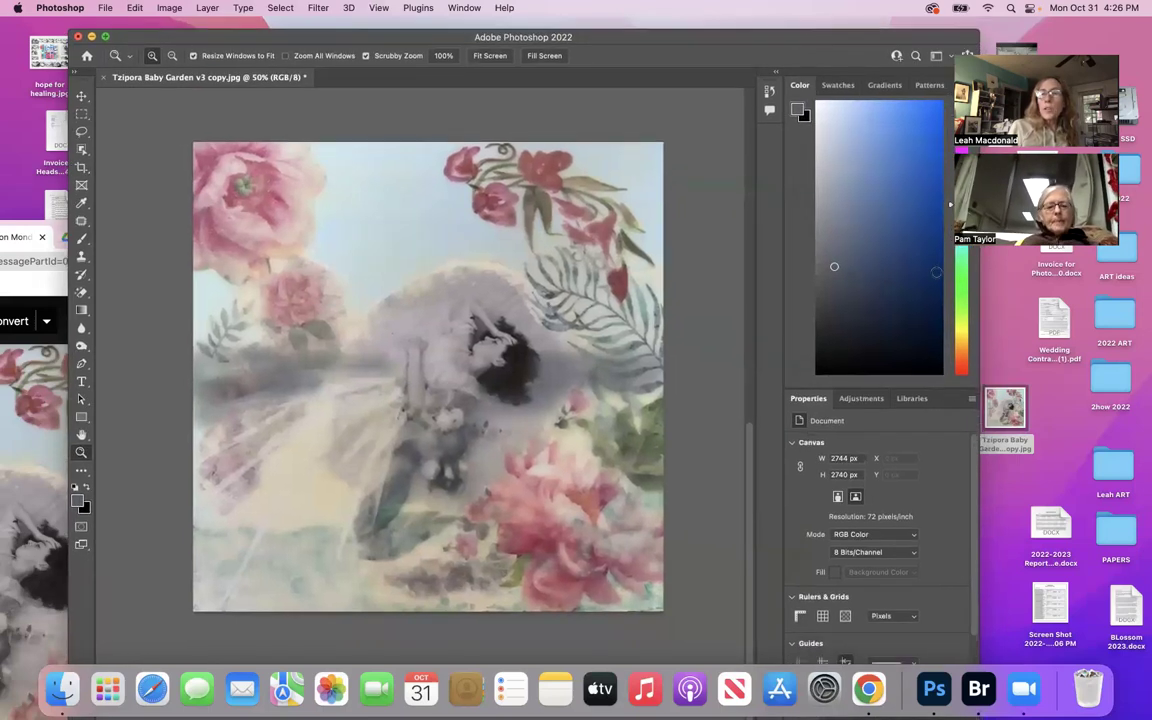
click(953, 289)
click(877, 236)
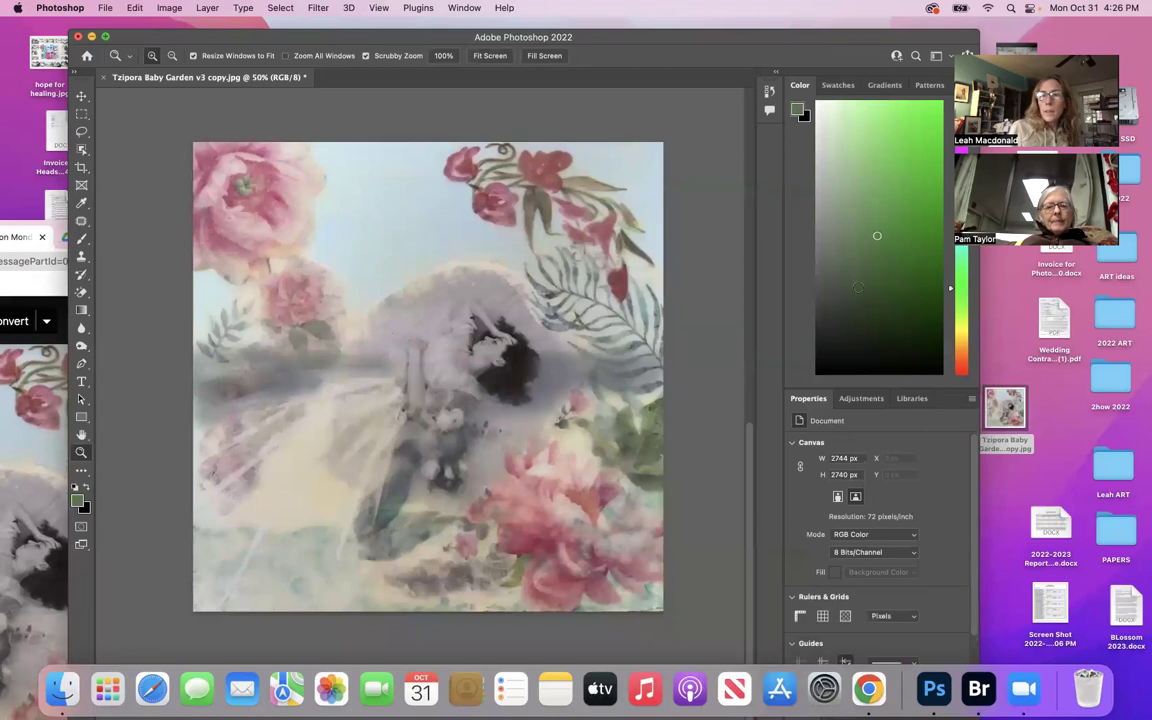
click(872, 236)
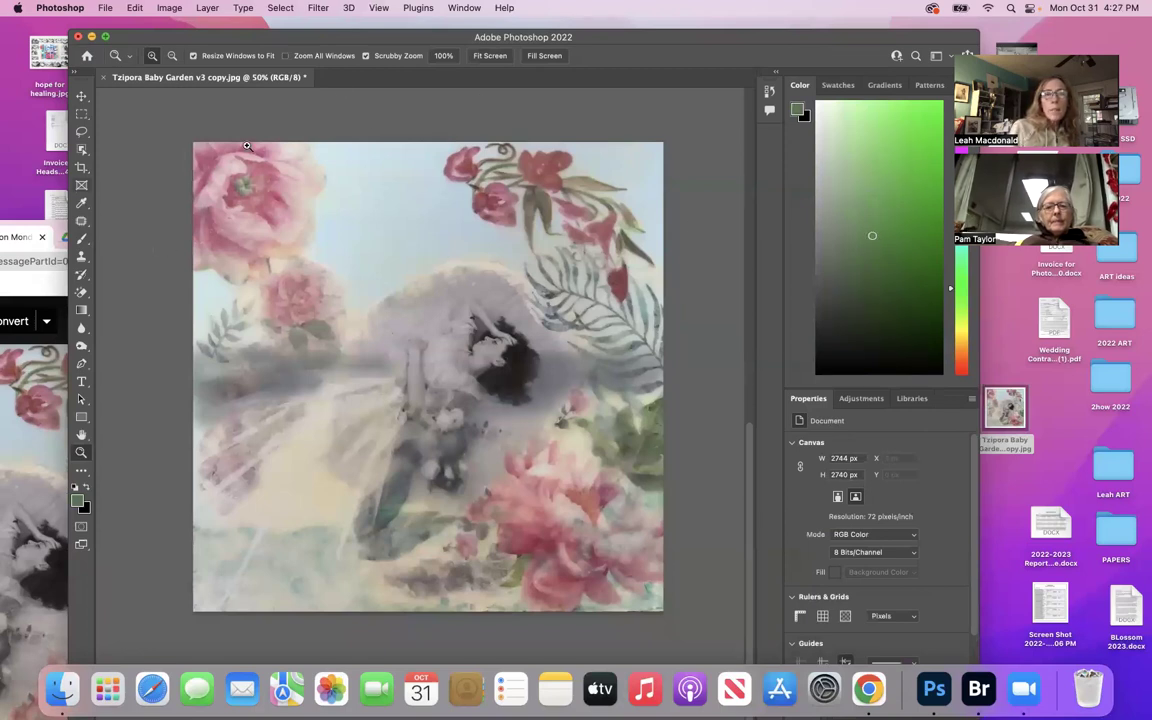
drag(325, 38, 287, 71)
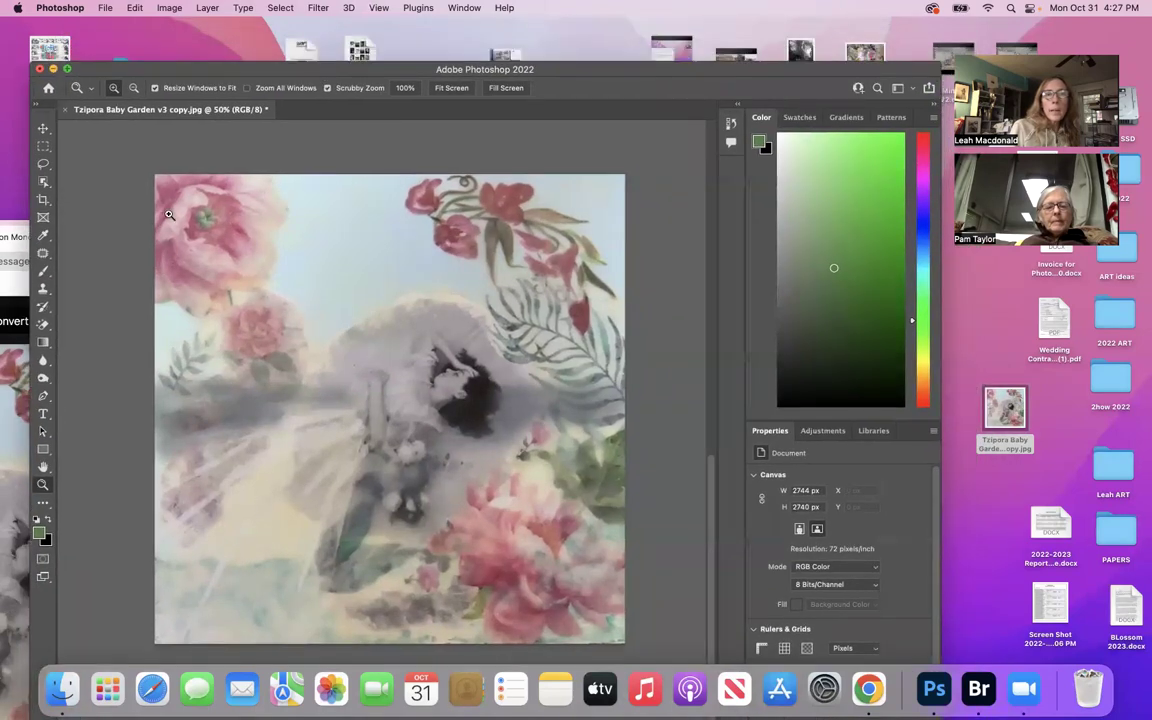
Paint muted green over the ground around the lower flowers using a 500 px Brush at 35% opacity.
key(b)
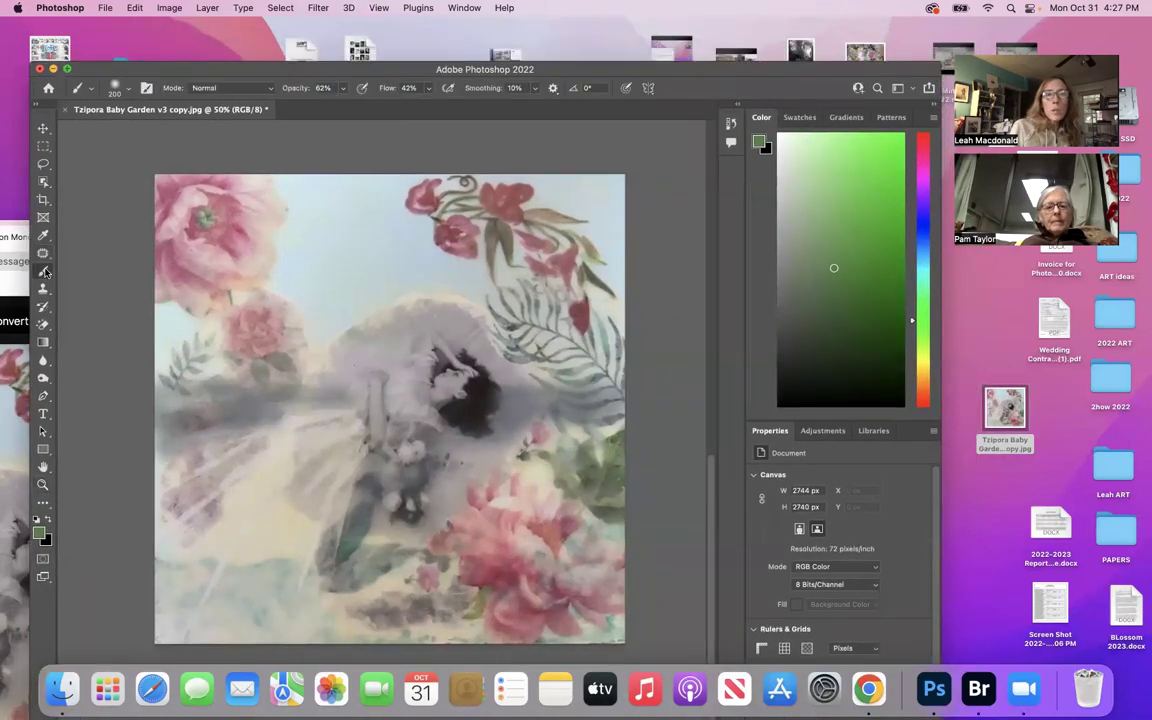
click(342, 89)
drag(322, 104, 298, 104)
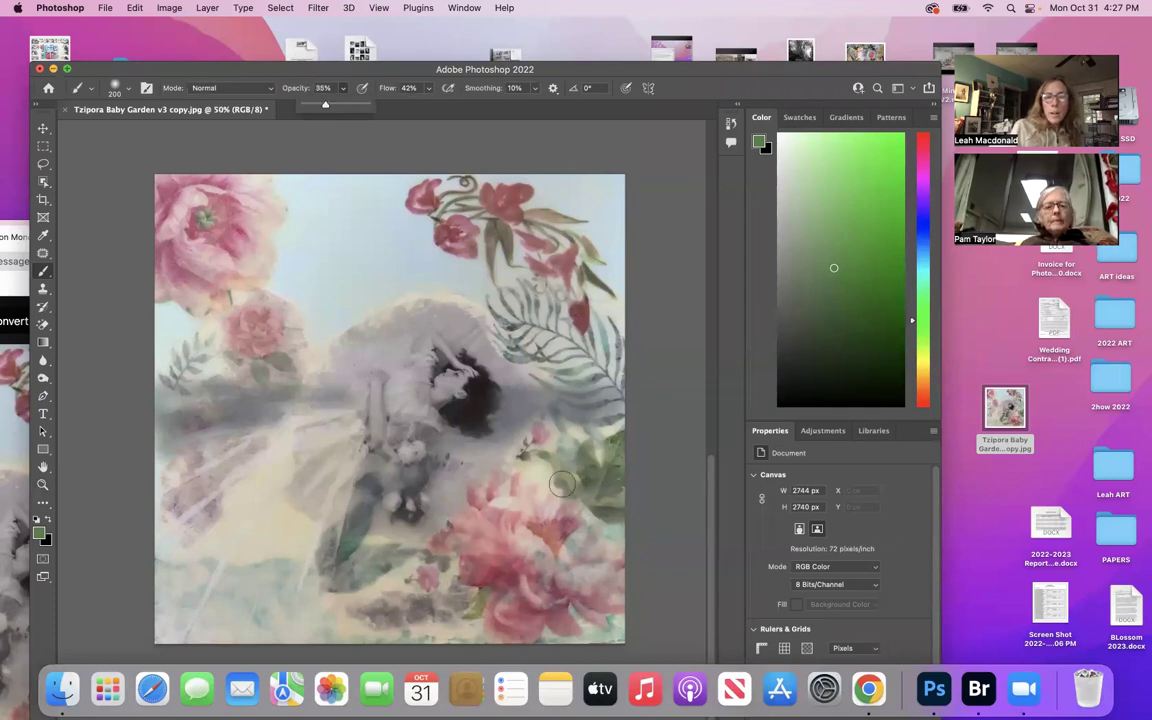
key(bracketright)
key(bracketright)
key(bracketright)
key(bracketright)
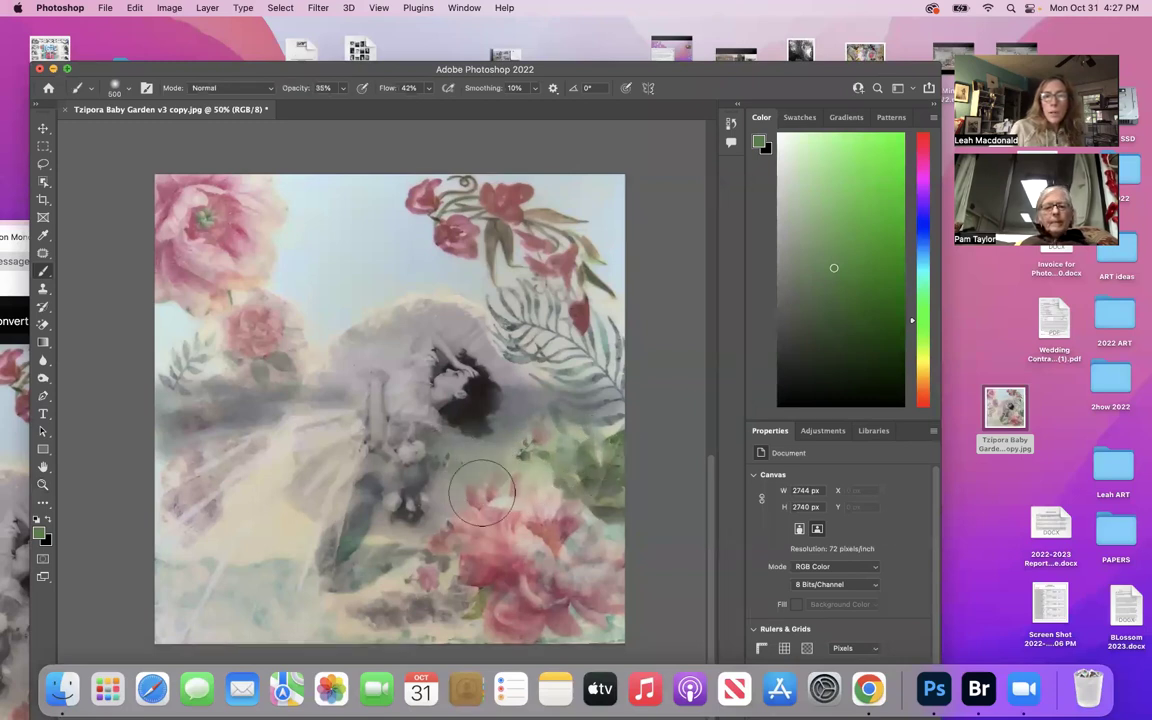
mouse_move(370, 603)
mouse_down()
mouse_move(361, 634)
mouse_move(471, 621)
mouse_move(485, 595)
mouse_move(427, 601)
mouse_move(368, 580)
mouse_up()
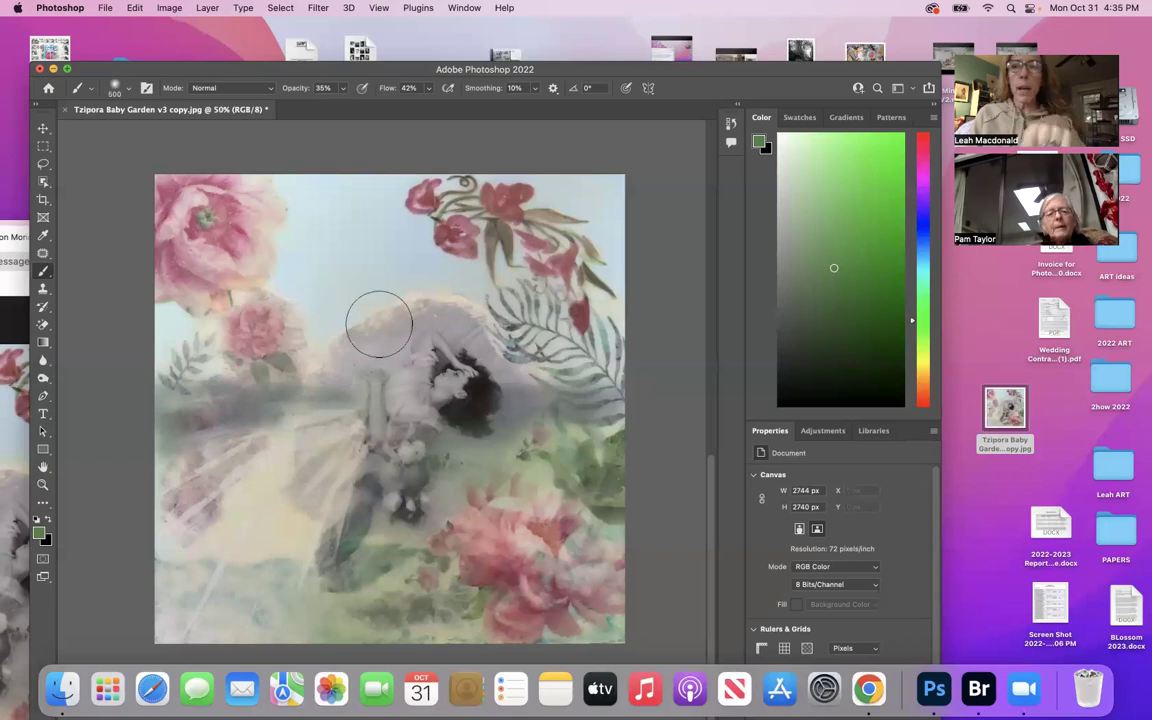
Choose a light sky blue and paint it over the mauve halo above and around the figure.
click(923, 266)
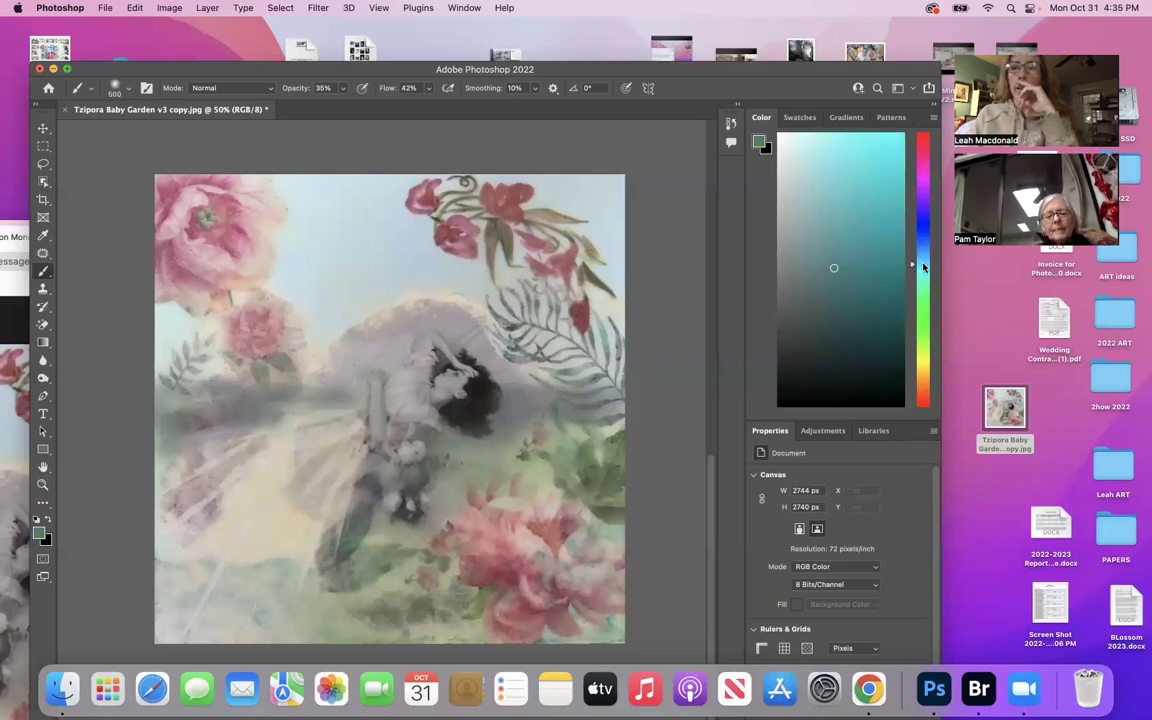
click(924, 249)
click(816, 144)
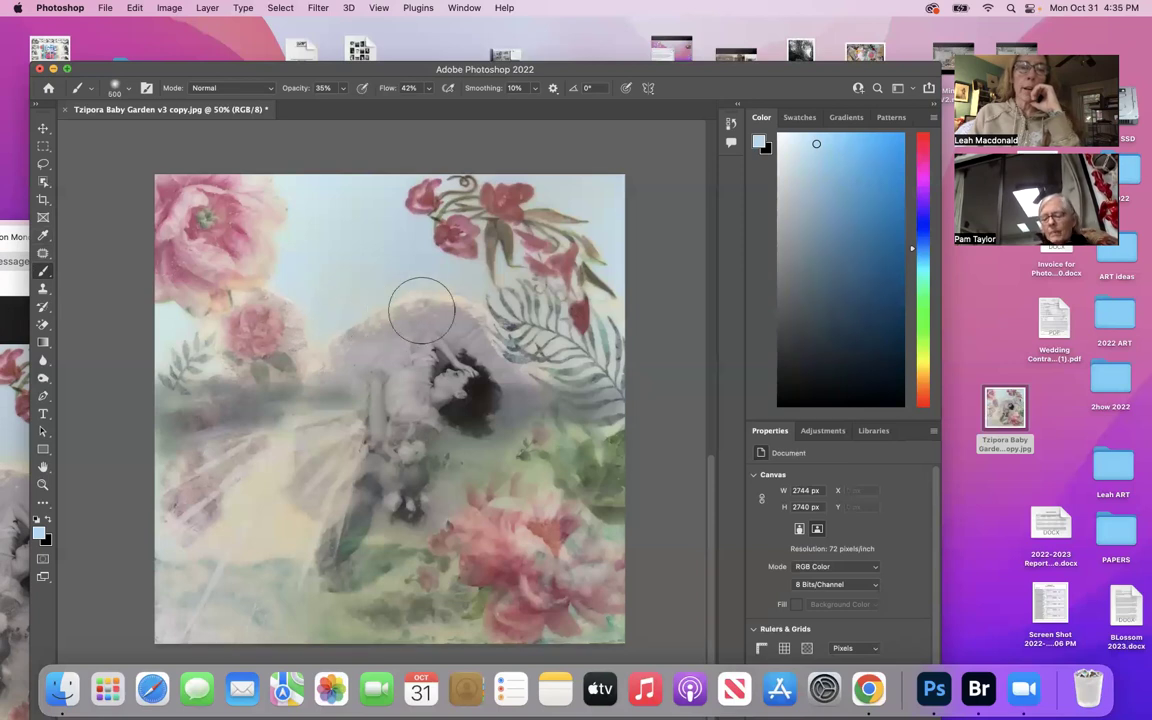
mouse_move(393, 316)
mouse_down()
mouse_move(310, 308)
mouse_move(321, 330)
mouse_move(458, 308)
mouse_move(505, 338)
mouse_move(468, 297)
mouse_move(382, 295)
mouse_move(361, 329)
mouse_move(335, 341)
mouse_move(336, 306)
mouse_move(463, 284)
mouse_move(482, 330)
mouse_move(524, 362)
mouse_move(490, 318)
mouse_move(445, 309)
mouse_move(343, 328)
mouse_move(318, 313)
mouse_move(331, 335)
mouse_move(351, 332)
mouse_move(393, 287)
mouse_move(430, 279)
mouse_move(460, 290)
mouse_move(478, 331)
mouse_move(517, 356)
mouse_move(388, 329)
mouse_move(317, 351)
mouse_move(322, 360)
mouse_move(216, 358)
mouse_move(177, 330)
mouse_move(250, 286)
mouse_move(258, 251)
mouse_move(247, 209)
mouse_move(190, 202)
mouse_move(340, 215)
mouse_move(458, 305)
mouse_move(507, 292)
mouse_move(555, 214)
mouse_move(520, 202)
mouse_move(540, 186)
mouse_move(587, 207)
mouse_move(612, 412)
mouse_move(591, 377)
mouse_move(549, 373)
mouse_move(490, 340)
mouse_move(520, 375)
mouse_up()
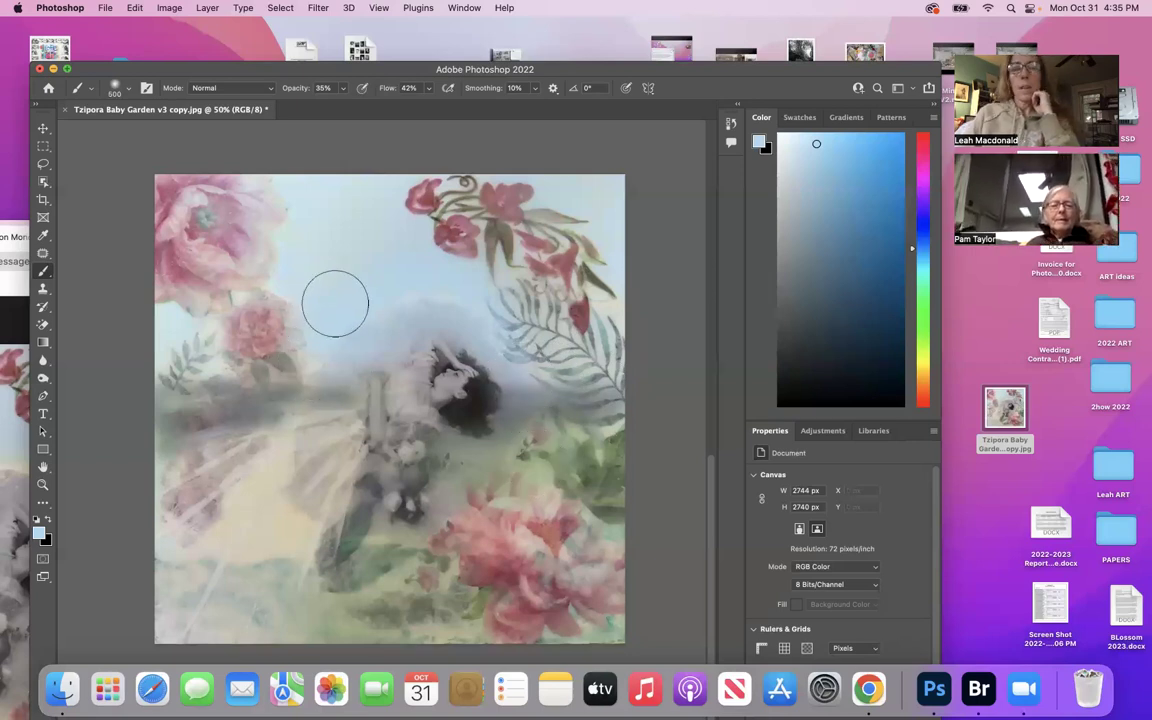
Save the image to the Desktop as the JPEG "Tzipora Baby Garden v3 copy1.jpg" and close it.
click(104, 8)
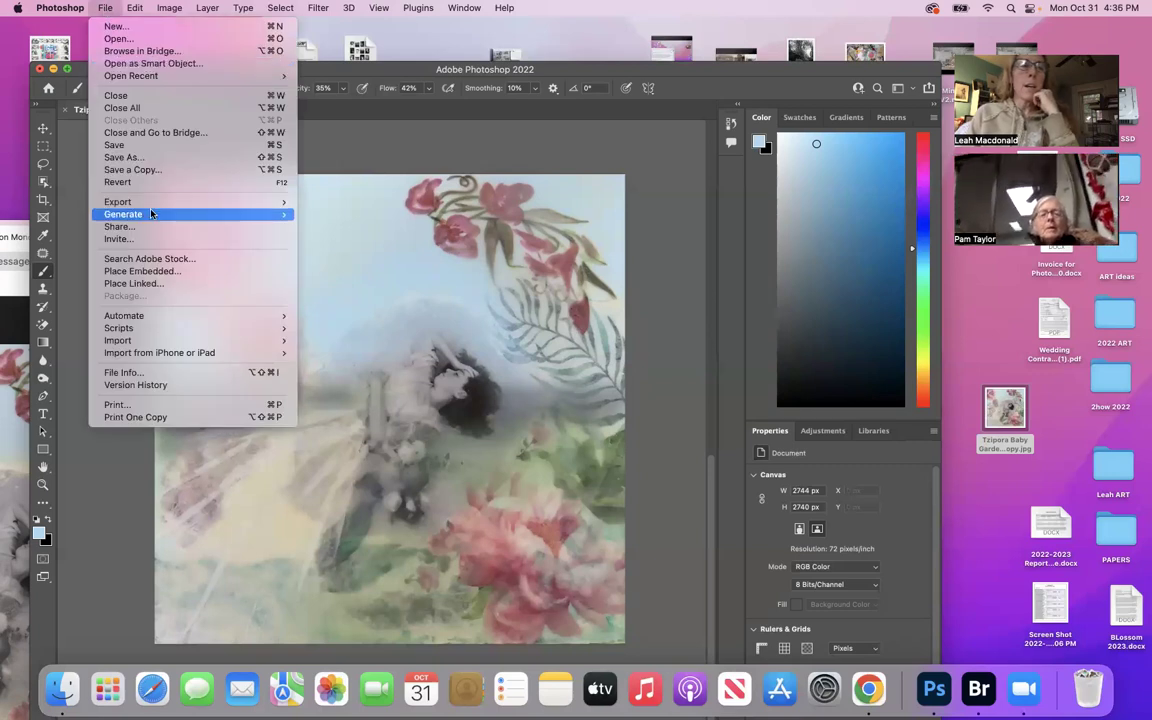
click(135, 157)
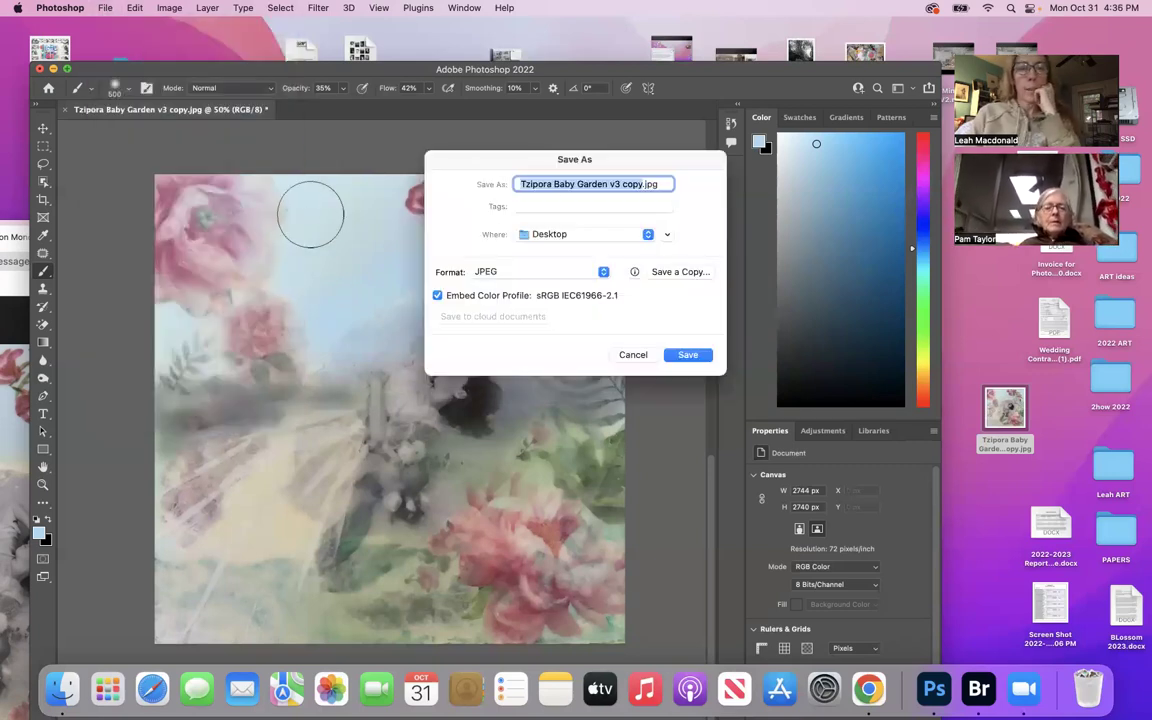
click(656, 184)
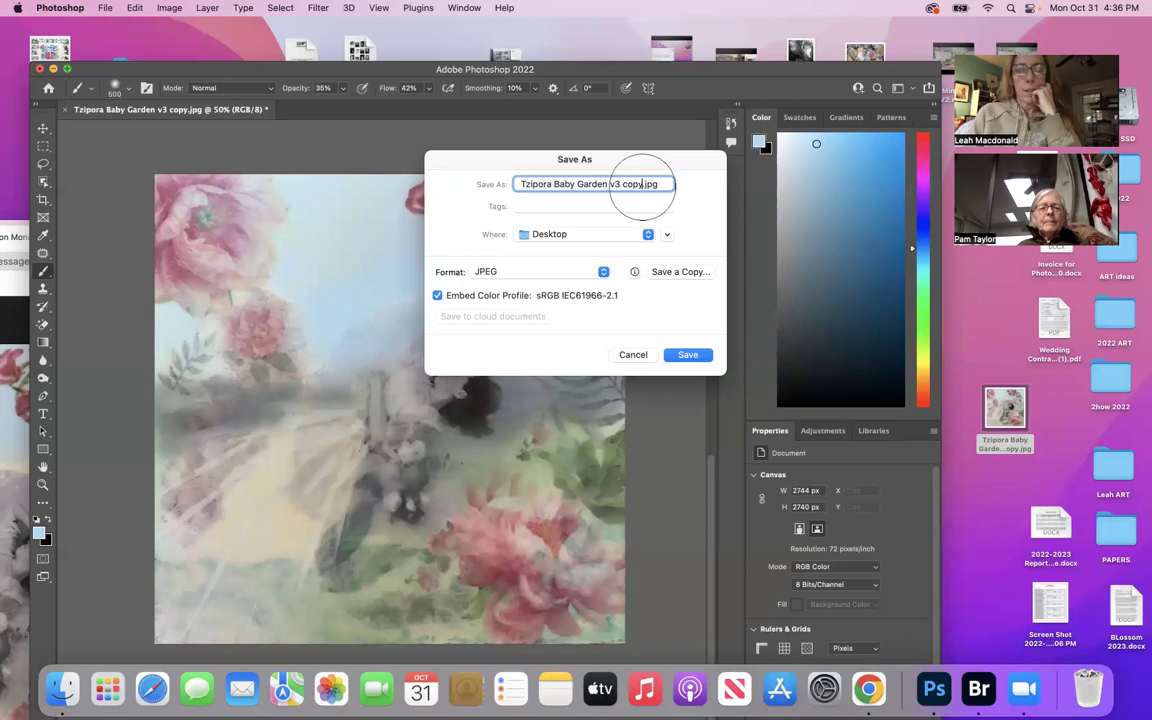
click(684, 355)
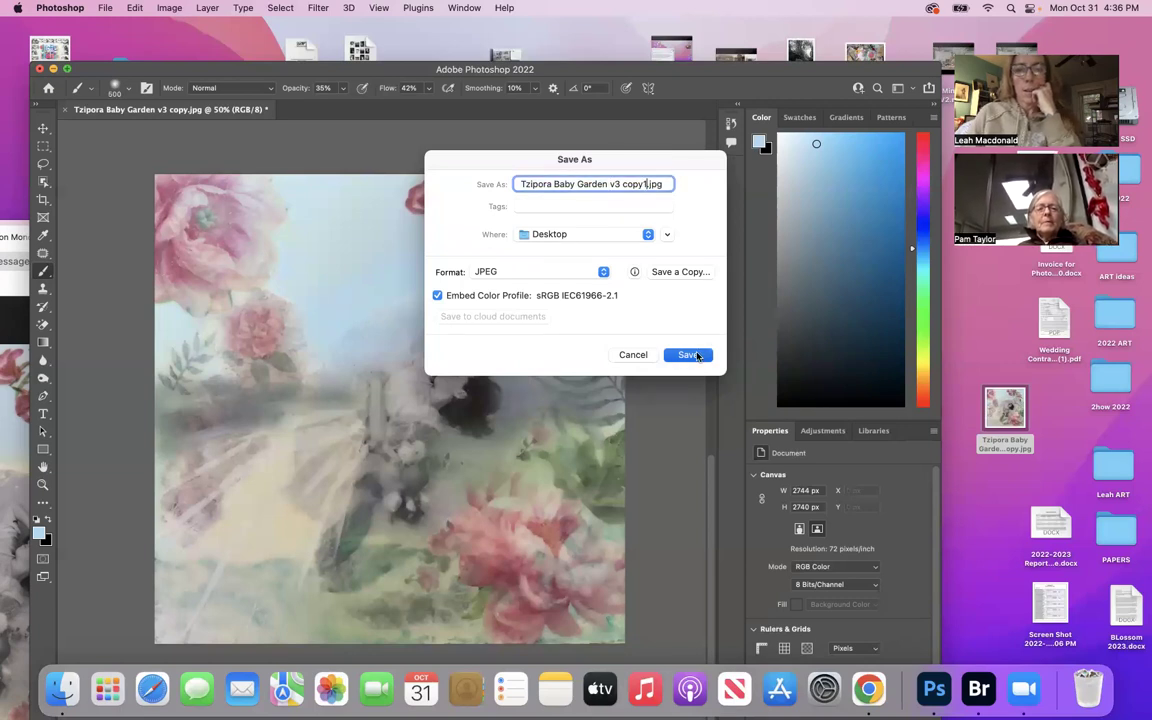
click(657, 184)
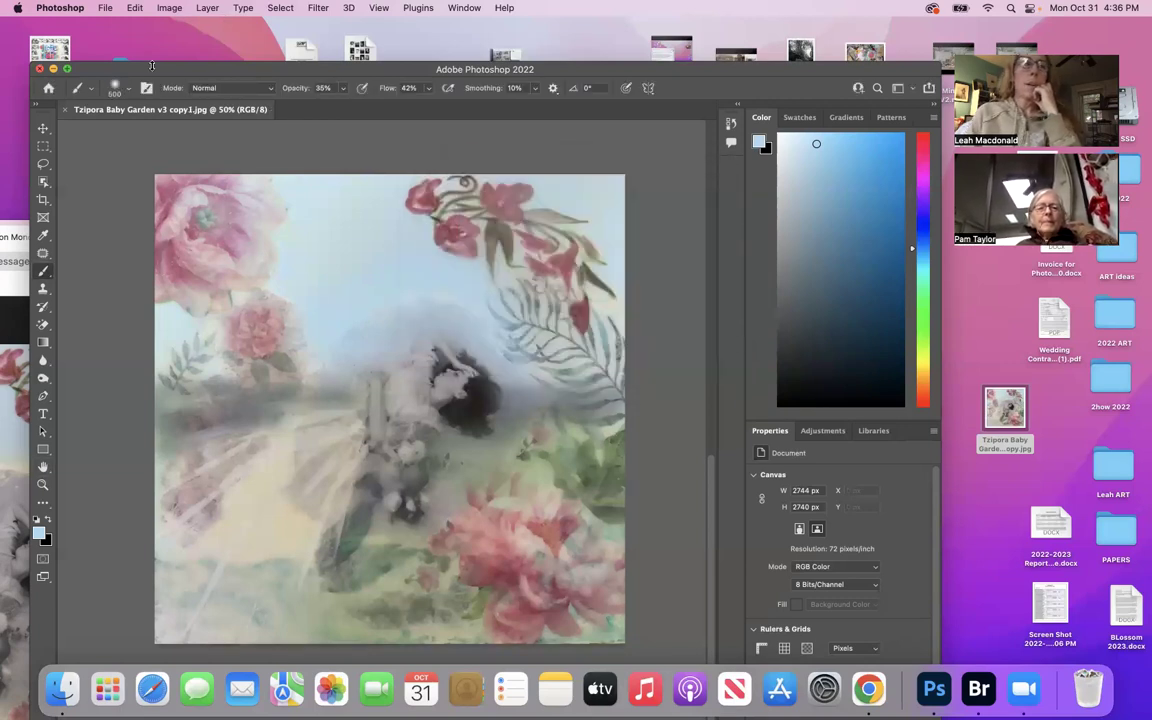
click(40, 70)
Switch to Gmail in Chrome and download the next attachment, "mirror tree spirits v 3.jpg".
double_click(319, 244)
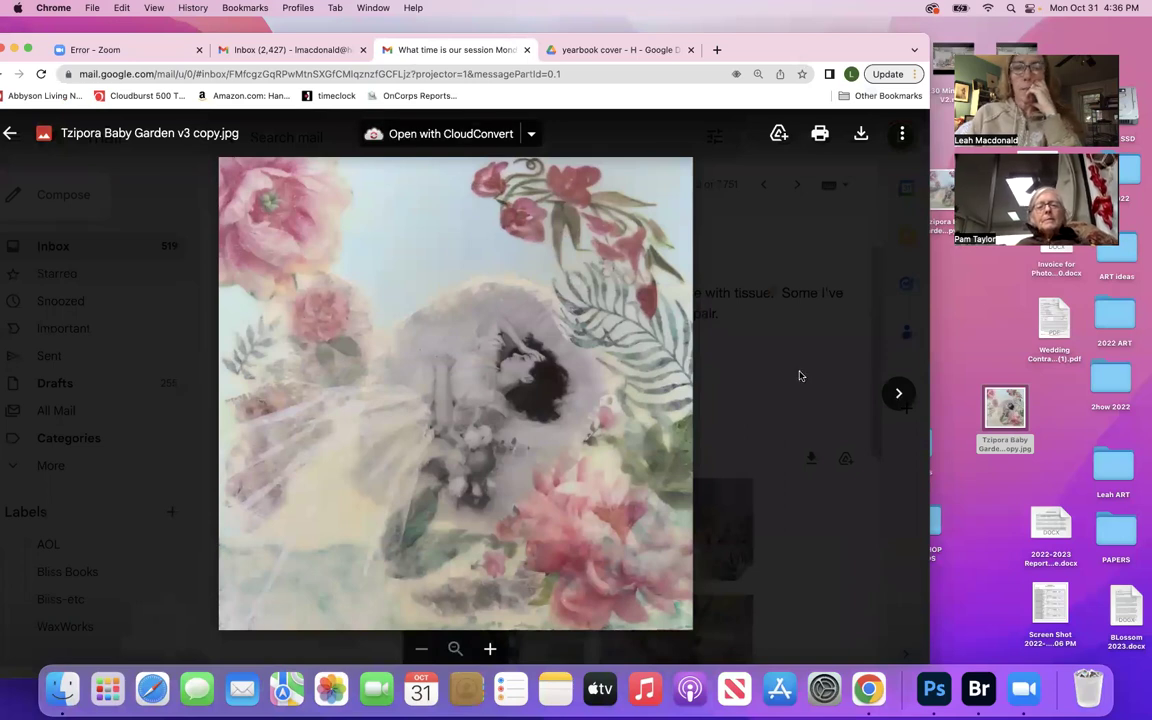
click(898, 396)
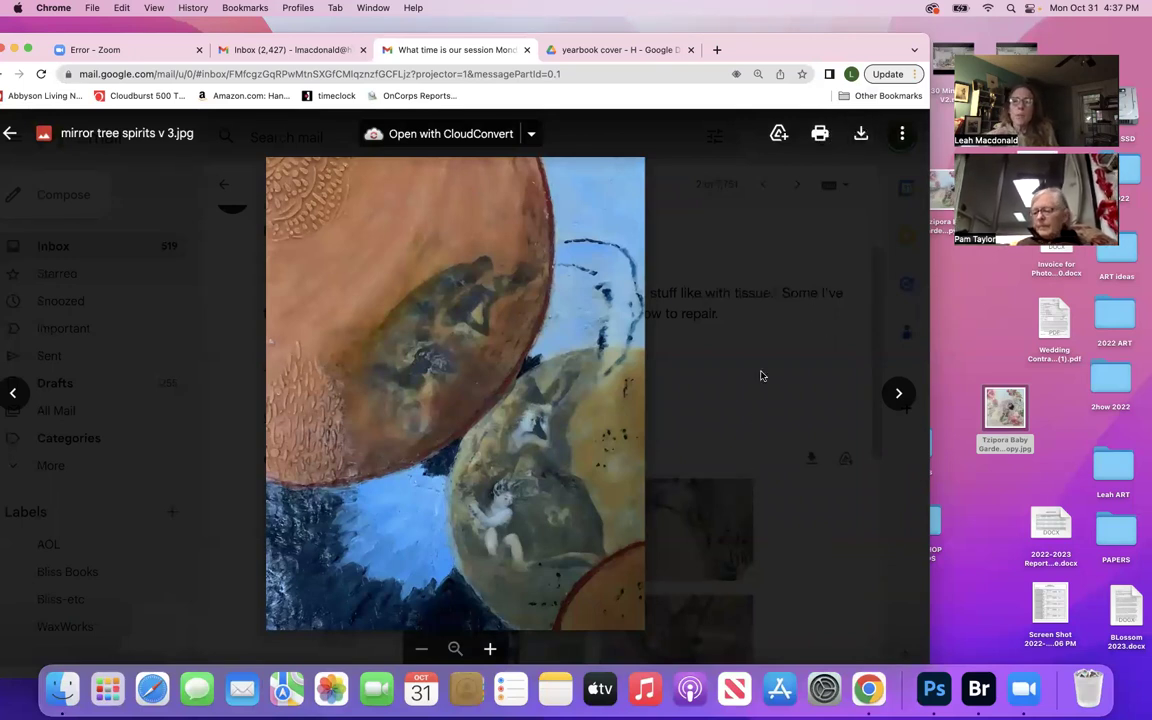
click(861, 133)
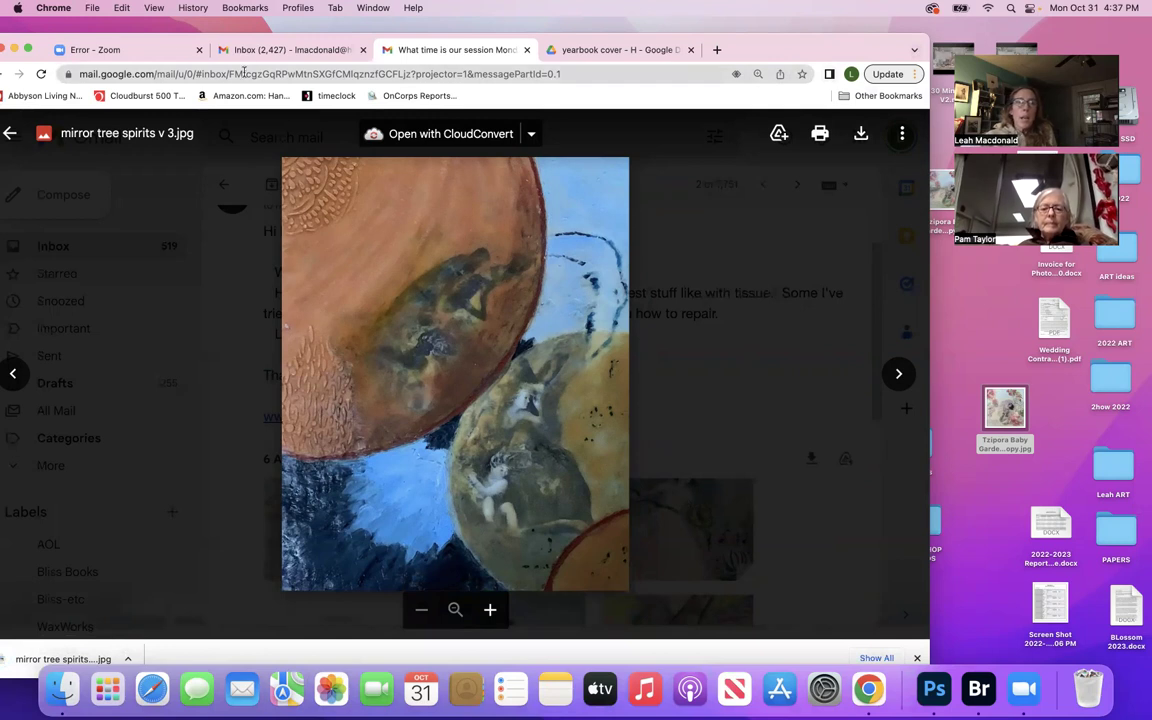
Split the Zoom tab off into its own browser window and reposition the Gmail window.
click(145, 50)
drag(200, 50, 200, 270)
drag(752, 45, 860, 7)
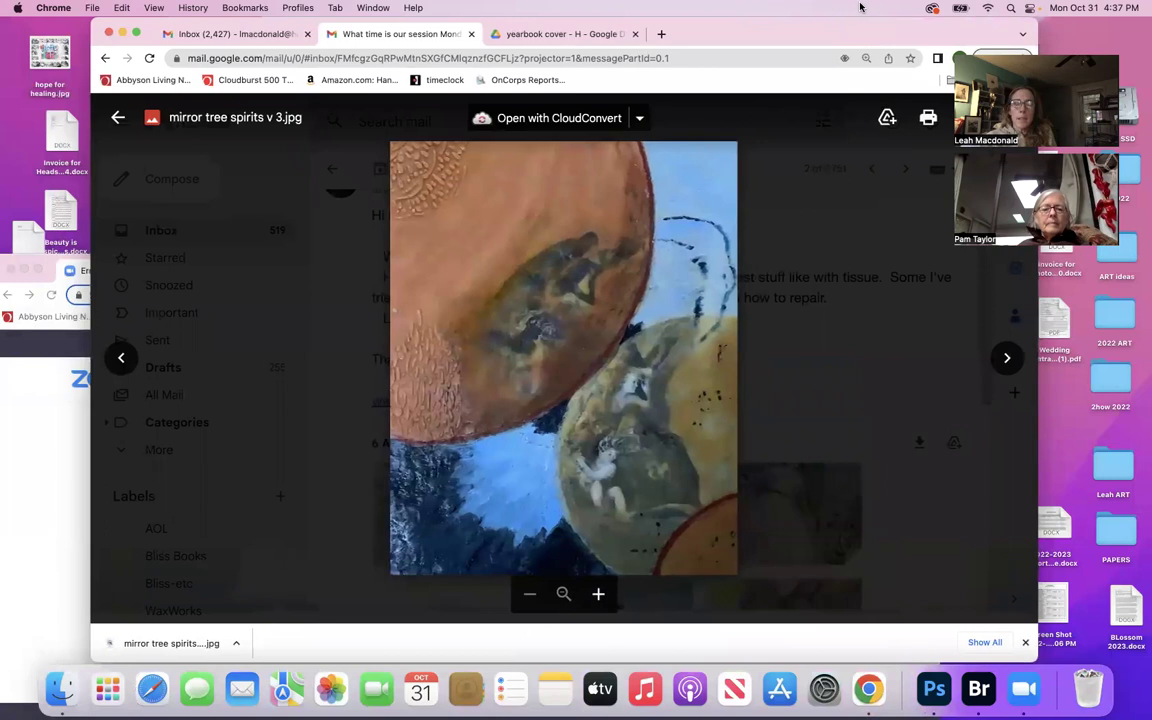
Reveal the downloaded "mirror tree spirits v 3.jpg" in Finder and open it in Photoshop.
click(236, 643)
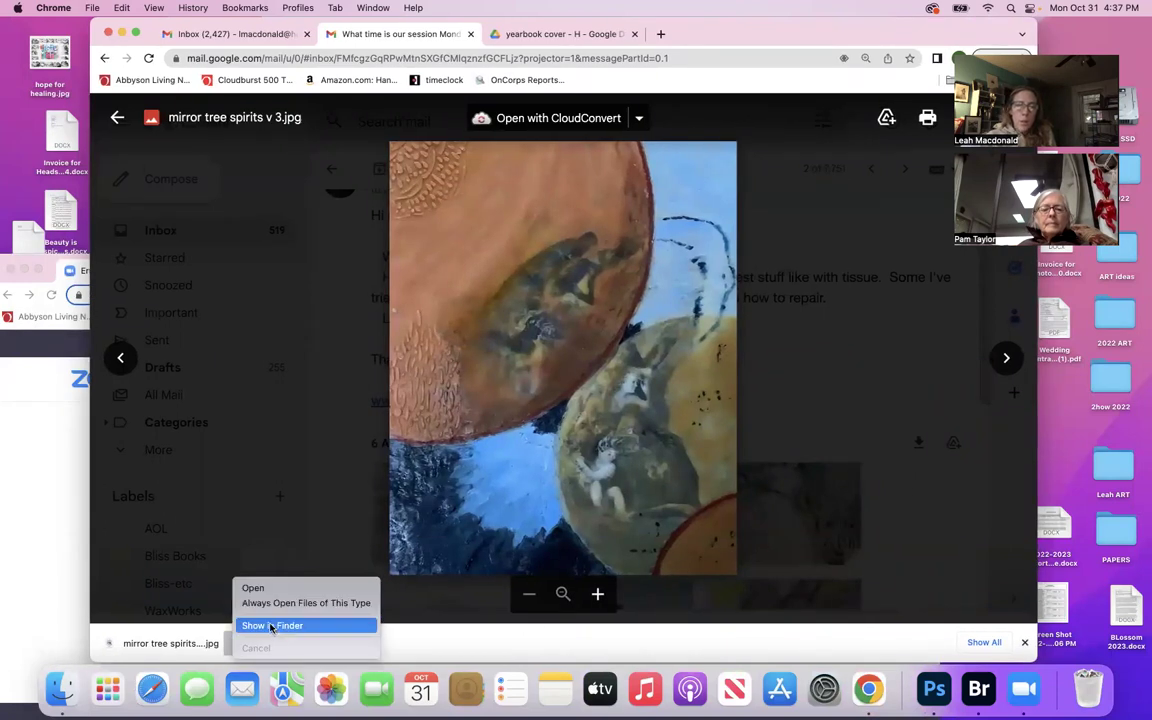
click(270, 626)
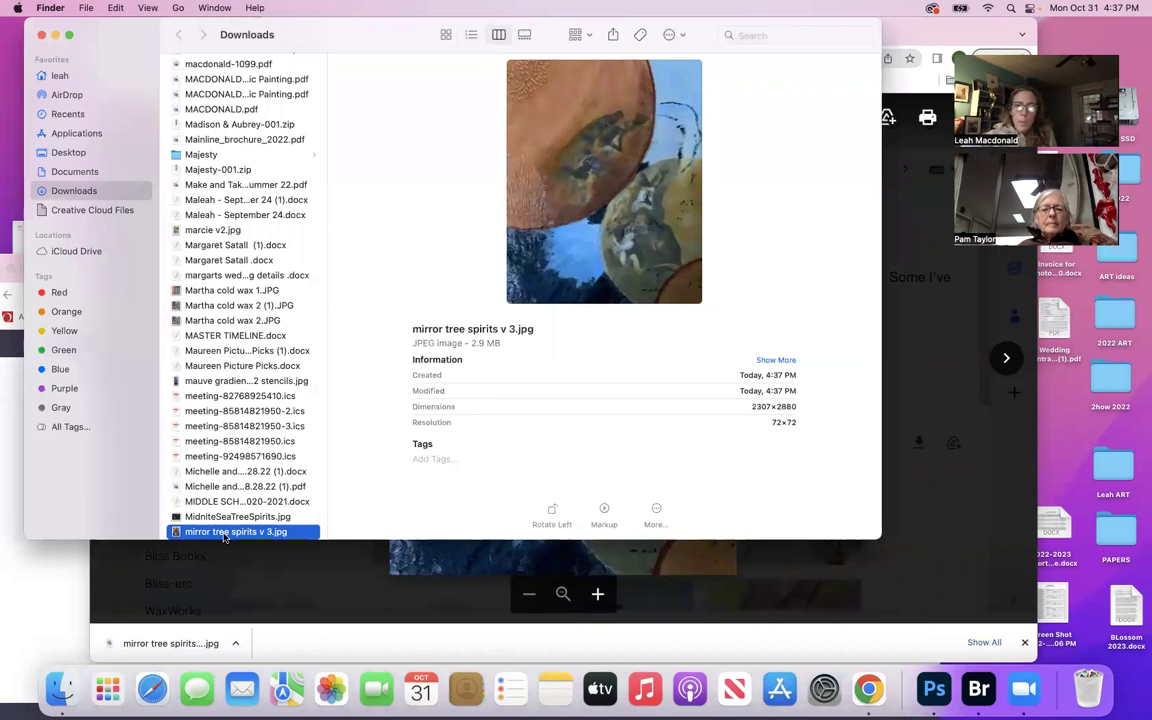
drag(224, 537, 933, 690)
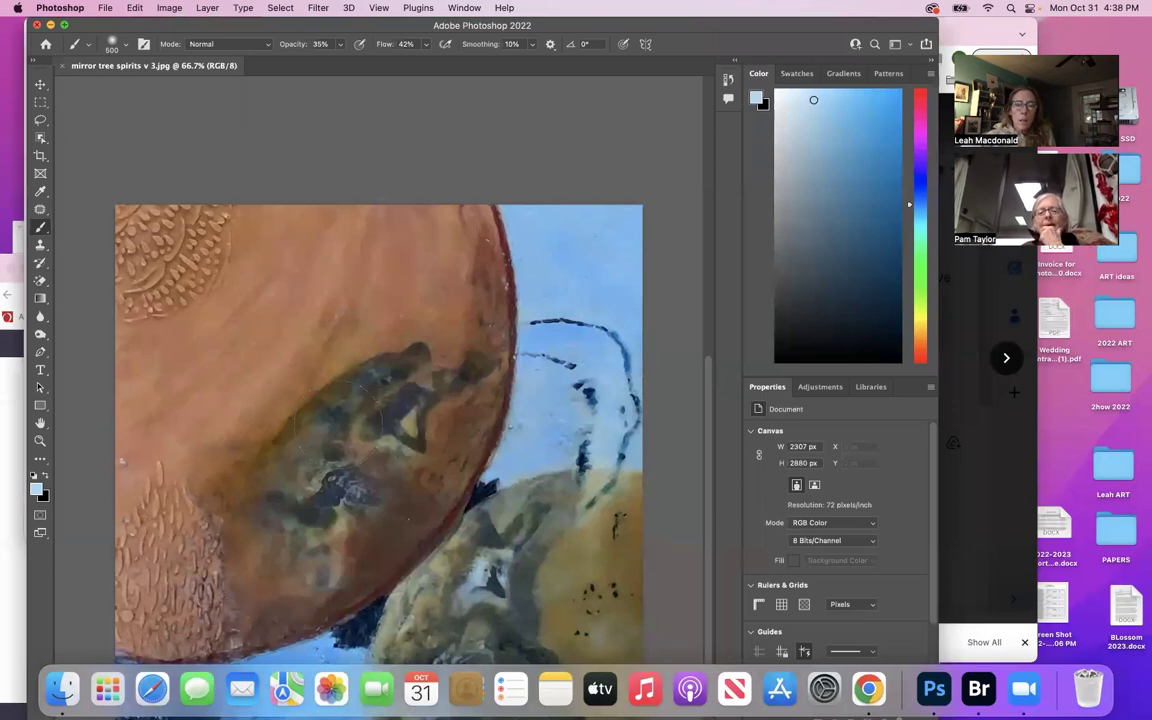
Examine the whole artwork, from the embossed terracotta circle down to the overlapping olive circle and dark blue corner, with the view reduced to 50%.
scroll(334, 432, down, 5)
scroll(334, 432, left, 2)
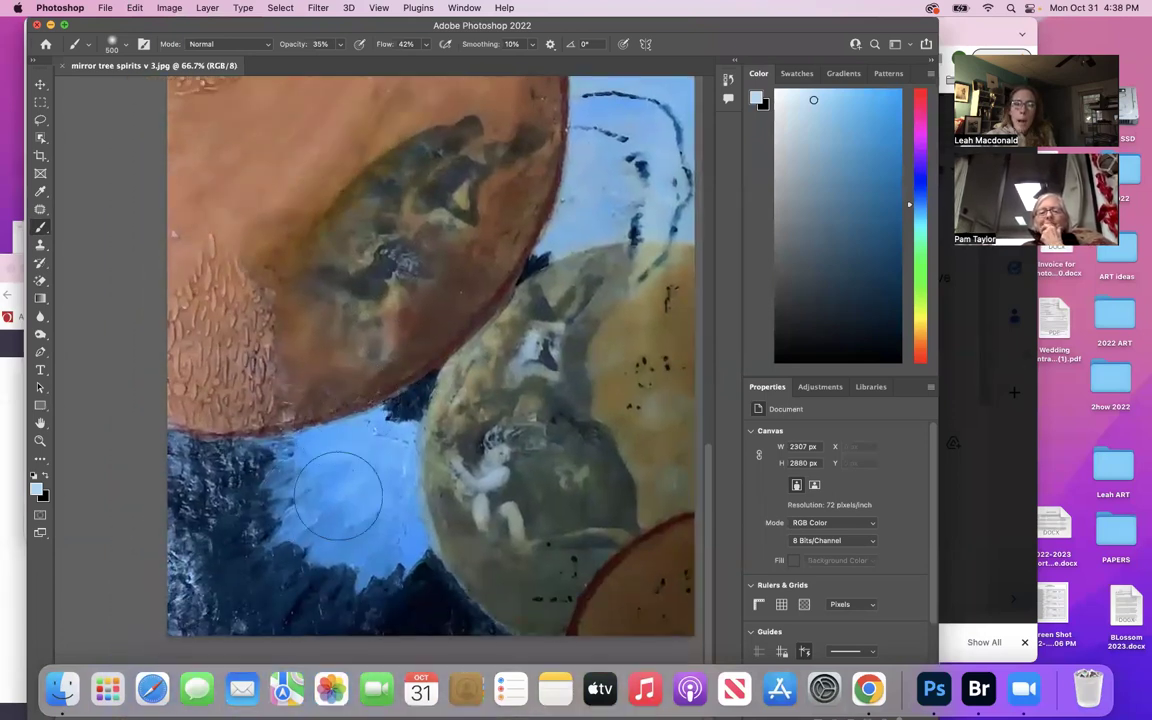
scroll(338, 494, up, 3)
scroll(338, 494, right, 1)
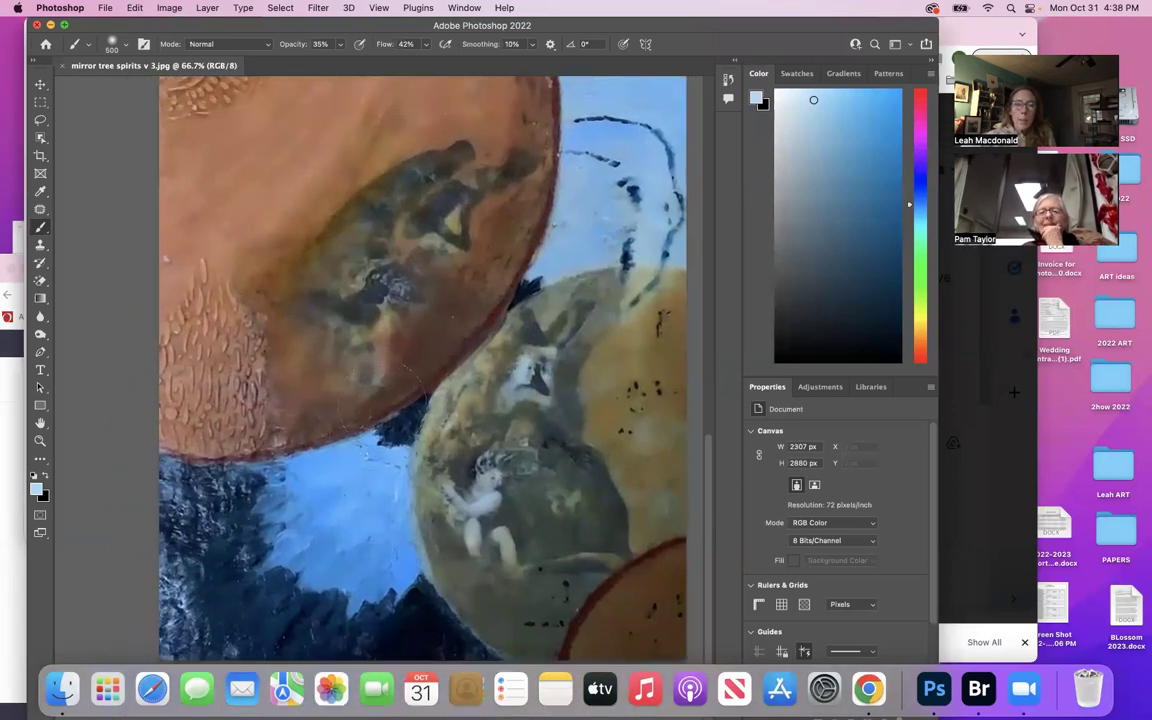
scroll(385, 405, up, 2)
scroll(385, 405, right, 1)
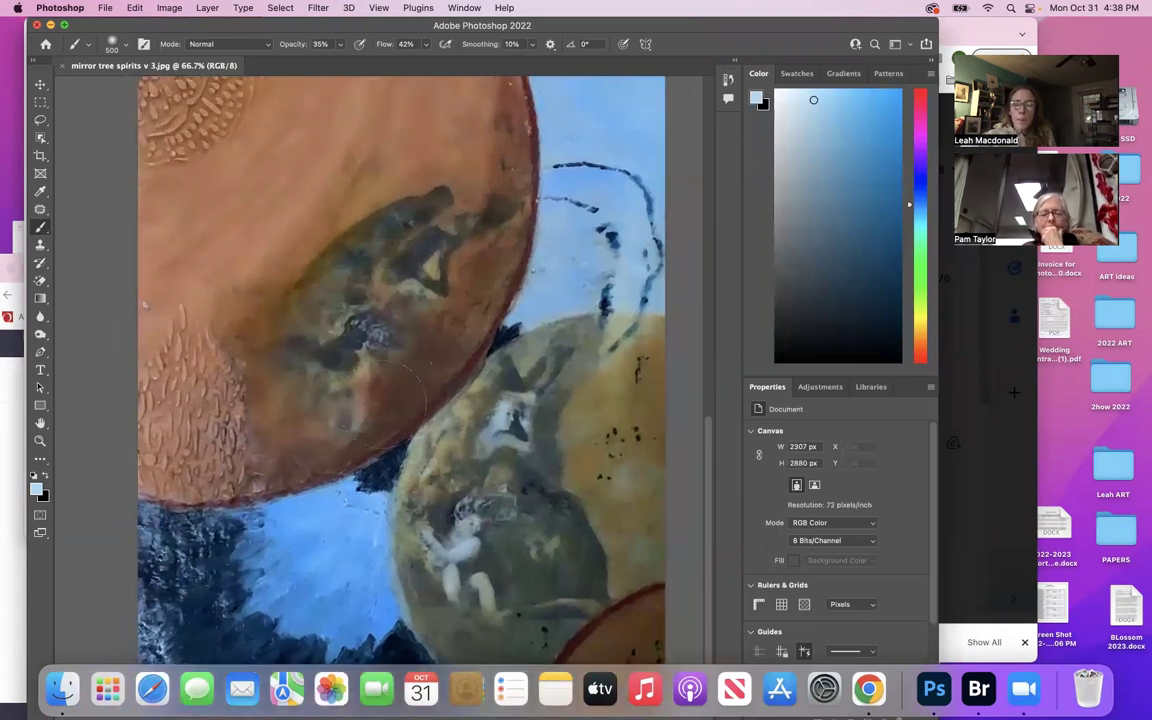
scroll(385, 410, down, 1)
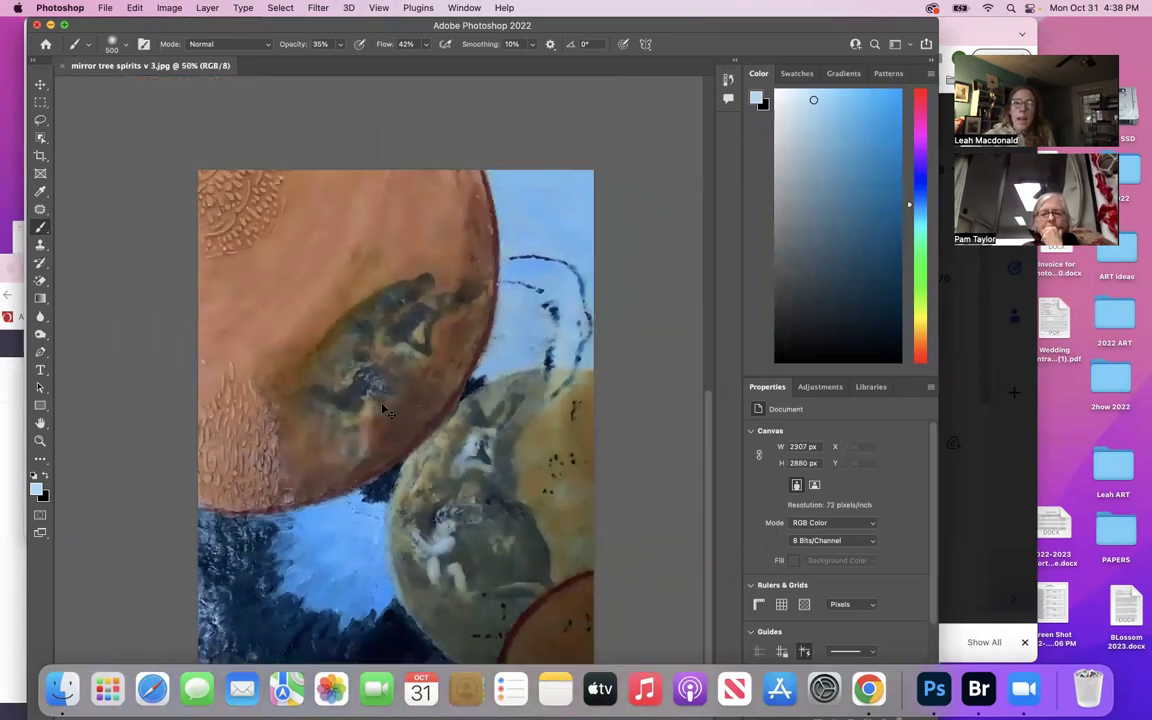
scroll(385, 410, down, 1)
scroll(398, 405, down, 3)
scroll(398, 405, right, 1)
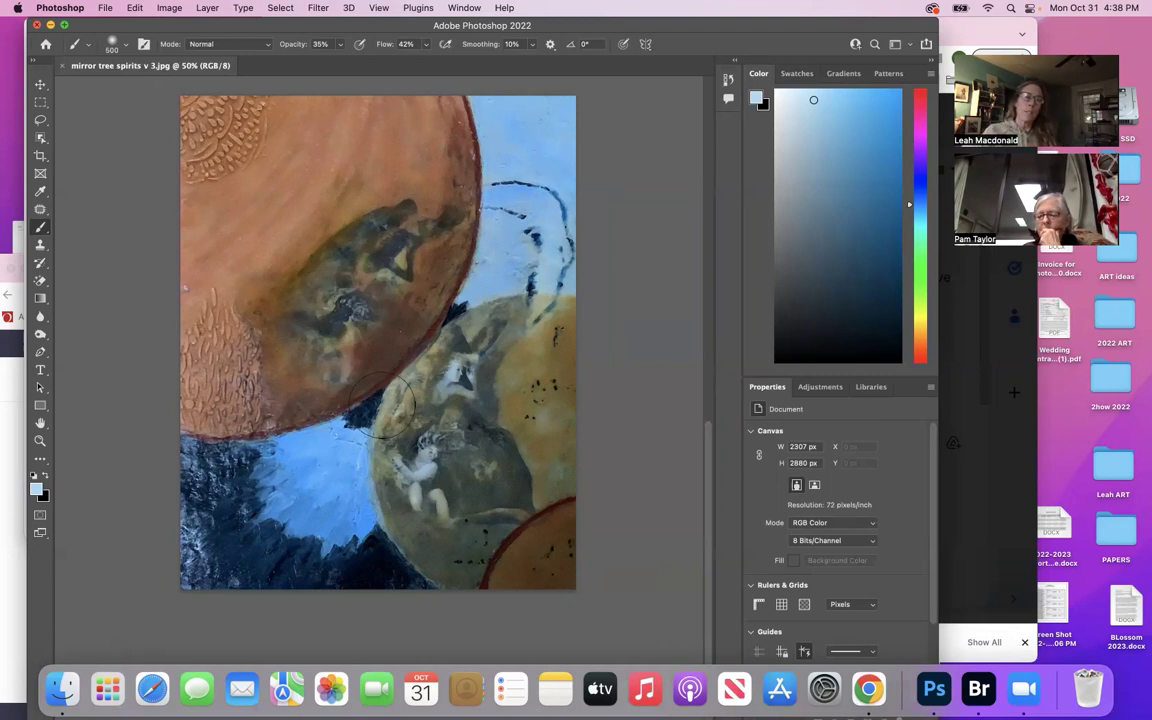
Sample a dark slate grey and brush it softly over the textured patch on the lower part of the large terracotta circle.
click(40, 191)
click(785, 268)
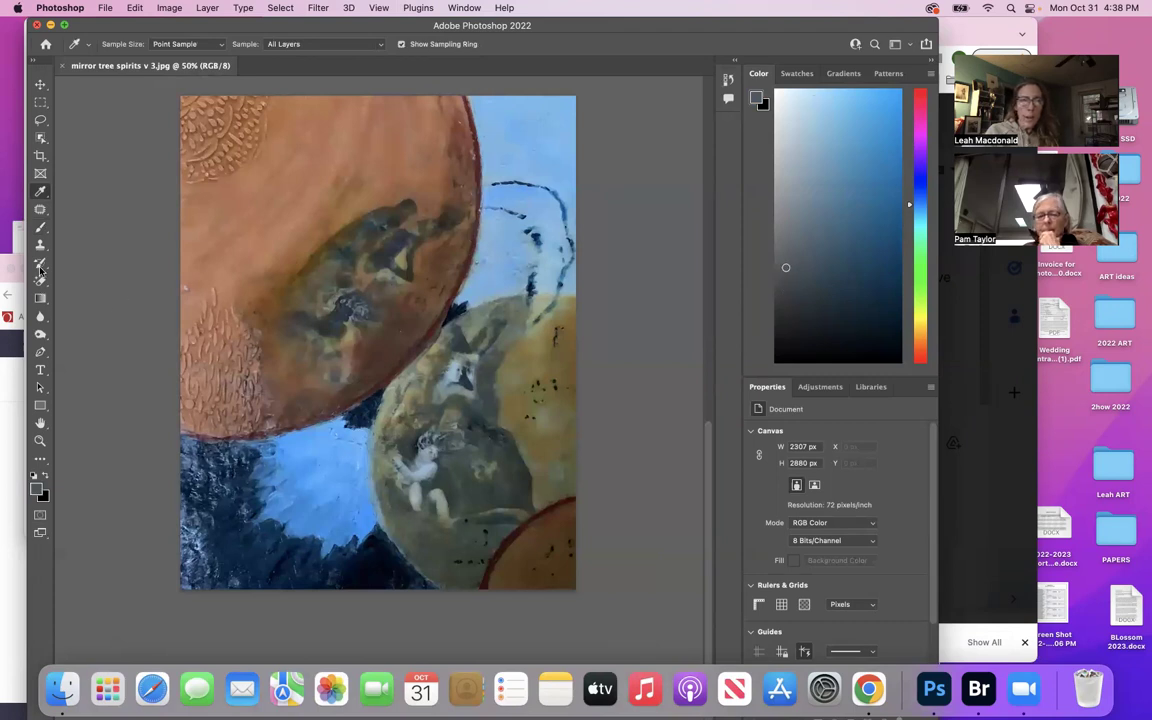
click(41, 228)
mouse_move(216, 380)
mouse_down()
mouse_move(222, 344)
mouse_move(189, 340)
mouse_move(214, 329)
mouse_move(214, 396)
mouse_move(260, 379)
mouse_move(233, 327)
mouse_move(243, 310)
mouse_move(192, 309)
mouse_move(205, 339)
mouse_move(160, 411)
mouse_up()
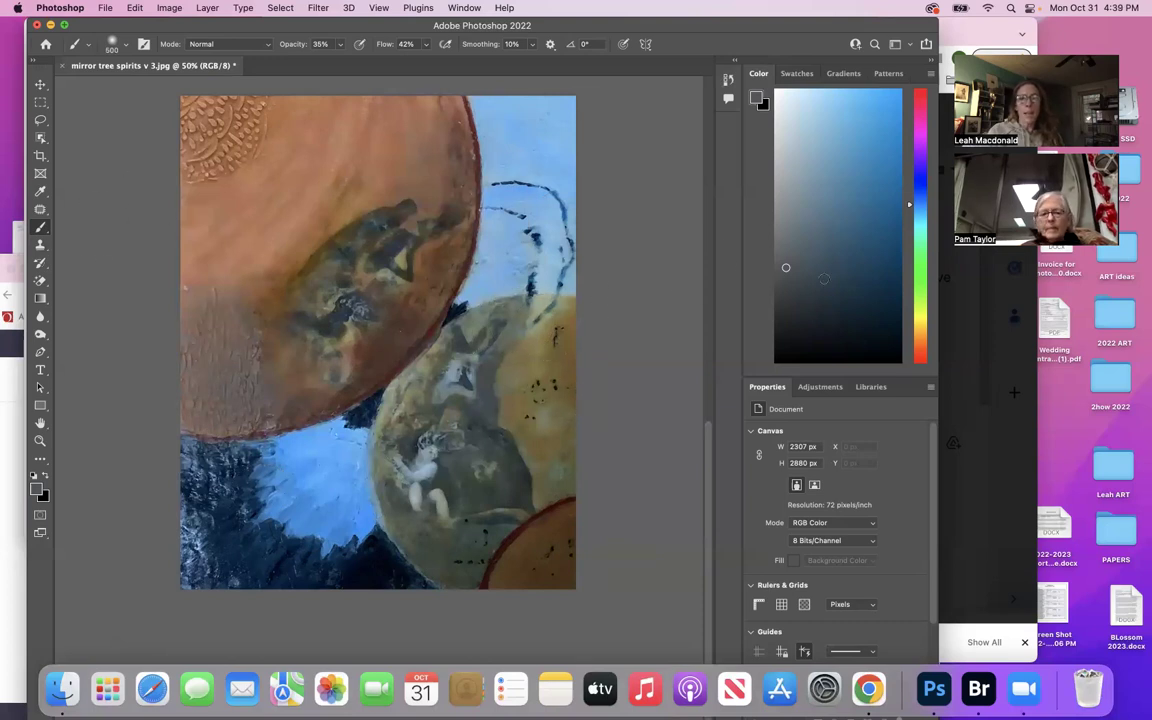
Choose a light yellow and brush it over the upper and outer parts of the olive circle.
click(920, 318)
drag(890, 116, 848, 101)
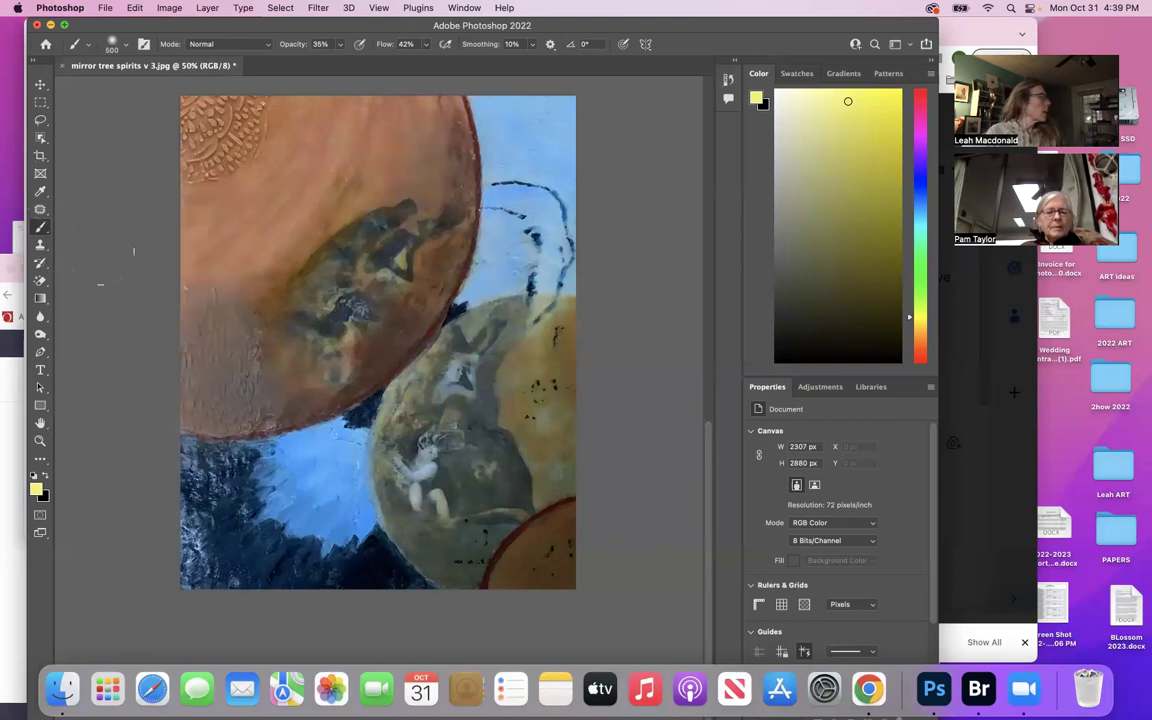
mouse_move(573, 354)
mouse_down()
mouse_move(485, 325)
mouse_move(500, 300)
mouse_move(460, 305)
mouse_move(548, 344)
mouse_move(450, 300)
mouse_move(480, 265)
mouse_move(385, 335)
mouse_up()
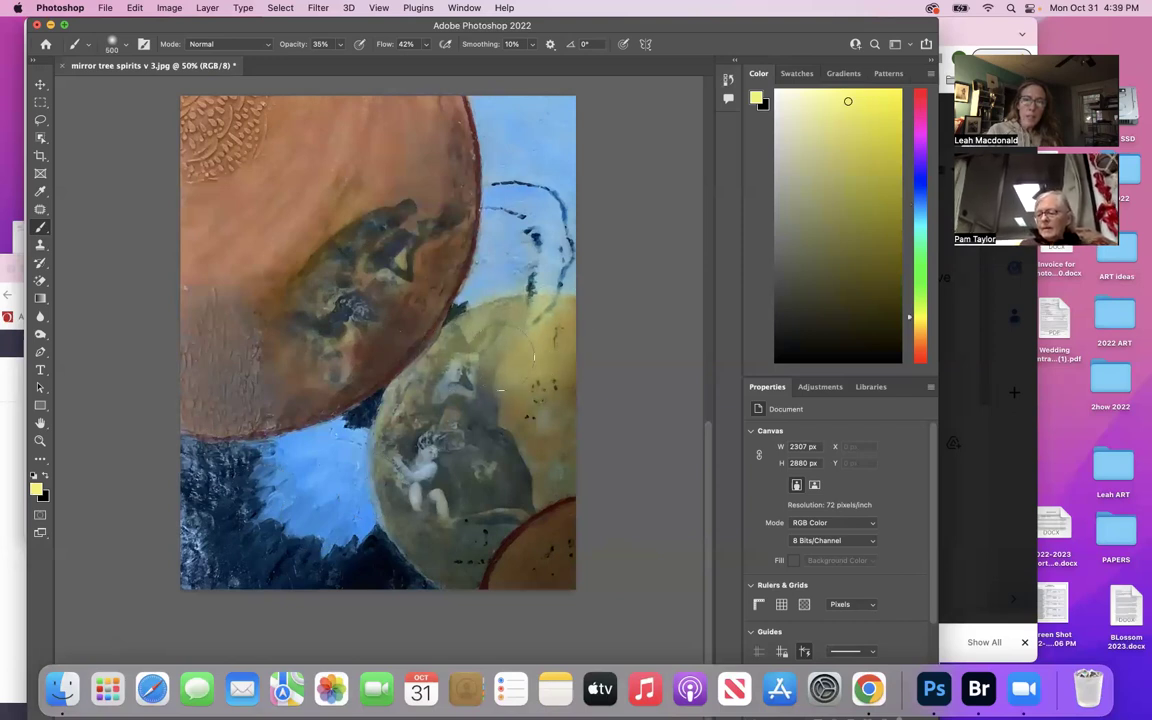
mouse_move(590, 332)
mouse_down()
mouse_move(568, 380)
mouse_move(579, 407)
mouse_move(500, 390)
mouse_move(480, 350)
mouse_move(395, 340)
mouse_move(552, 315)
mouse_move(380, 255)
mouse_up()
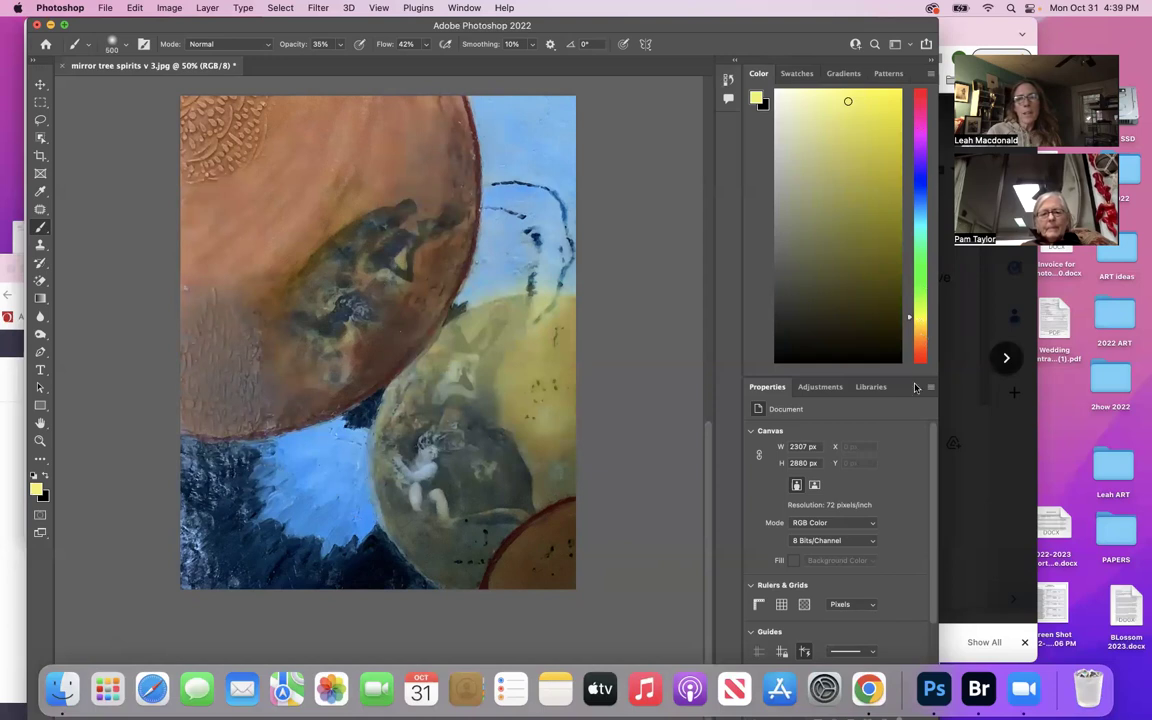
Choose a light orange and brush it over the embossed pattern in the upper corner of the large terracotta circle.
click(921, 338)
click(865, 115)
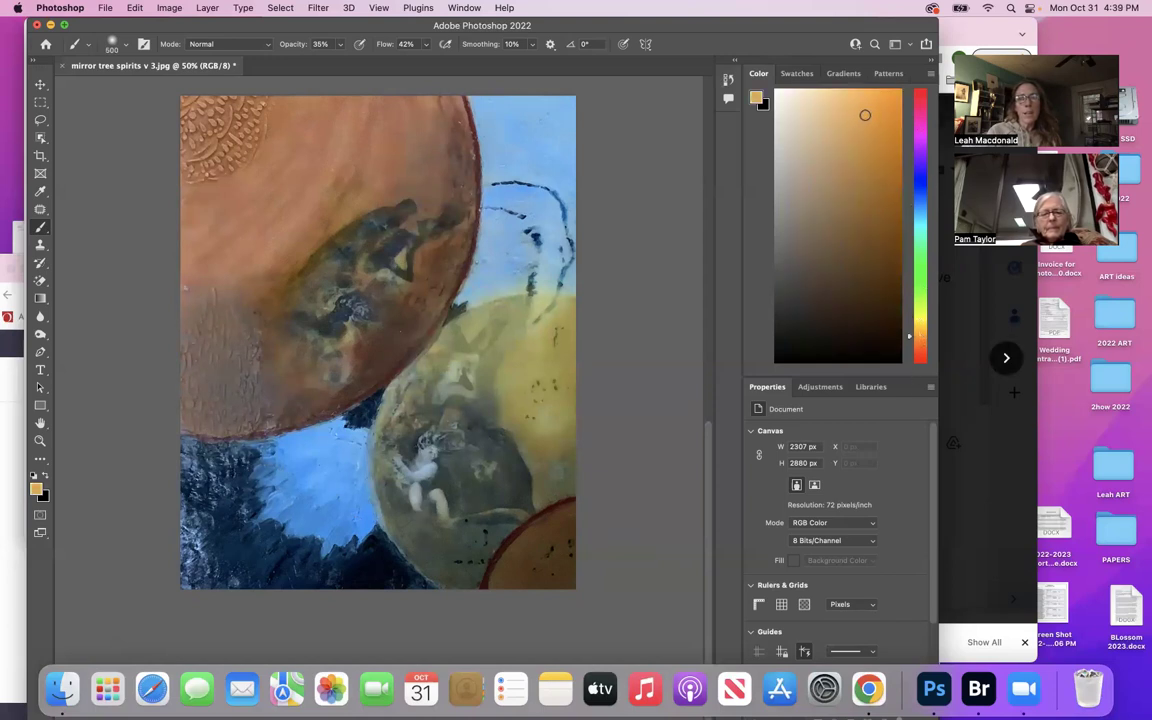
click(851, 102)
mouse_move(316, 154)
mouse_down()
mouse_move(209, 147)
mouse_move(220, 118)
mouse_move(258, 115)
mouse_up()
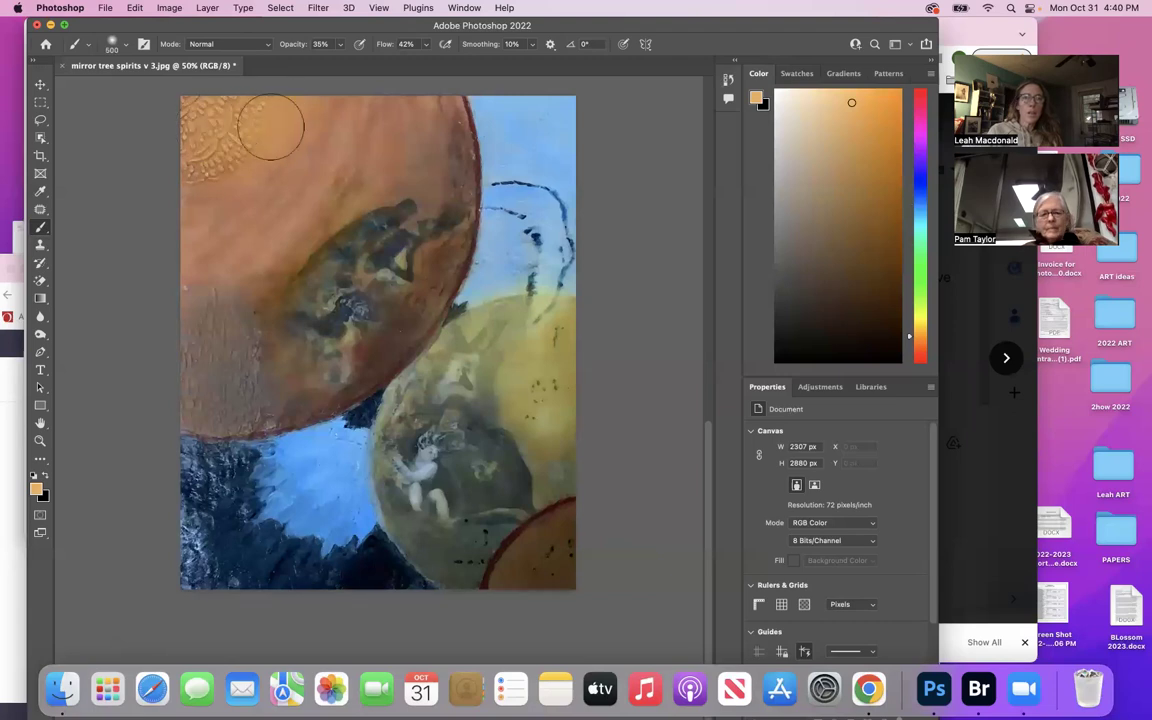
key(super+z)
key(super+z)
Choose a pale peach and blend it across the large circle's upper area and down to the edge of the grey patch.
click(817, 105)
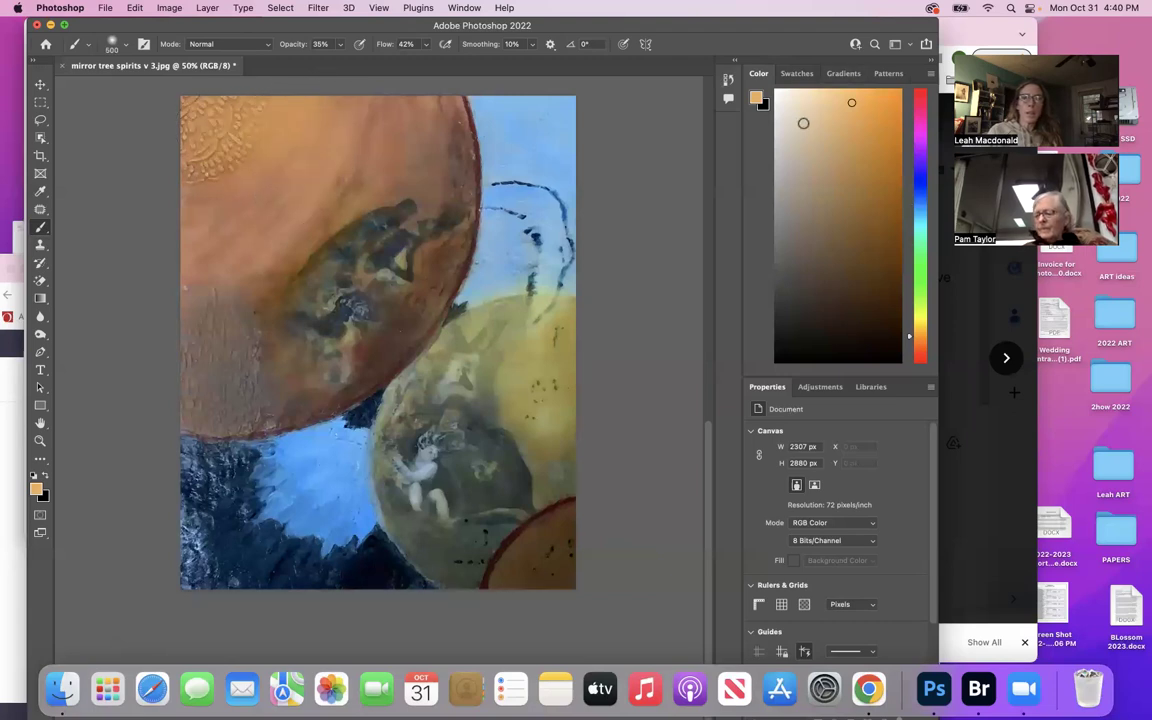
mouse_move(355, 110)
mouse_down()
mouse_move(305, 183)
mouse_move(360, 106)
mouse_move(262, 116)
mouse_move(369, 103)
mouse_up()
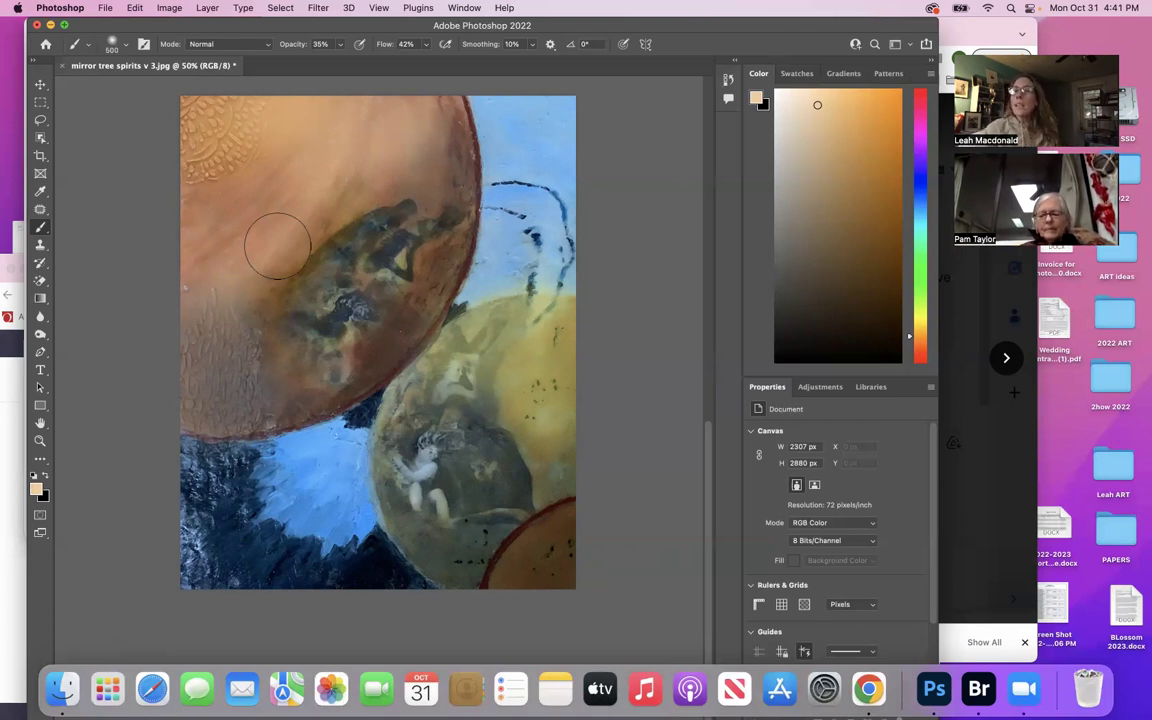
mouse_move(277, 245)
mouse_down()
mouse_move(236, 322)
mouse_move(181, 312)
mouse_move(225, 278)
mouse_up()
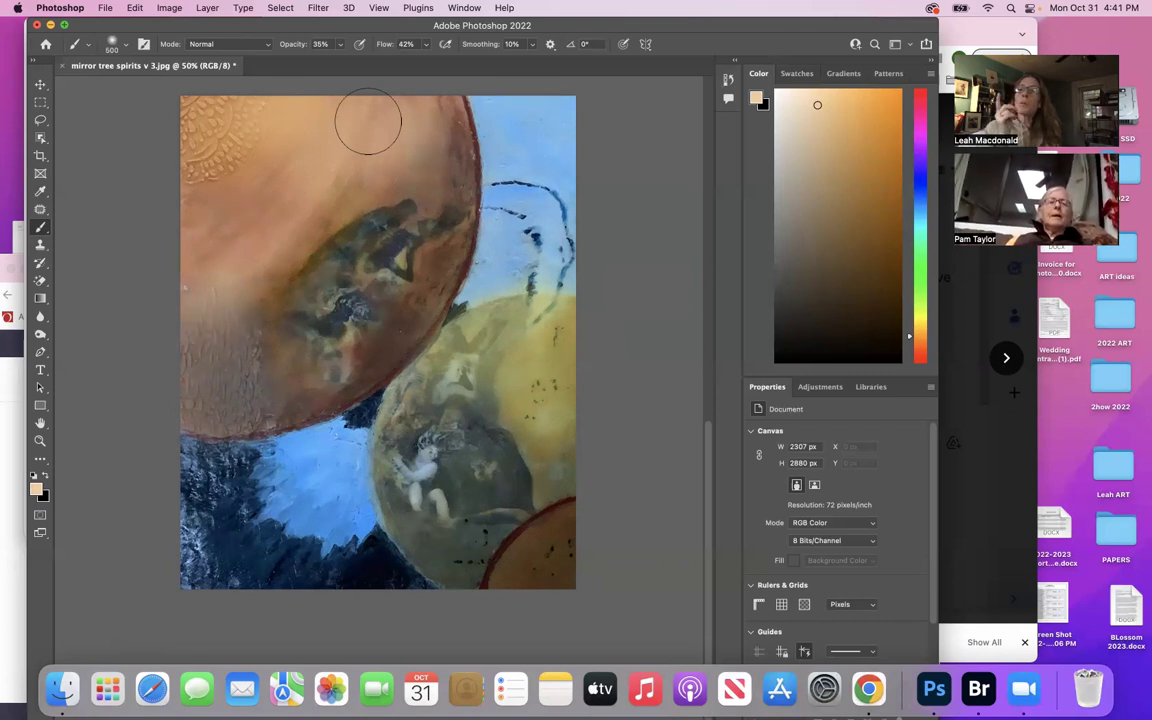
Choose a deep blue and paint it over the light blue area beneath the large circle.
click(919, 182)
click(919, 175)
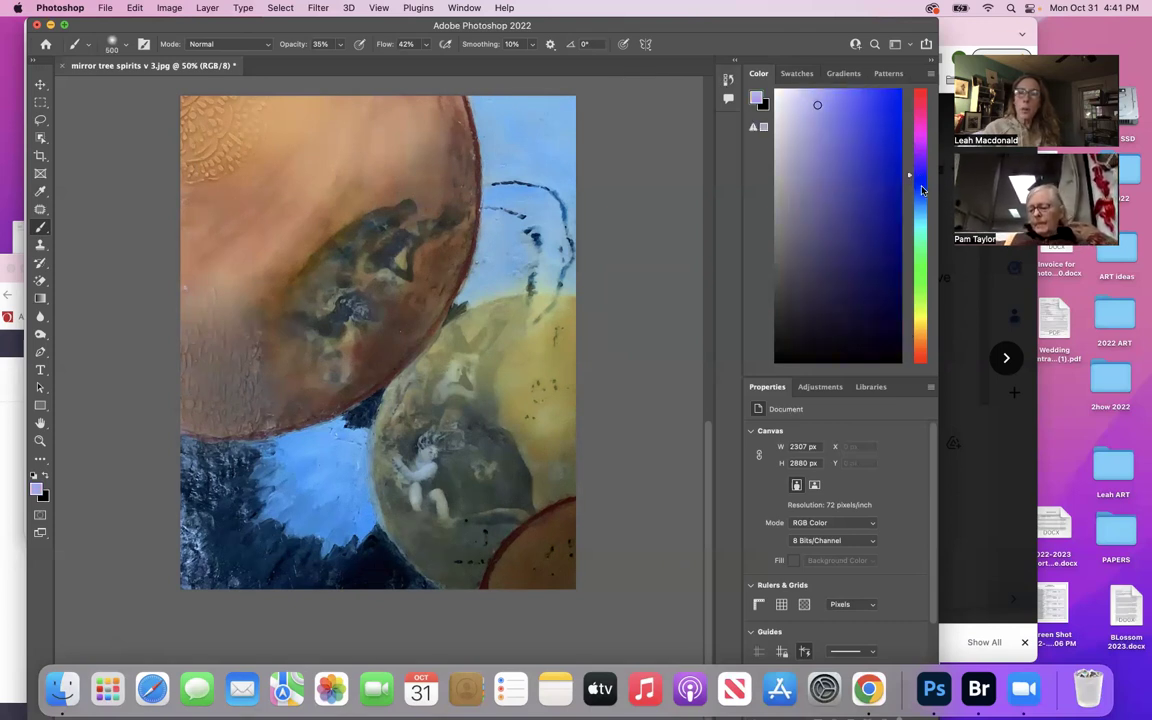
click(919, 187)
click(880, 210)
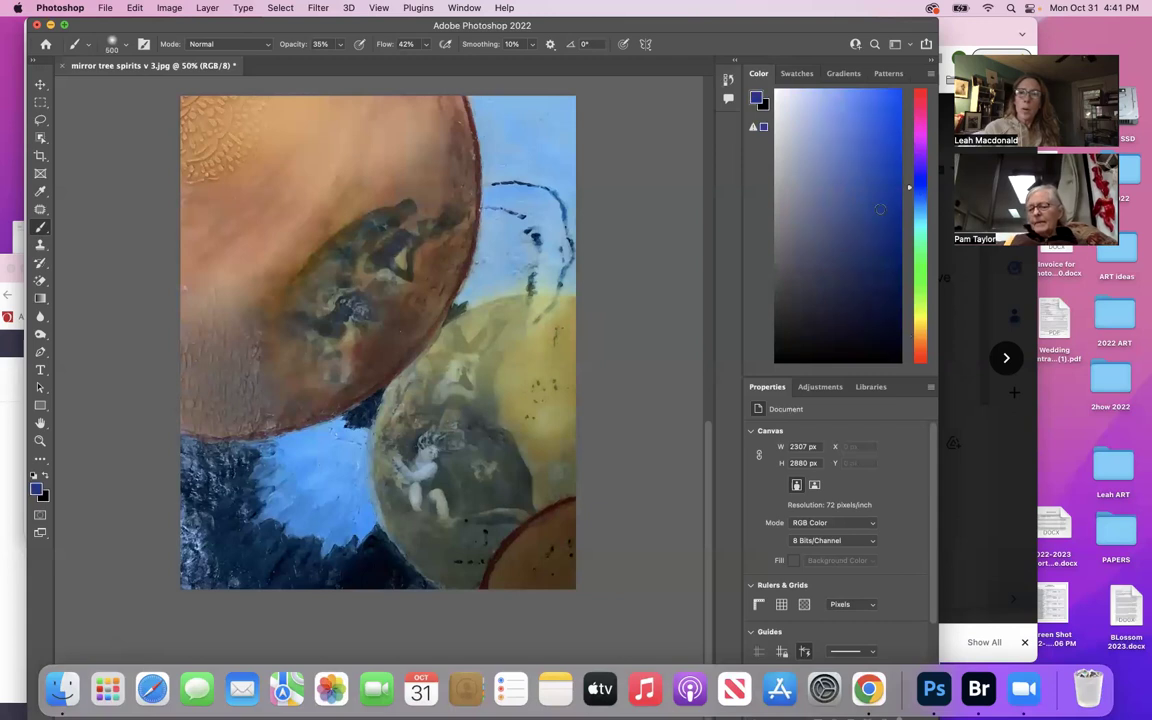
mouse_move(307, 463)
mouse_down()
mouse_move(318, 466)
mouse_move(309, 458)
mouse_move(297, 473)
mouse_move(309, 407)
mouse_move(311, 450)
mouse_move(258, 455)
mouse_up()
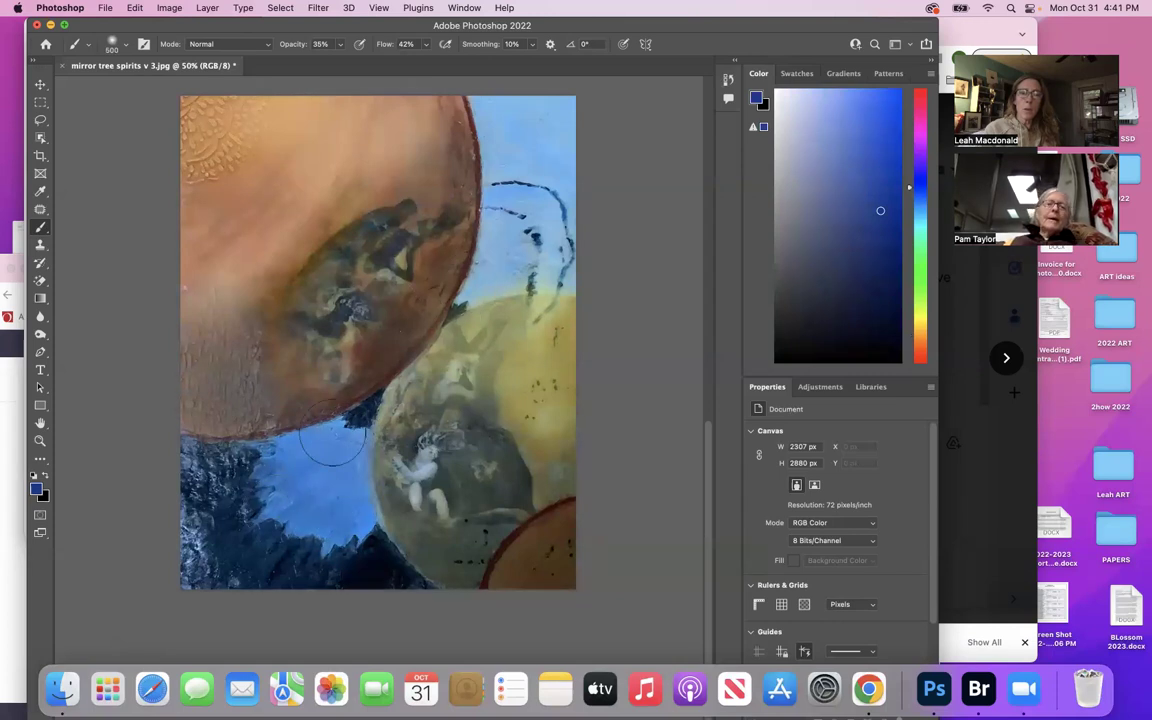
mouse_move(321, 460)
mouse_down()
mouse_move(300, 435)
mouse_move(270, 470)
mouse_move(312, 463)
mouse_up()
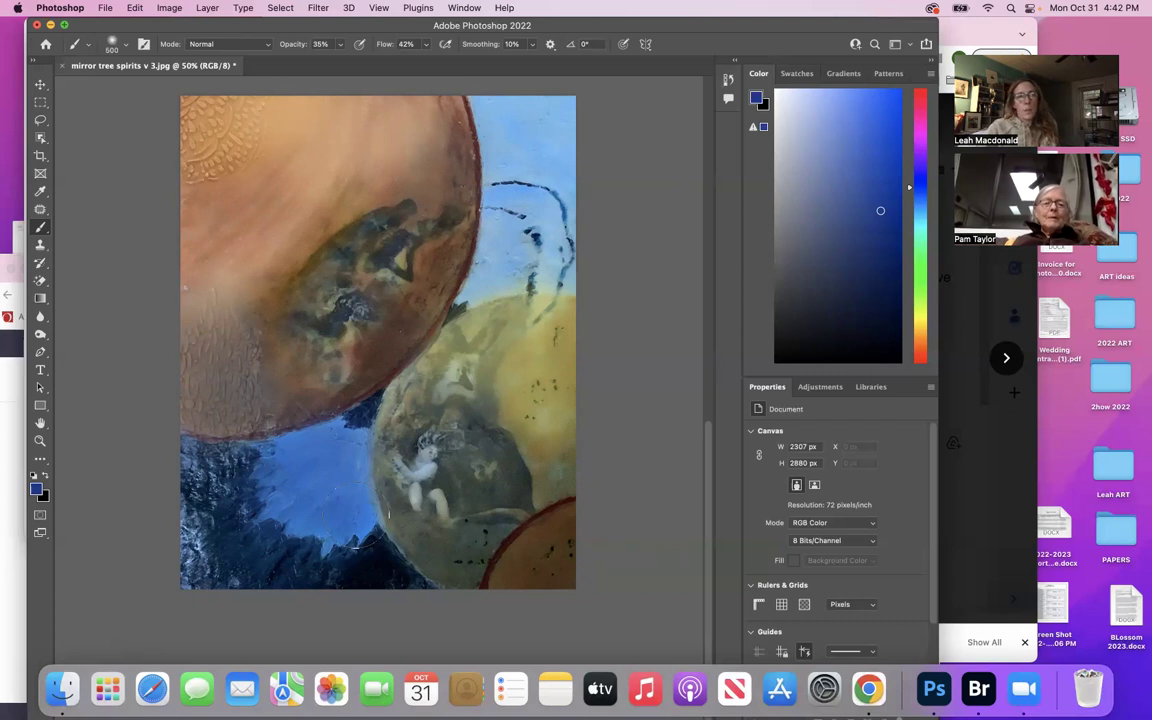
Save the image in Downloads as the JPEG "mirror tree spirits v 31.jpg".
click(106, 8)
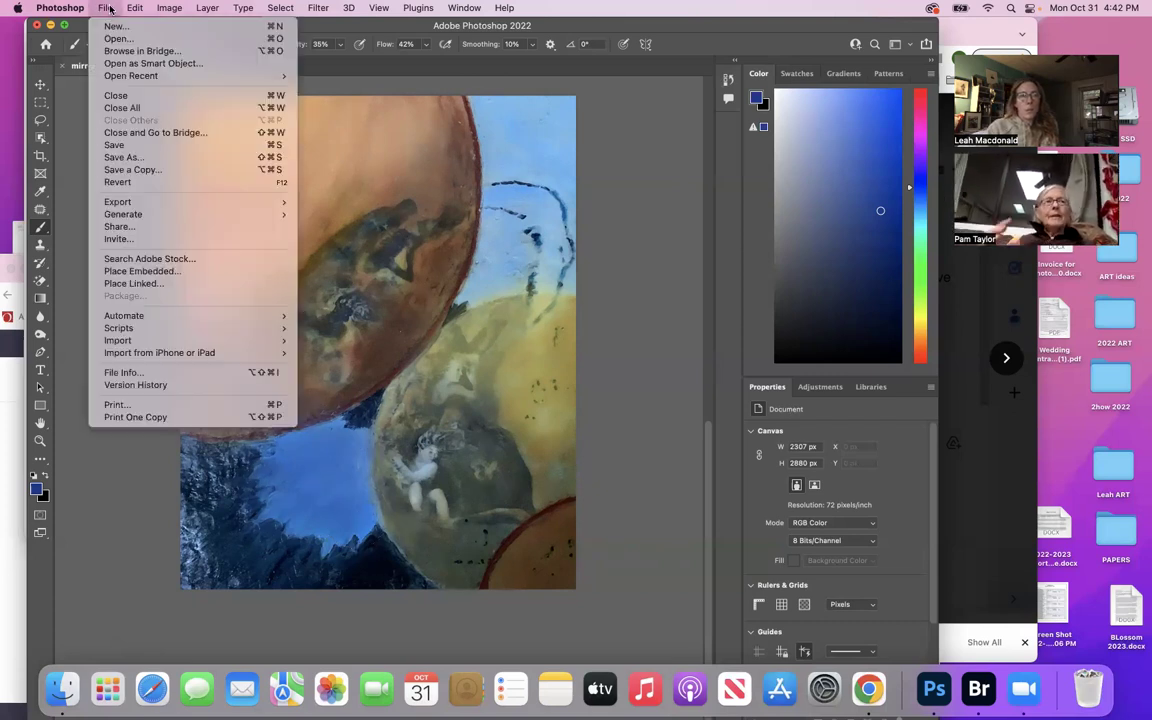
click(131, 158)
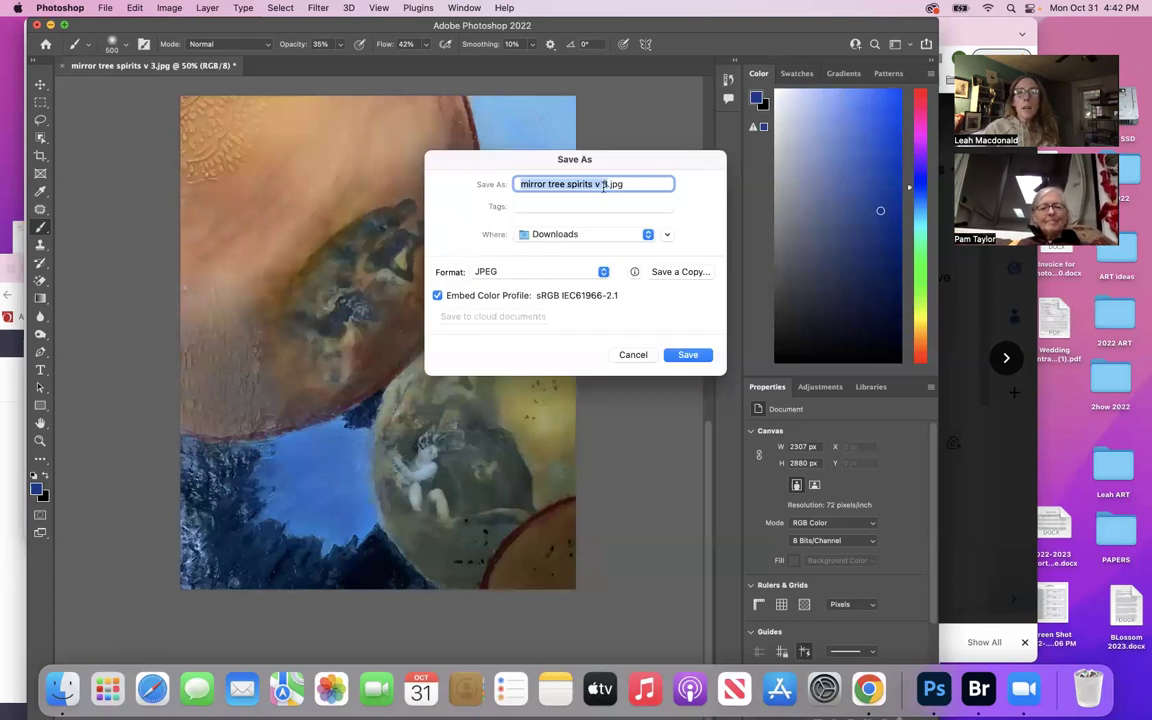
click(604, 185)
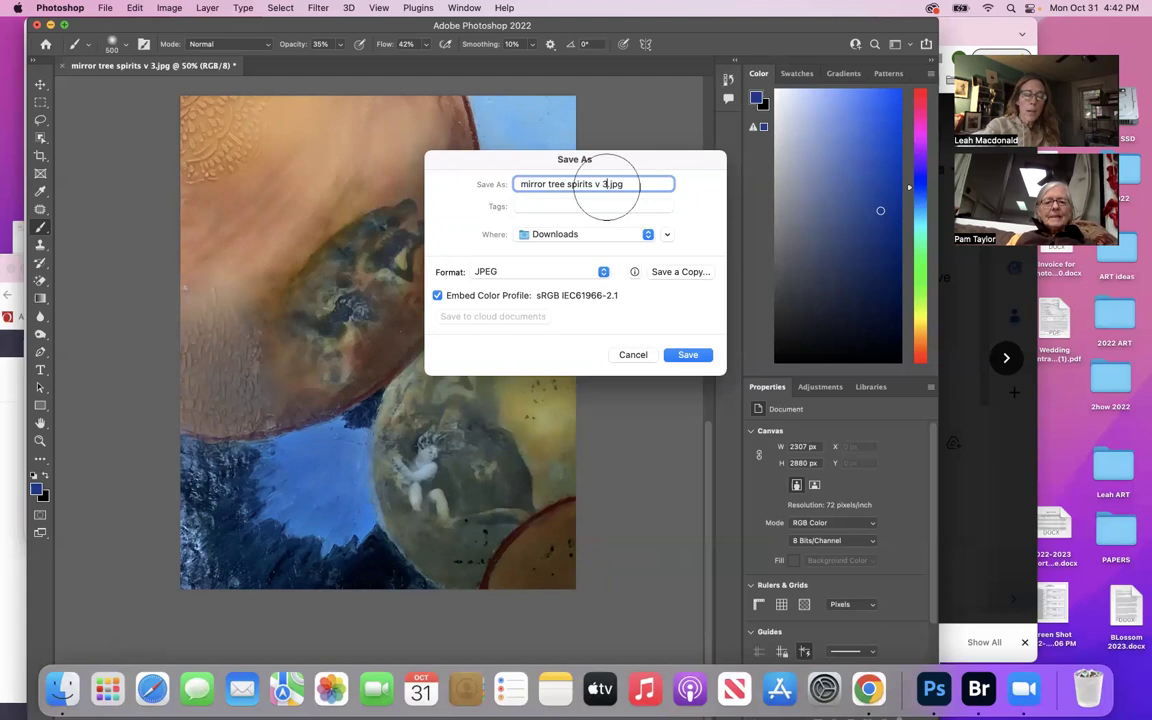
text(1)
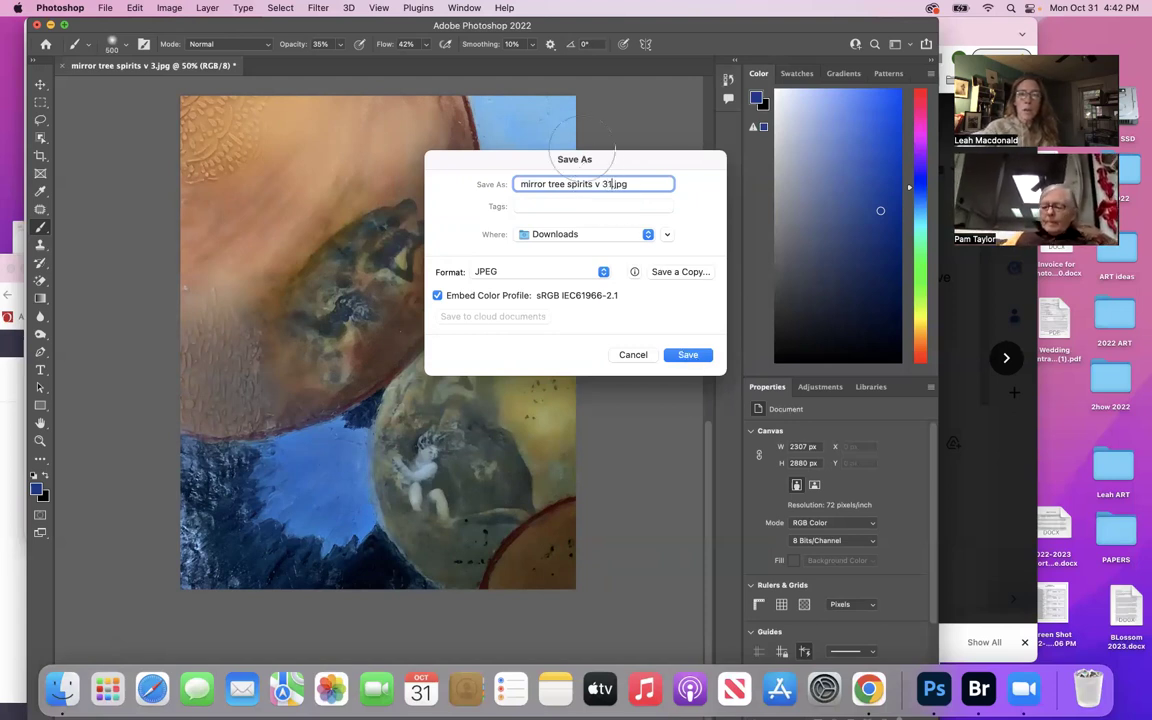
key(Return)
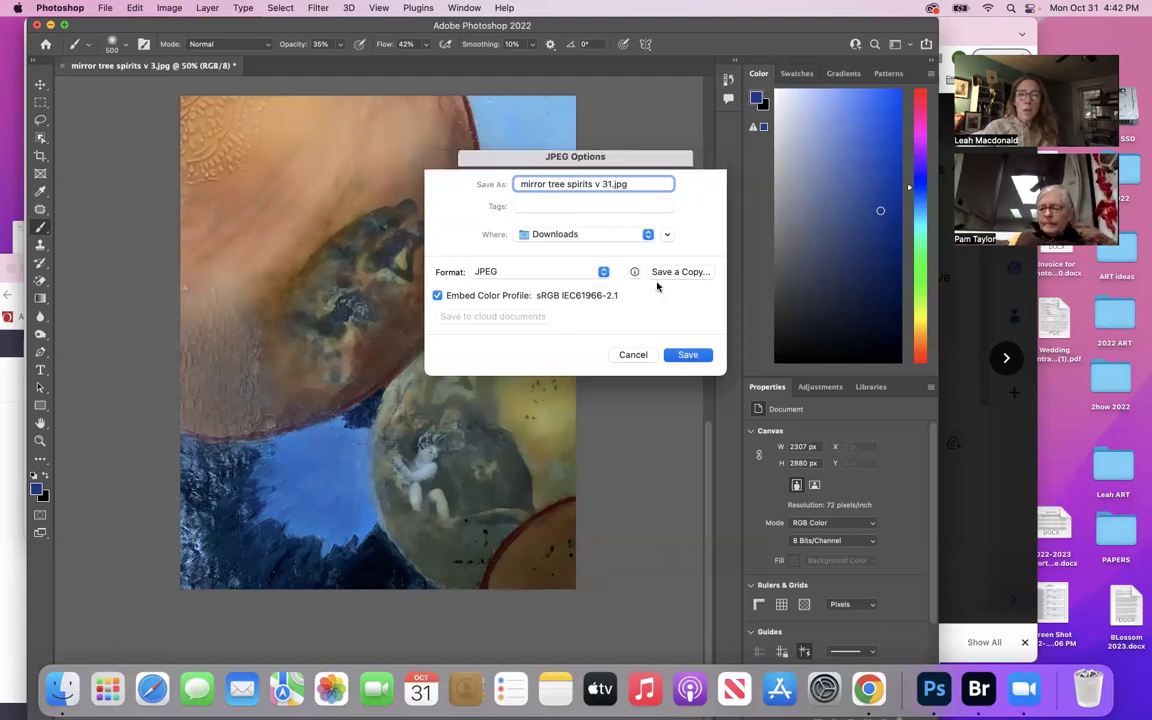
click(654, 183)
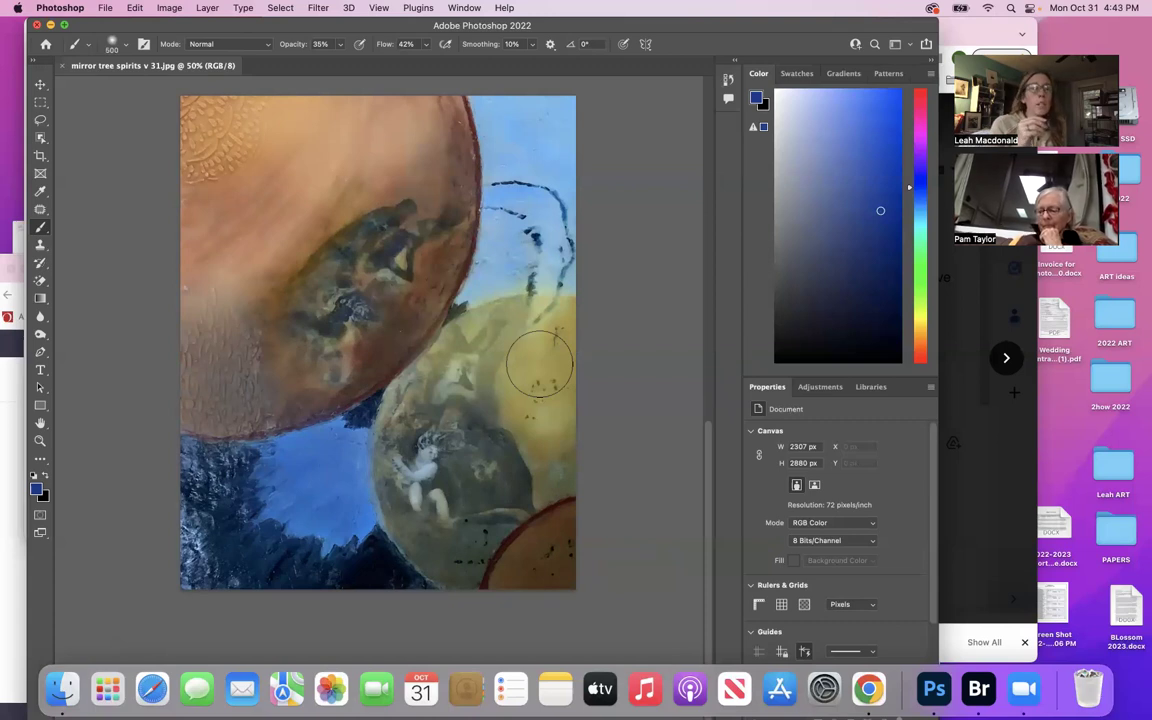
Close the saved image and the Finder window showing Downloads.
mouse_move(260, 120)
mouse_down()
mouse_move(269, 169)
mouse_move(309, 158)
mouse_move(309, 139)
mouse_move(225, 207)
mouse_move(335, 170)
mouse_move(260, 114)
mouse_move(345, 147)
mouse_move(306, 114)
mouse_move(318, 120)
mouse_move(309, 223)
mouse_move(398, 185)
mouse_move(317, 227)
mouse_move(336, 170)
mouse_move(314, 207)
mouse_move(374, 112)
mouse_move(394, 156)
mouse_move(256, 151)
mouse_move(321, 189)
mouse_move(516, 361)
mouse_move(491, 369)
mouse_move(585, 370)
mouse_move(552, 331)
mouse_move(531, 340)
mouse_move(534, 374)
mouse_move(571, 391)
mouse_up()
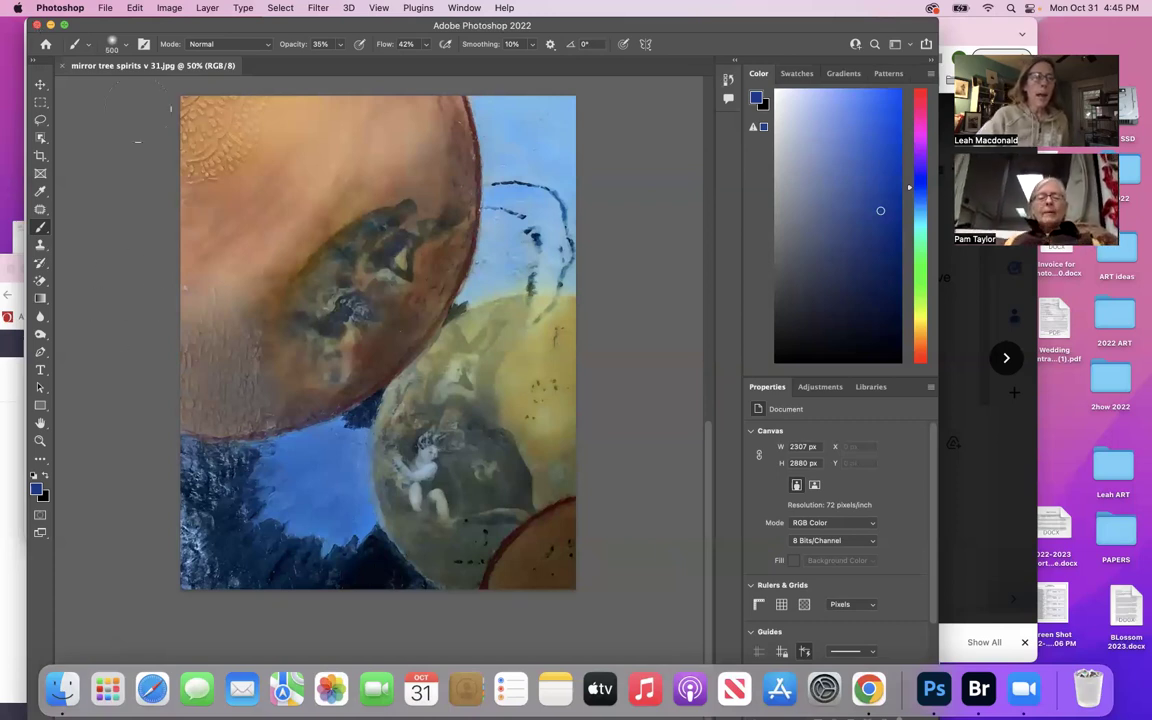
drag(90, 26, 128, 42)
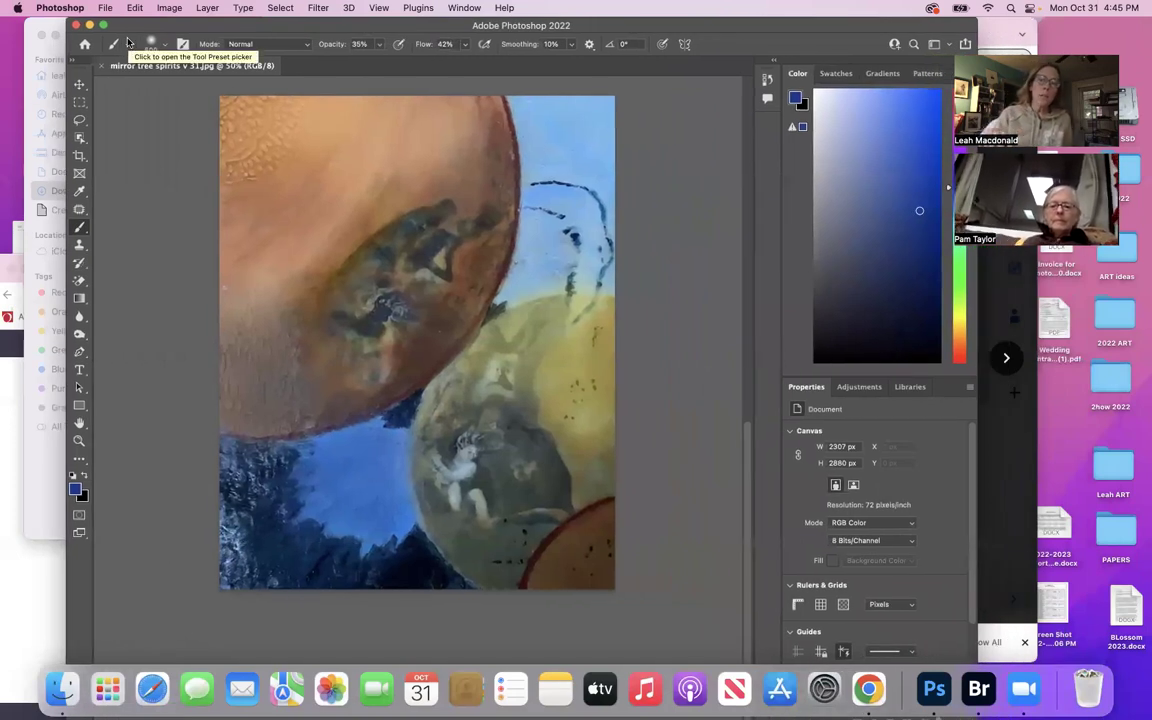
click(77, 25)
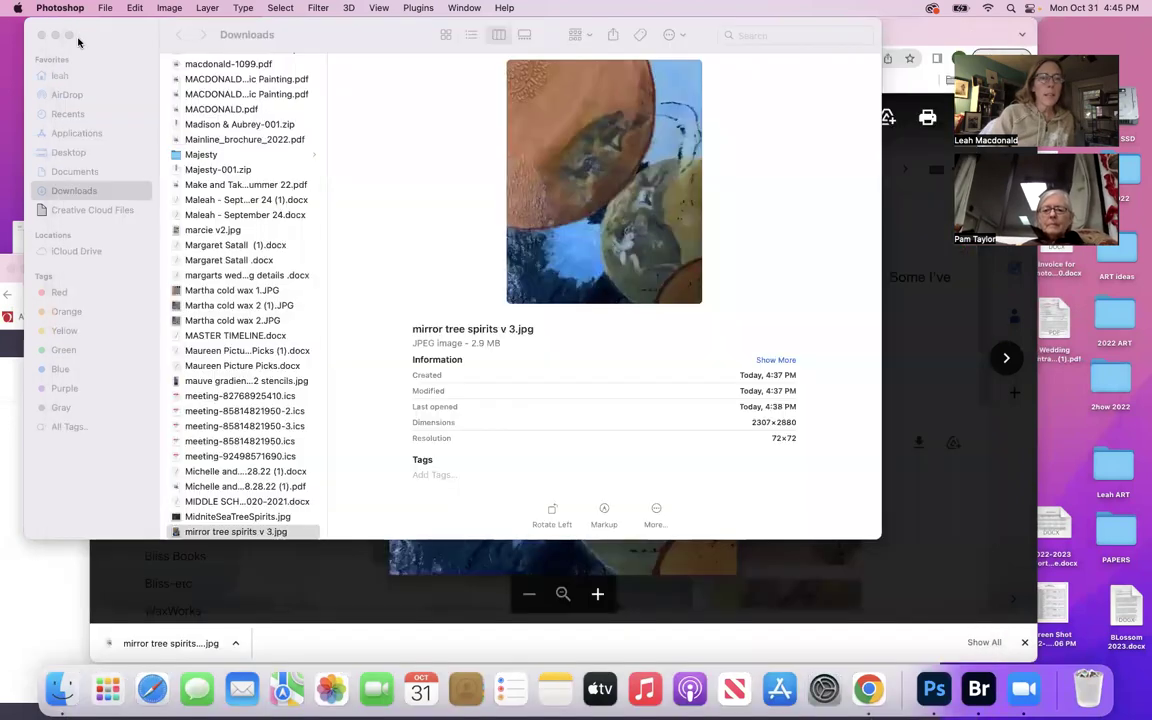
click(41, 35)
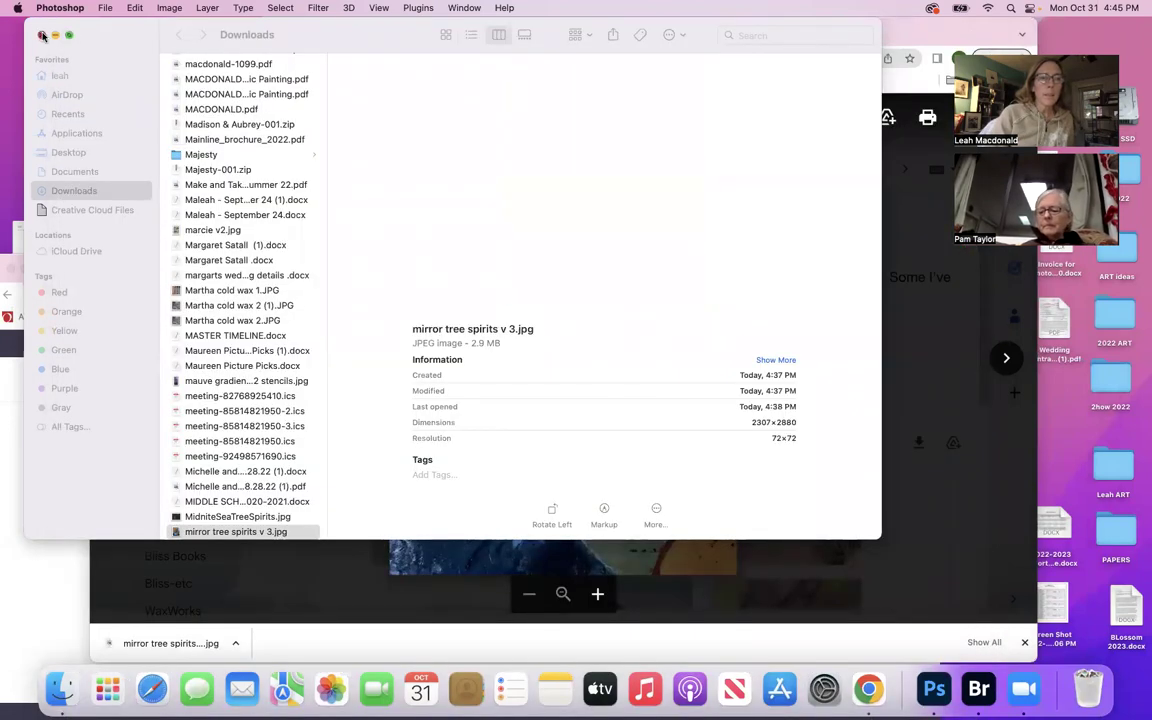
Return to Gmail in Chrome, show the next attachment, "Dancer fix fea flower.jpg", and reposition the browser window.
click(1005, 360)
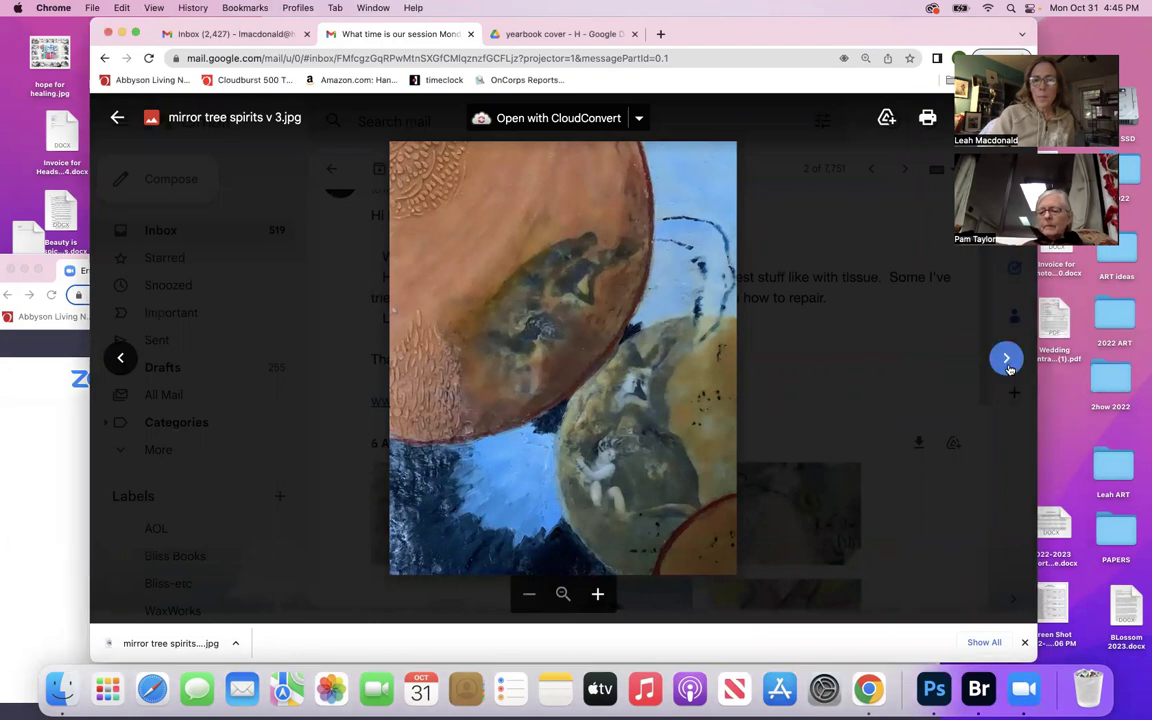
click(1005, 358)
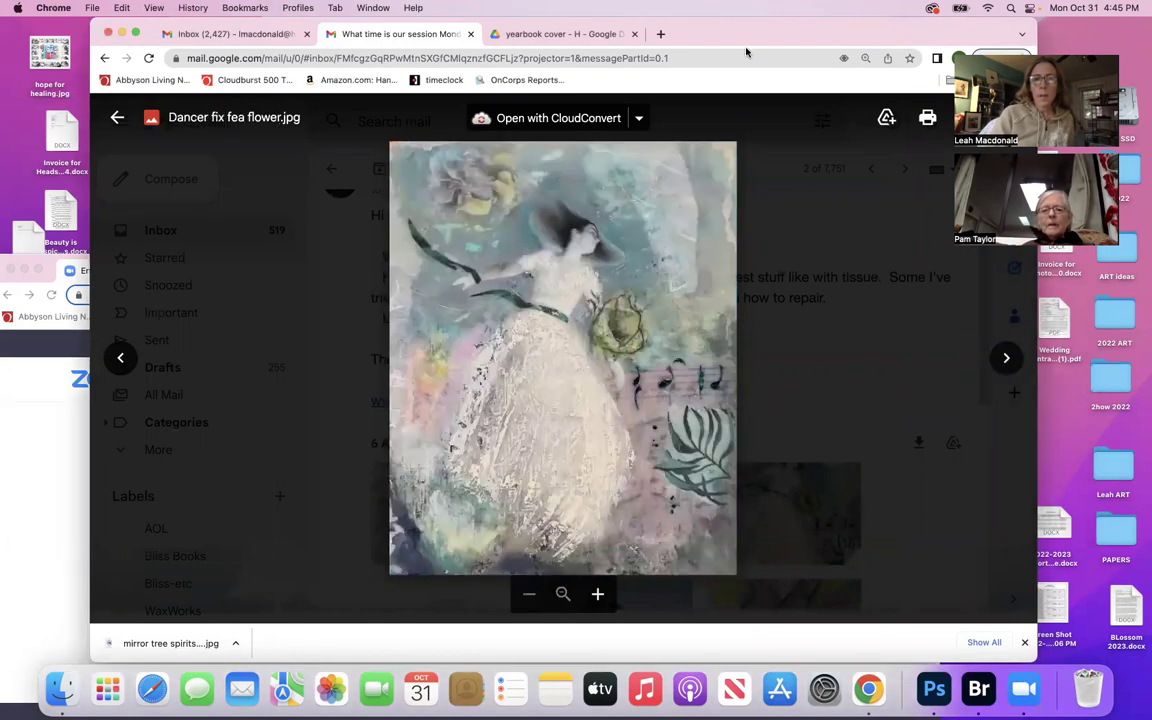
drag(753, 28, 701, 24)
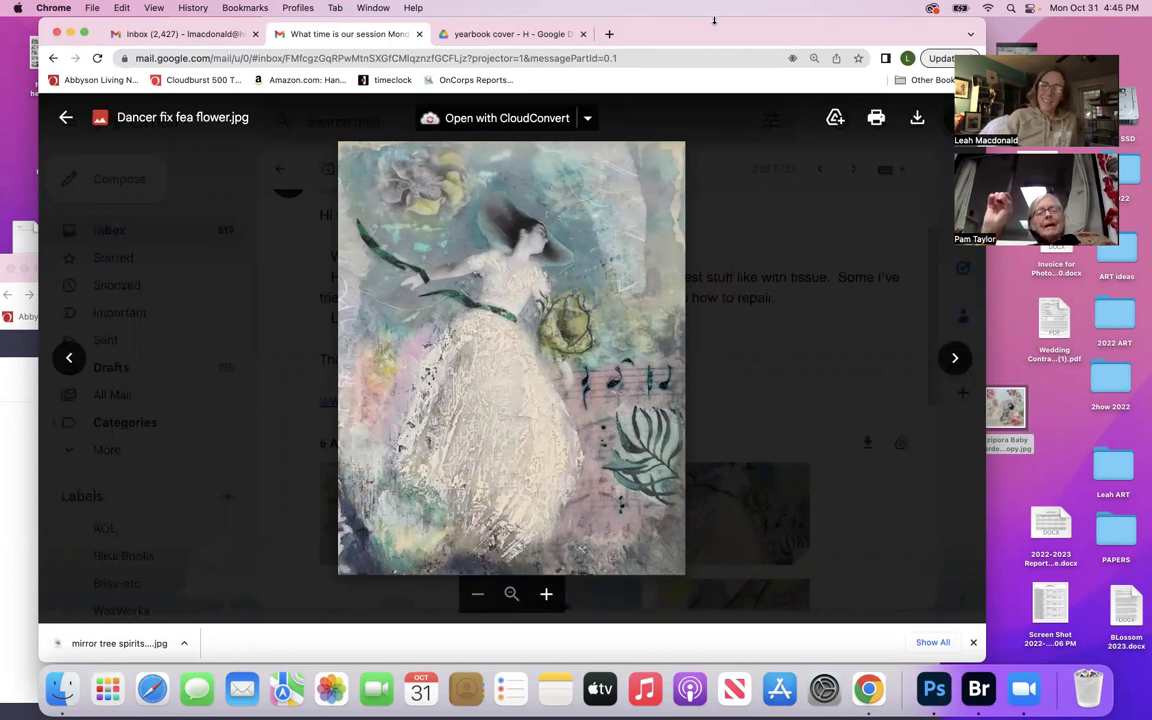
Download the attachment "Dancer fix fea flower.jpg", move it from Downloads to the desktop, and open it in Photoshop.
key(XF86AudioRaiseVolume)
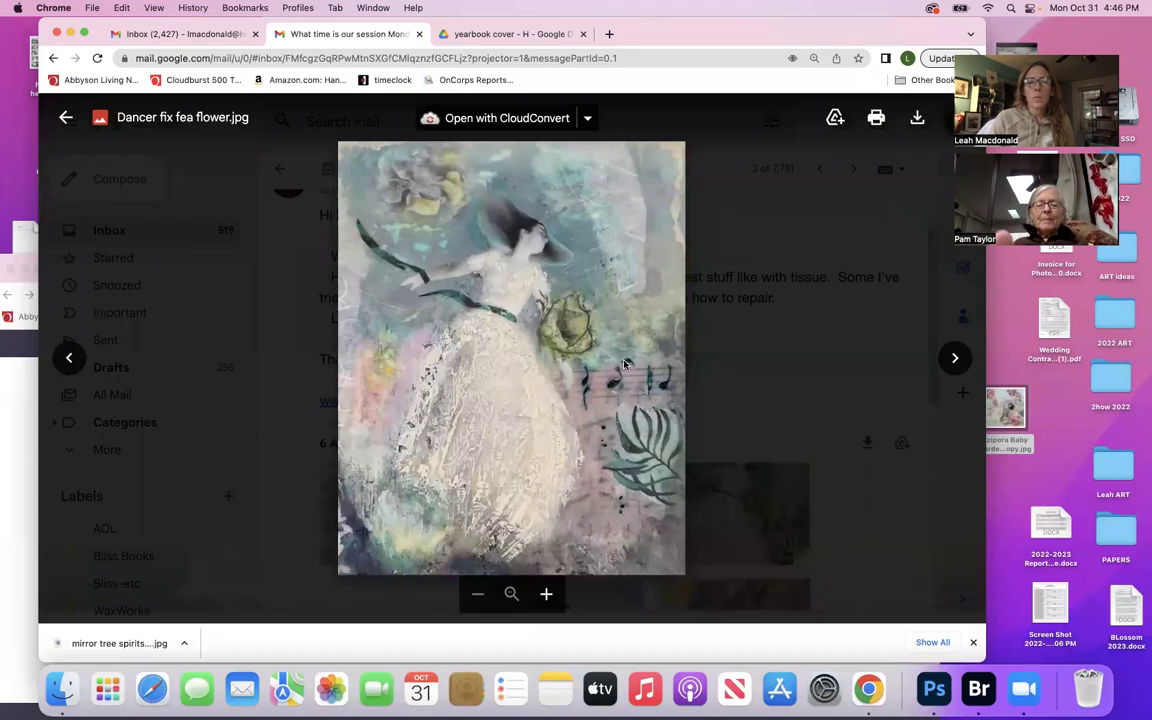
click(915, 122)
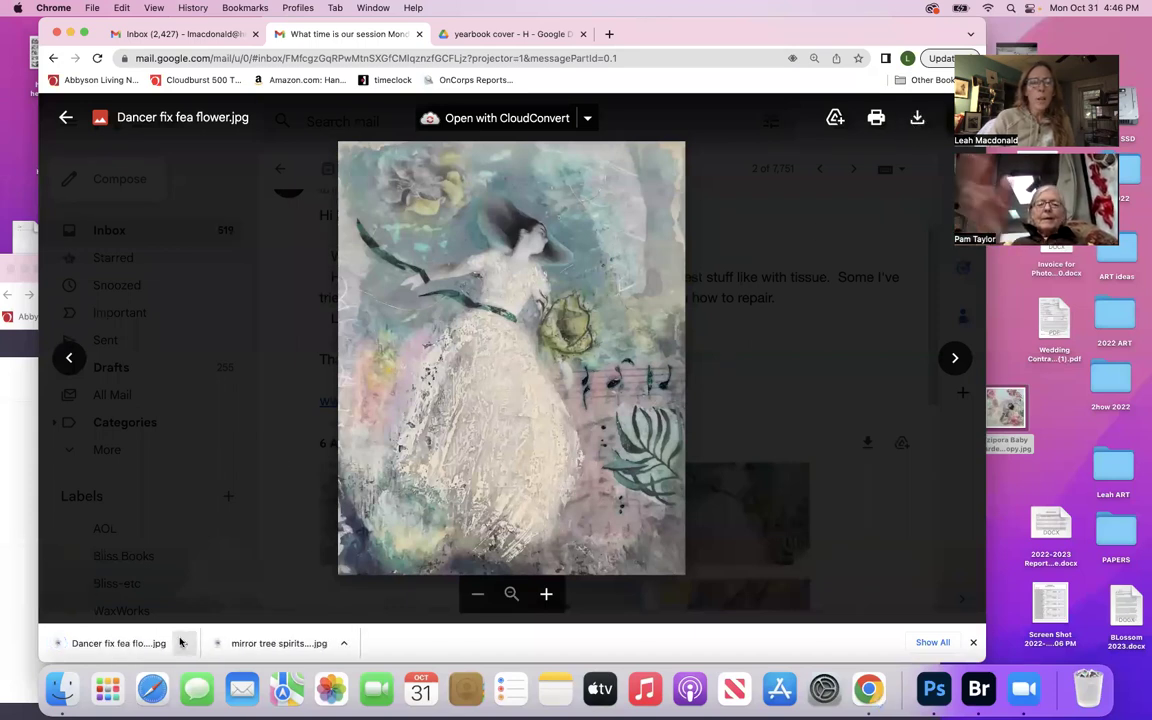
click(181, 643)
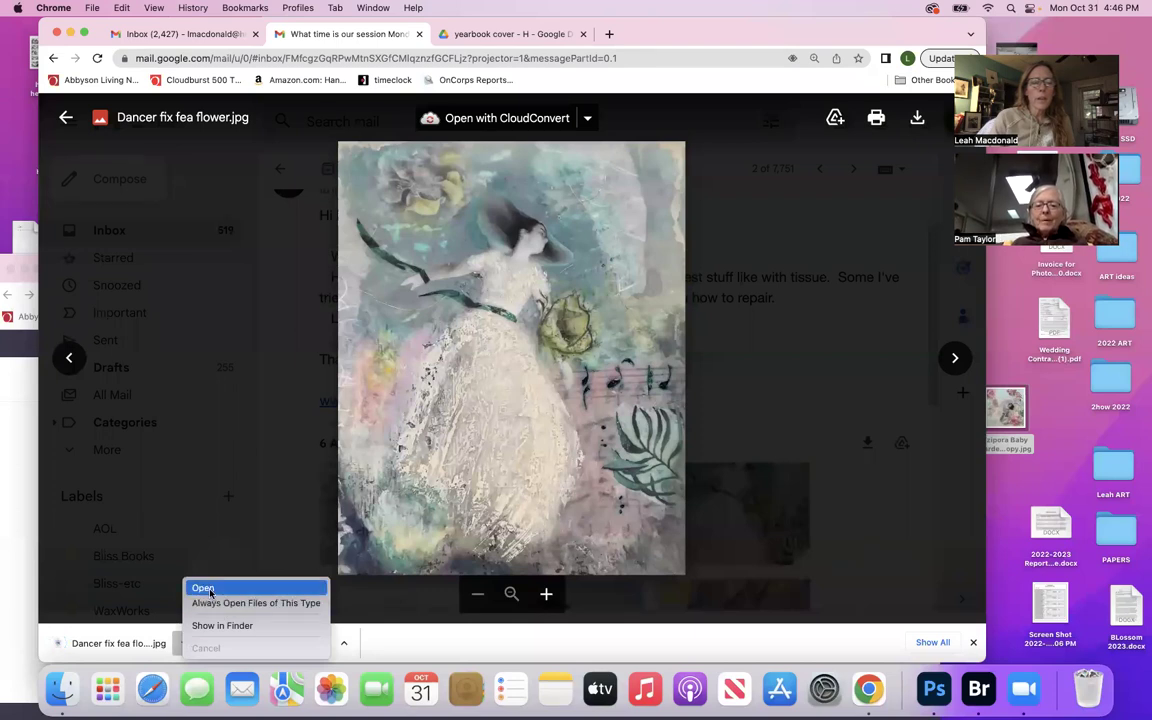
click(215, 625)
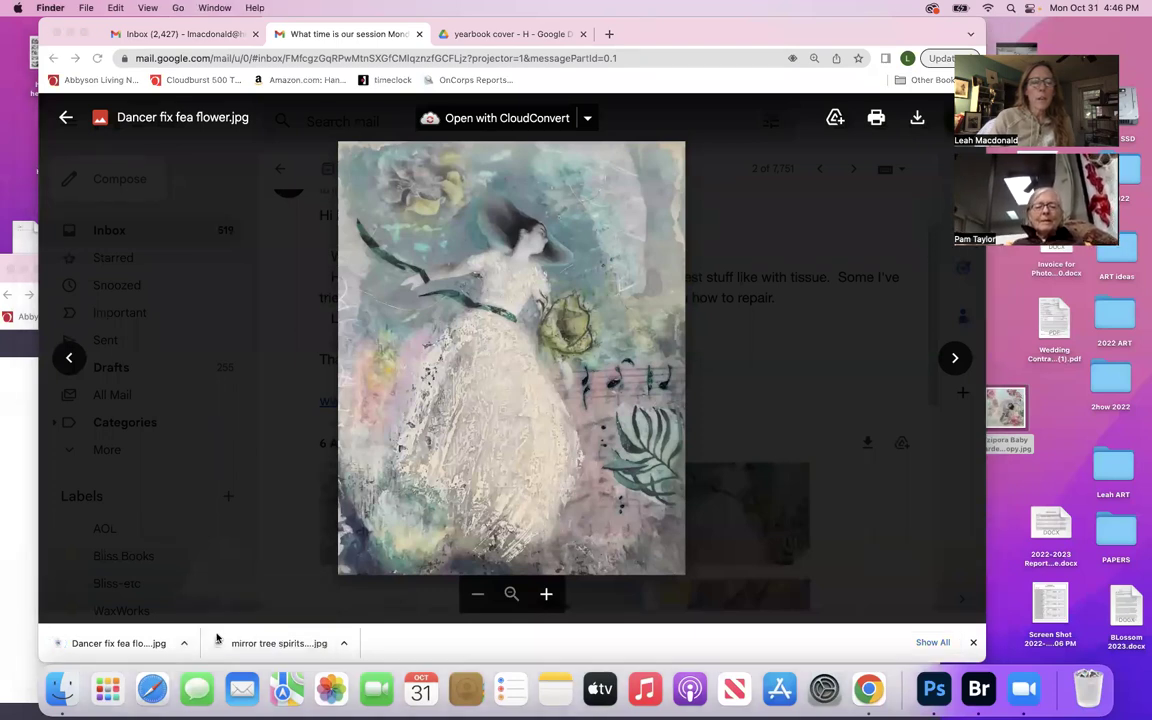
drag(225, 531, 990, 400)
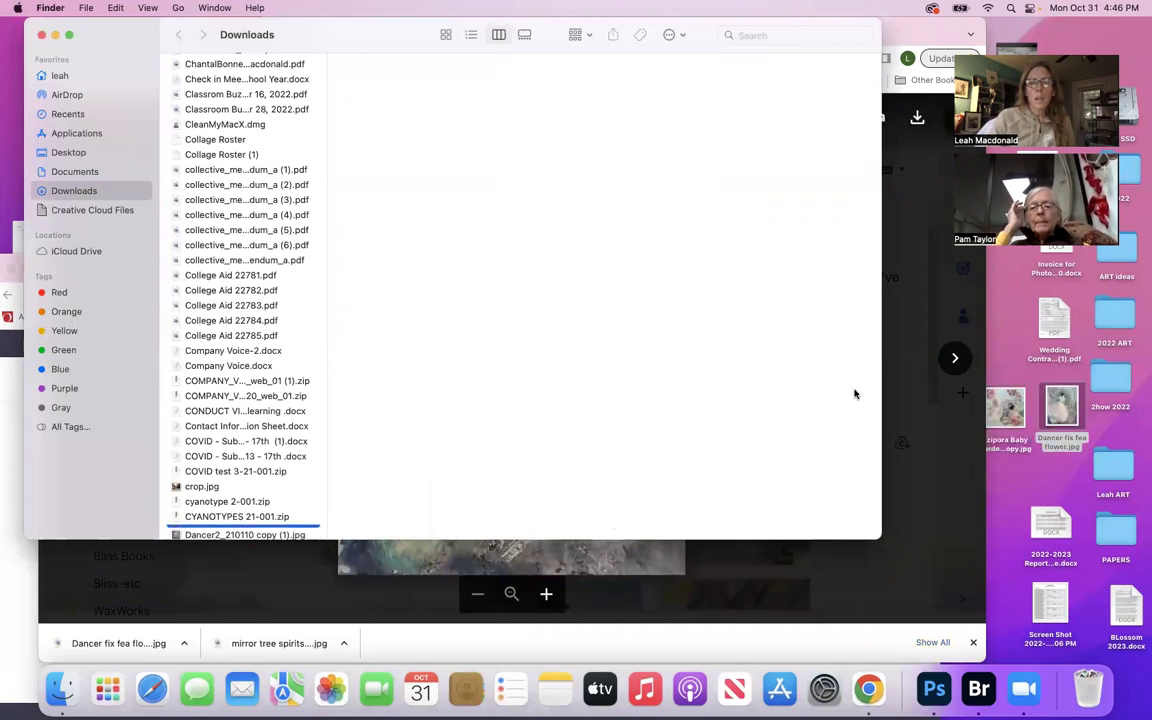
click(41, 35)
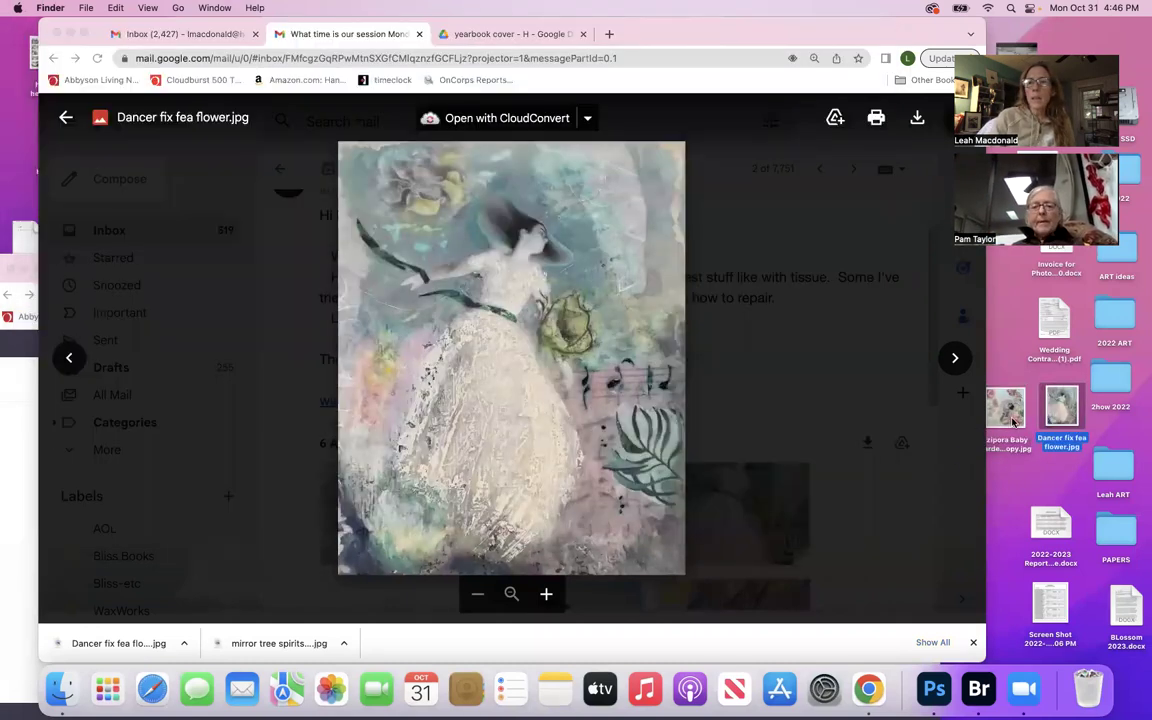
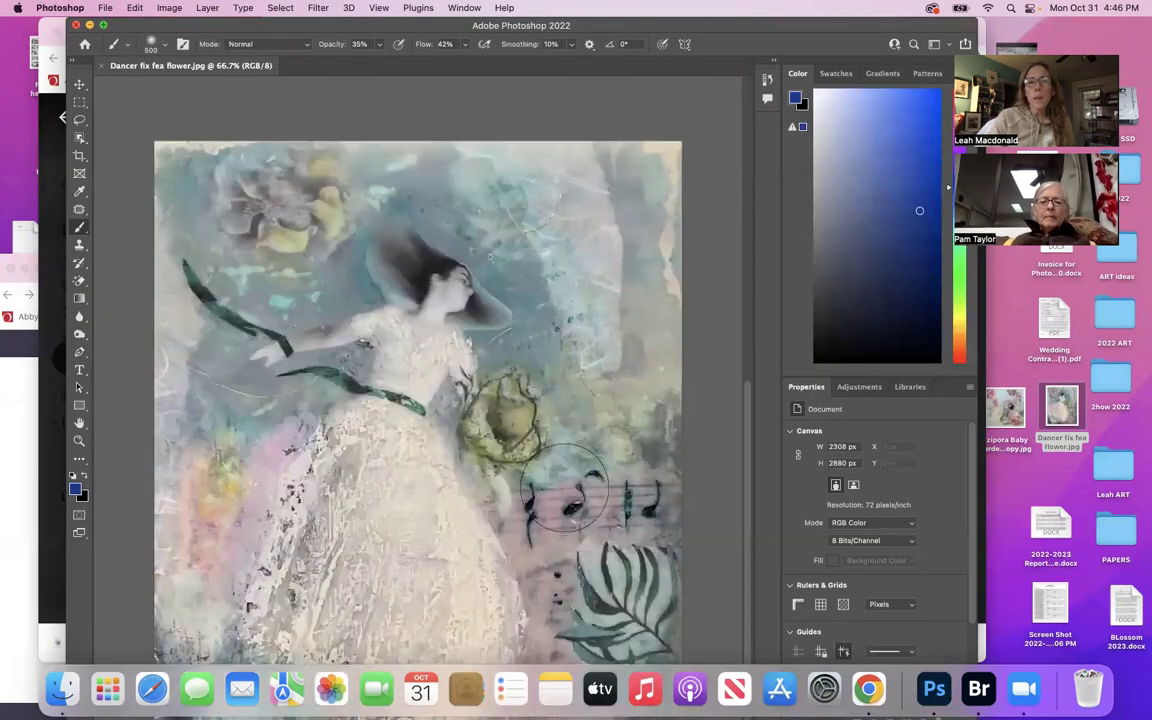
Rotate the dancer image 90° clockwise and then another 180° so the dancer lies with her head on the left.
key(super+minus)
key(super+minus)
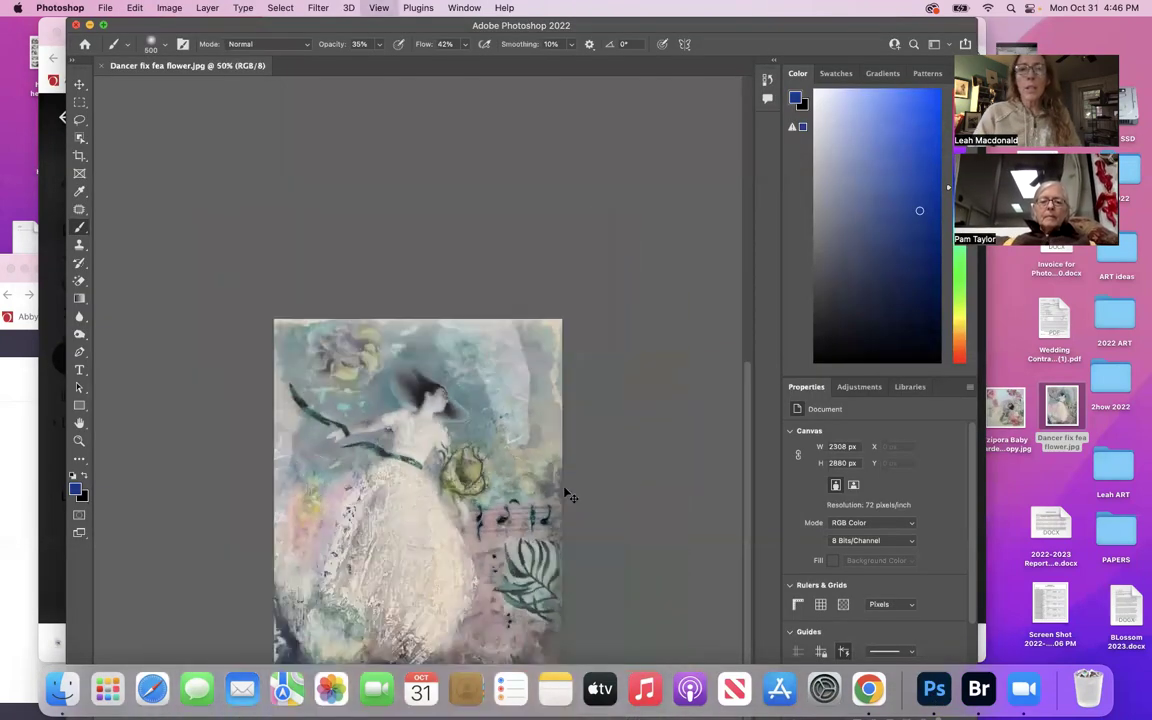
click(167, 8)
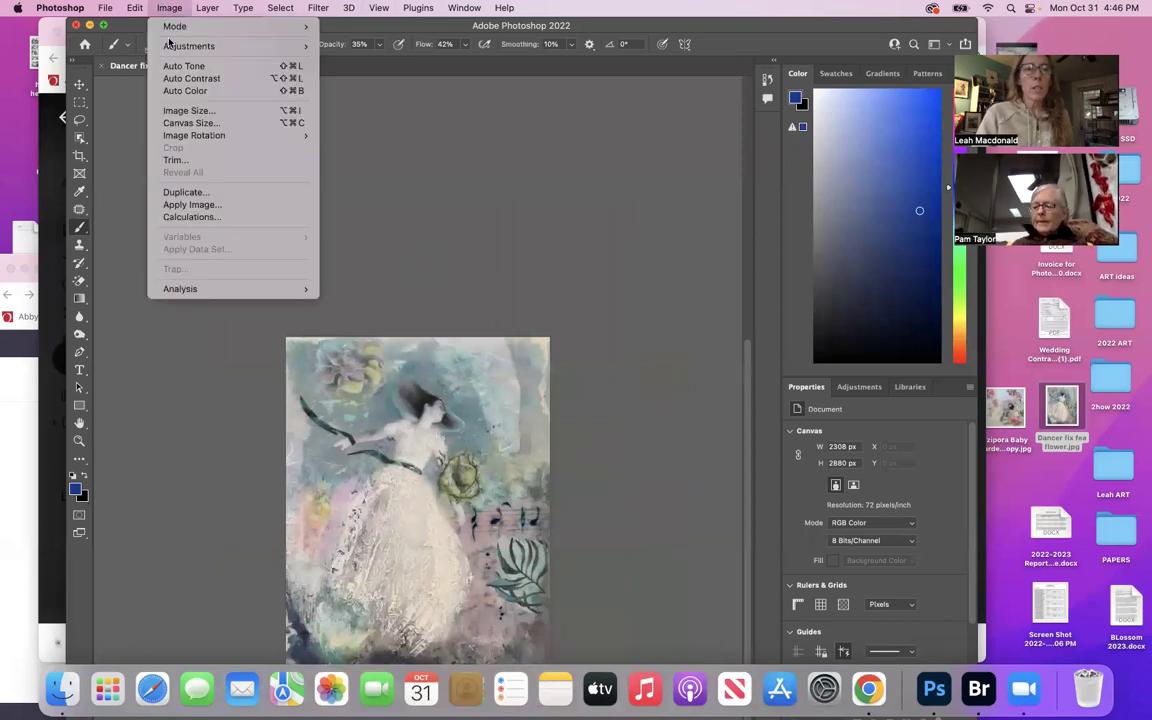
mouse_move(196, 137)
click(385, 149)
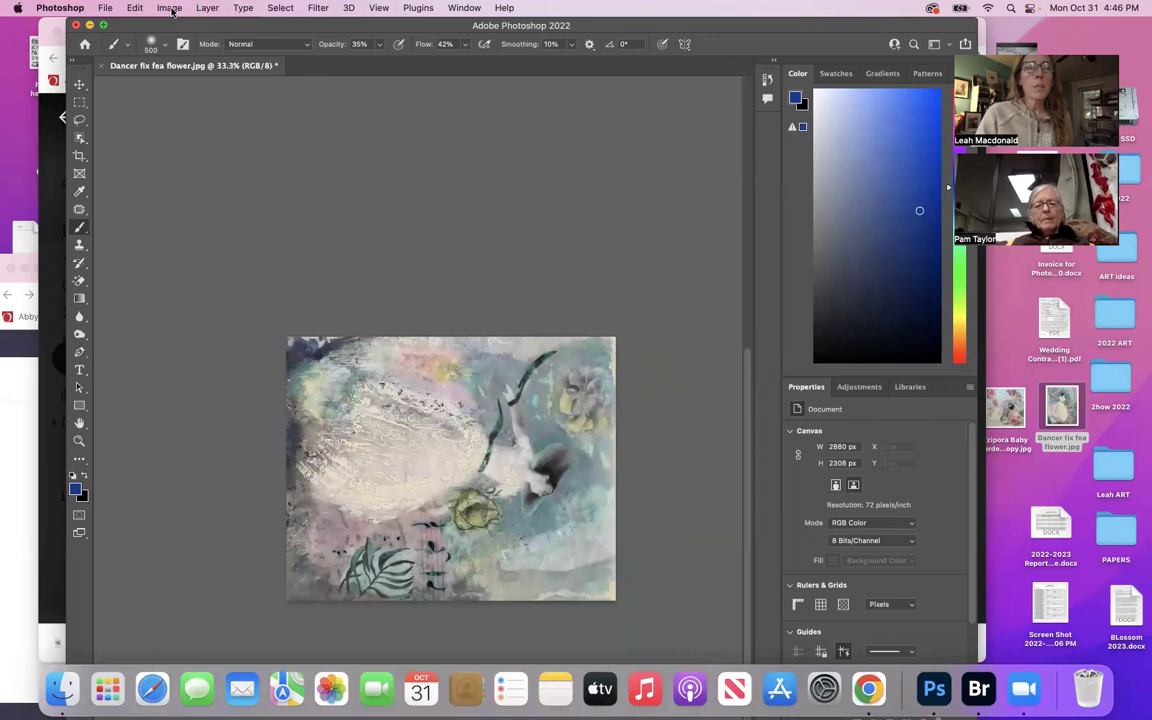
click(169, 8)
mouse_move(204, 134)
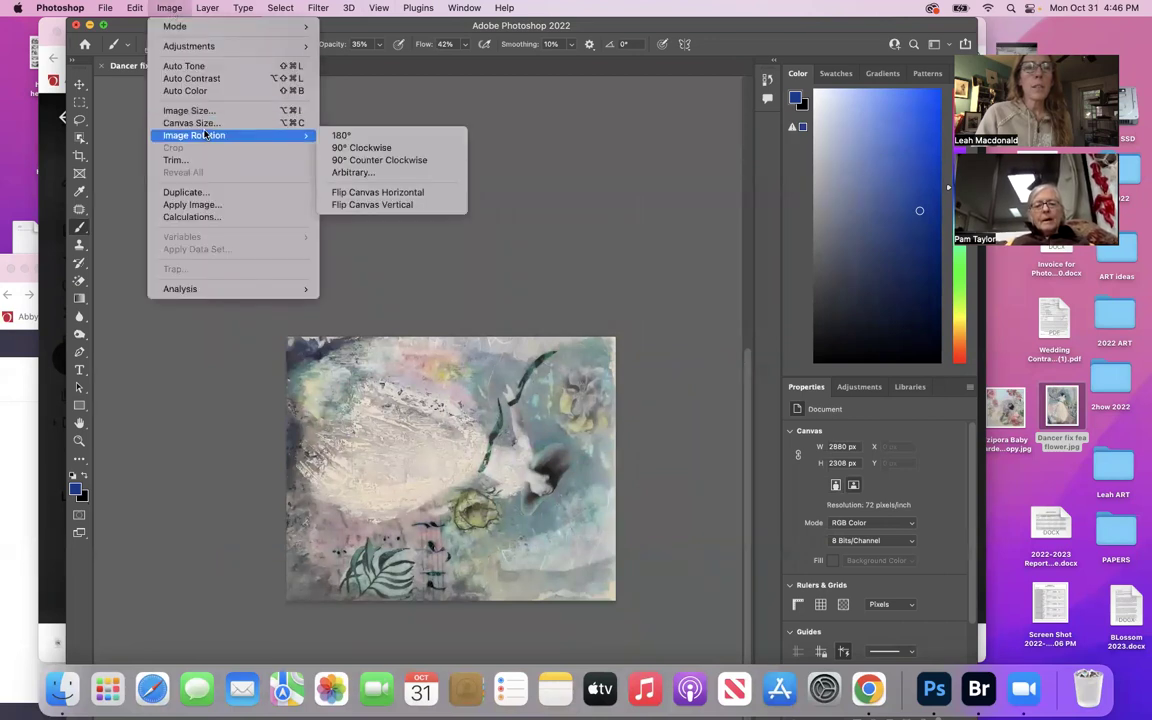
click(341, 135)
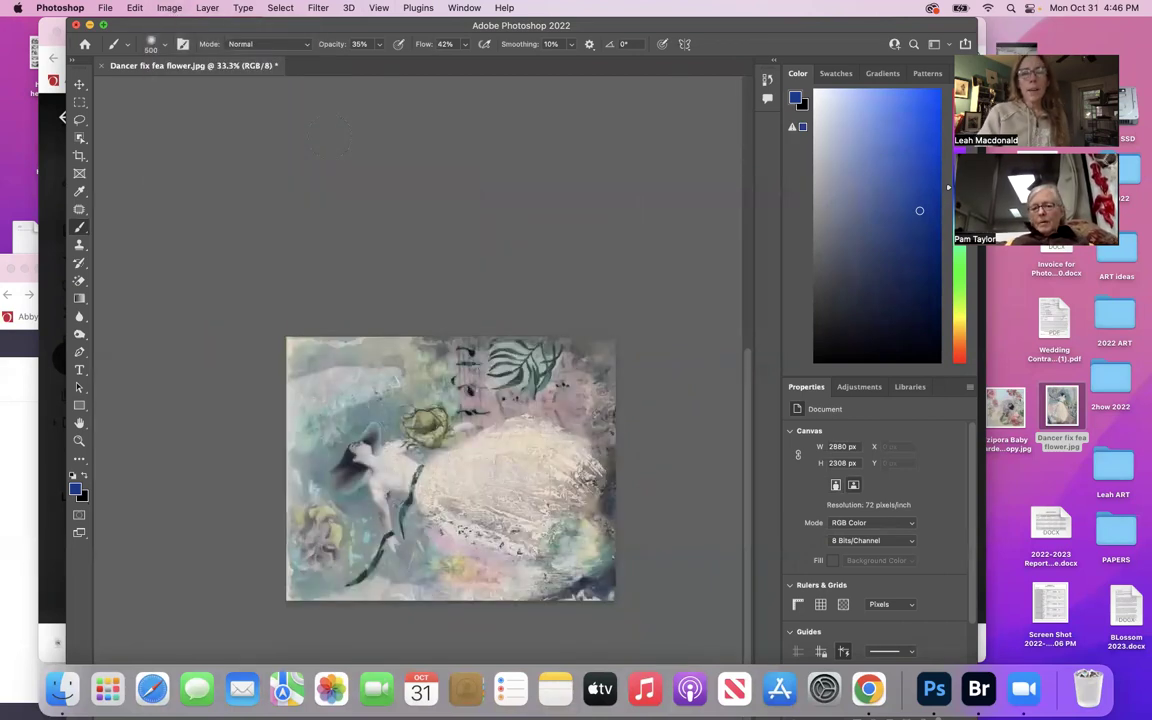
scroll(338, 238, down, 2)
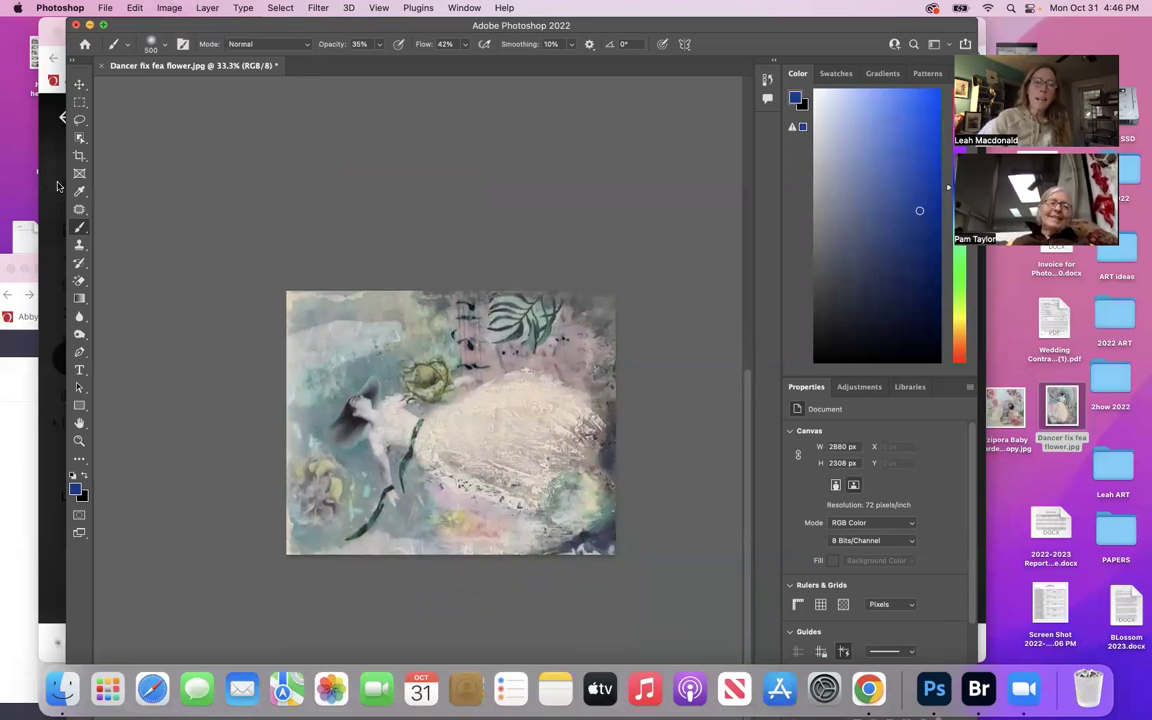
key(super+plus)
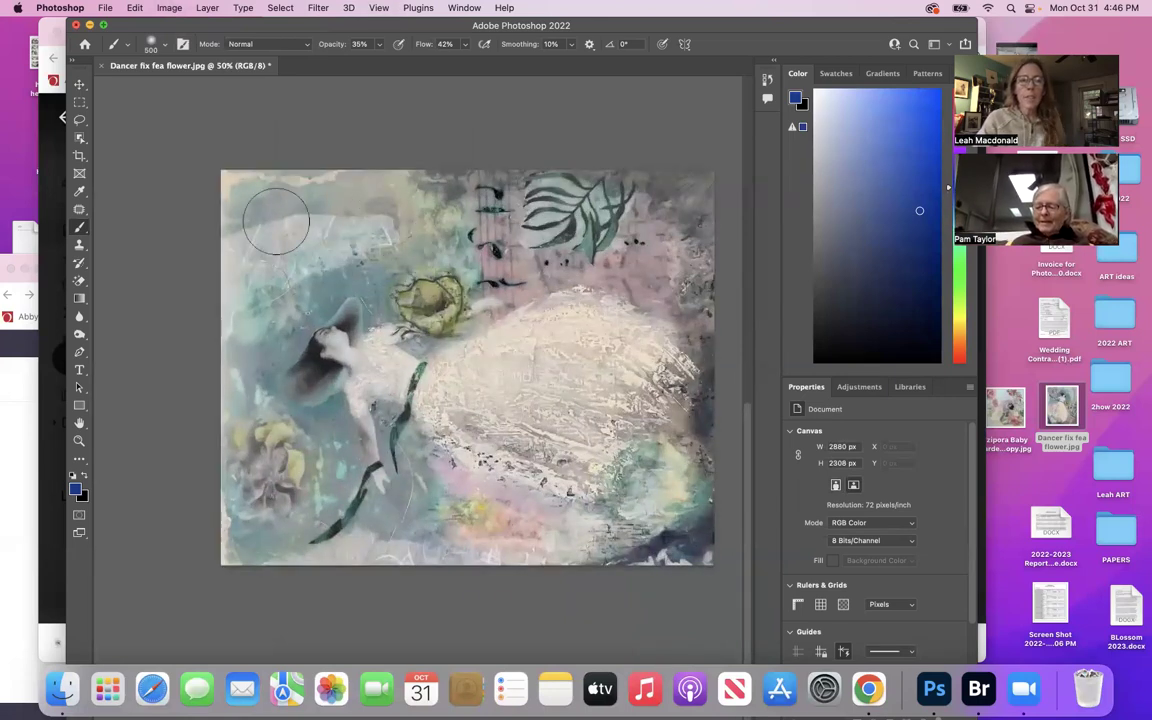
Choose a light aqua green and brush it over the green flower beside the dancer's shoulder.
click(79, 191)
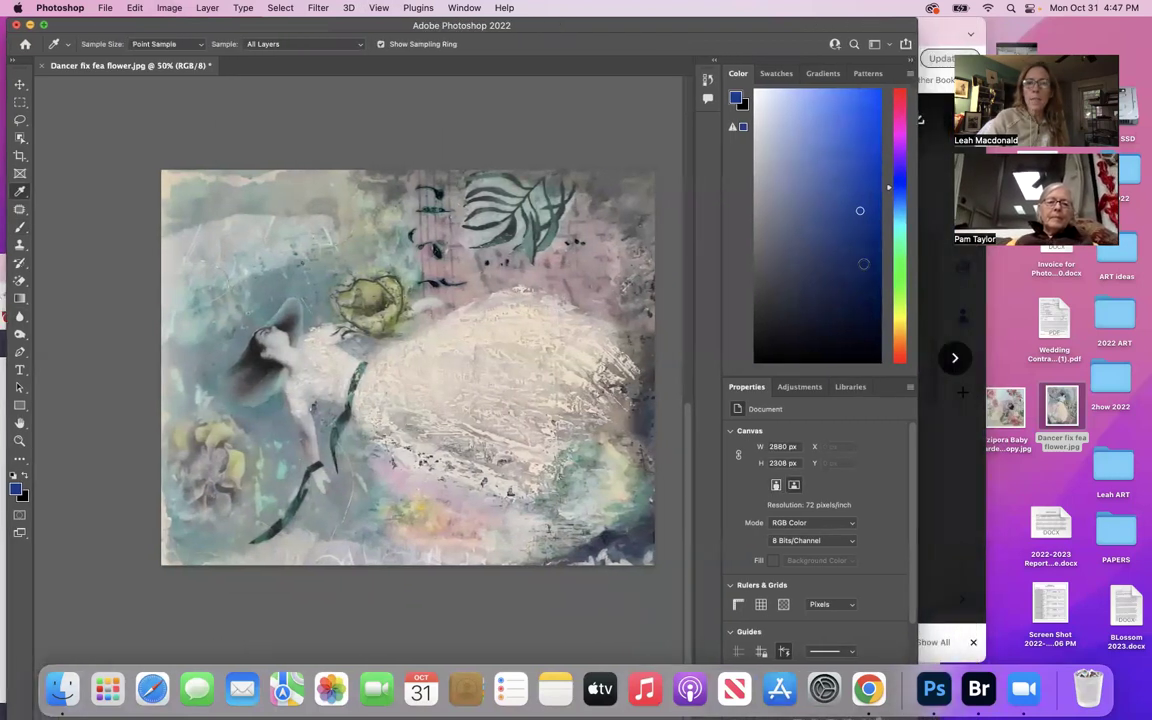
click(895, 238)
drag(895, 226, 895, 229)
click(822, 102)
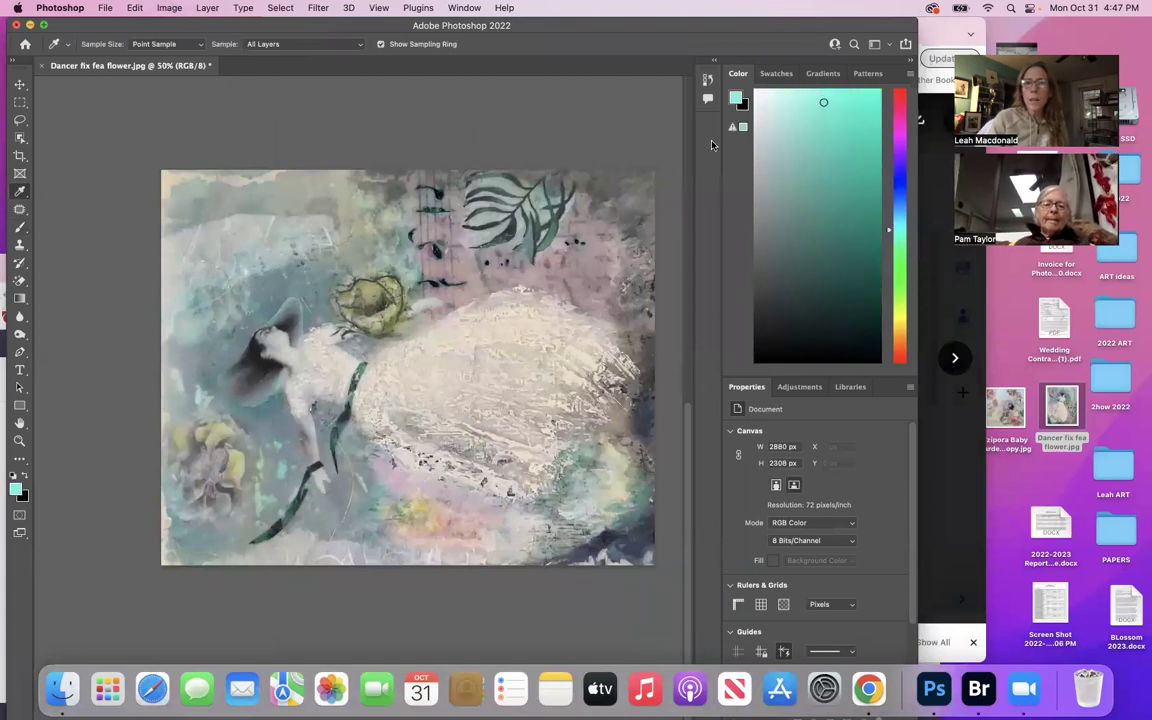
click(20, 227)
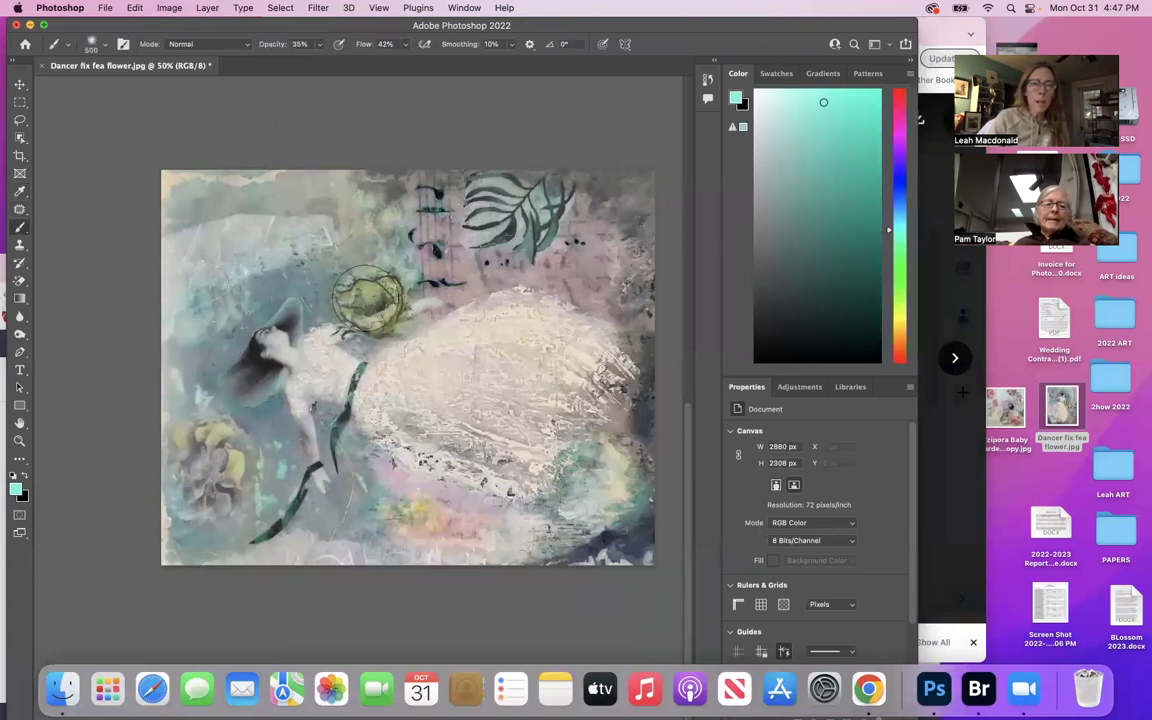
mouse_move(338, 282)
mouse_down()
mouse_move(383, 264)
mouse_move(314, 268)
mouse_move(338, 287)
mouse_up()
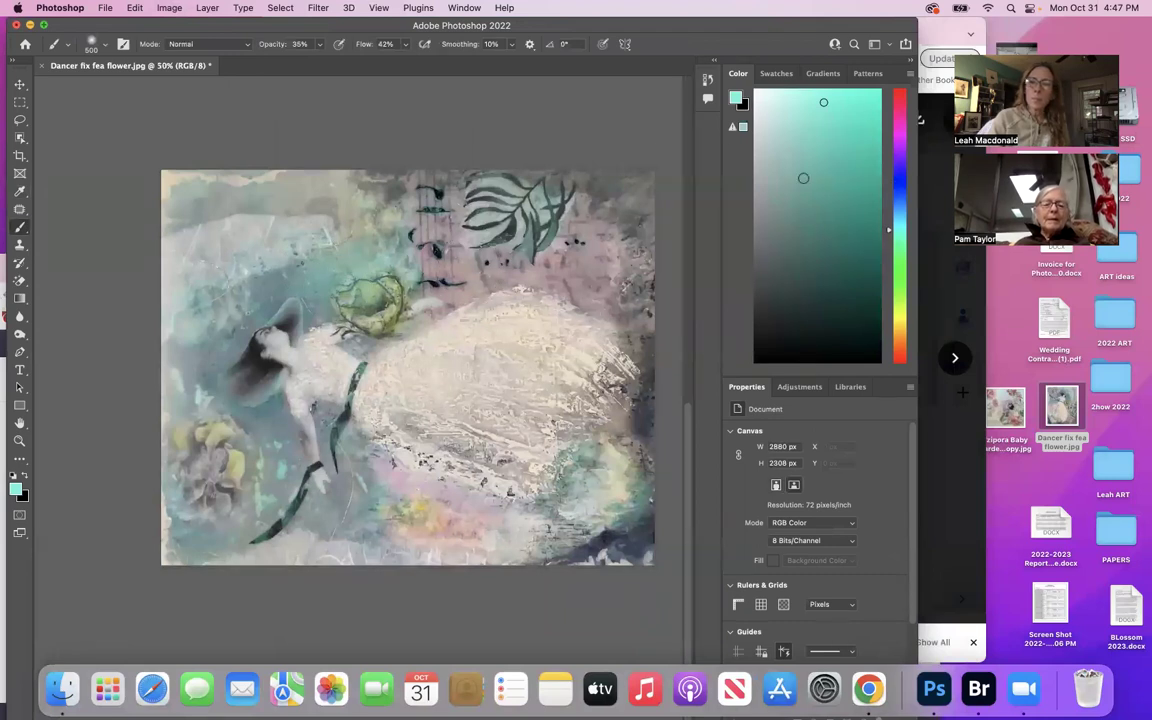
Choose a softer blue-teal, blend it over the flower and surrounding background, and reduce the brush size to 200 for the smaller areas.
drag(896, 229, 896, 216)
click(814, 141)
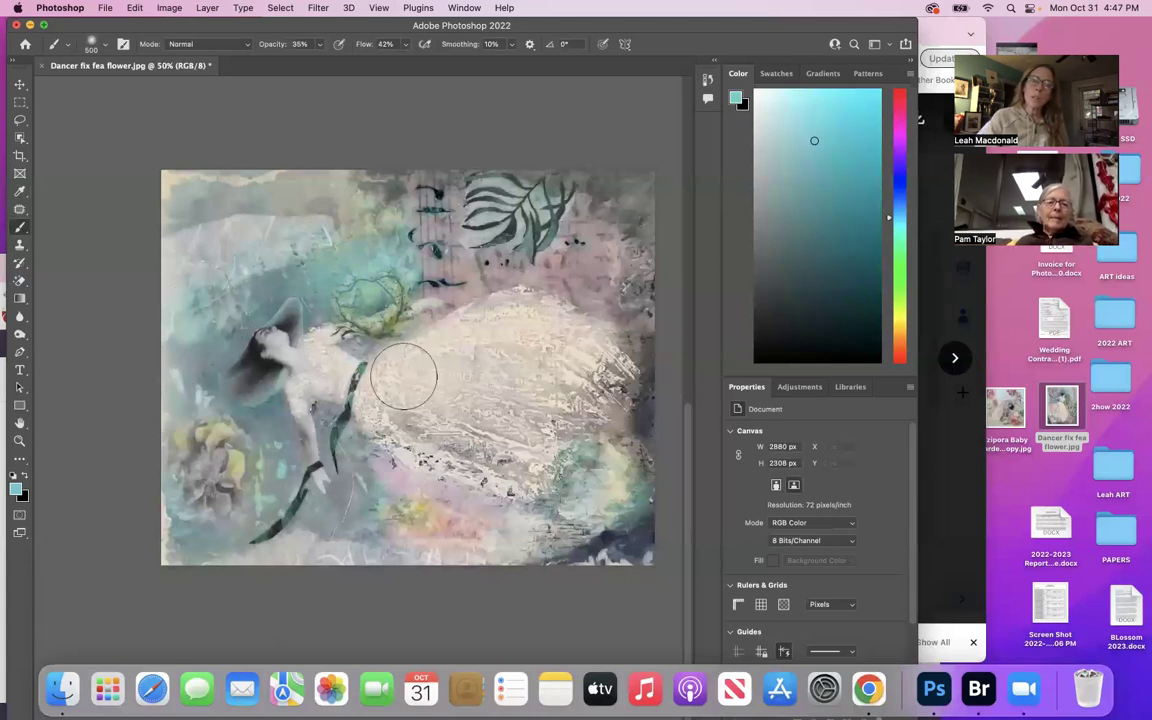
key(bracketleft)
key(bracketleft)
key(bracketleft)
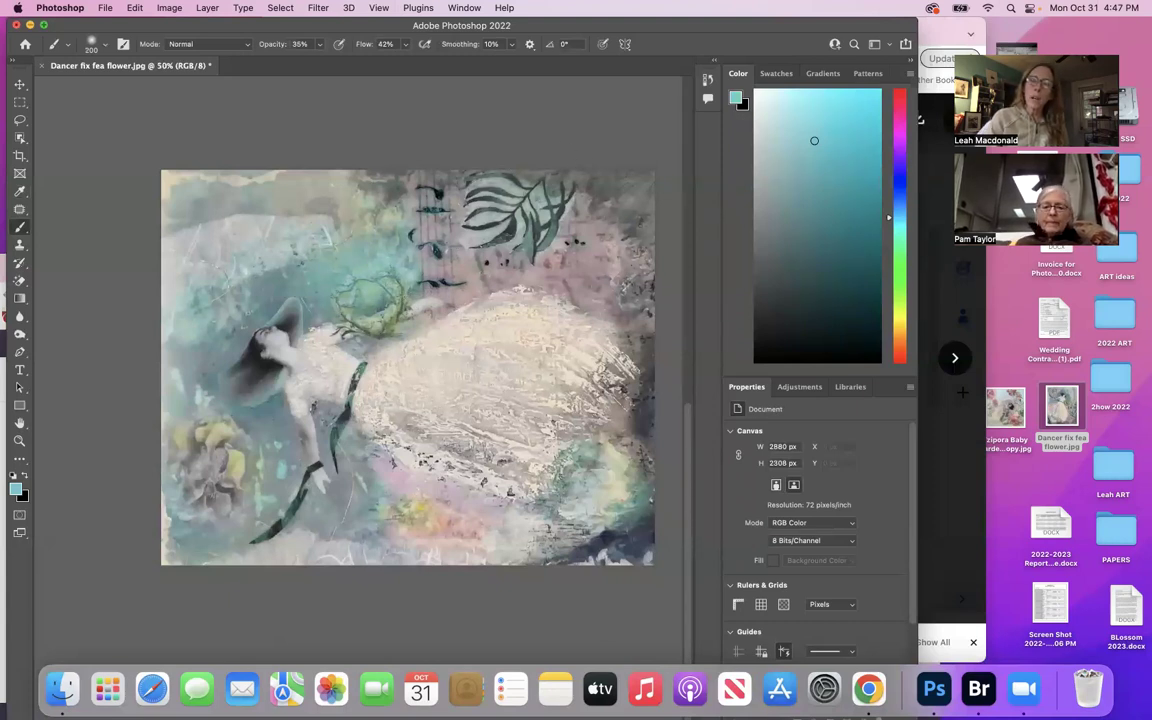
drag(376, 386, 320, 375)
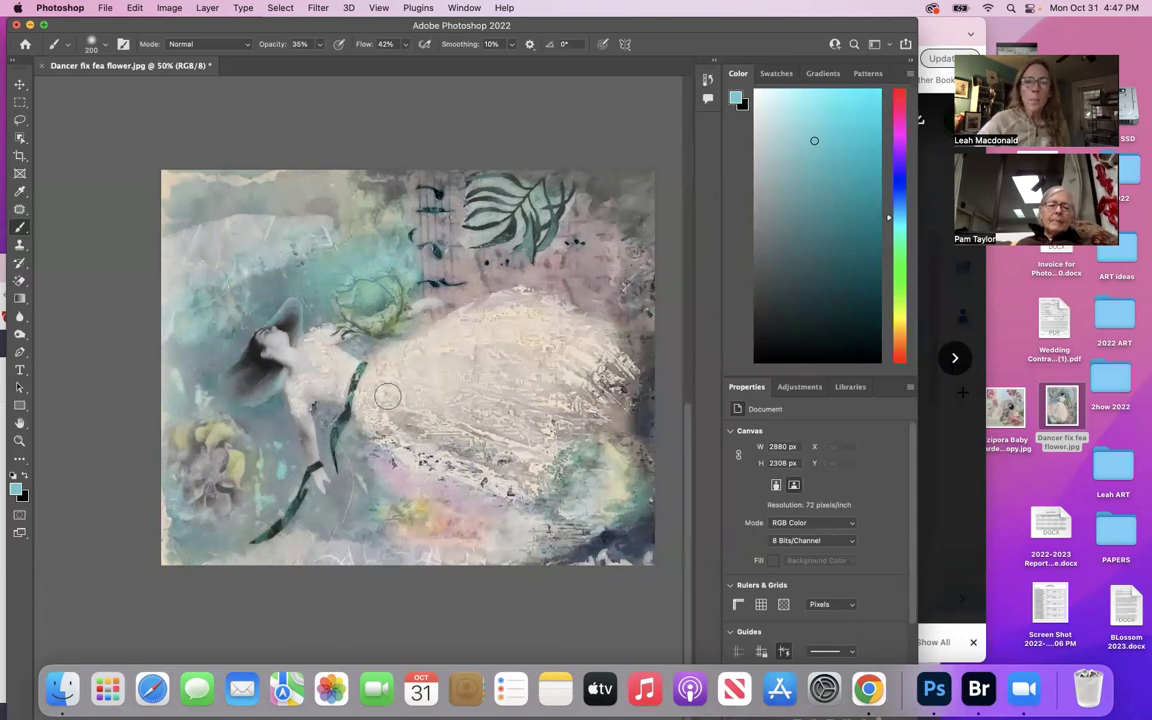
drag(313, 467, 283, 425)
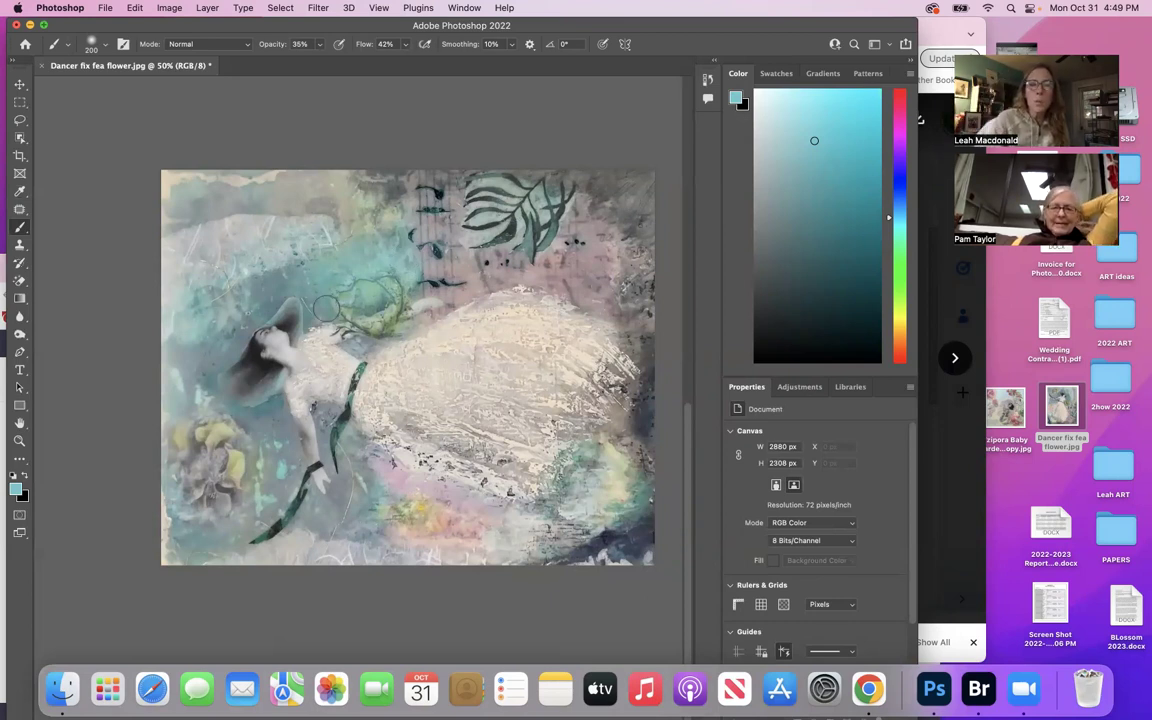
Choose a dark green, shrink the brush, raise its opacity to about 78%, and paint curved strokes beside the flower and on the dancer's shoulder.
click(895, 228)
click(800, 303)
key(bracketleft)
key(bracketleft)
key(bracketleft)
key(bracketleft)
key(bracketleft)
key(bracketleft)
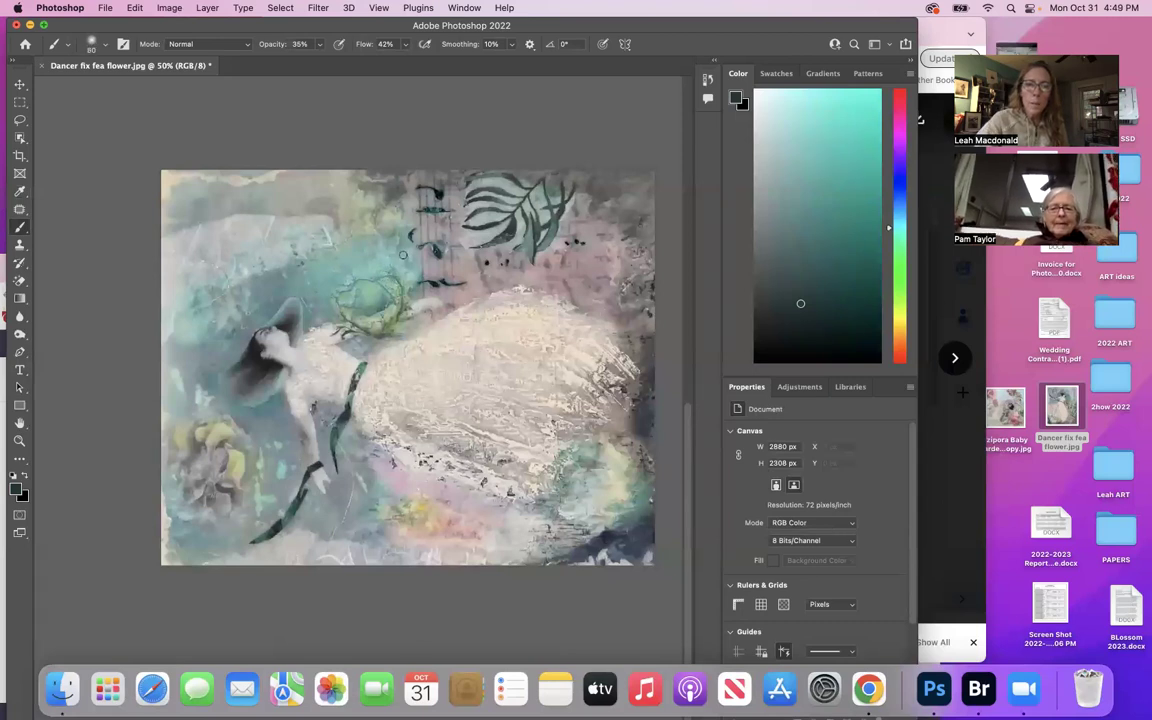
click(320, 47)
drag(317, 61, 347, 61)
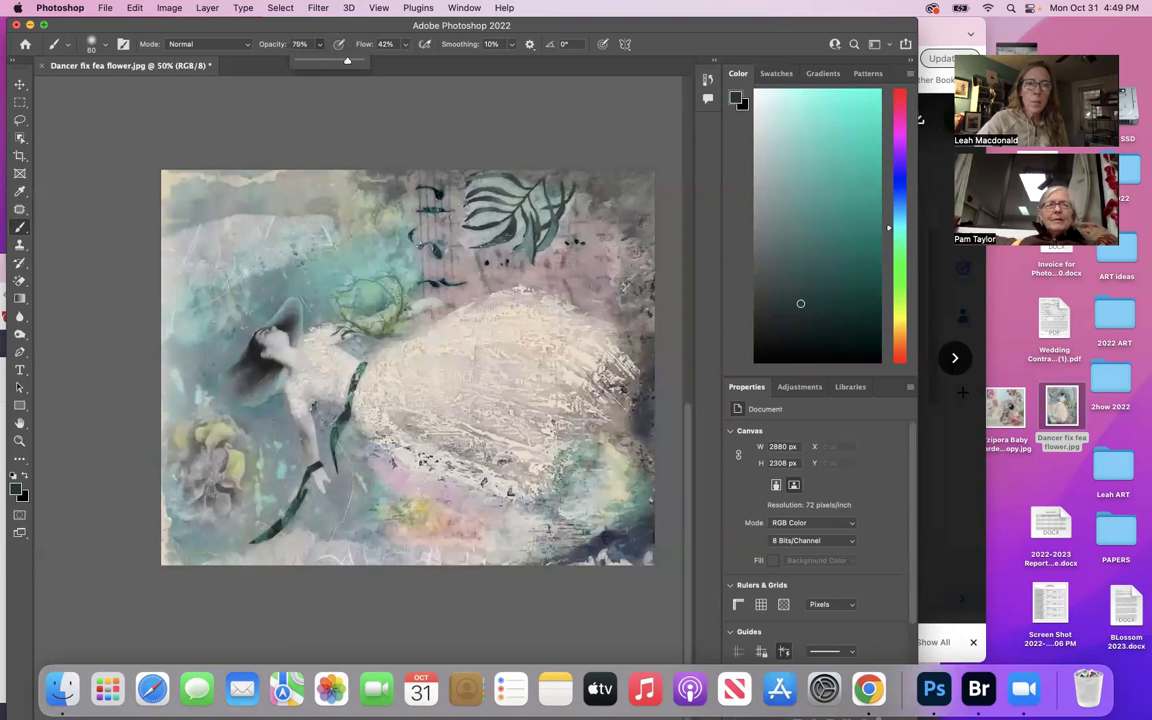
click(387, 269)
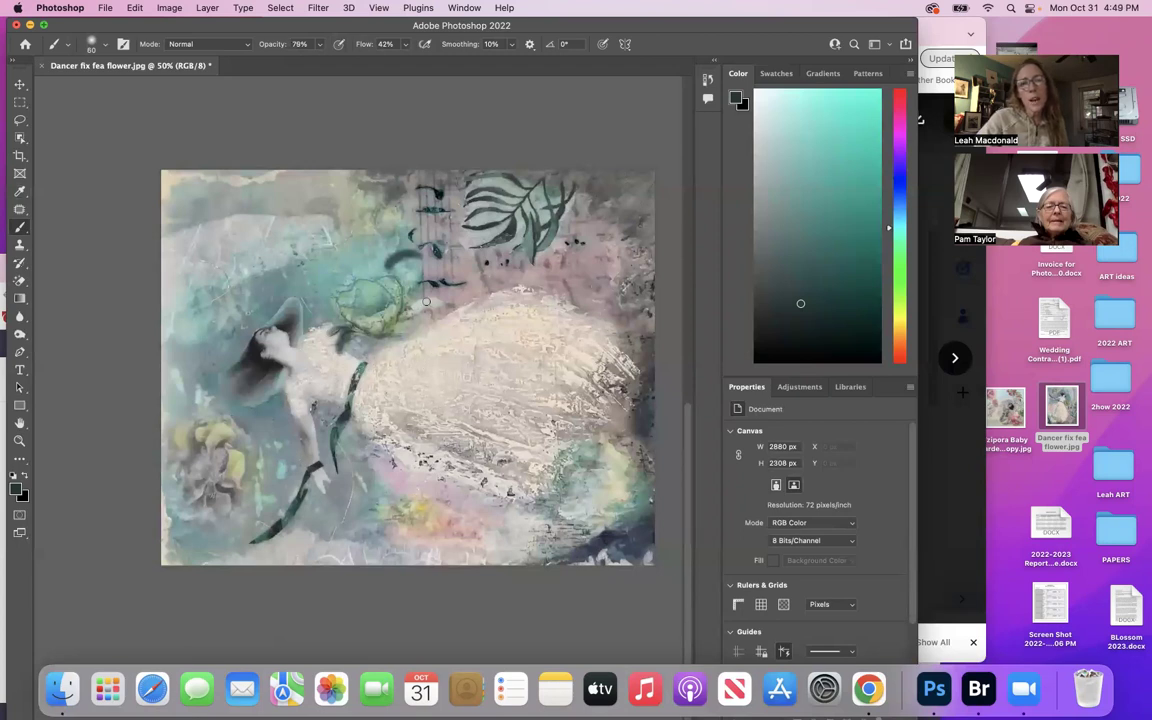
Add a dark green curve across the music notes and more leaf-like strokes at the dancer's shoulder.
key(7)
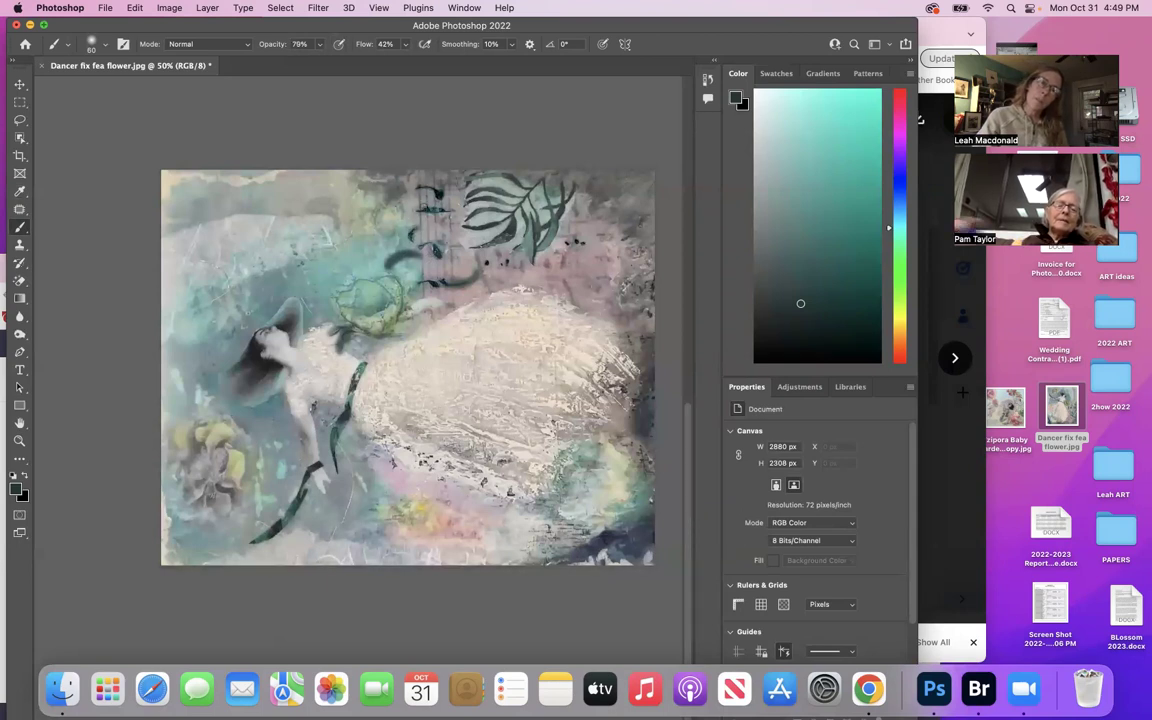
key(7)
key(6)
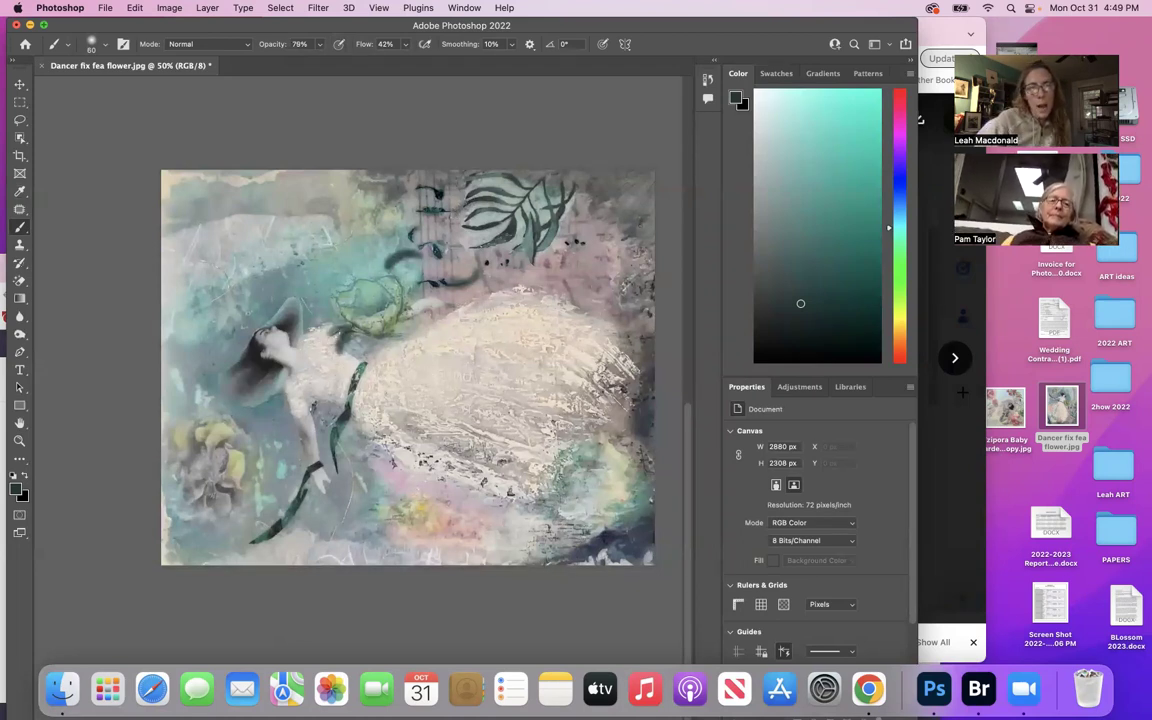
key(7)
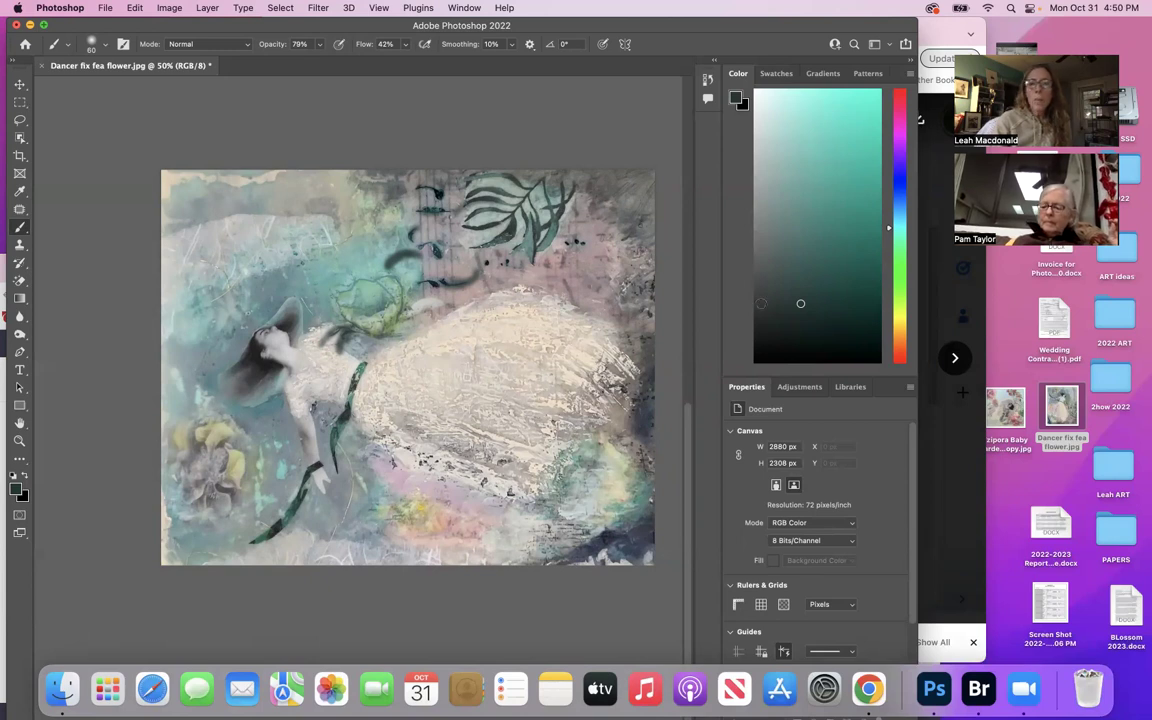
Choose a muted grey-green, enlarge the brush to 200, and shade the skirt near the dancer's waist.
click(766, 270)
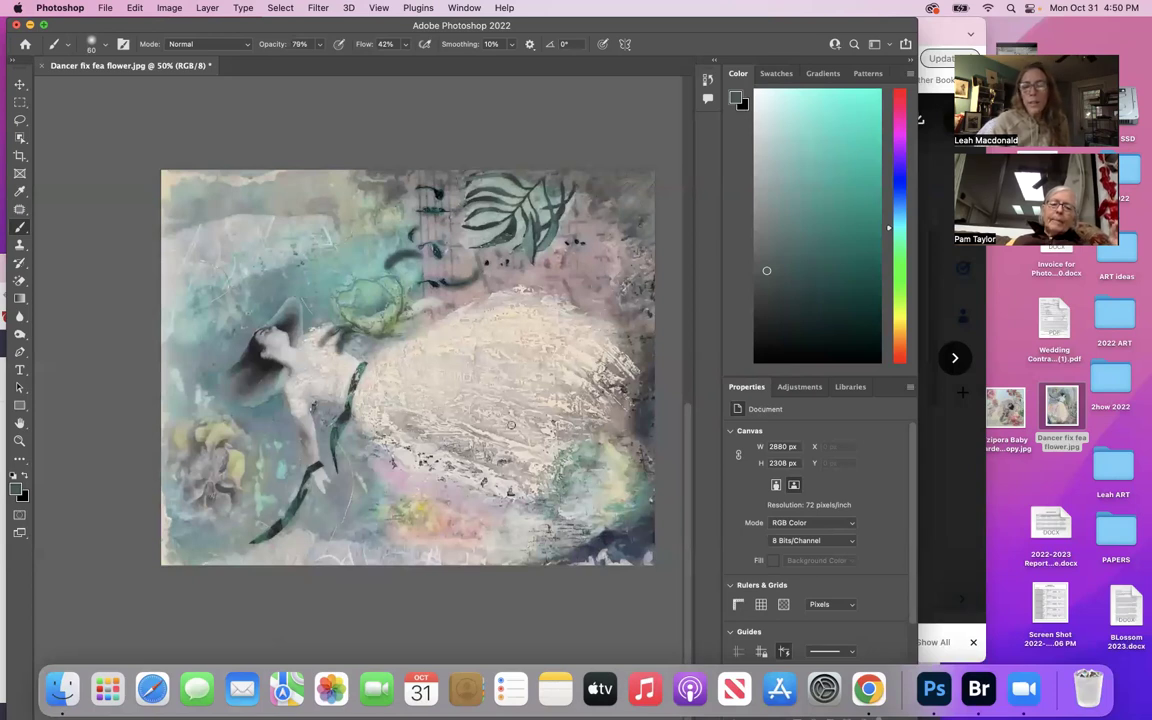
key(bracketright)
key(bracketright)
key(bracketright)
key(bracketright)
key(bracketright)
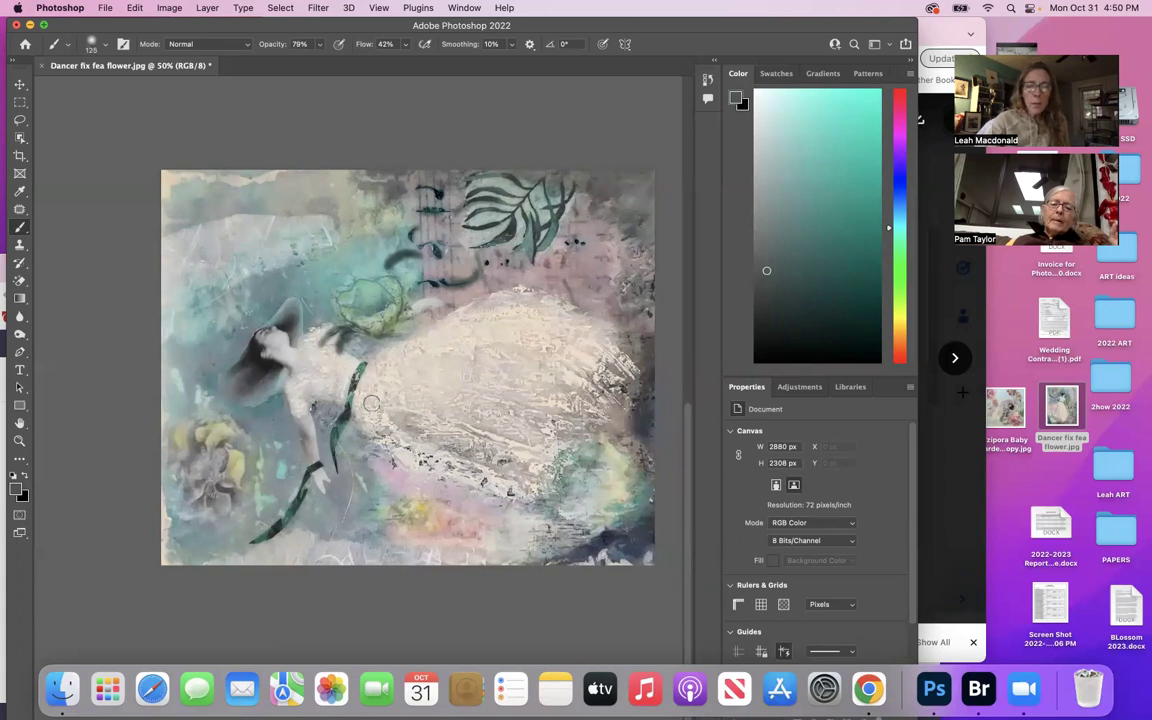
key(bracketright)
key(bracketright)
key(bracketright)
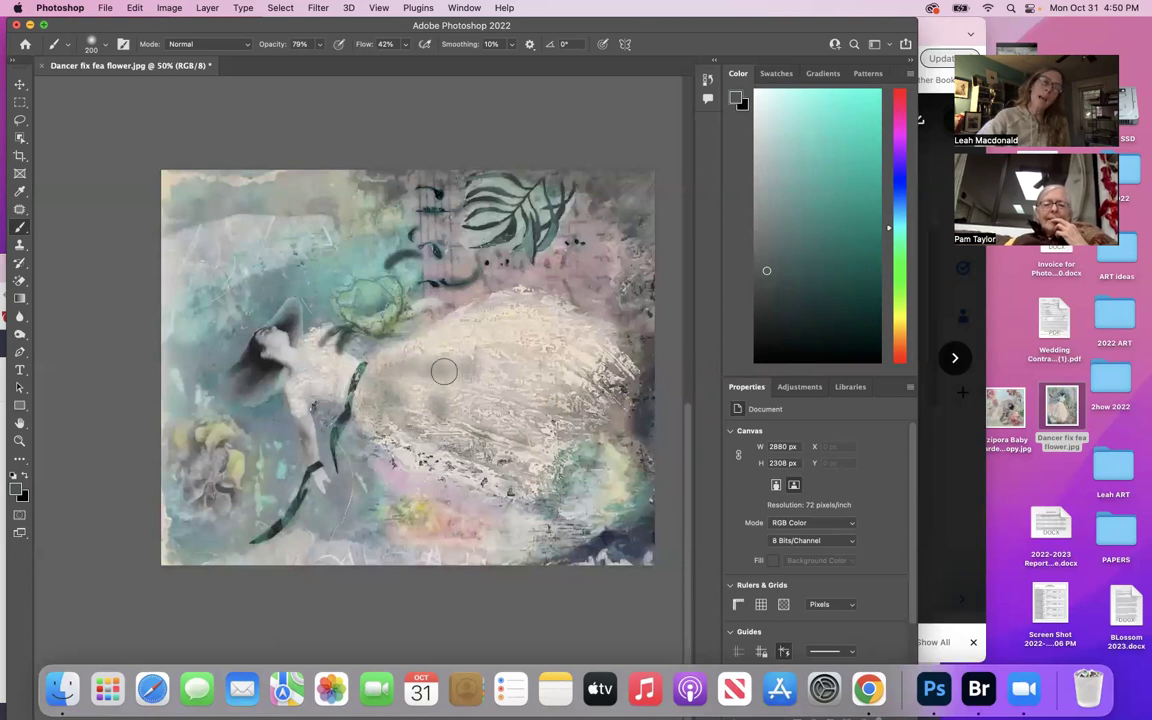
Lower the brush opacity to 27% and paint soft grey shading over the upper part of the skirt.
click(319, 45)
drag(291, 61, 264, 61)
click(440, 316)
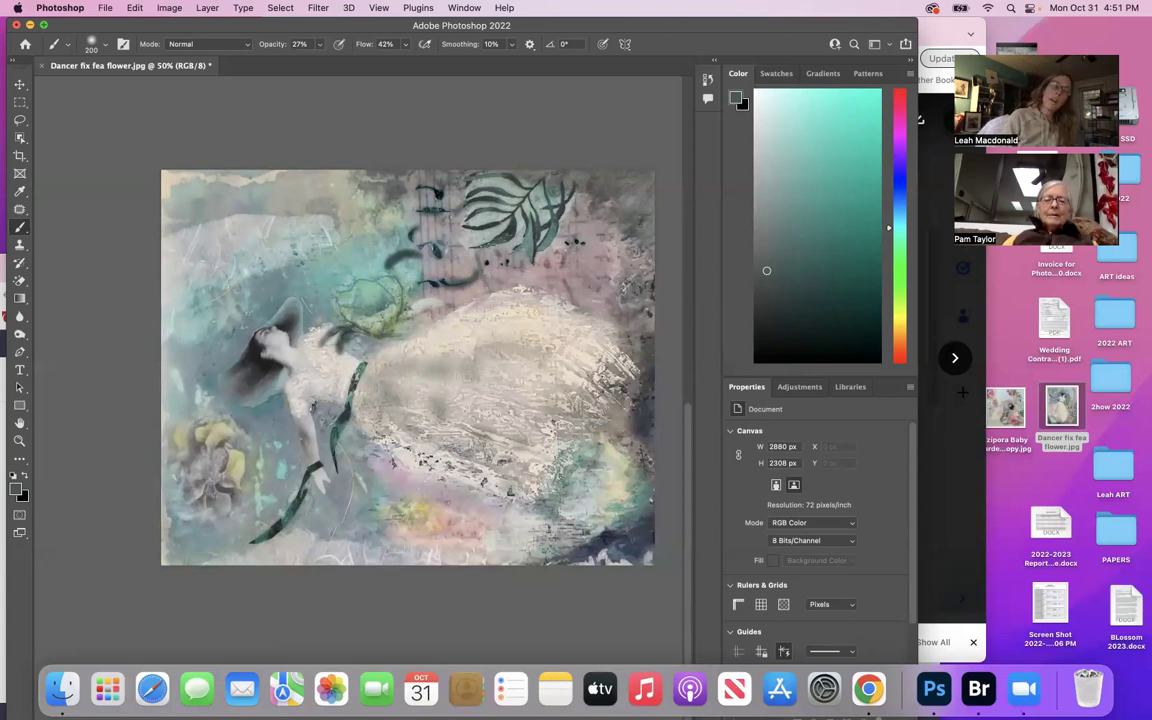
Rotate the image 90° clockwise so the dancer stands upright.
click(182, 12)
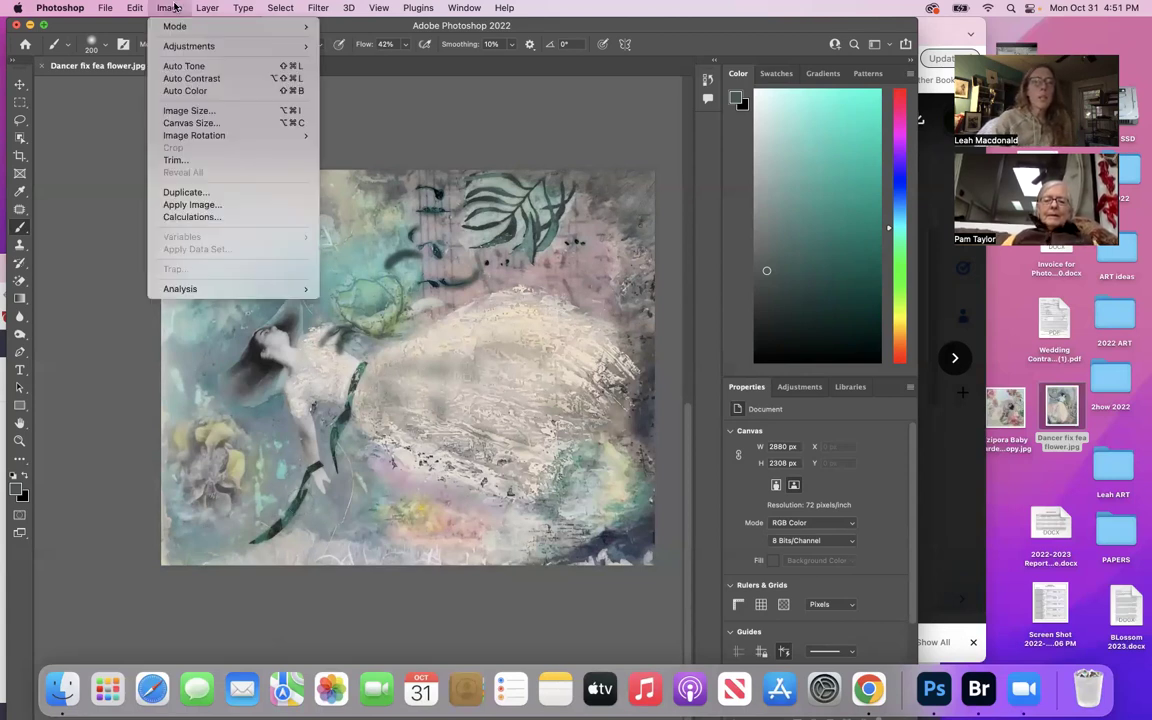
mouse_move(317, 133)
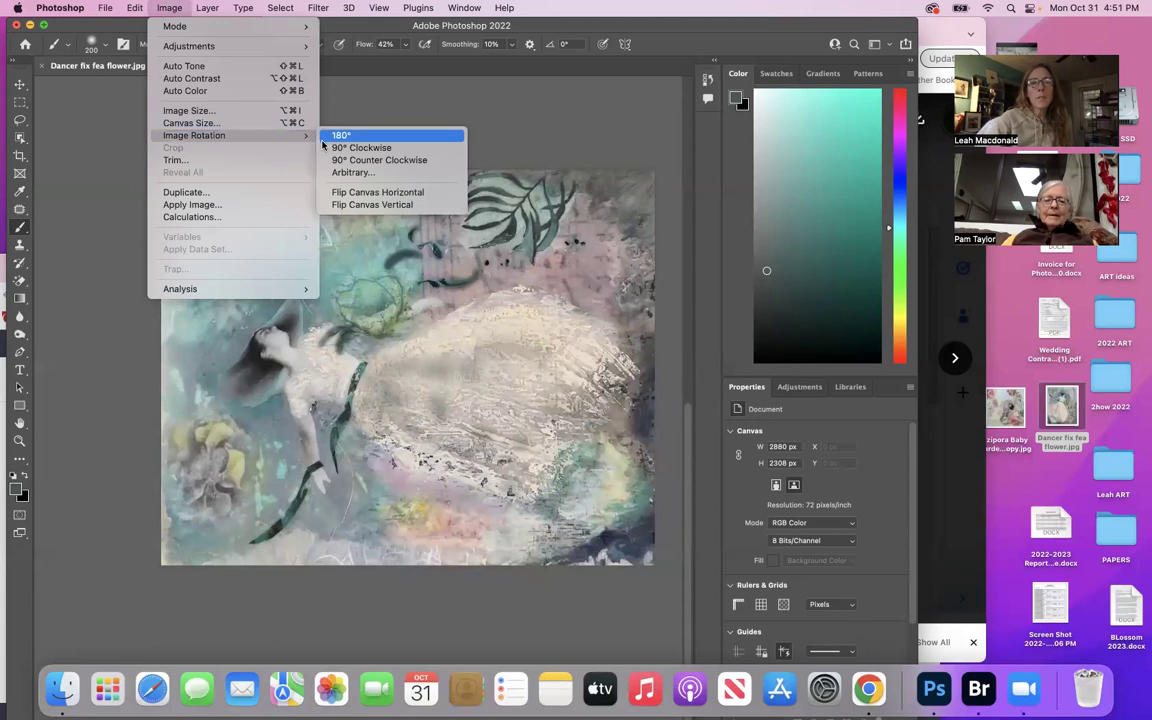
click(324, 148)
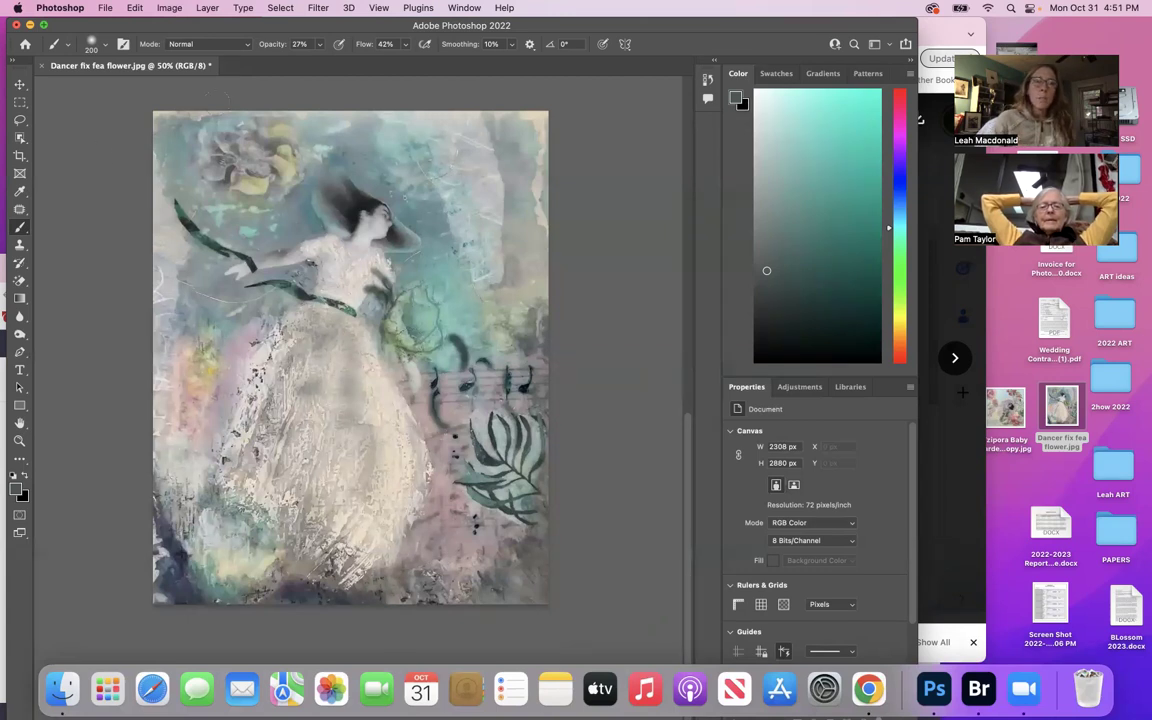
Save the dancer image as a maximum-quality JPEG named Dancer fix fea flower1.jpg on the Desktop and close the document.
click(104, 8)
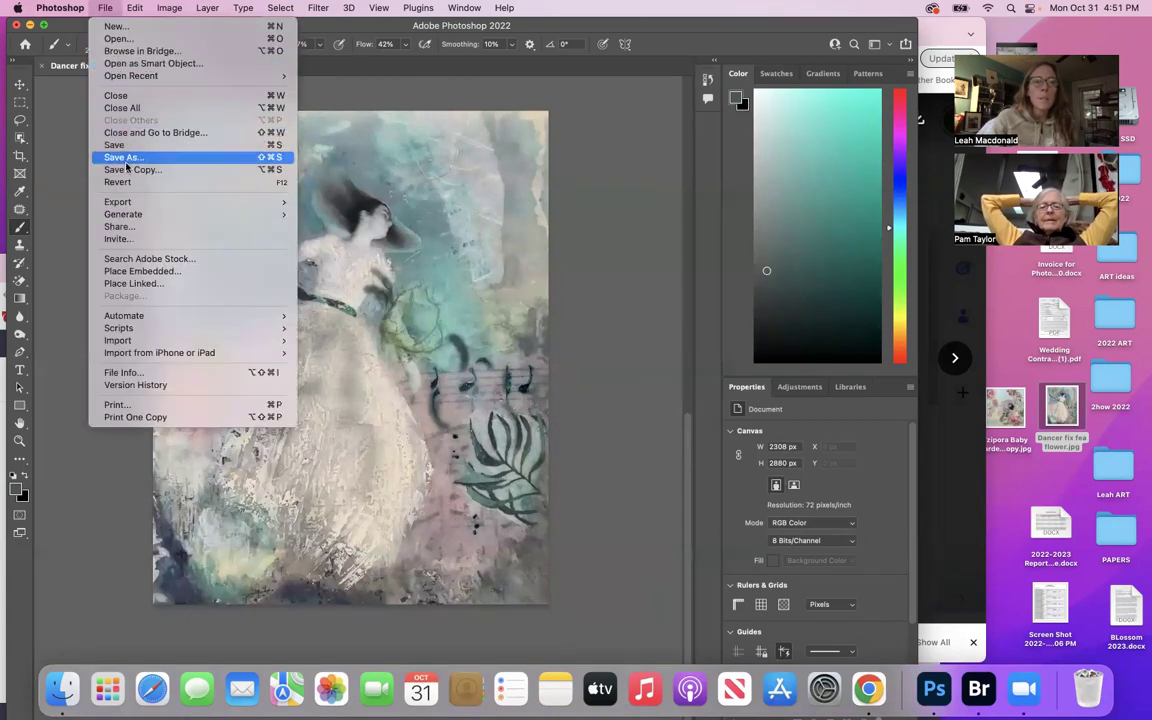
click(124, 157)
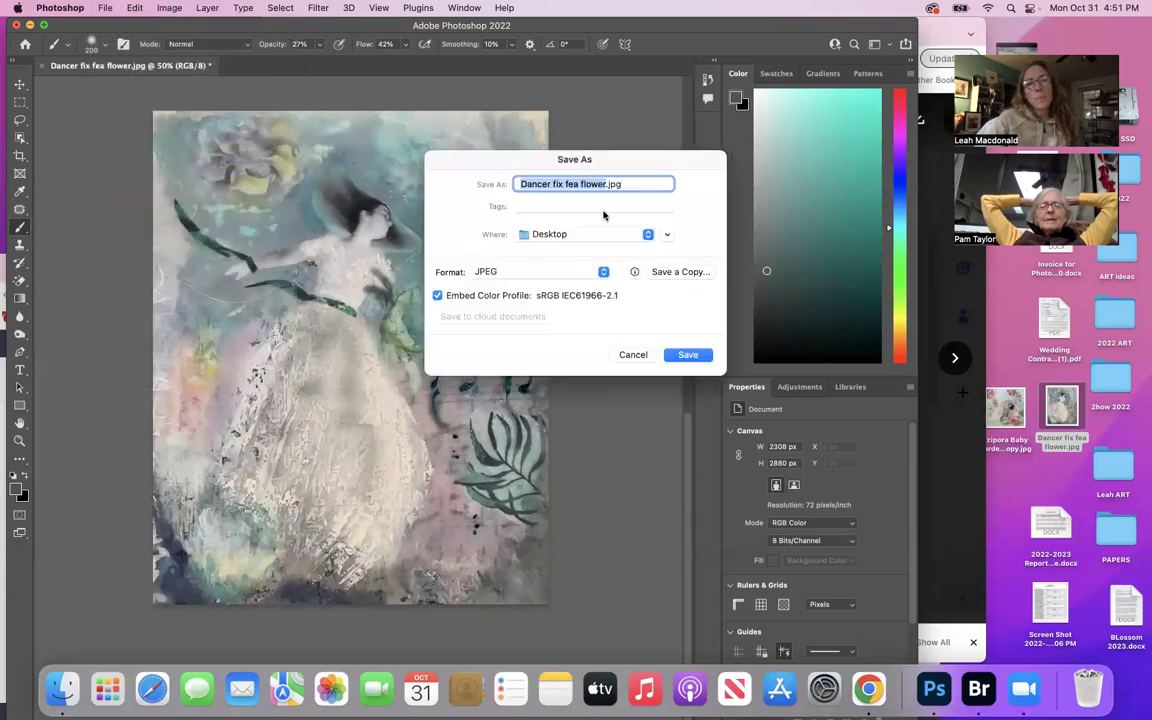
click(605, 184)
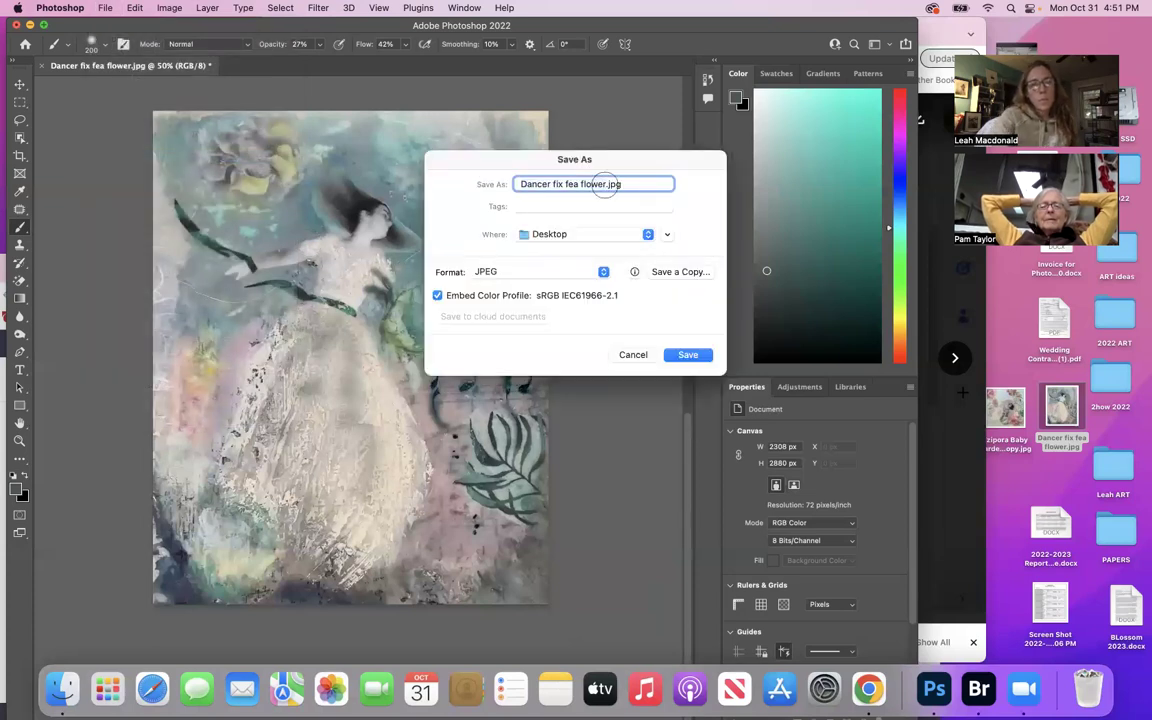
text(1)
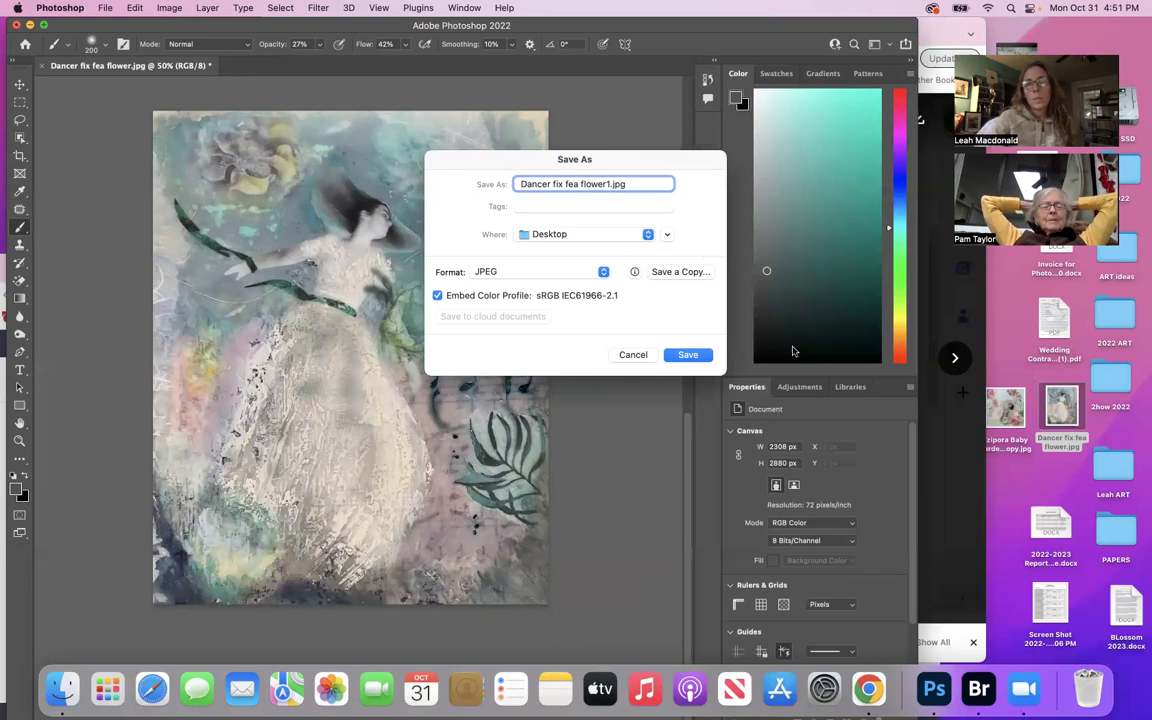
click(688, 355)
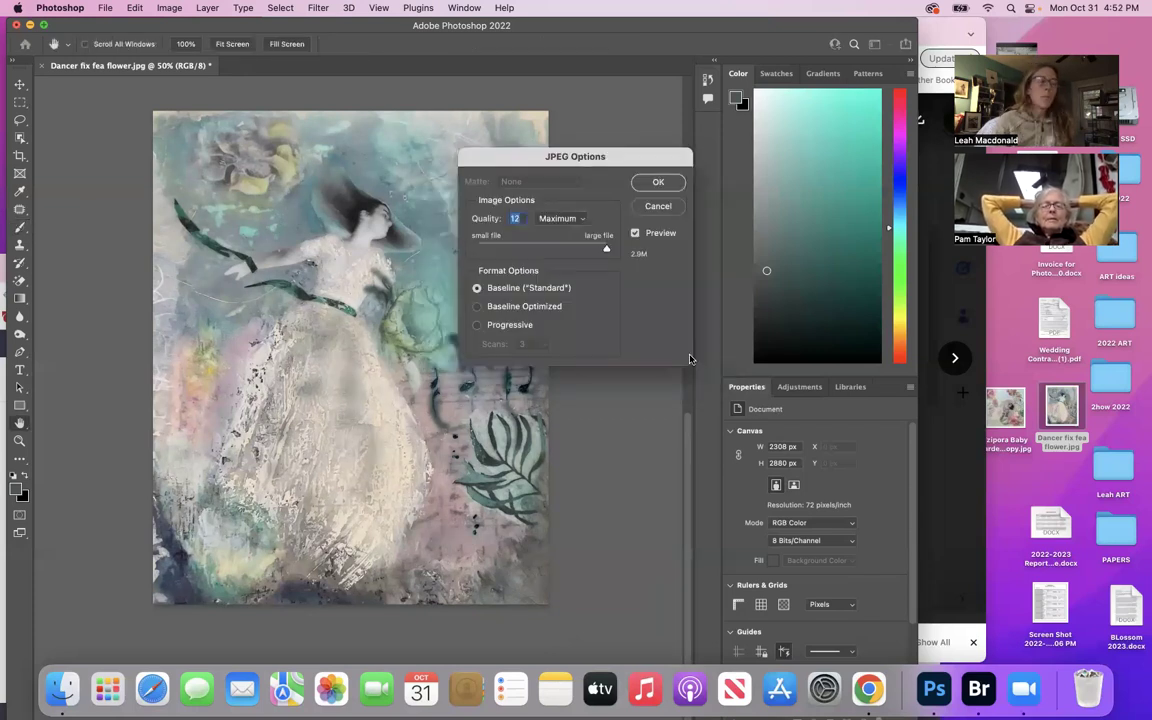
click(660, 184)
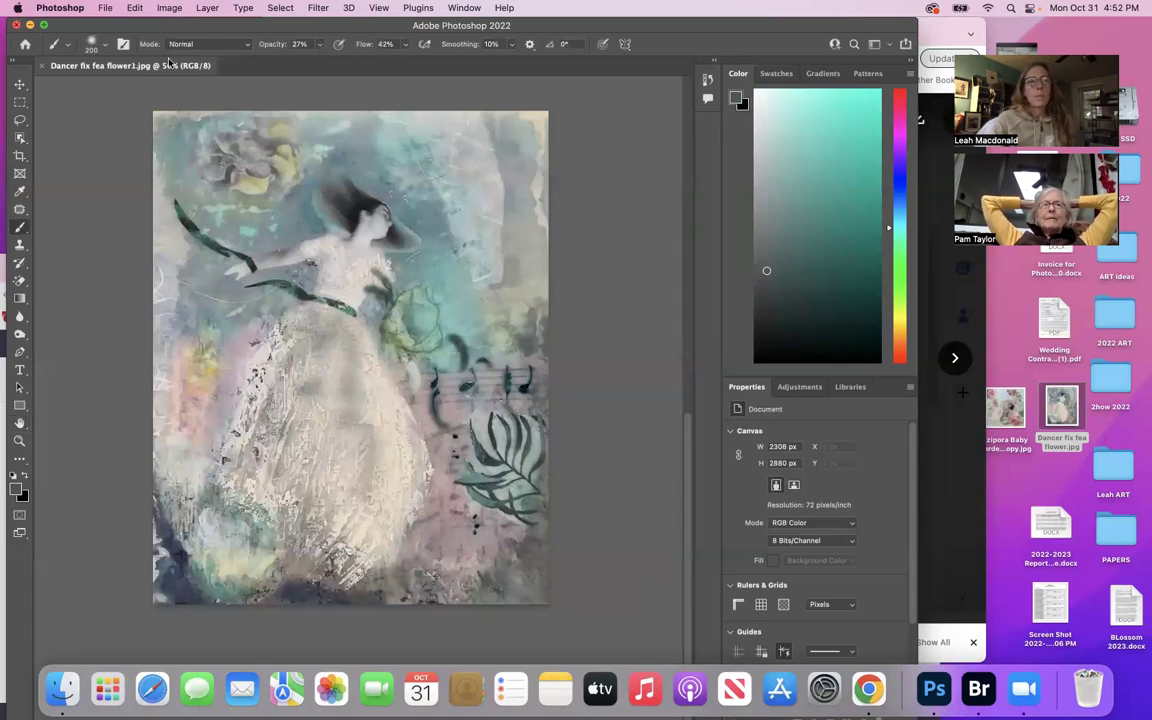
click(15, 25)
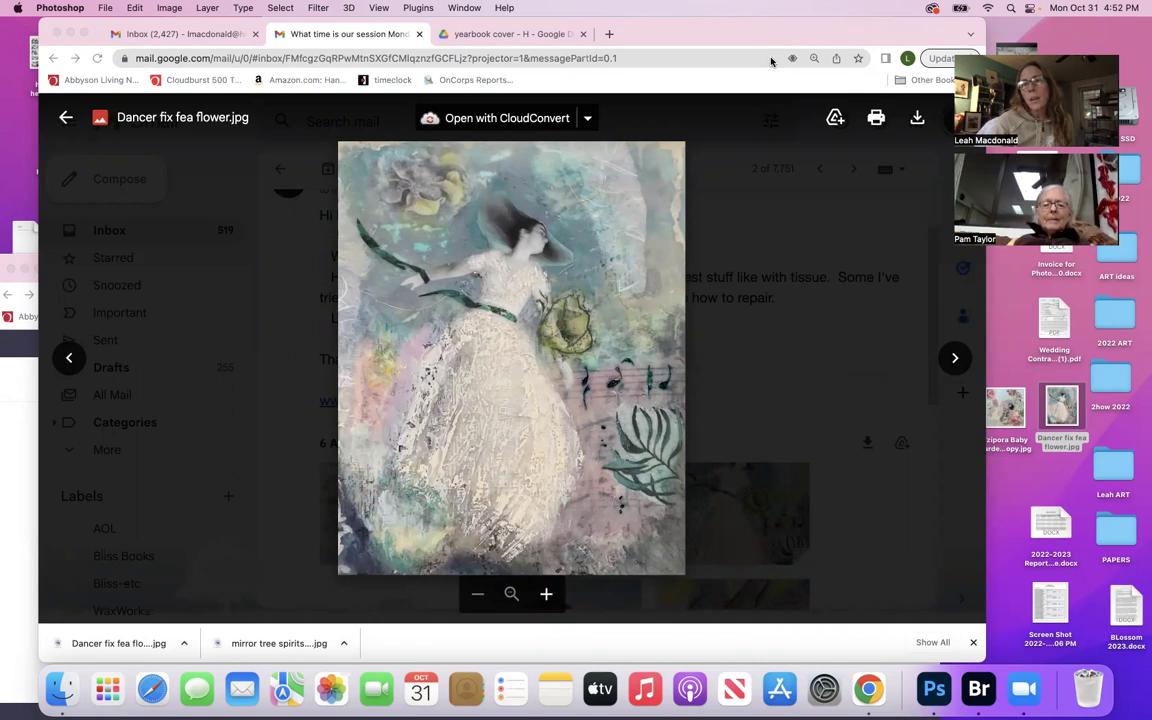
Open the reworked Dancer fix fea flower1.jpg in Preview and place it beside the original in the email for comparison.
double_click(1067, 404)
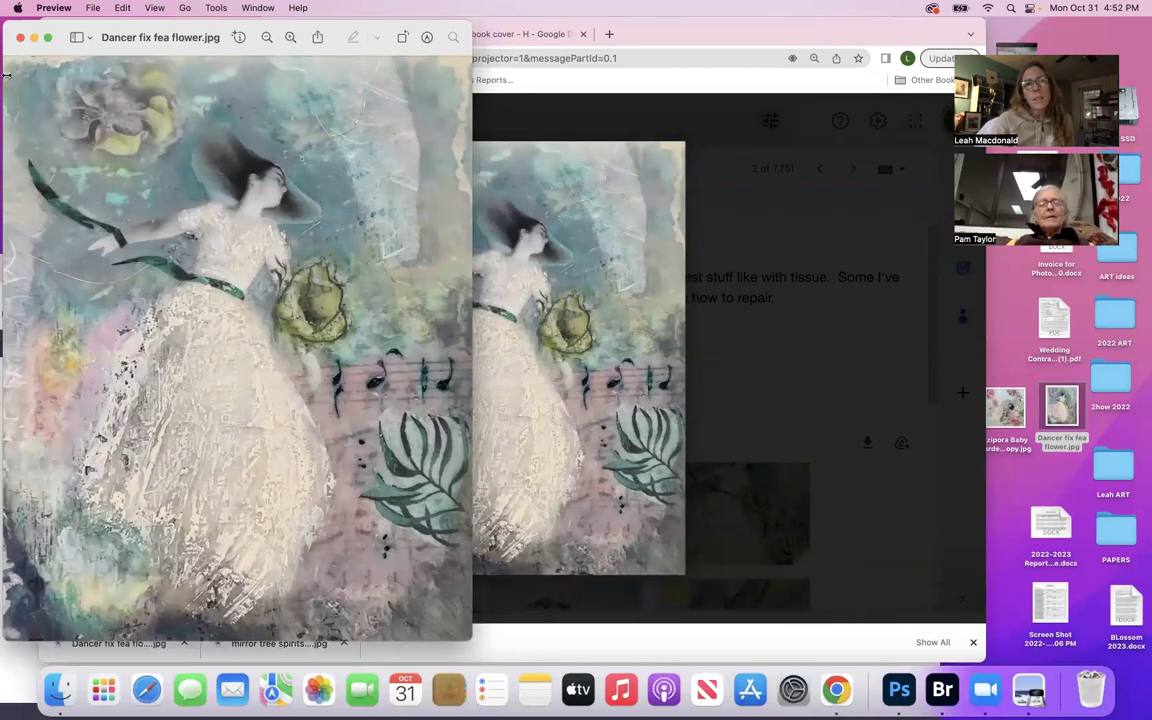
click(20, 37)
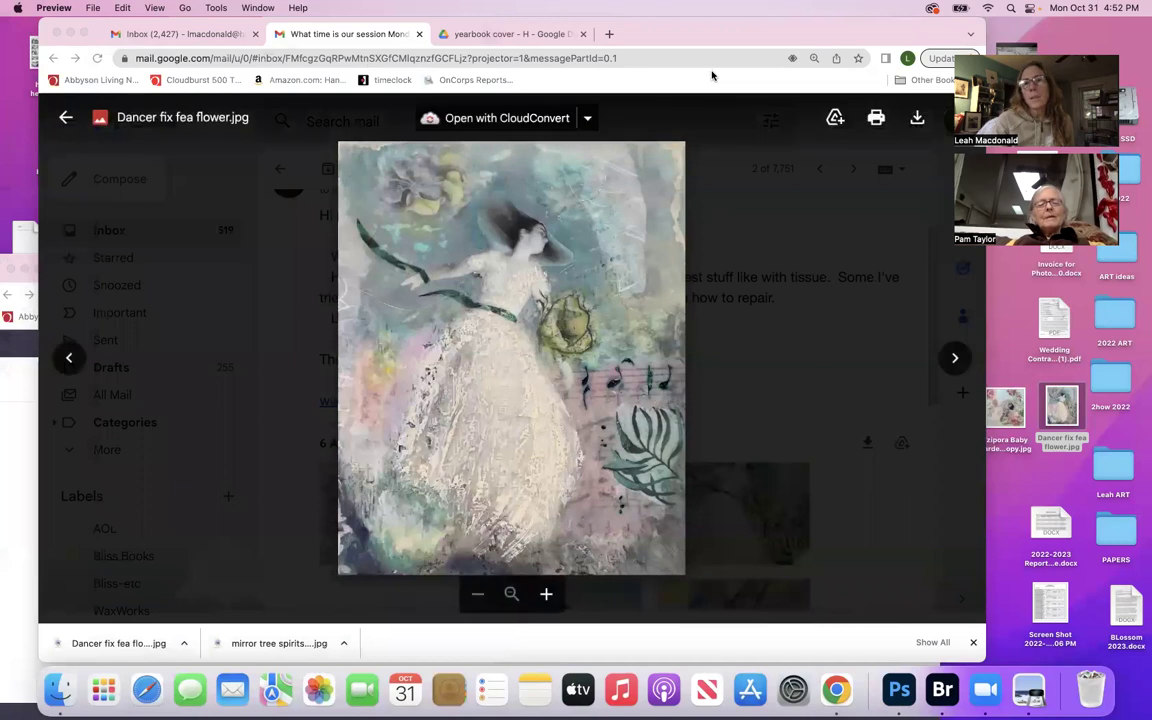
drag(770, 36, 539, 42)
double_click(955, 268)
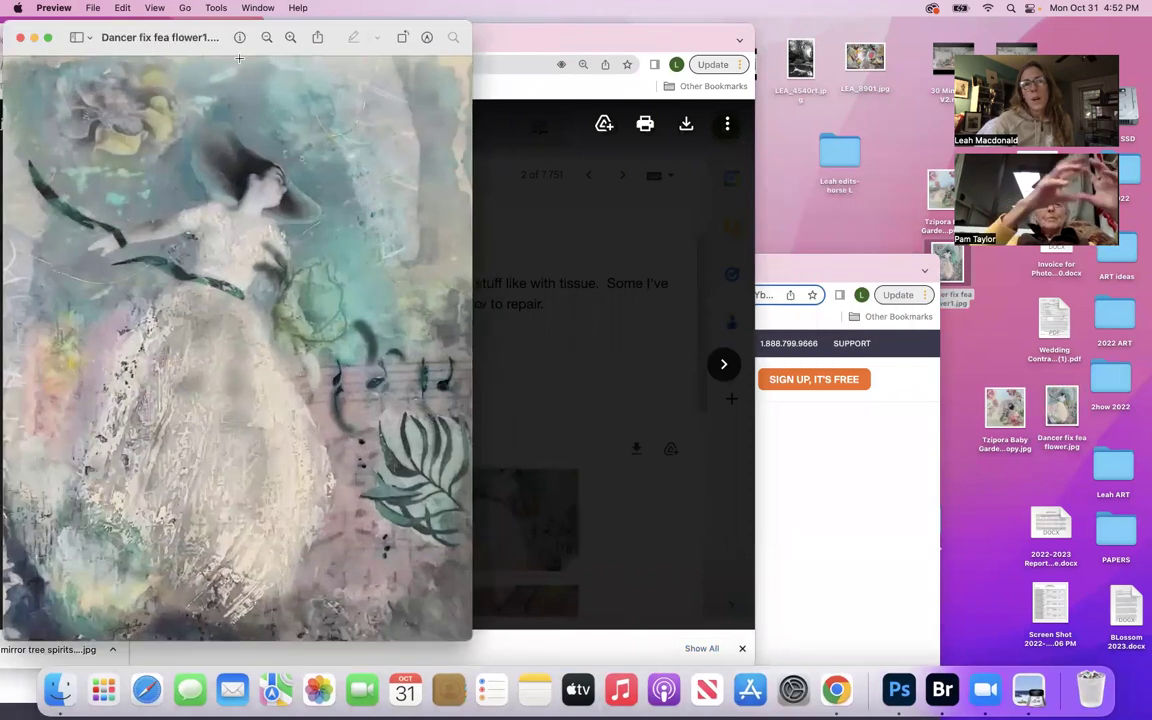
drag(222, 33, 672, 27)
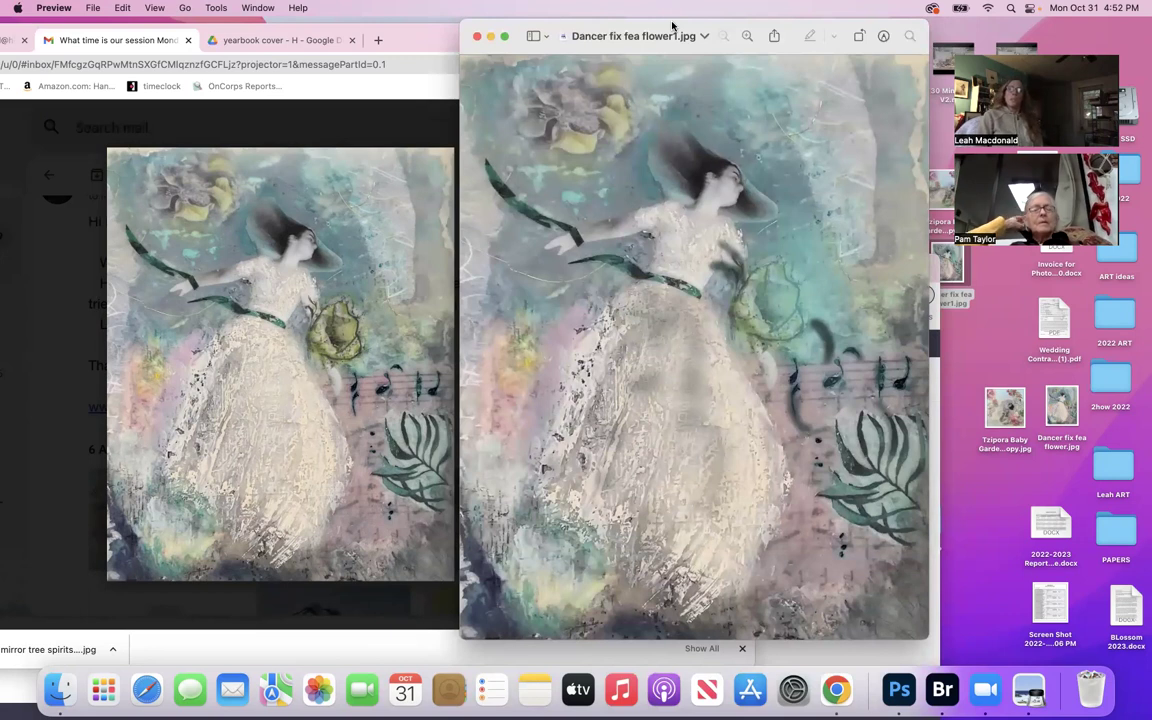
Switch to the email in Chrome, browse the attached artworks, and download Orange leaves tissue test.jpg.
click(267, 28)
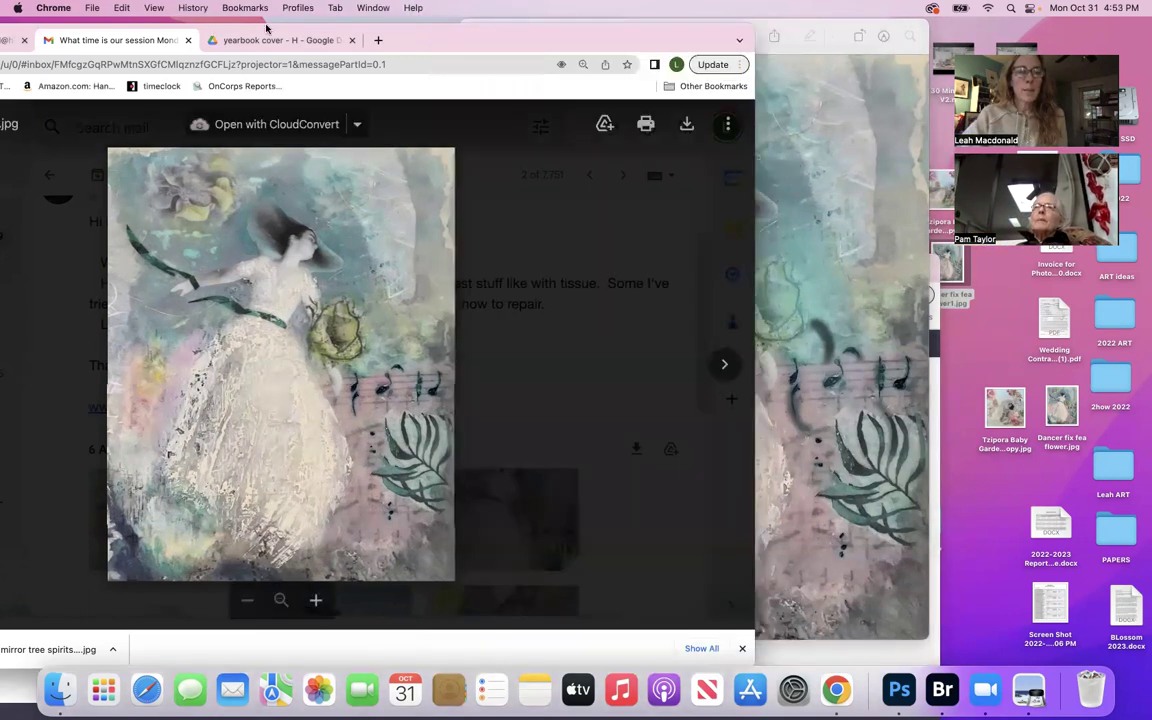
click(898, 358)
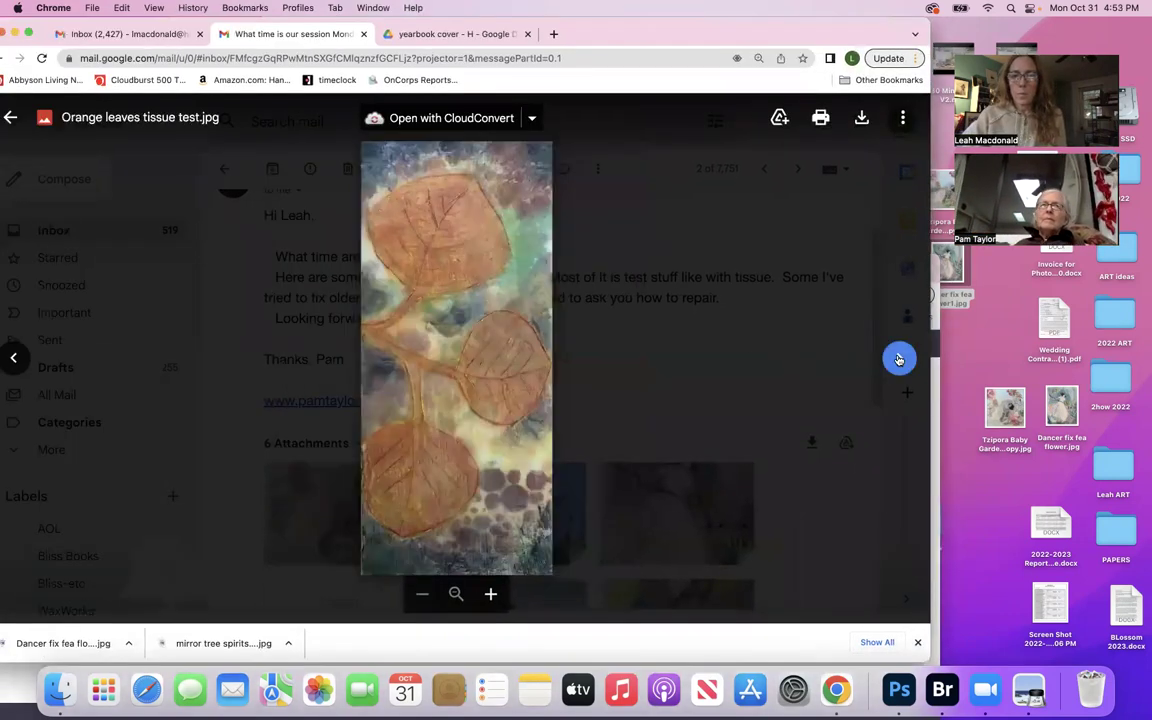
click(898, 358)
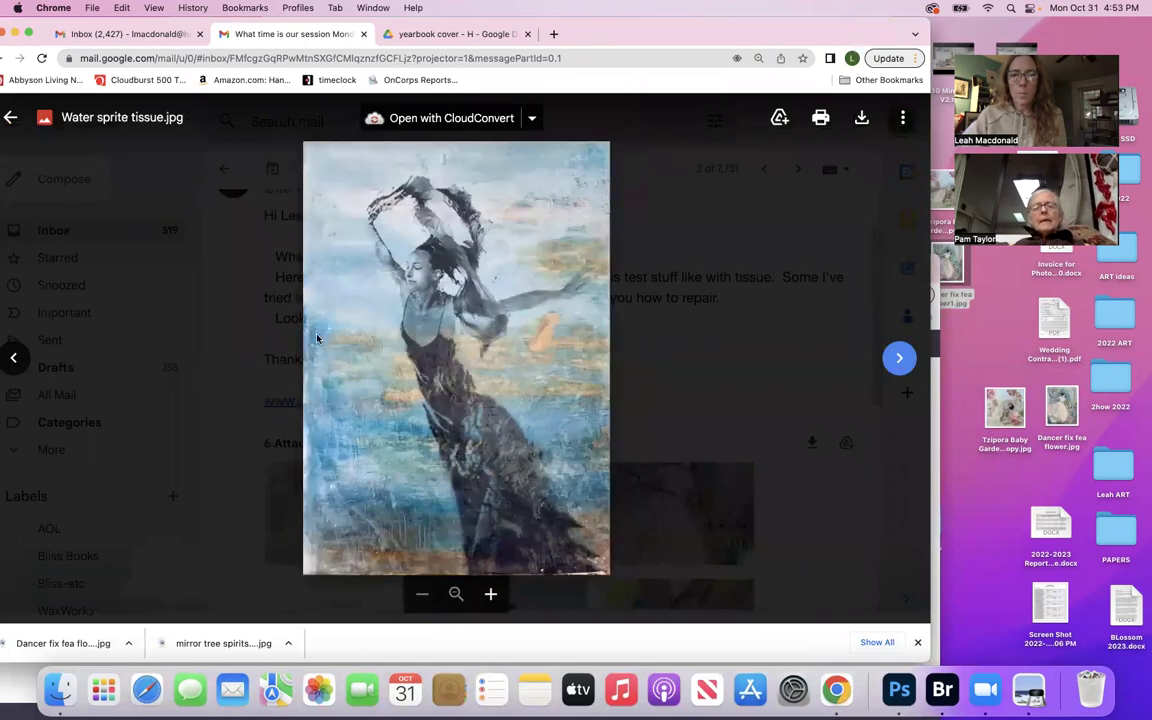
click(14, 357)
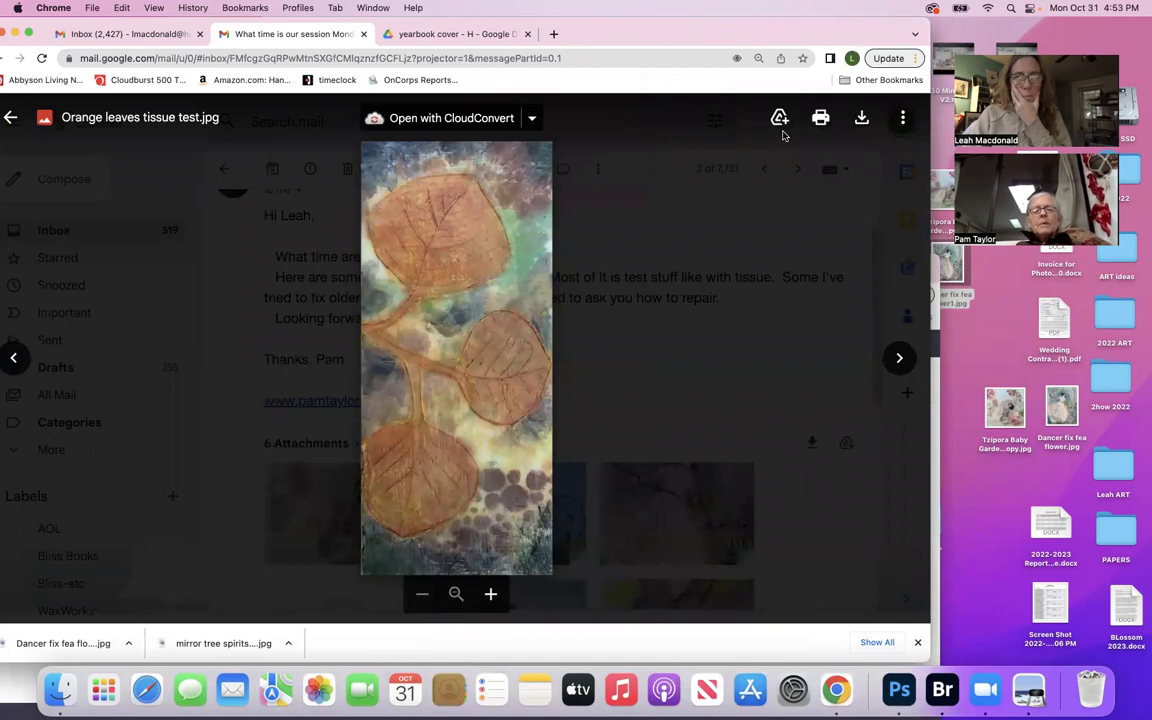
click(864, 119)
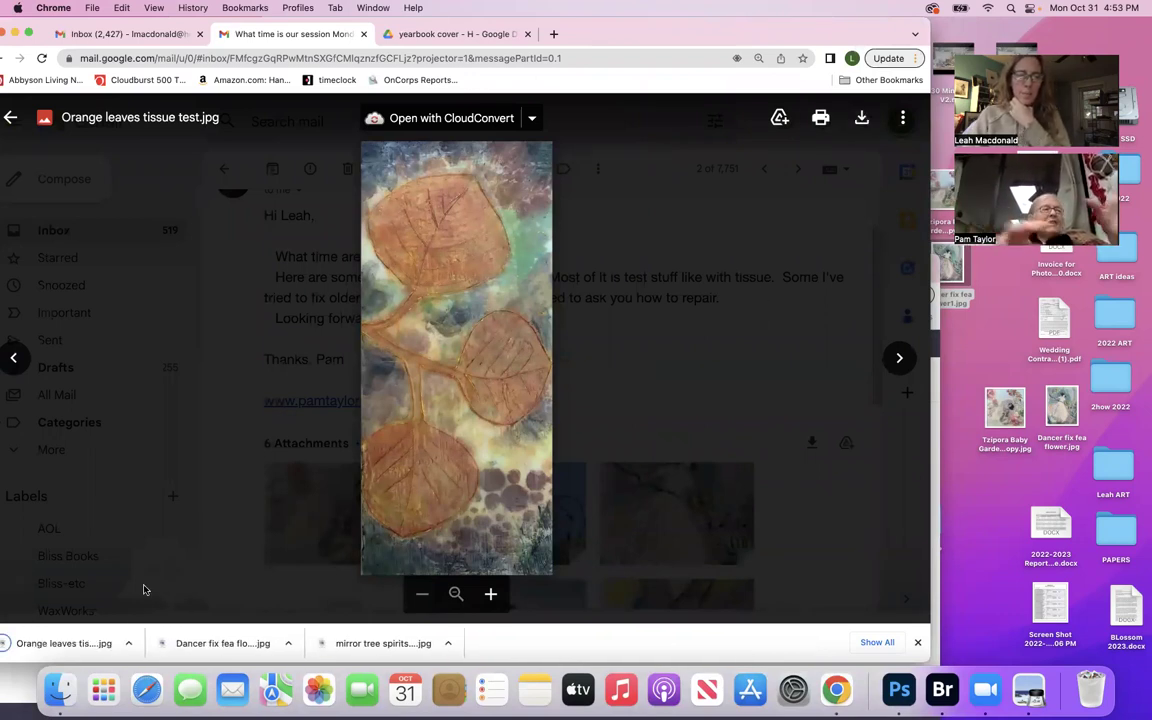
Show the downloaded Orange leaves tissue test.jpg in Finder and move it to the desktop.
click(128, 643)
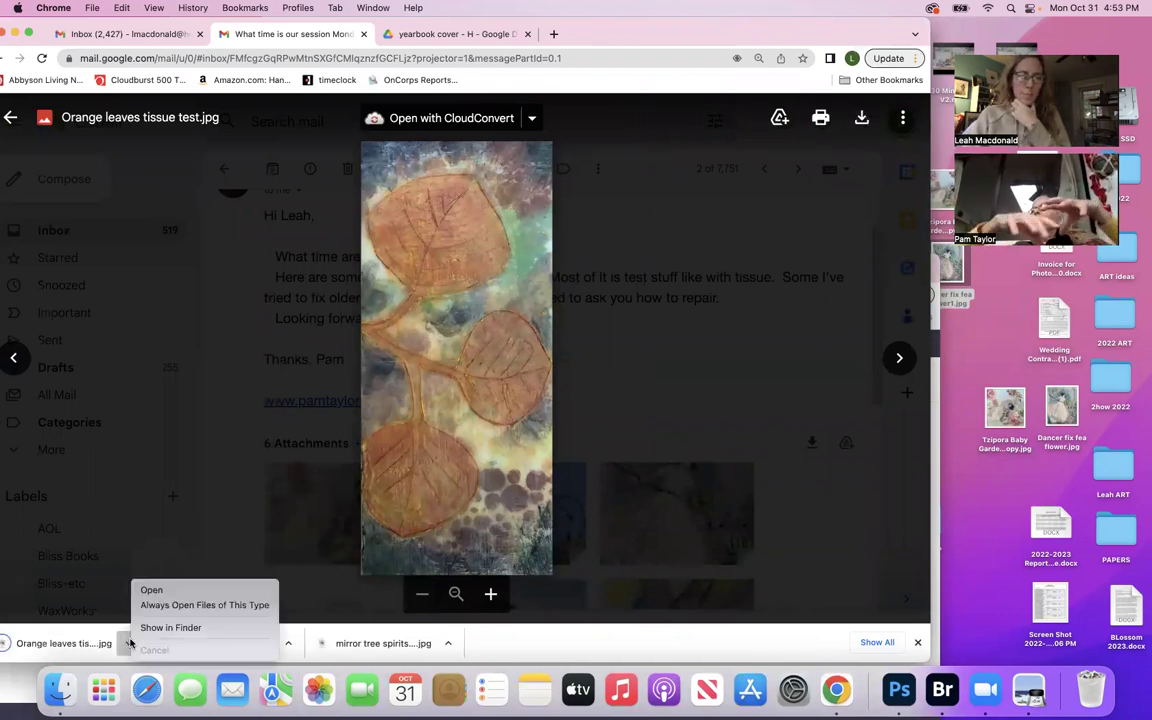
click(193, 627)
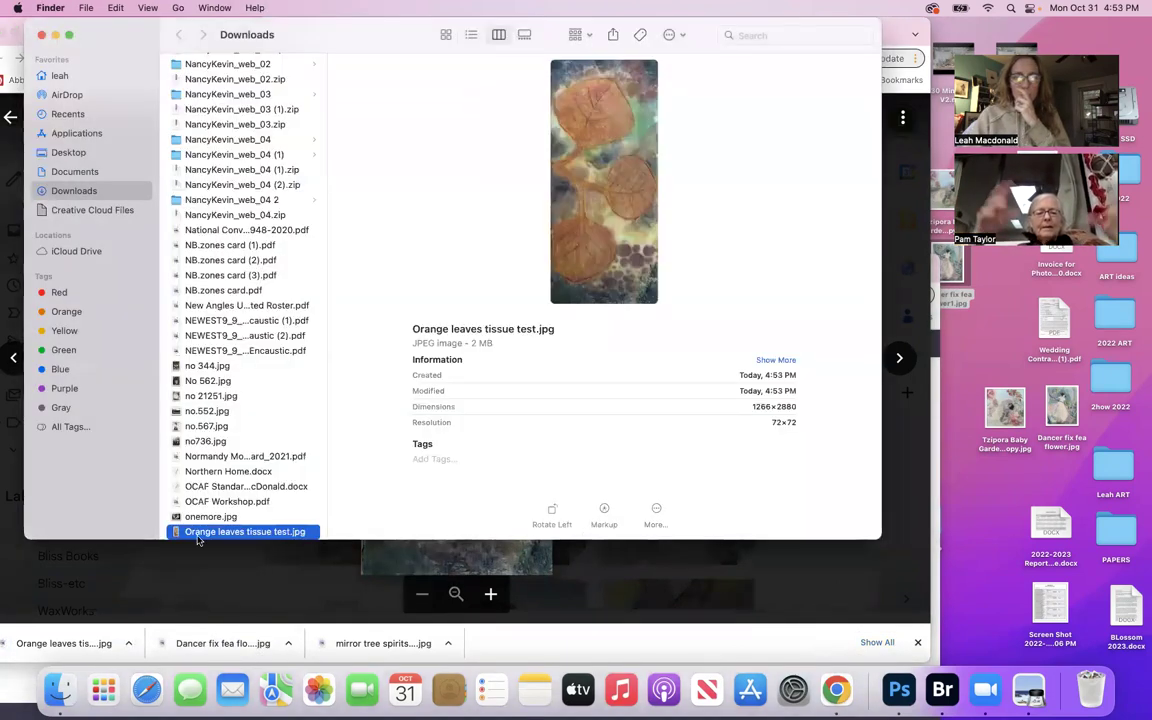
drag(198, 538, 985, 487)
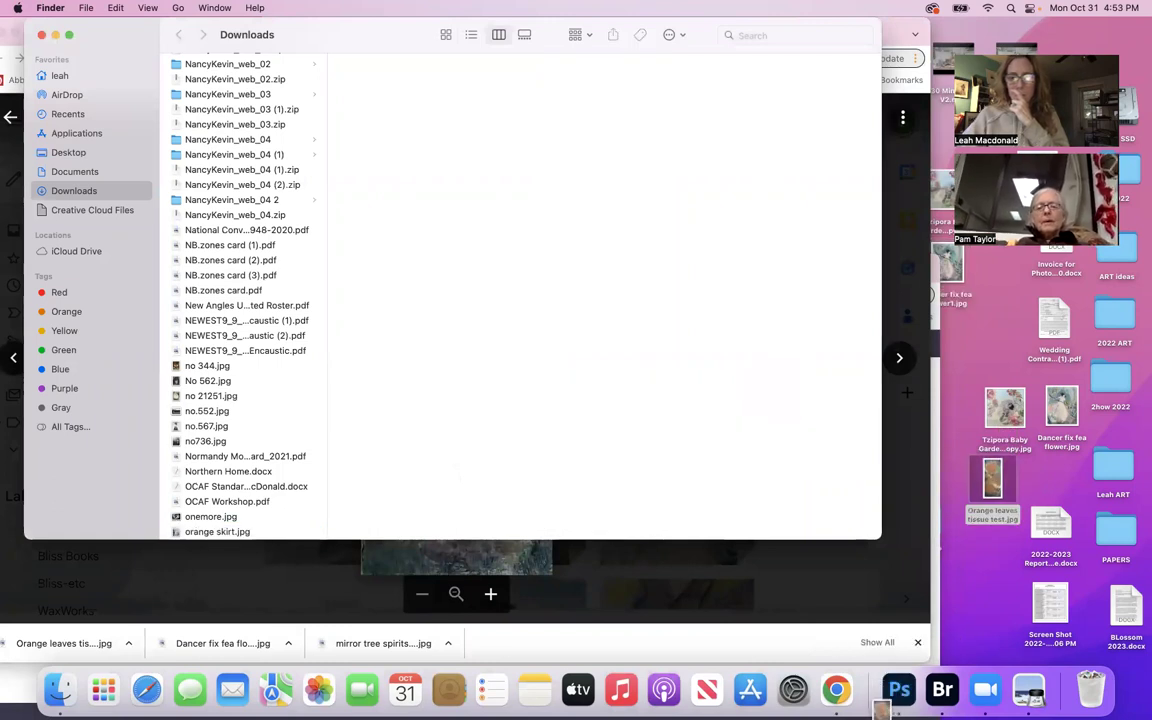
Open Orange leaves tissue test.jpg in Photoshop and bring the whole artwork into view at 50%.
click(902, 690)
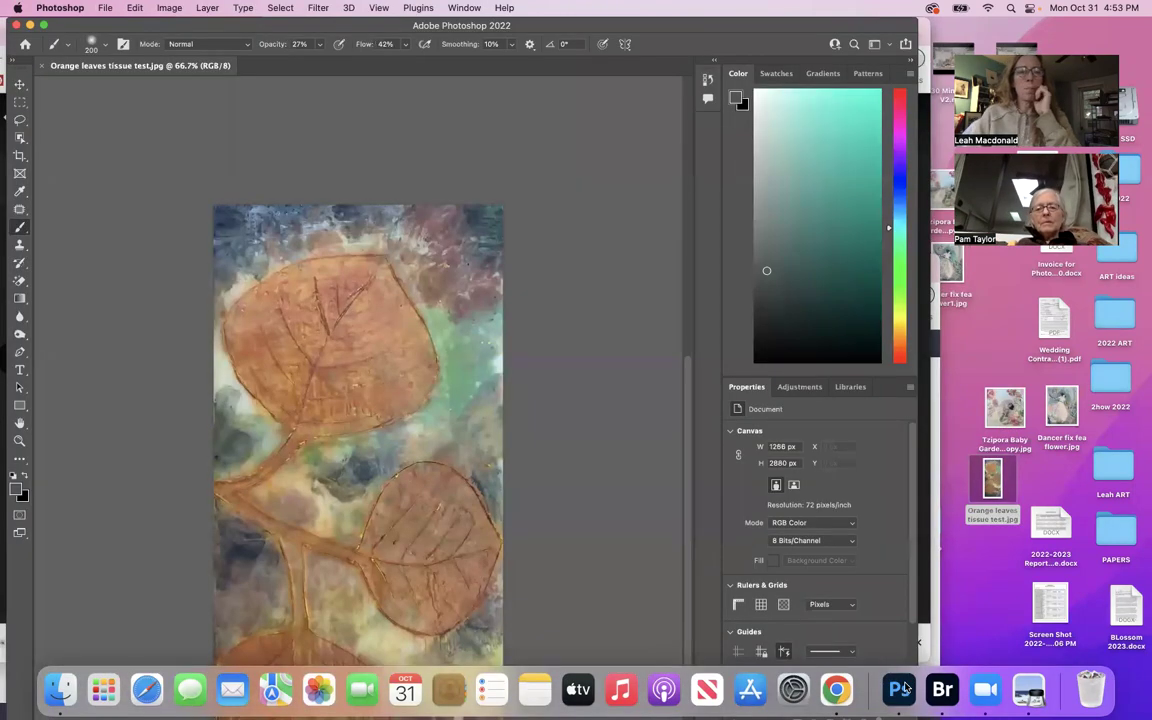
scroll(466, 376, down, 5)
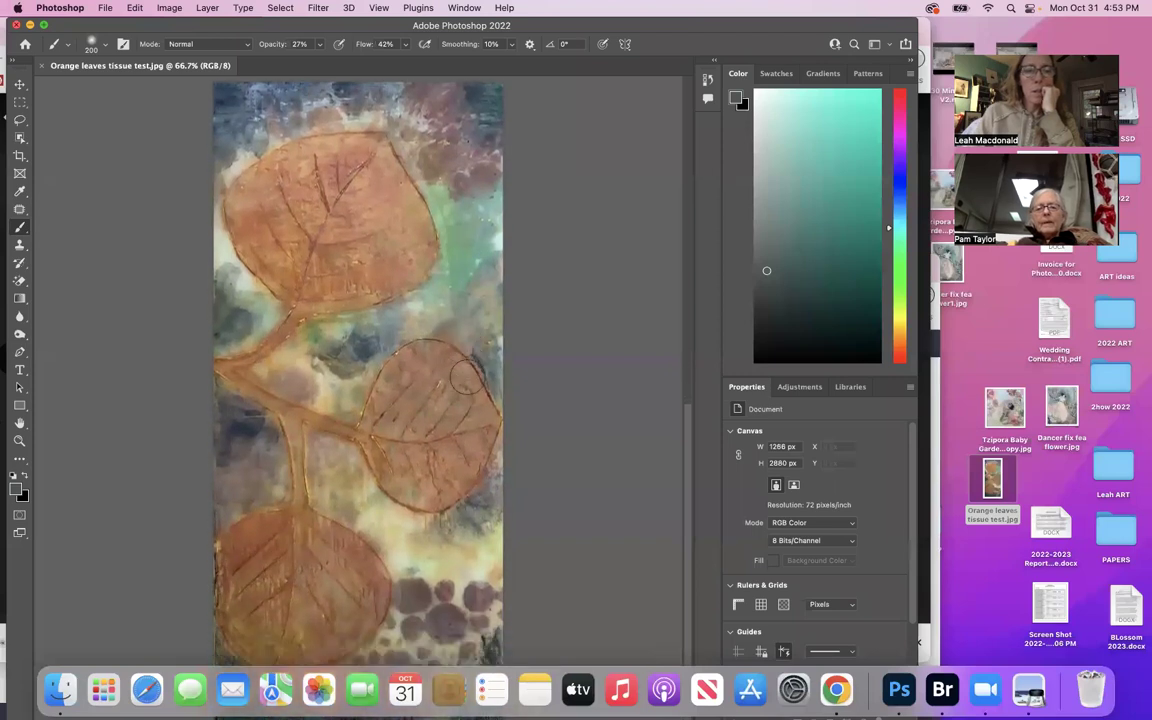
scroll(466, 376, down, 2)
scroll(466, 376, left, 3)
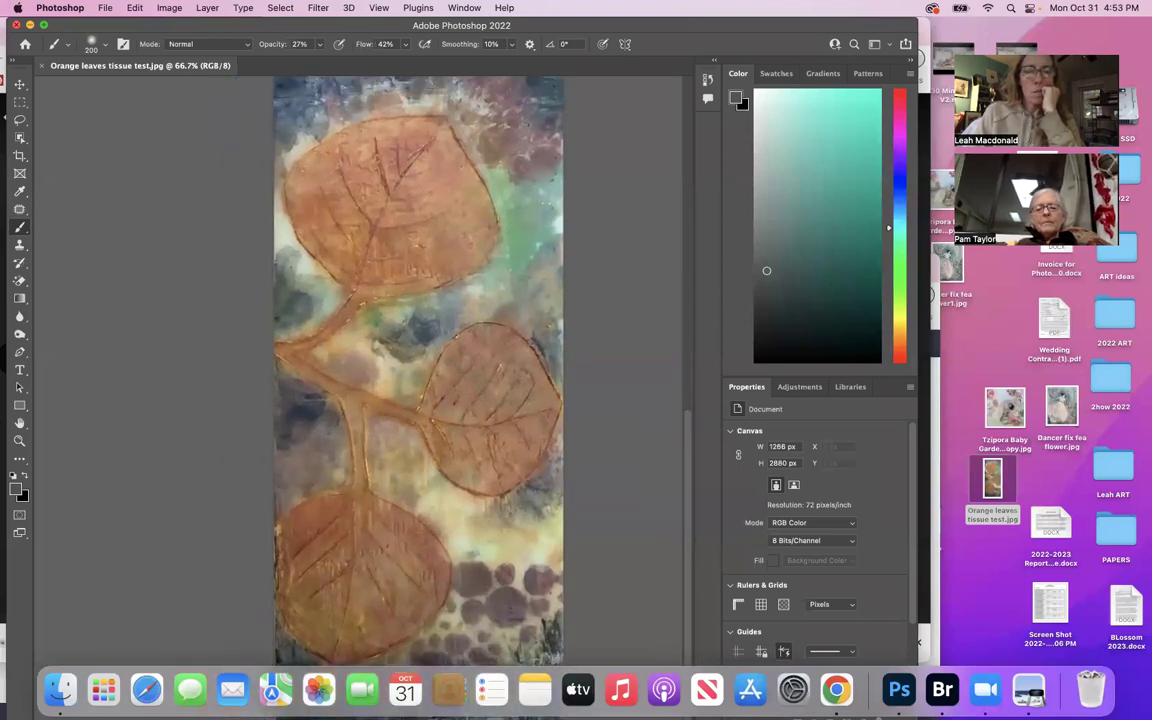
key(super+minus)
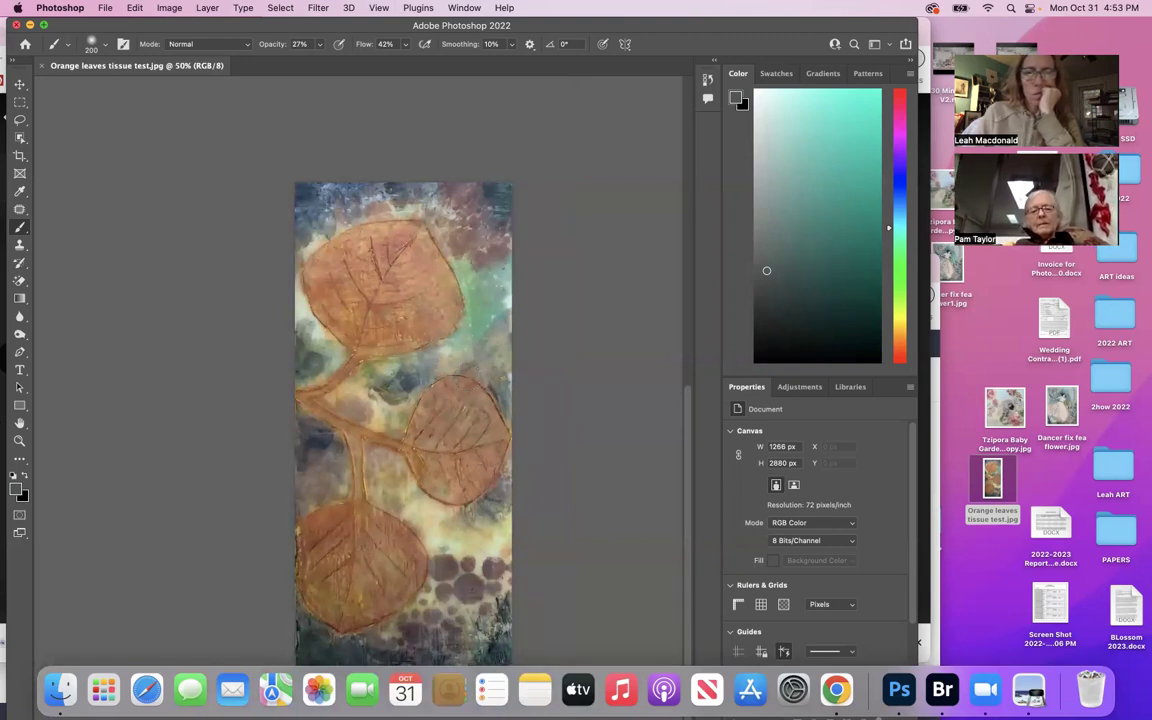
scroll(403, 400, down, 2)
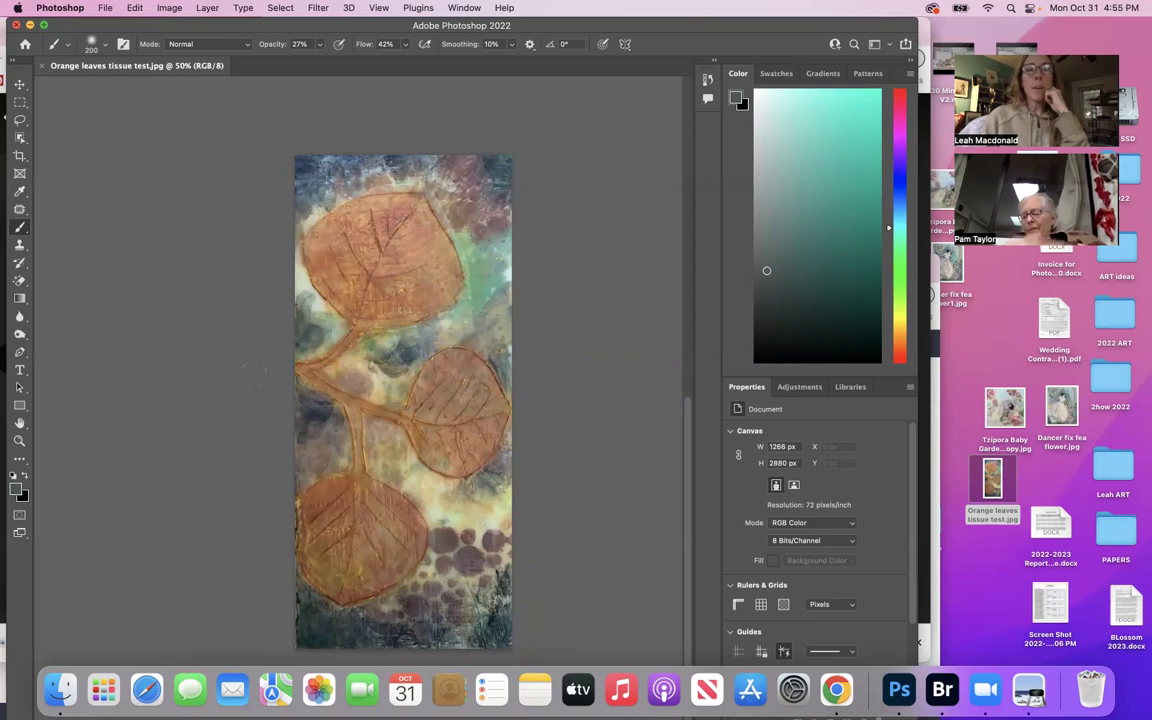
Try rotating the orange leaves image 180° and undo the rotation.
click(166, 9)
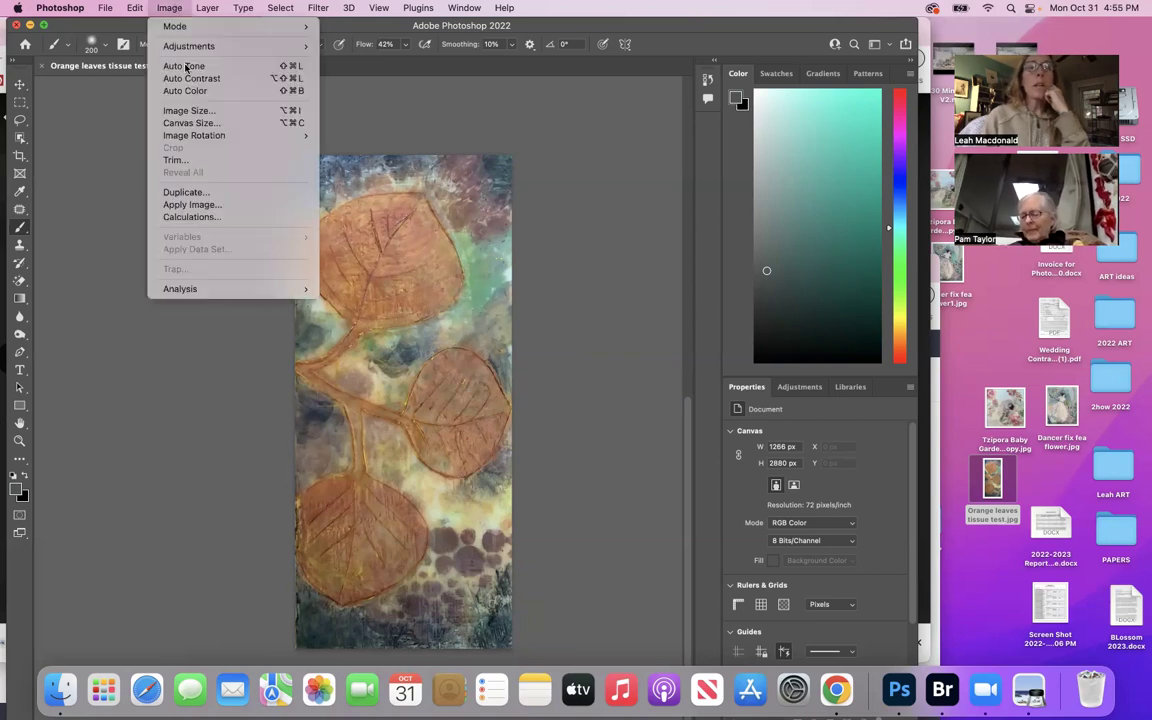
mouse_move(207, 135)
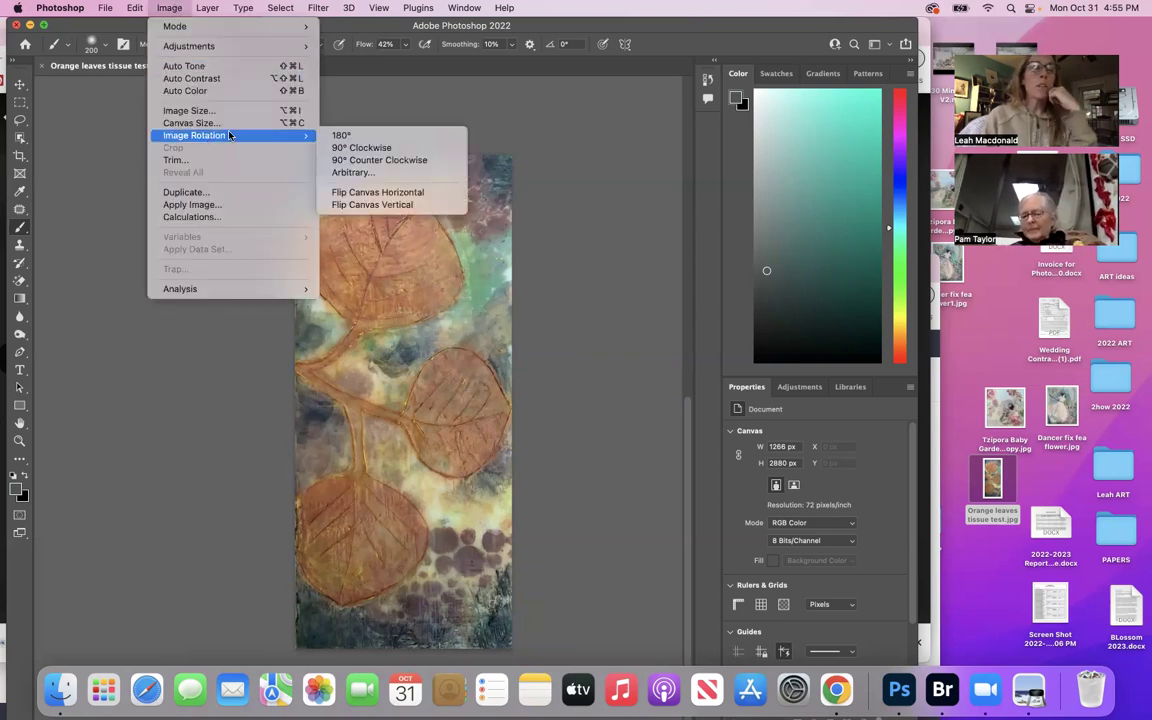
click(343, 135)
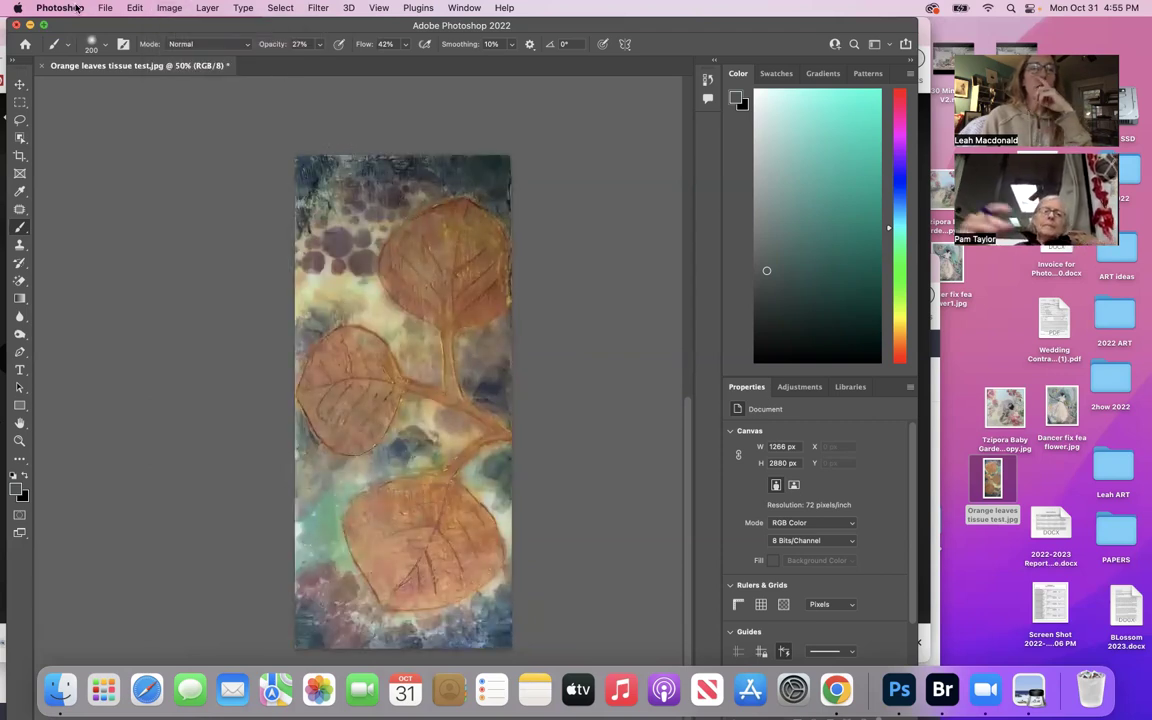
click(166, 8)
mouse_move(134, 8)
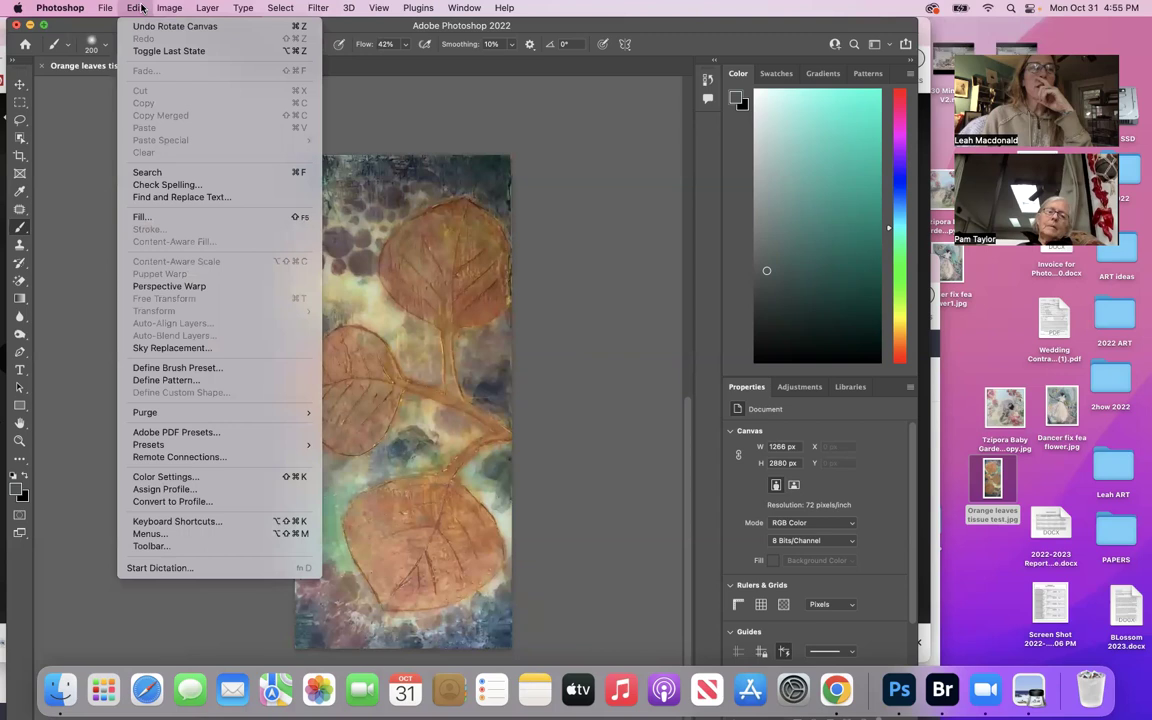
click(146, 27)
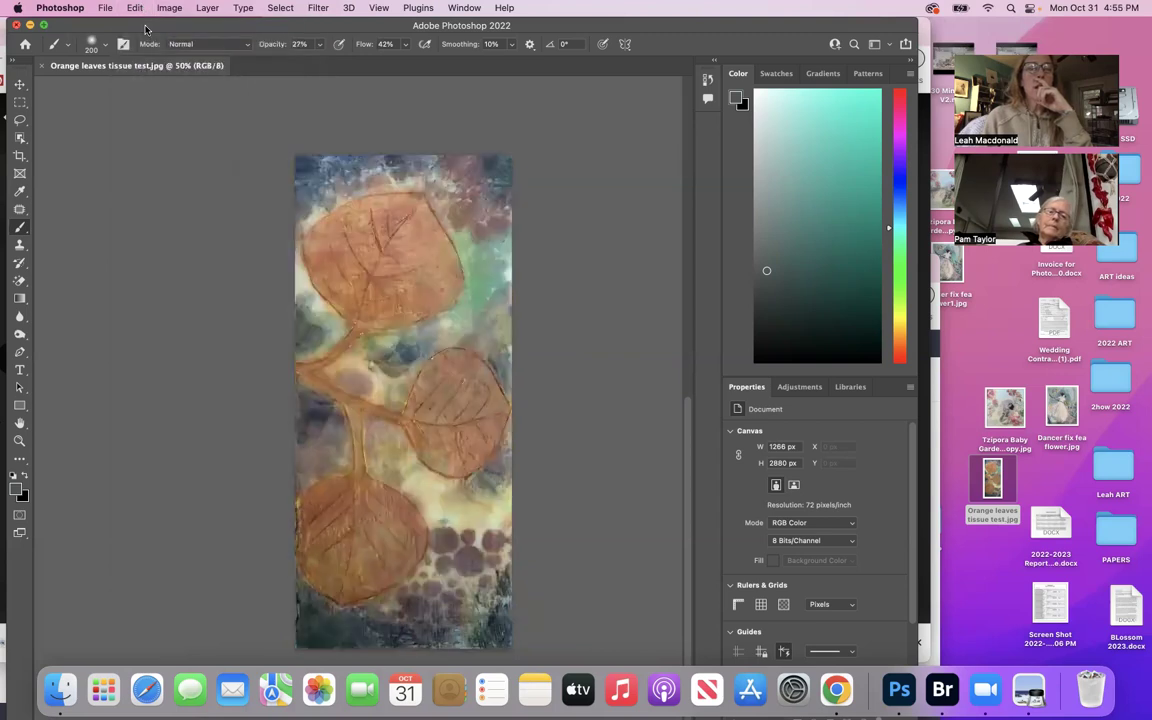
Rotate the orange leaves image 90° counterclockwise to judge the composition as a landscape format.
click(163, 8)
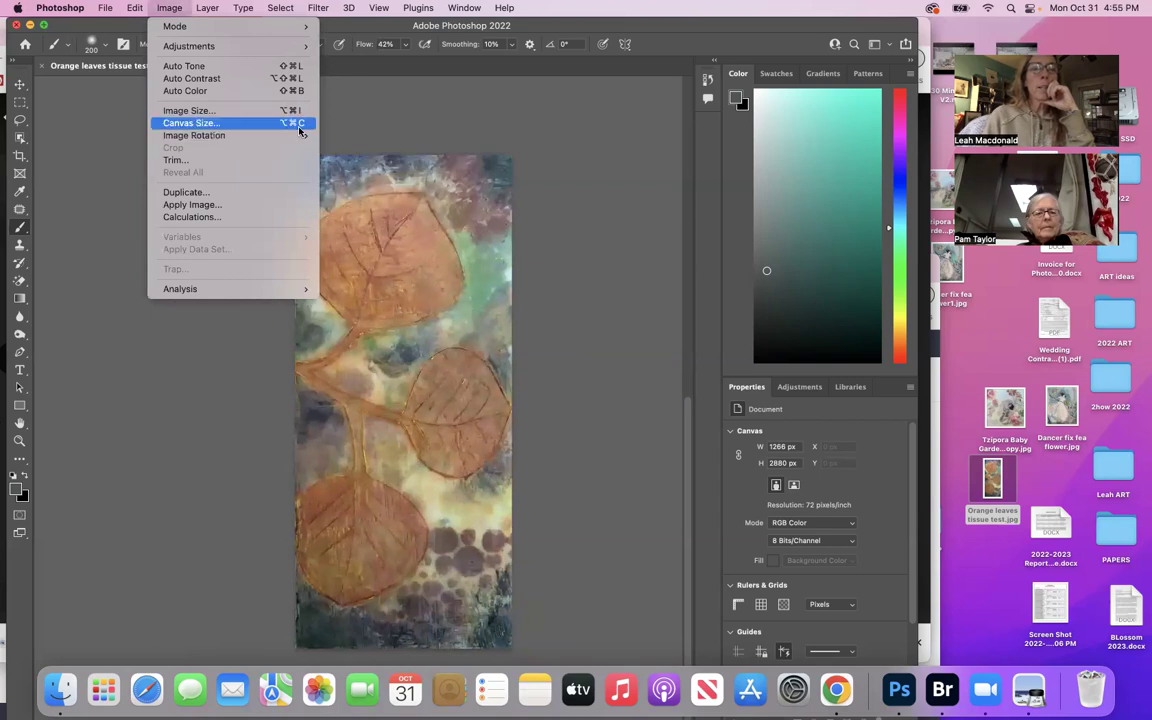
mouse_move(268, 135)
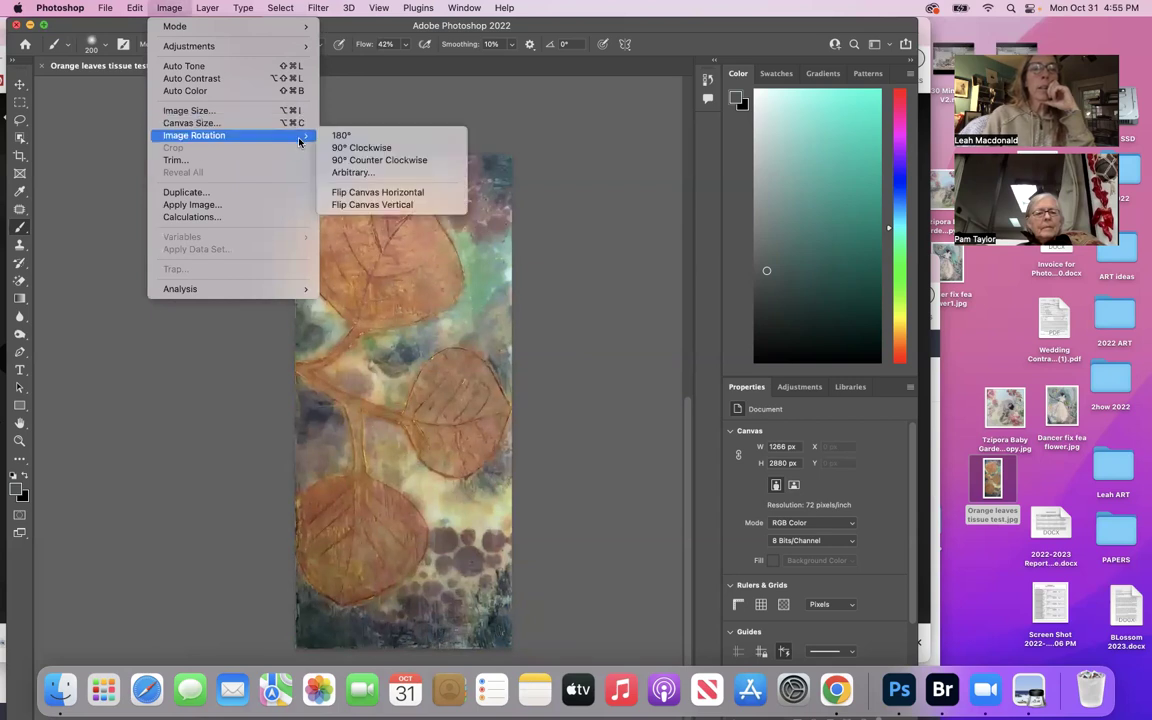
click(357, 161)
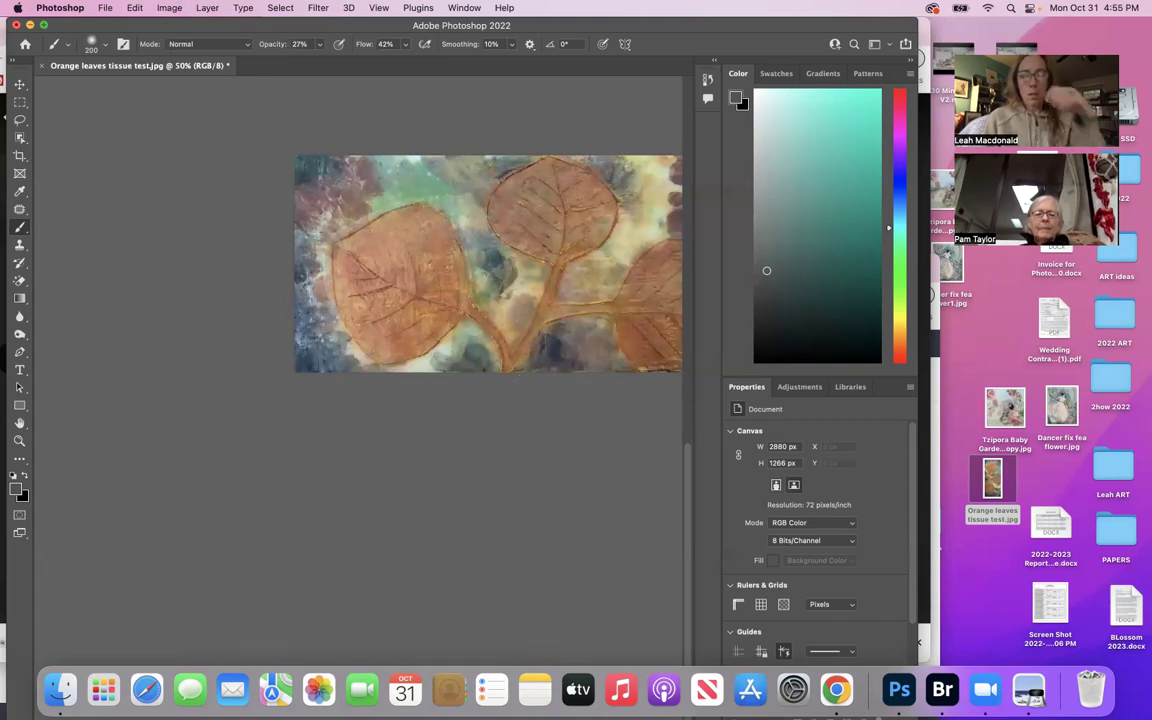
key(super+minus)
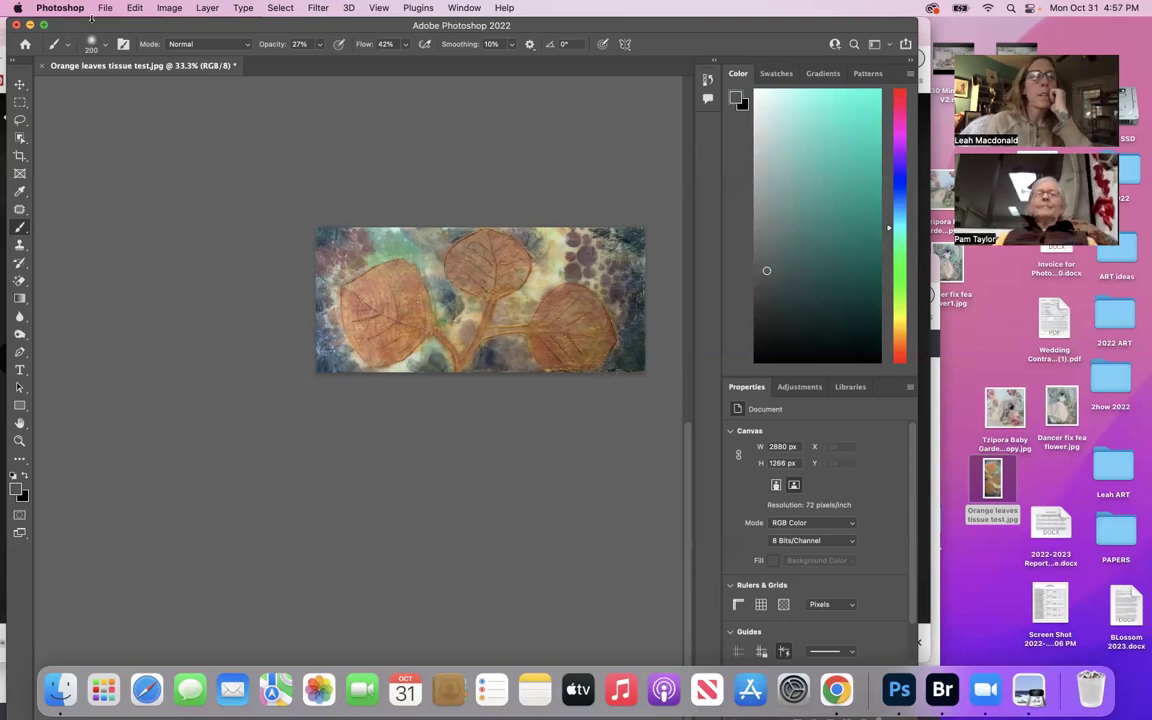
Close Orange leaves tissue test.jpg without saving the changes and dismiss the Downloads window.
drag(85, 46, 255, 73)
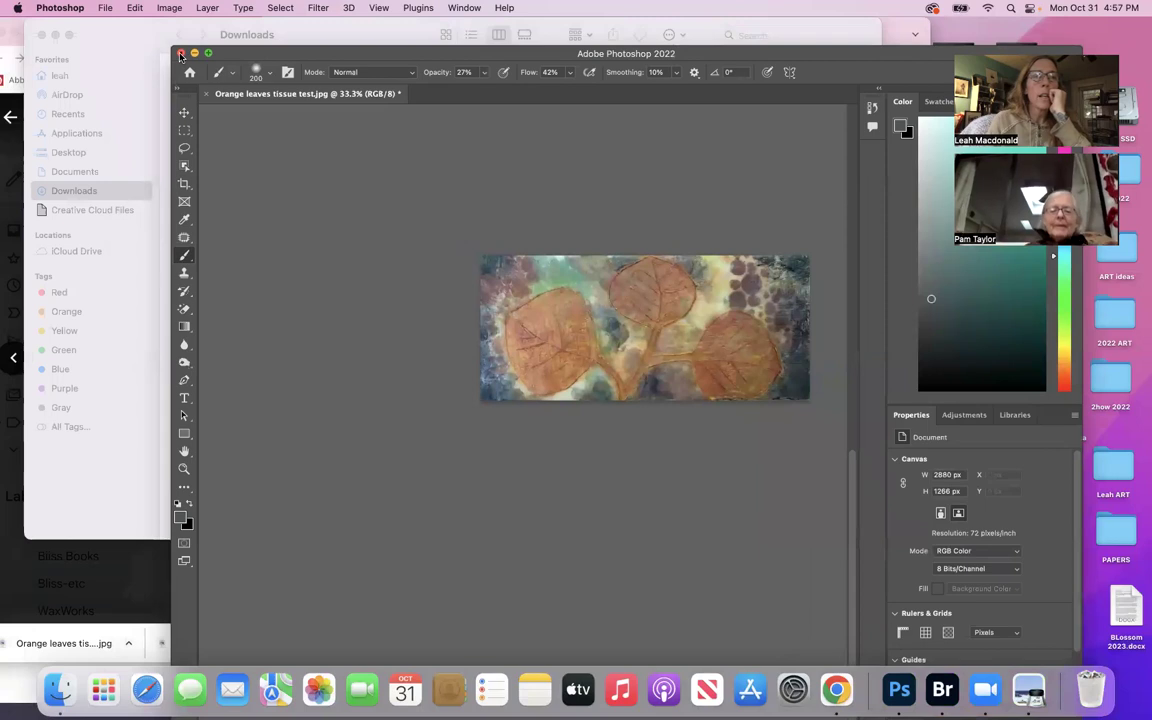
click(180, 52)
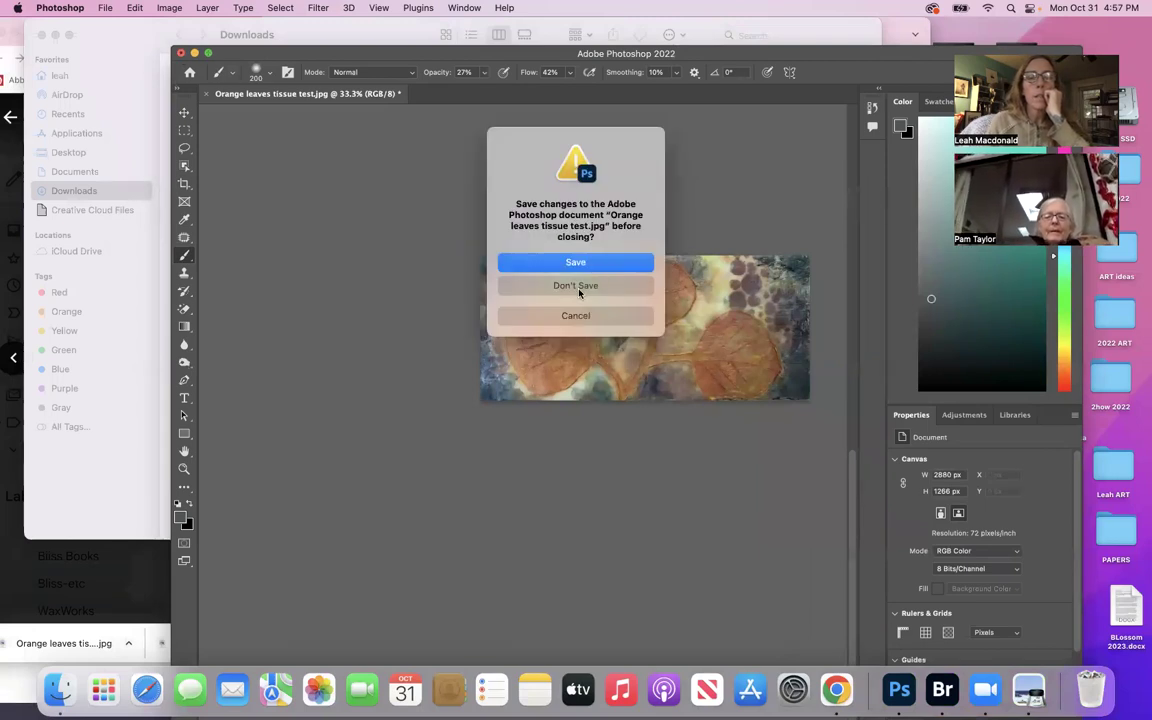
click(579, 288)
click(41, 35)
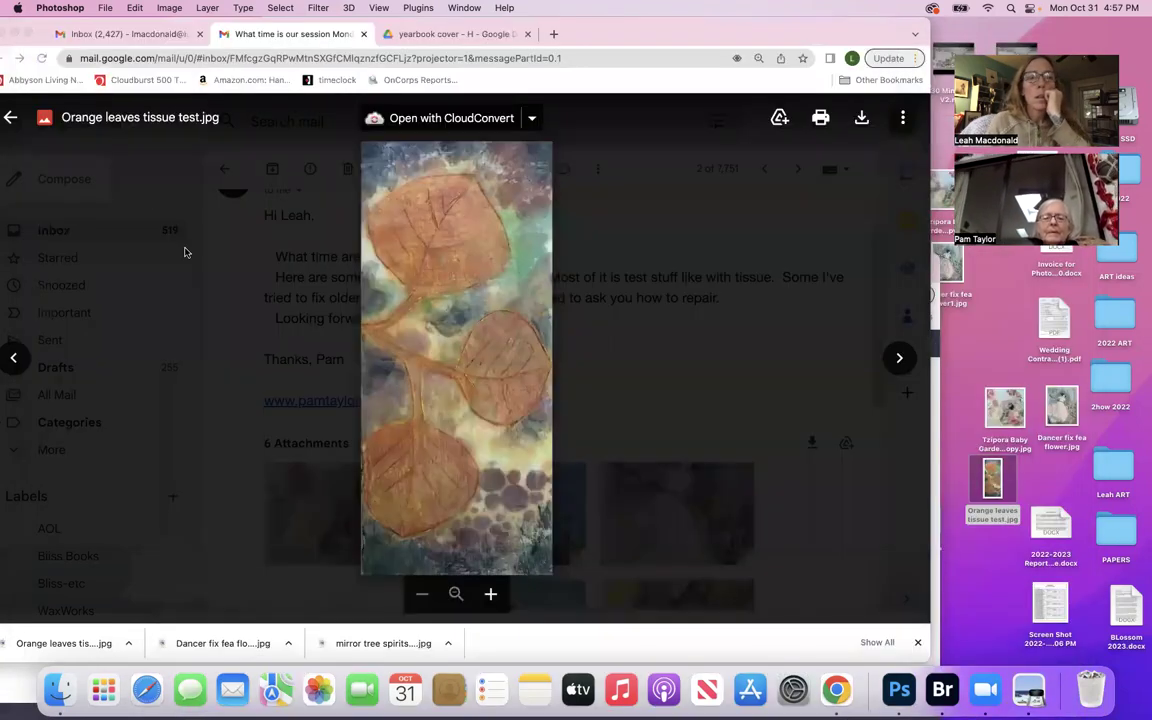
Browse the remaining email attachments in Chrome and download Water sprite tissue.jpg.
click(904, 365)
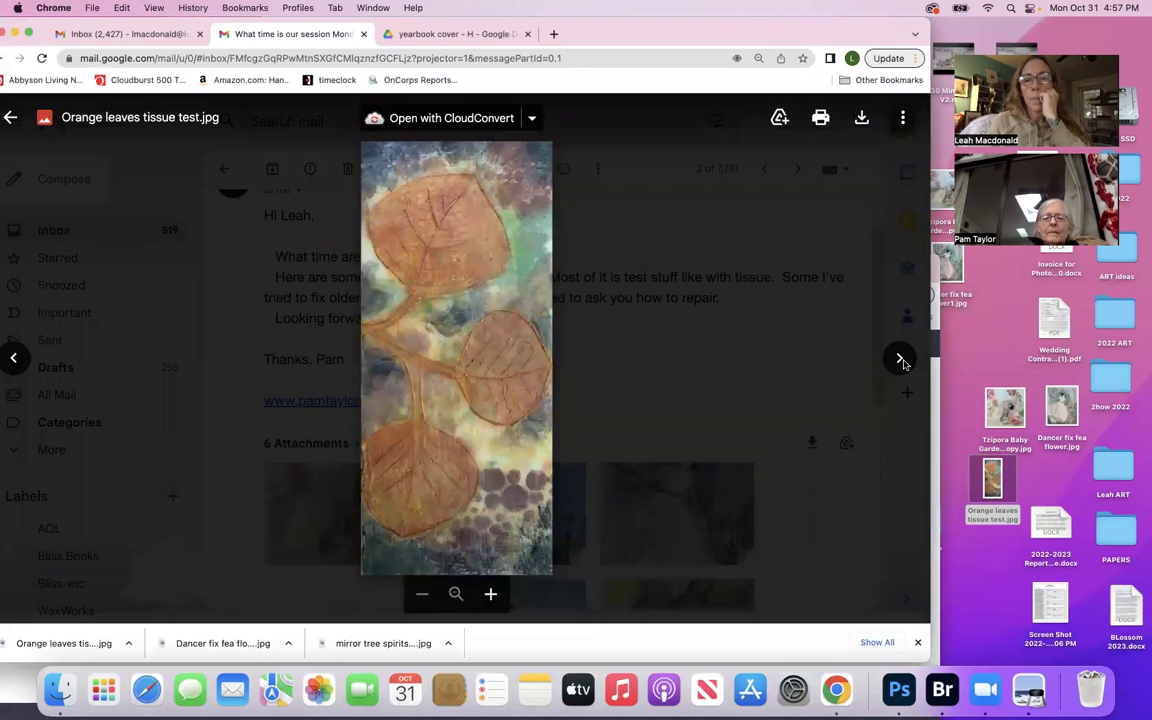
click(903, 362)
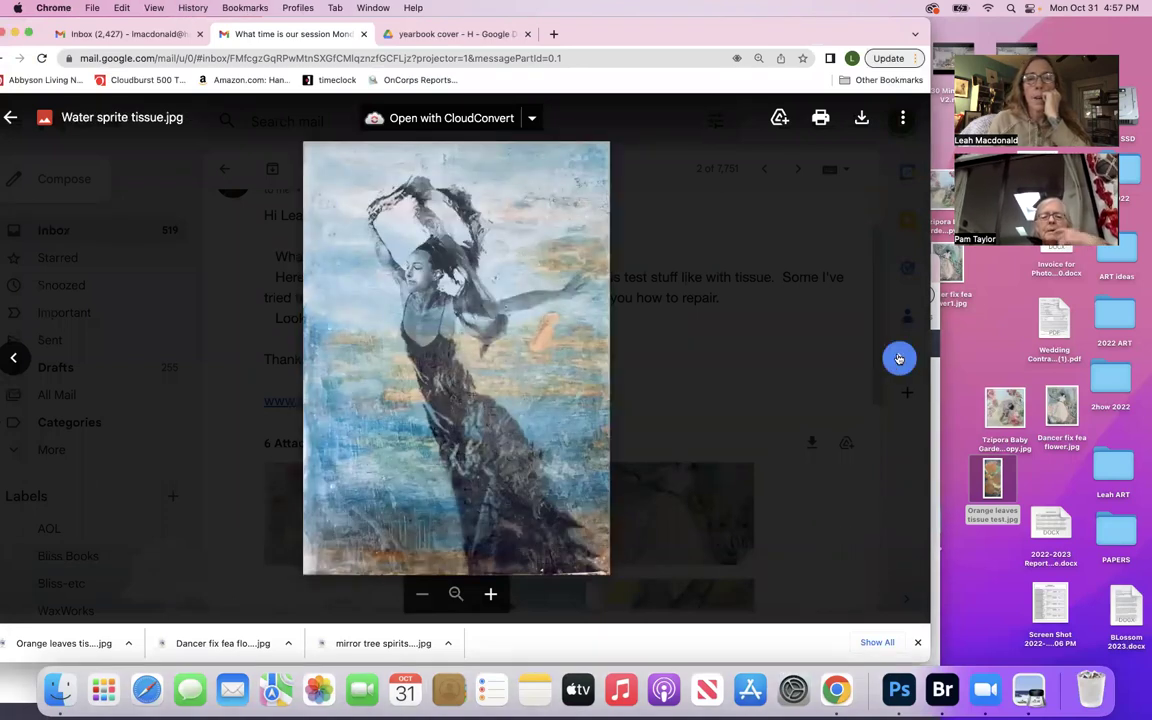
click(899, 358)
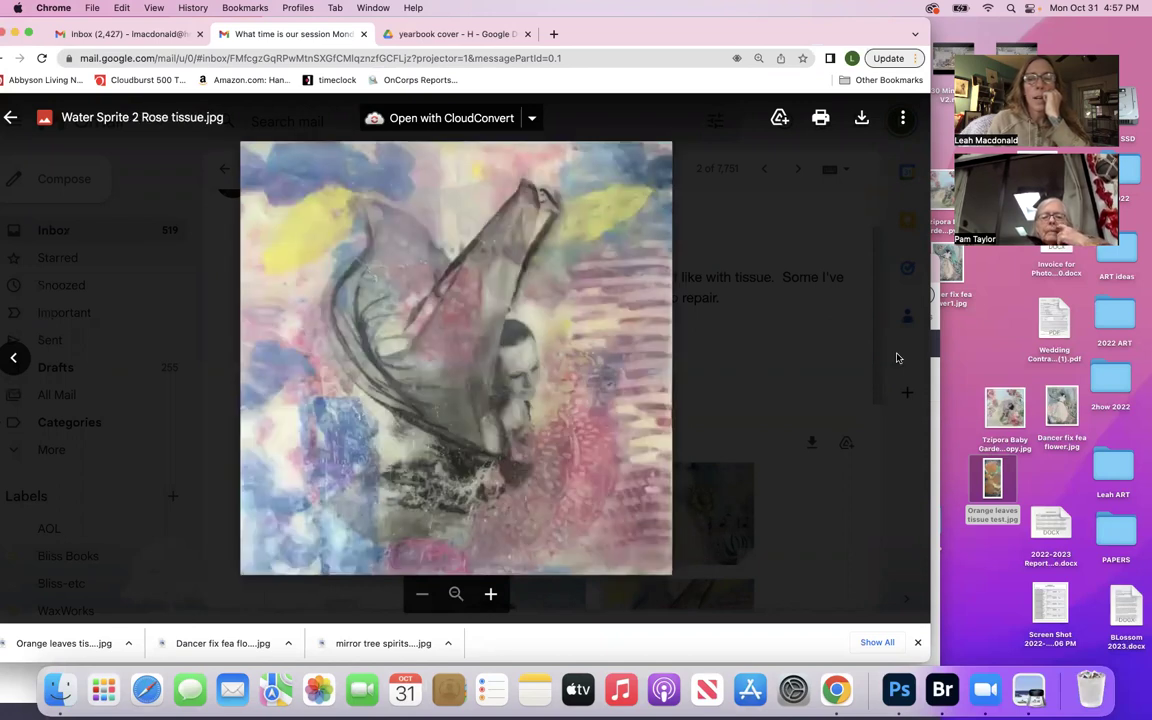
click(14, 357)
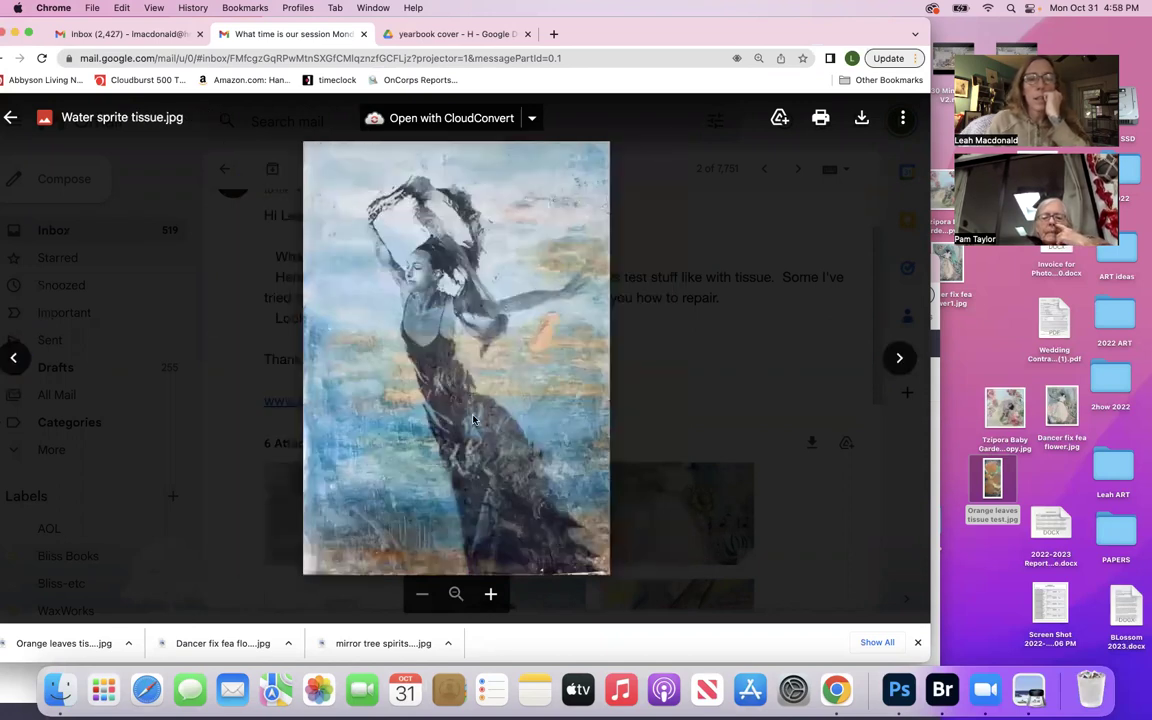
click(864, 118)
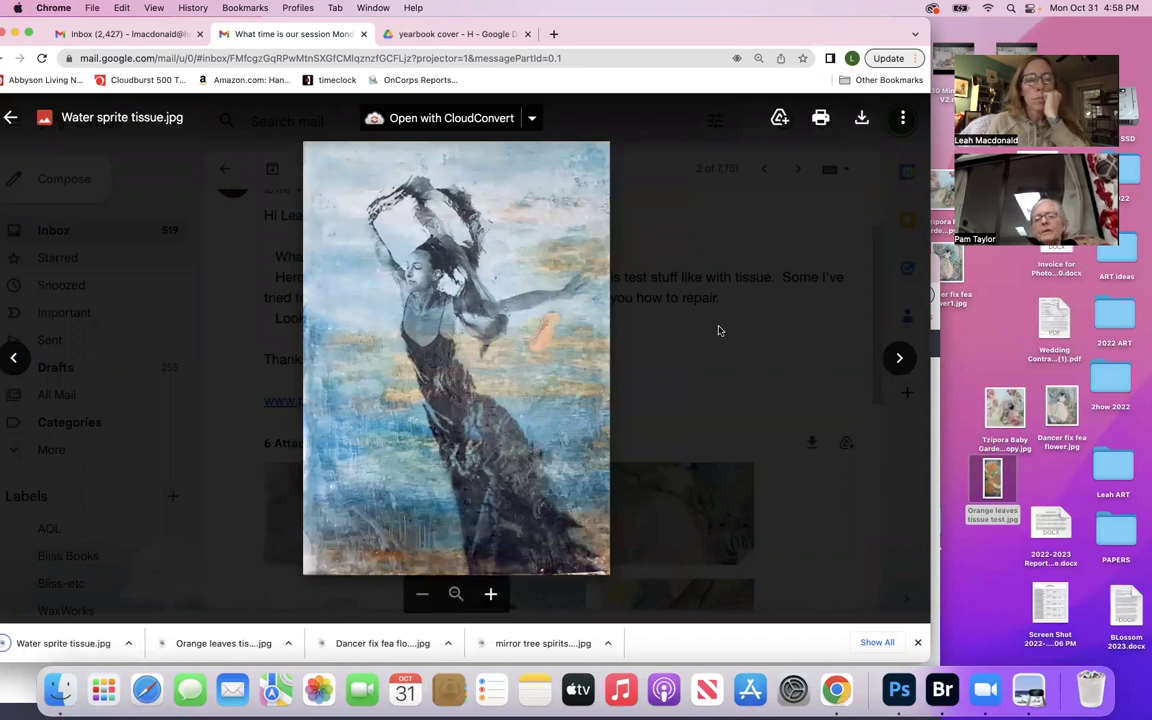
Show the downloaded Water sprite tissue.jpg in Finder, move it to the desktop and close the Downloads window.
click(129, 644)
click(152, 629)
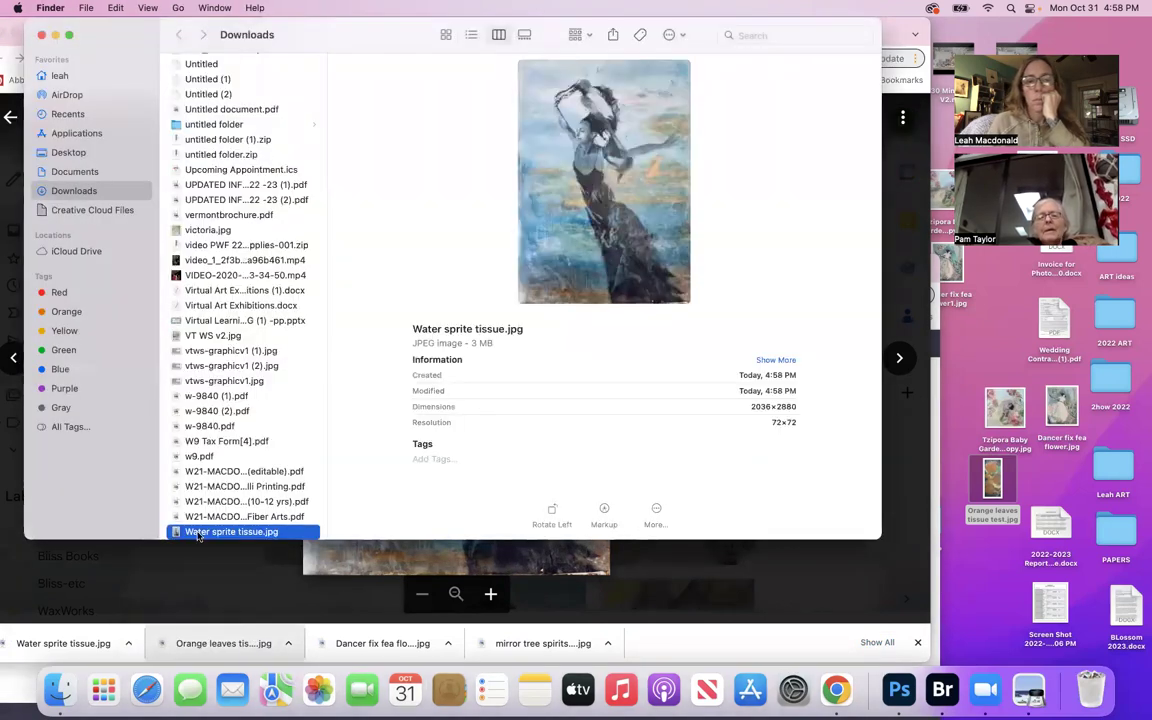
drag(198, 537, 982, 347)
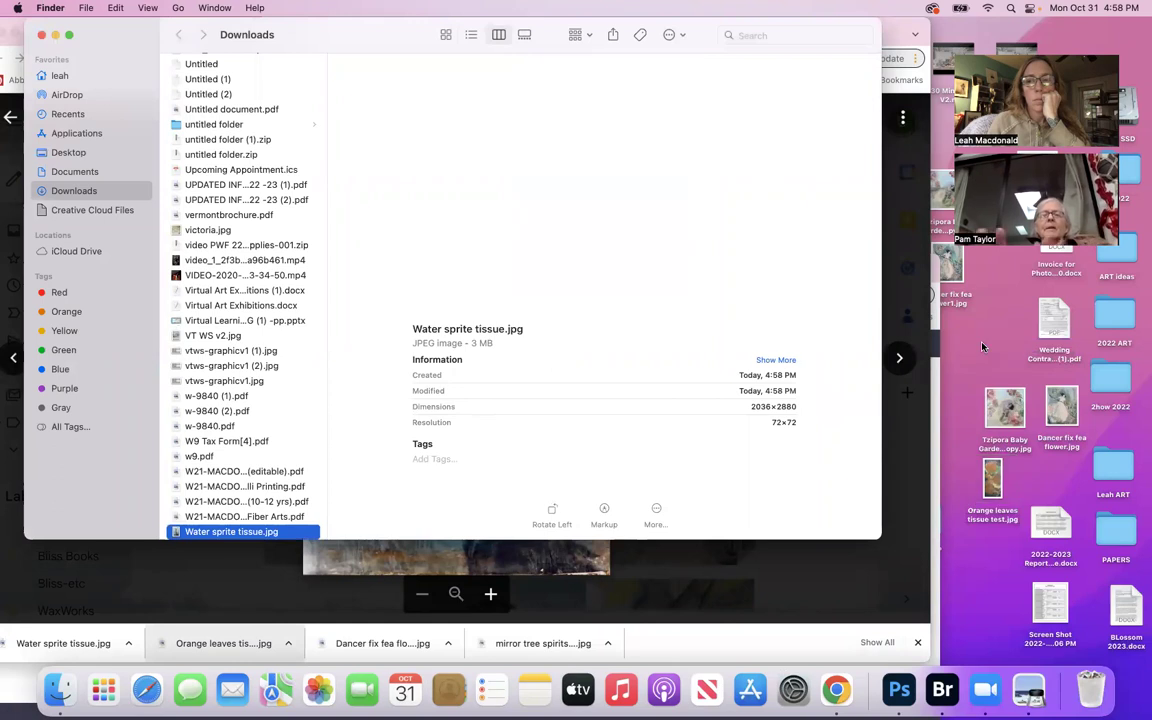
click(41, 34)
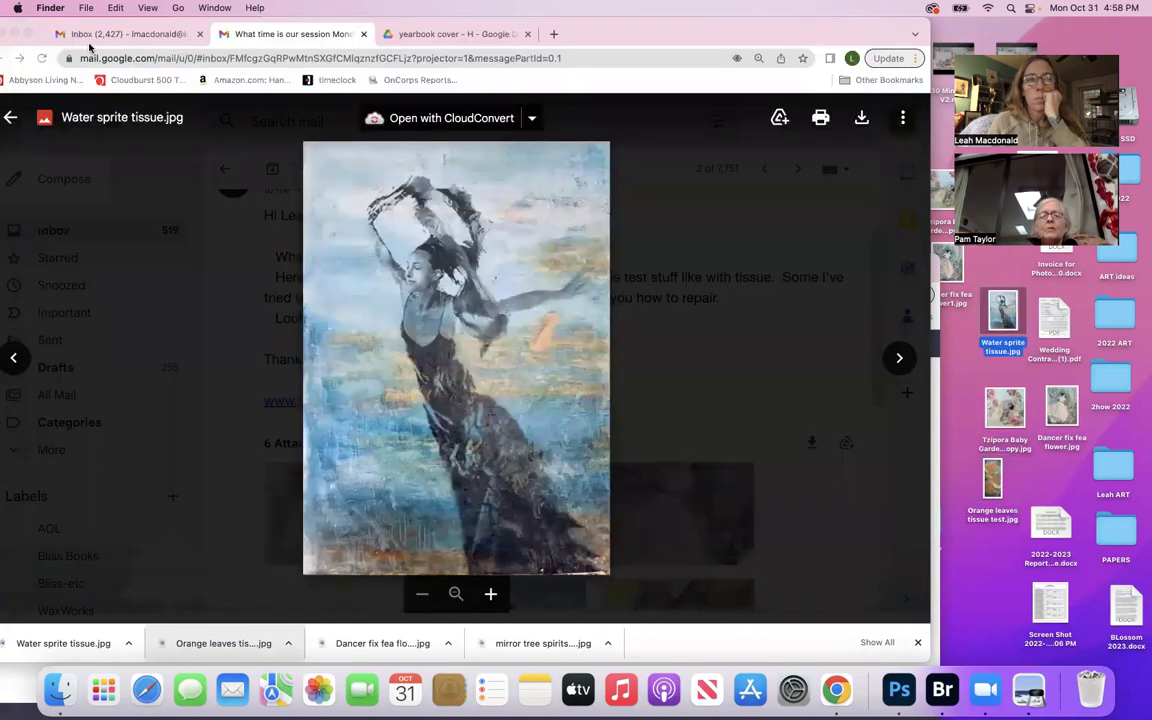
Open Water sprite tissue.jpg in Photoshop and bring the whole artwork into view at 33.3%.
drag(1003, 310, 902, 694)
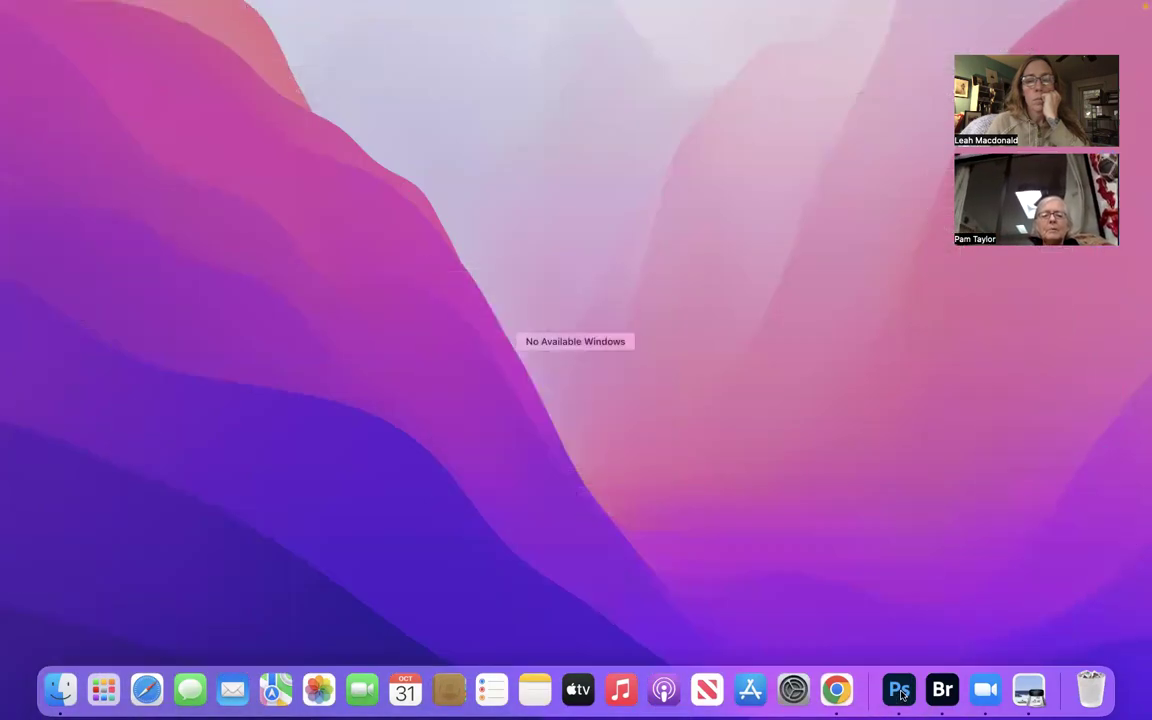
click(826, 523)
drag(1006, 320, 897, 700)
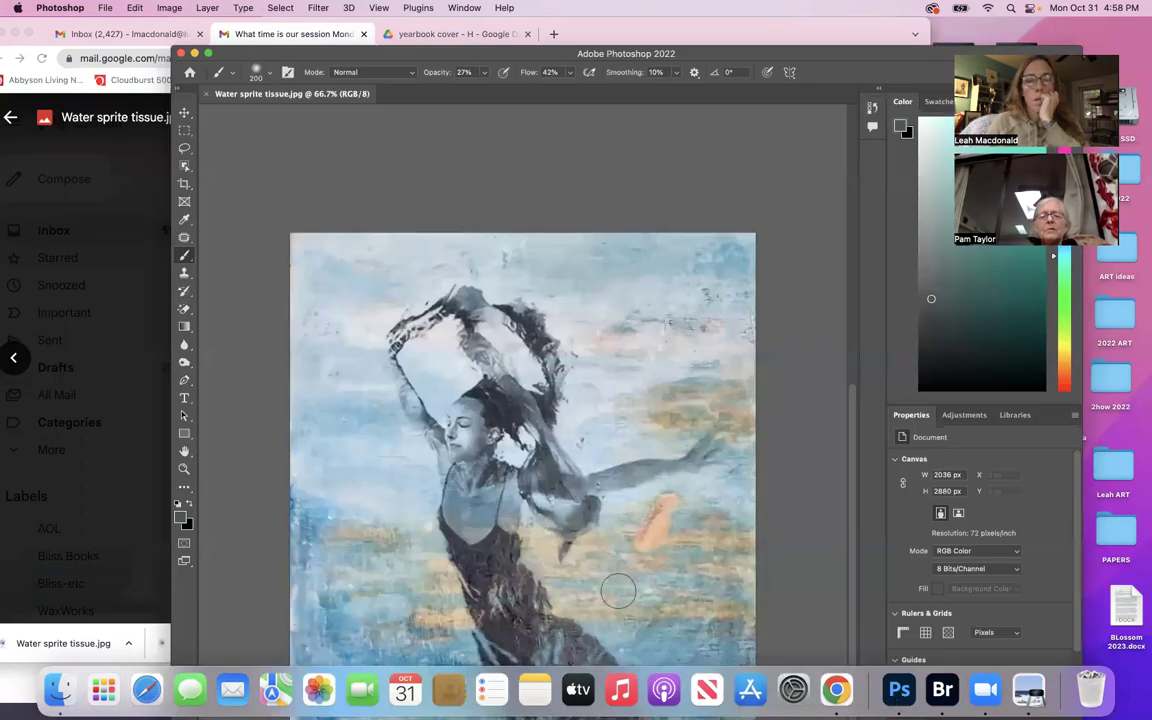
scroll(643, 583, down, 6)
scroll(643, 583, up, 2)
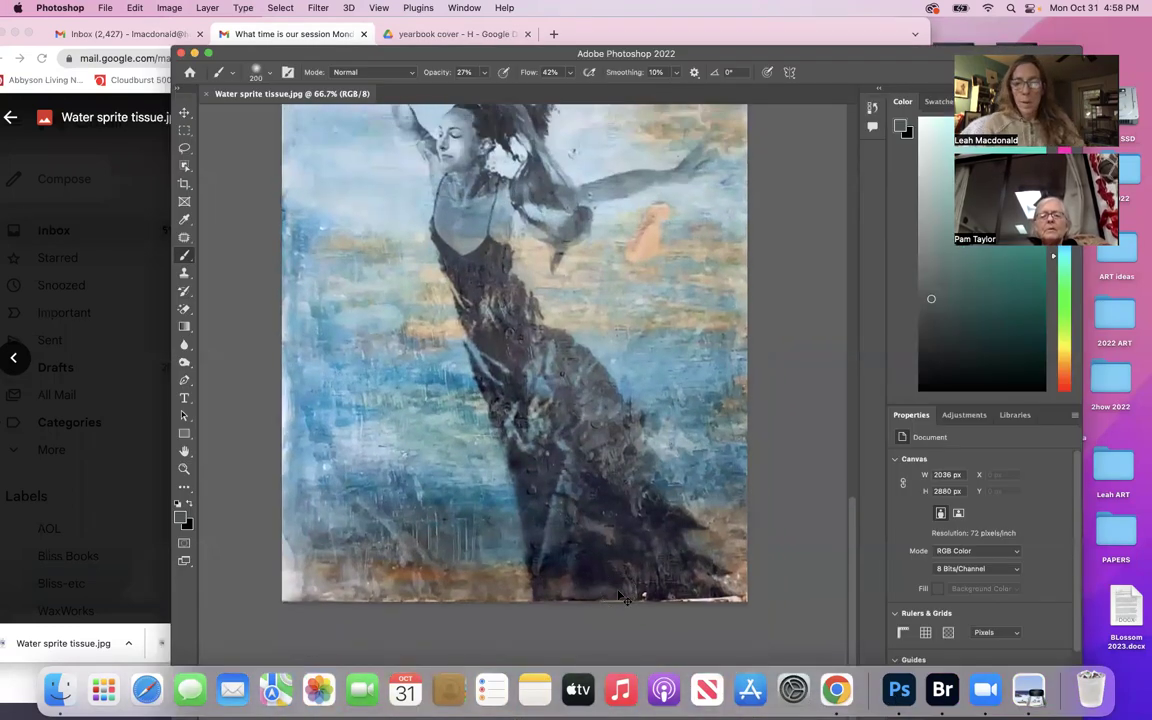
key(super+minus)
key(super+minus)
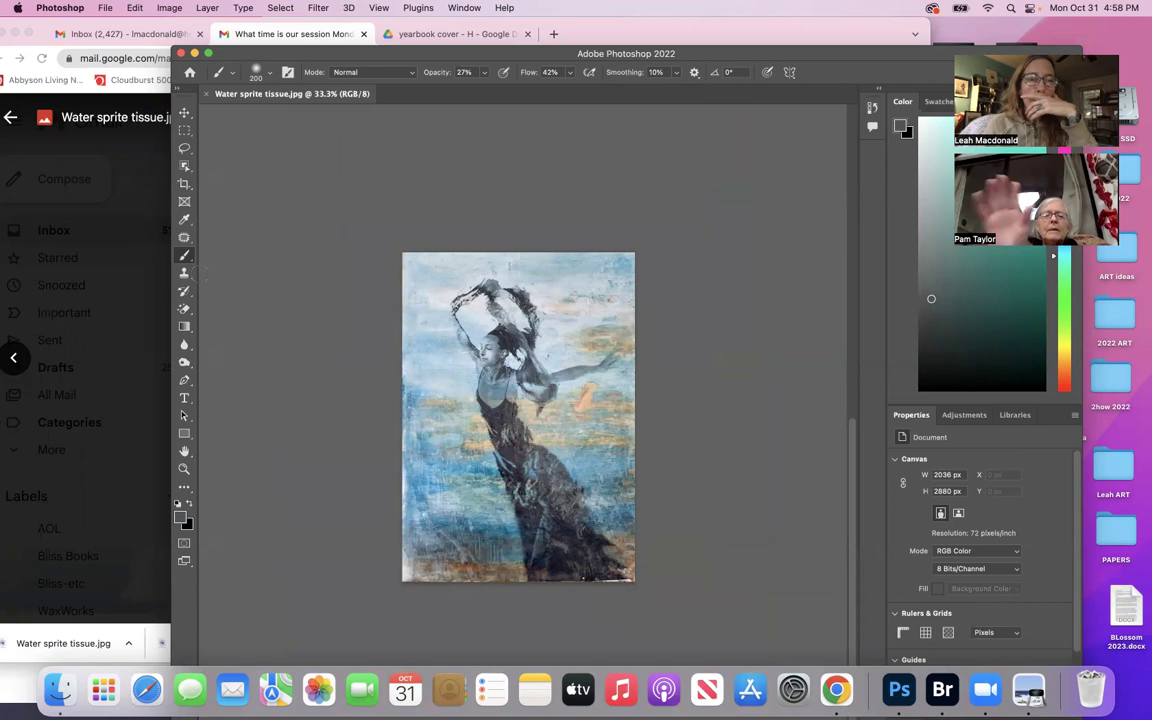
Sample a pale tone from the sky and brush it over the dancer's chest and raised arm, reducing the brush size to 100.
key(i)
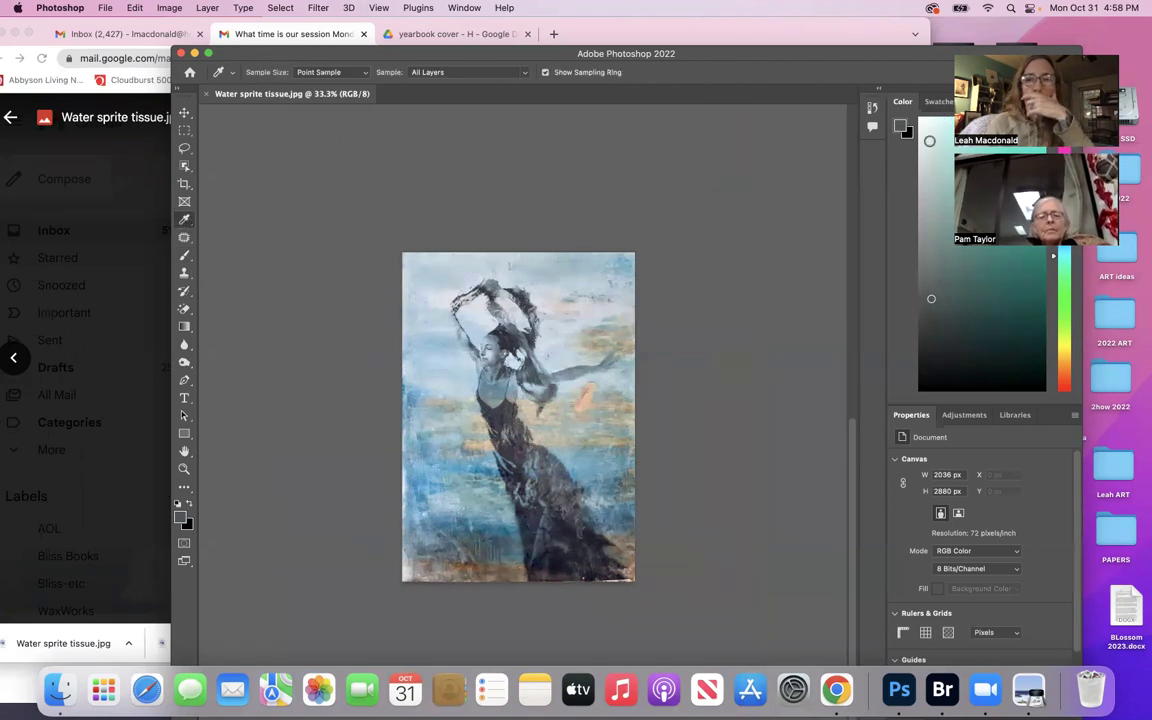
click(428, 346)
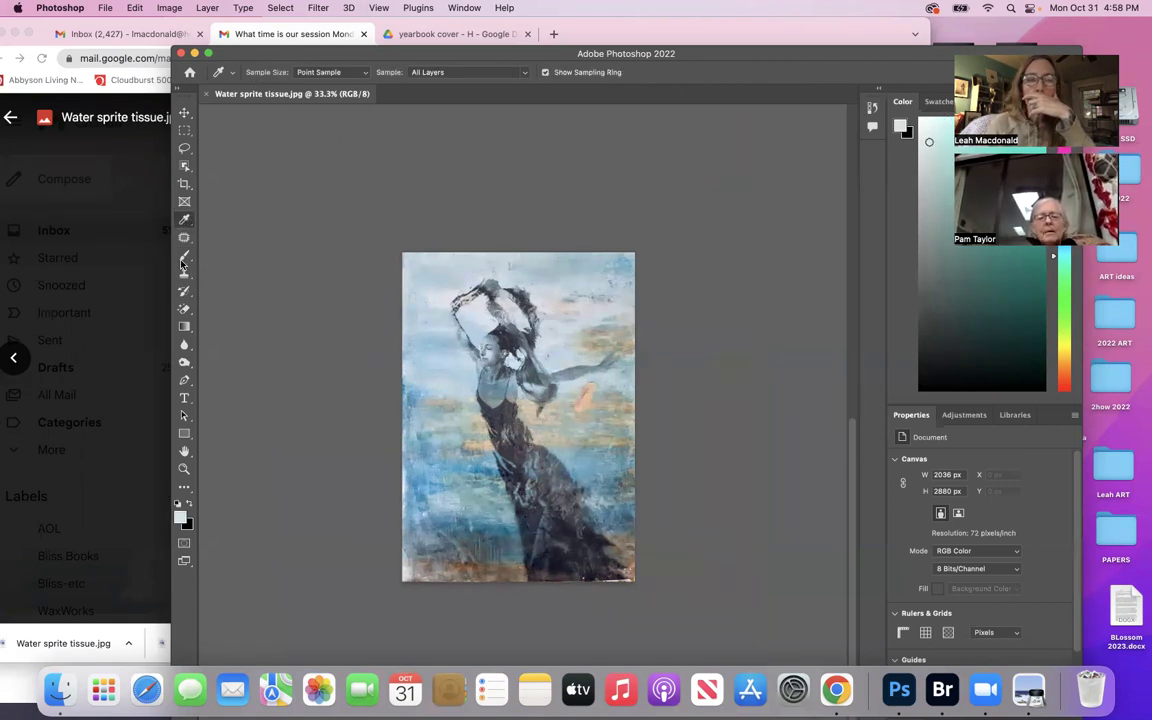
key(b)
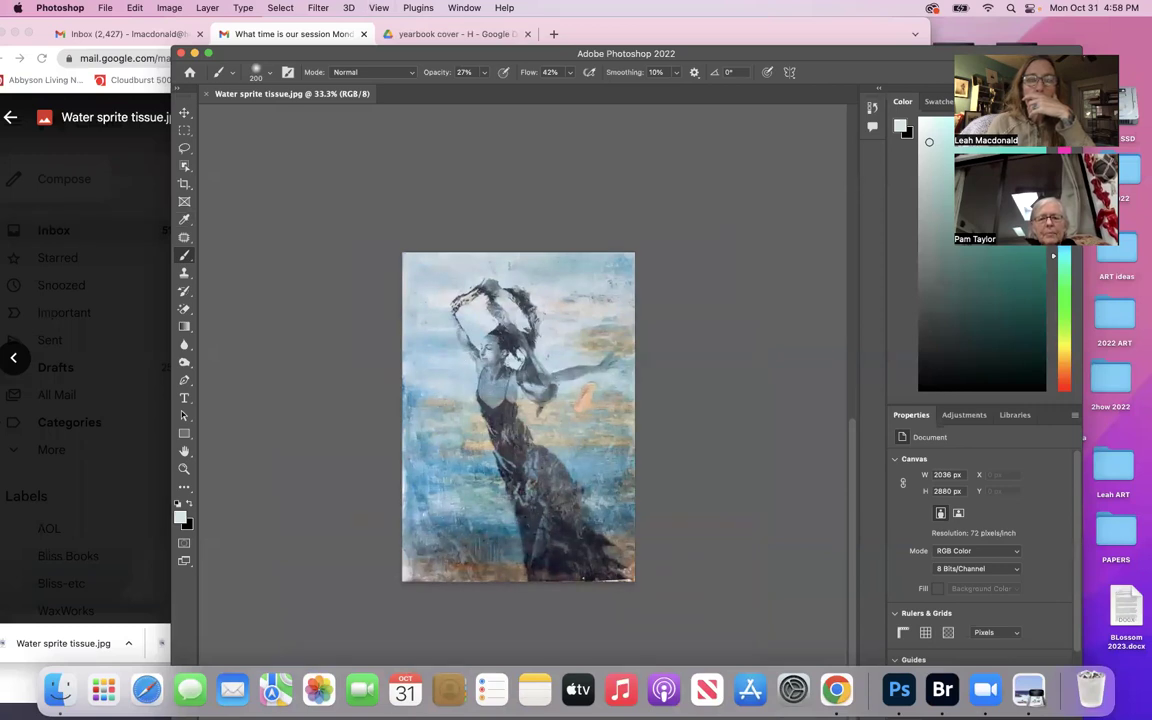
drag(440, 340, 445, 360)
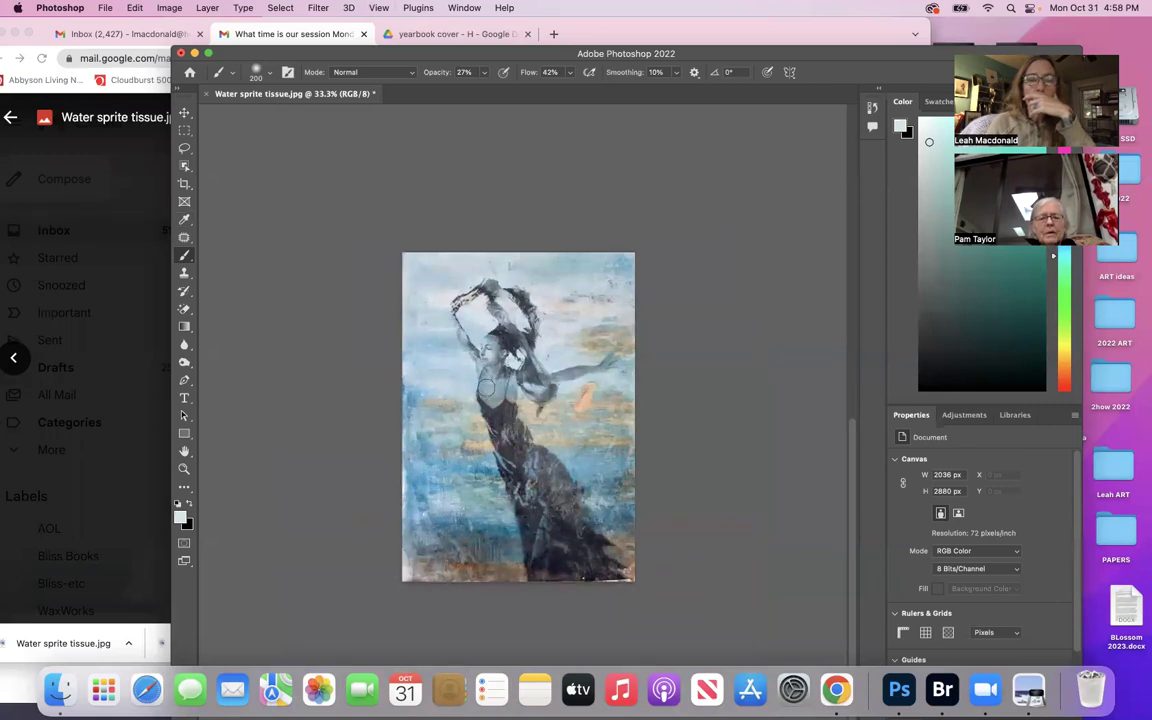
mouse_move(493, 398)
mouse_down()
mouse_move(488, 345)
mouse_move(489, 391)
mouse_move(488, 350)
mouse_move(511, 395)
mouse_move(511, 343)
mouse_move(501, 340)
mouse_move(537, 327)
mouse_move(600, 364)
mouse_move(438, 308)
mouse_move(430, 317)
mouse_move(420, 303)
mouse_move(457, 318)
mouse_up()
key(bracketleft)
key(bracketleft)
key(bracketleft)
key(bracketleft)
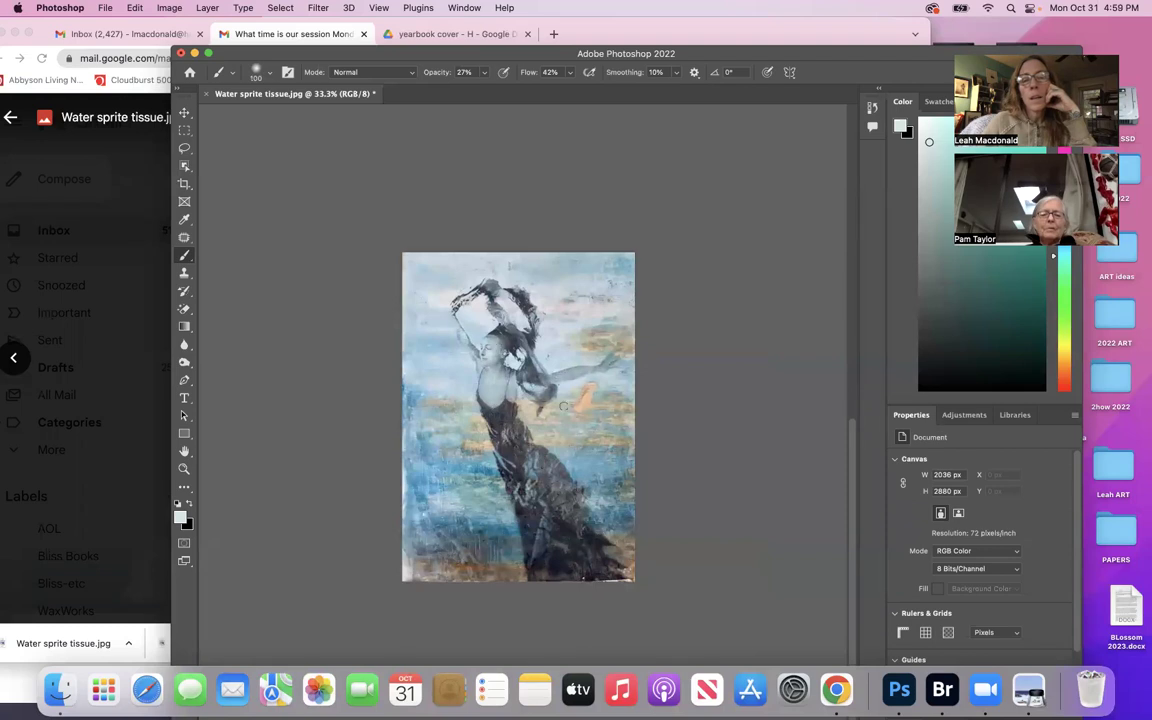
Brush a sampled light grey over the dancer's chest and outstretched arm, and pick a near-black paint colour.
key(x)
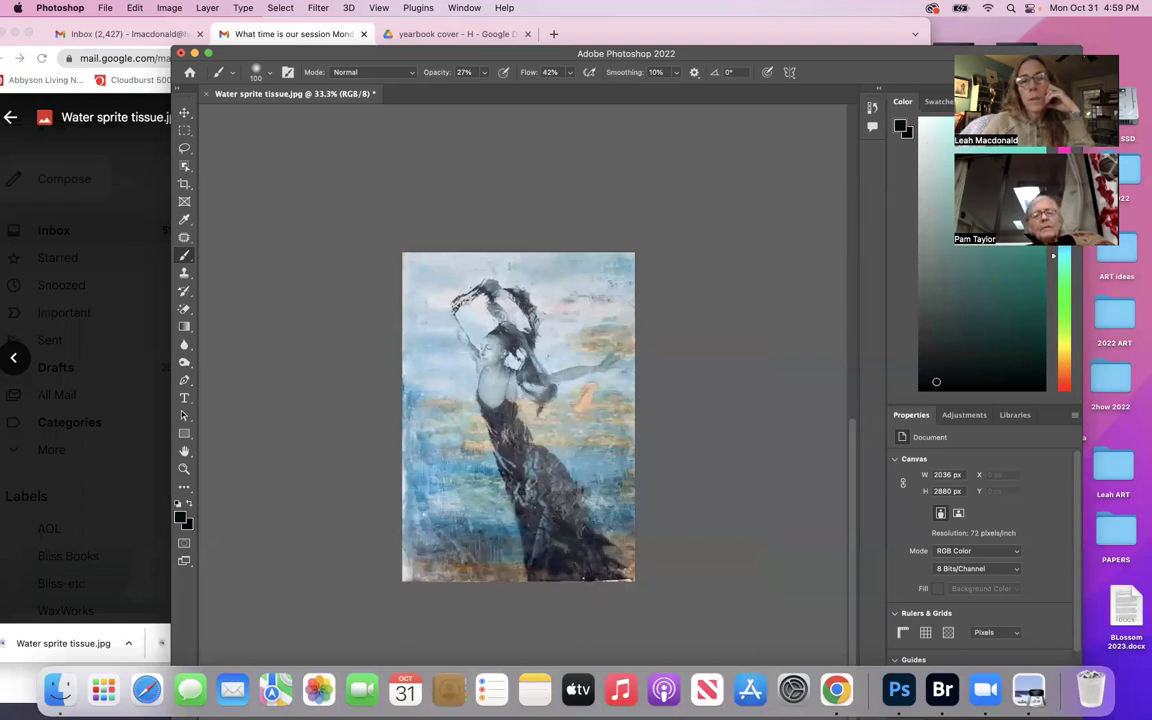
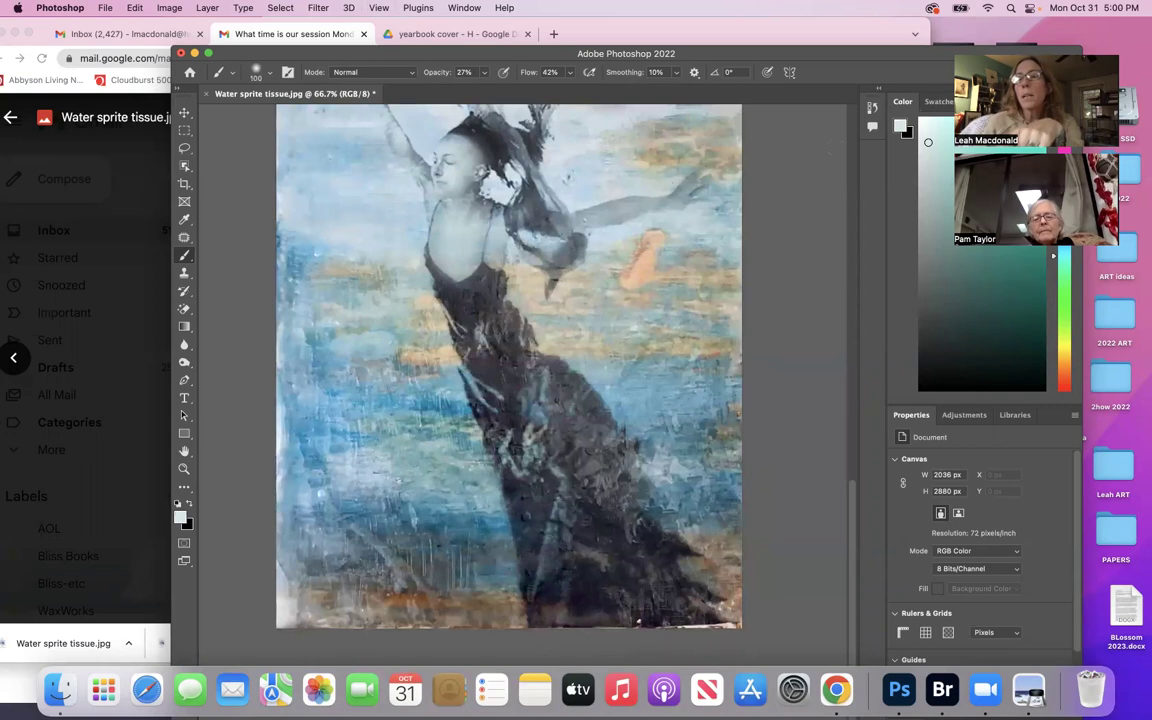
drag(914, 55, 754, 52)
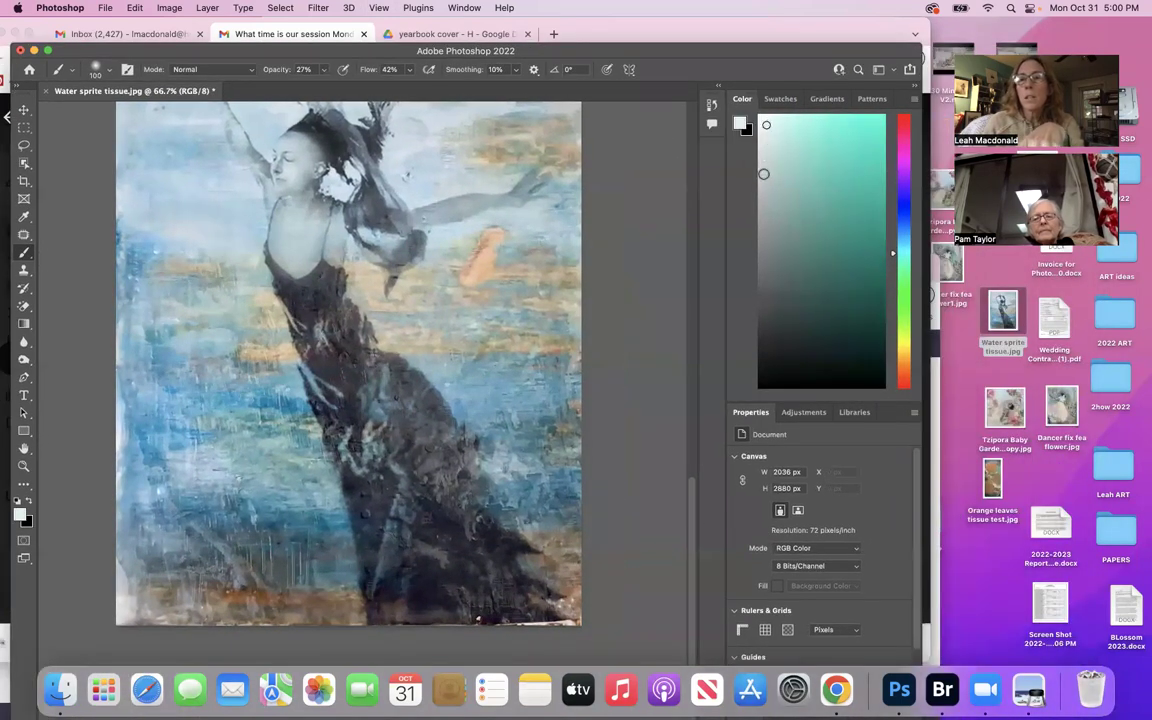
alt+click(396, 133)
mouse_move(289, 213)
mouse_down()
mouse_move(216, 127)
mouse_move(433, 239)
mouse_up()
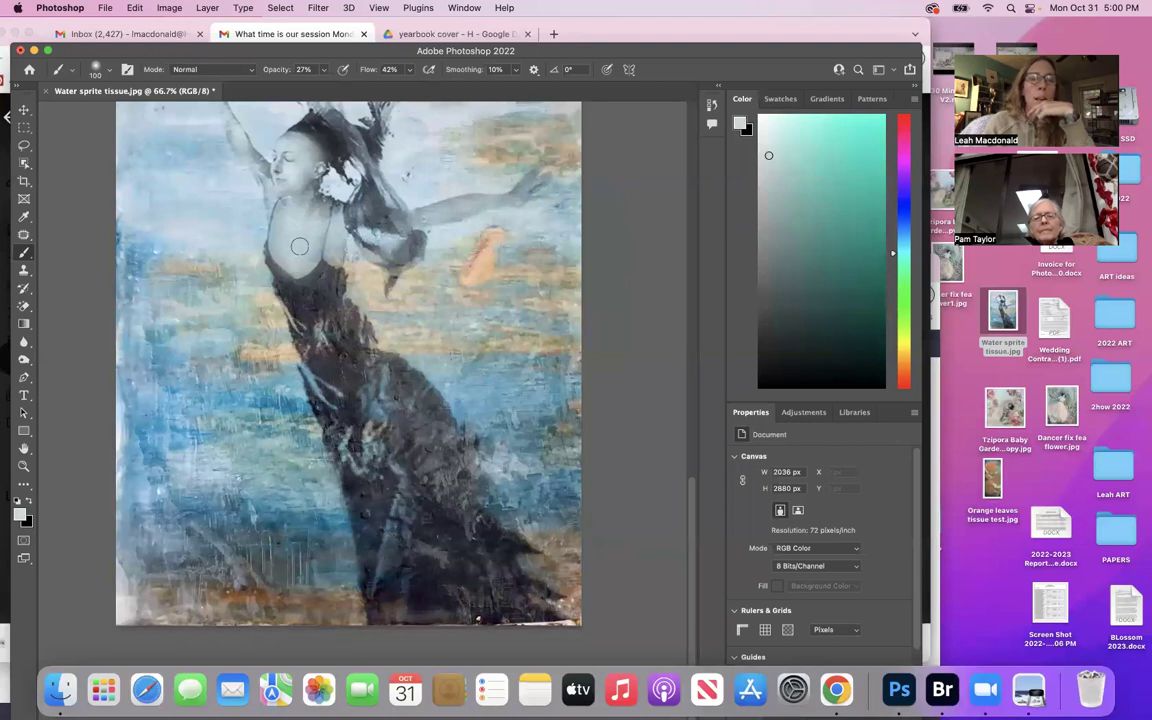
click(785, 373)
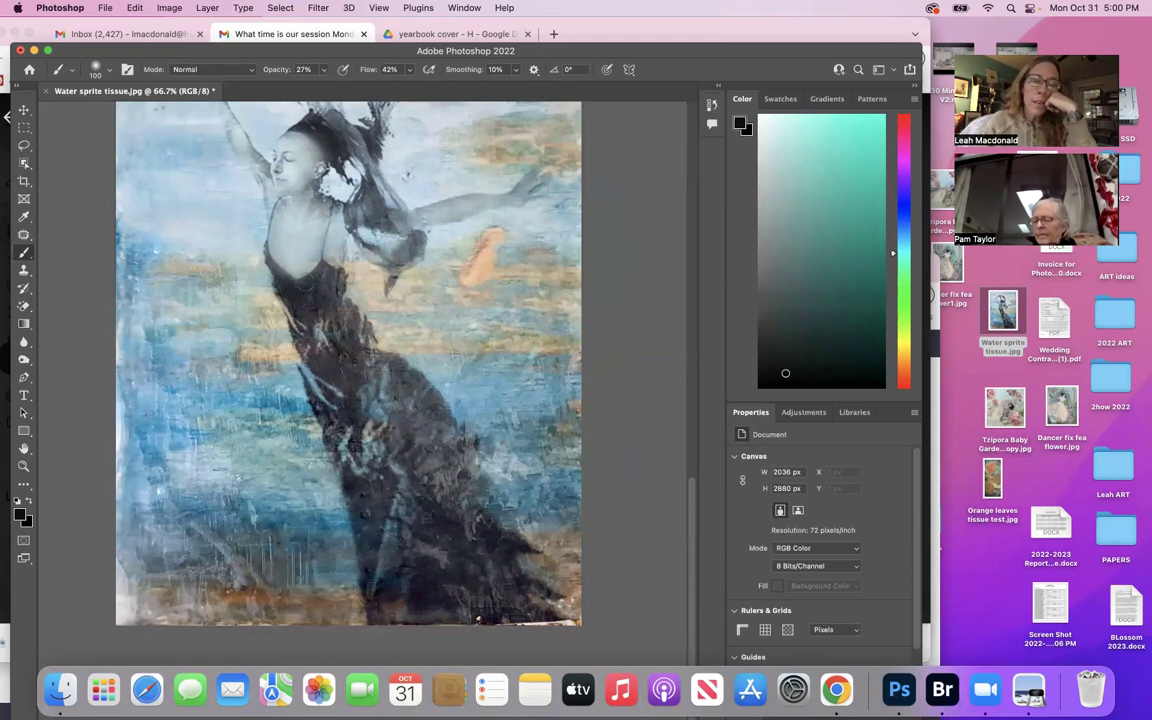
Patch the orange streak below the dancer's outstretched arm with nearby background texture and deselect it.
scroll(305, 282, up, 2)
scroll(305, 282, up, 4)
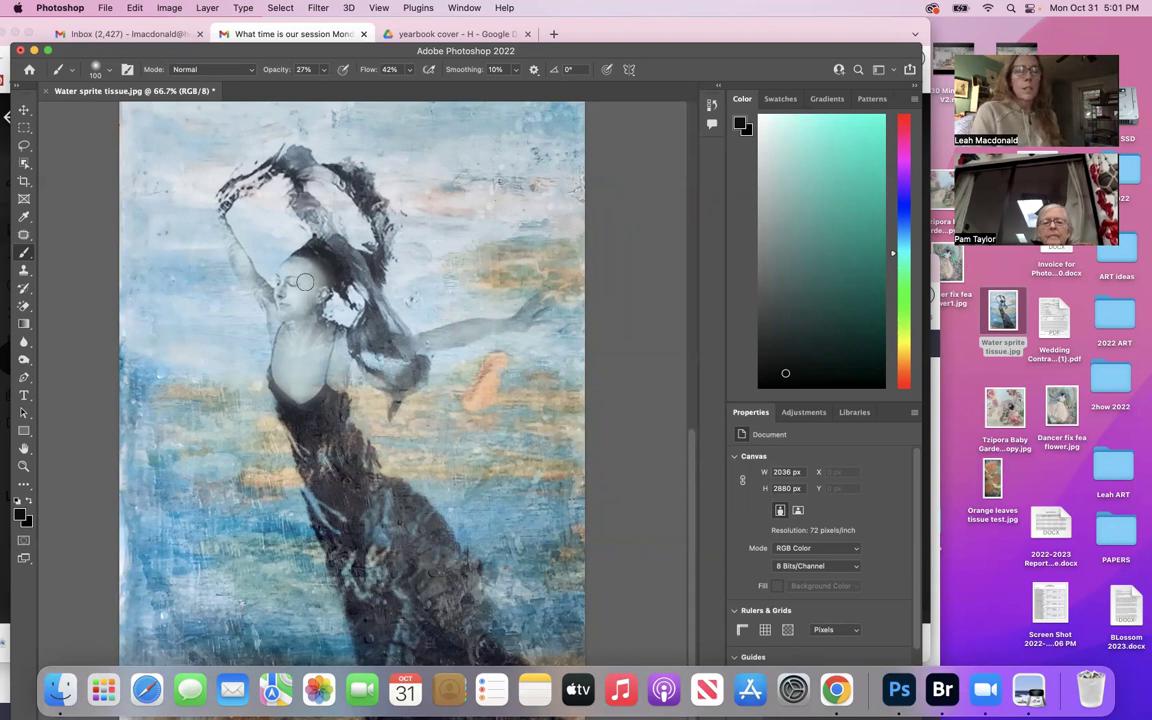
scroll(305, 283, down, 5)
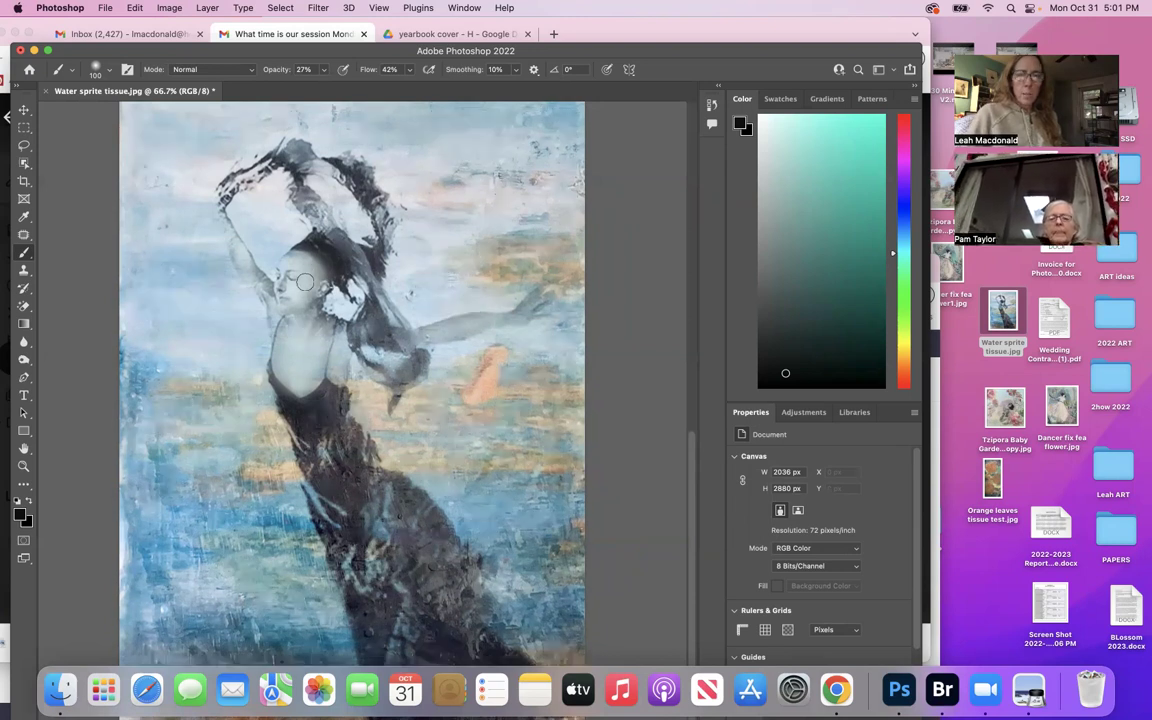
scroll(305, 283, down, 3)
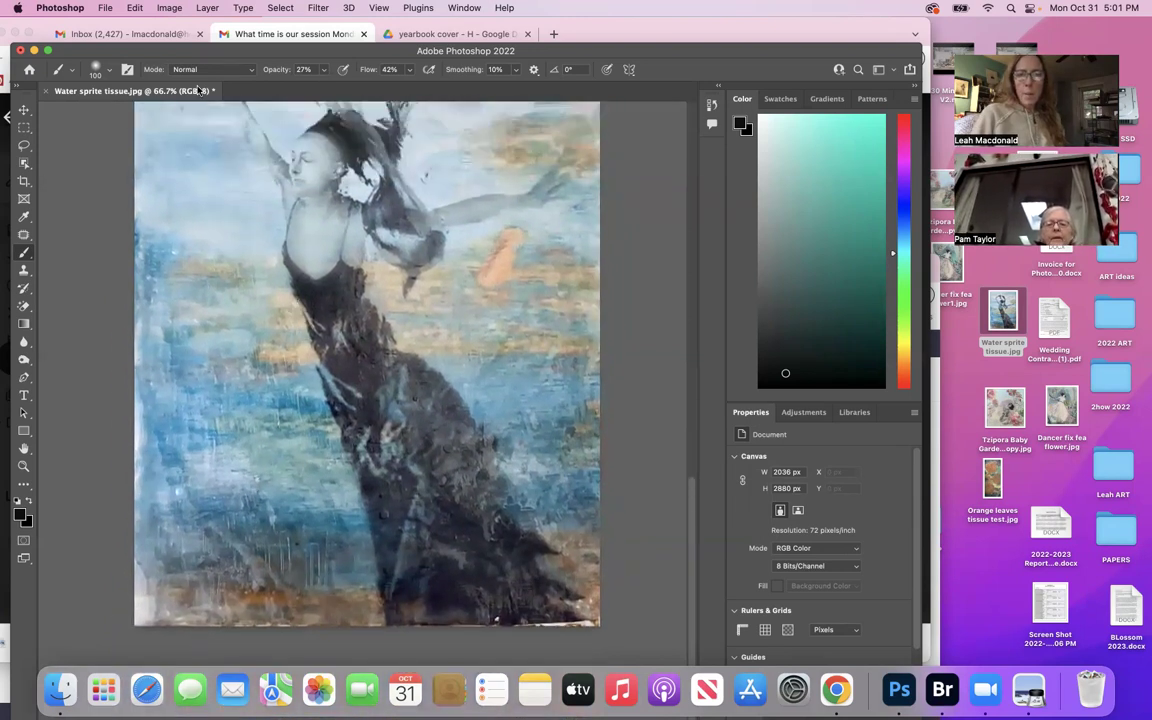
click(24, 234)
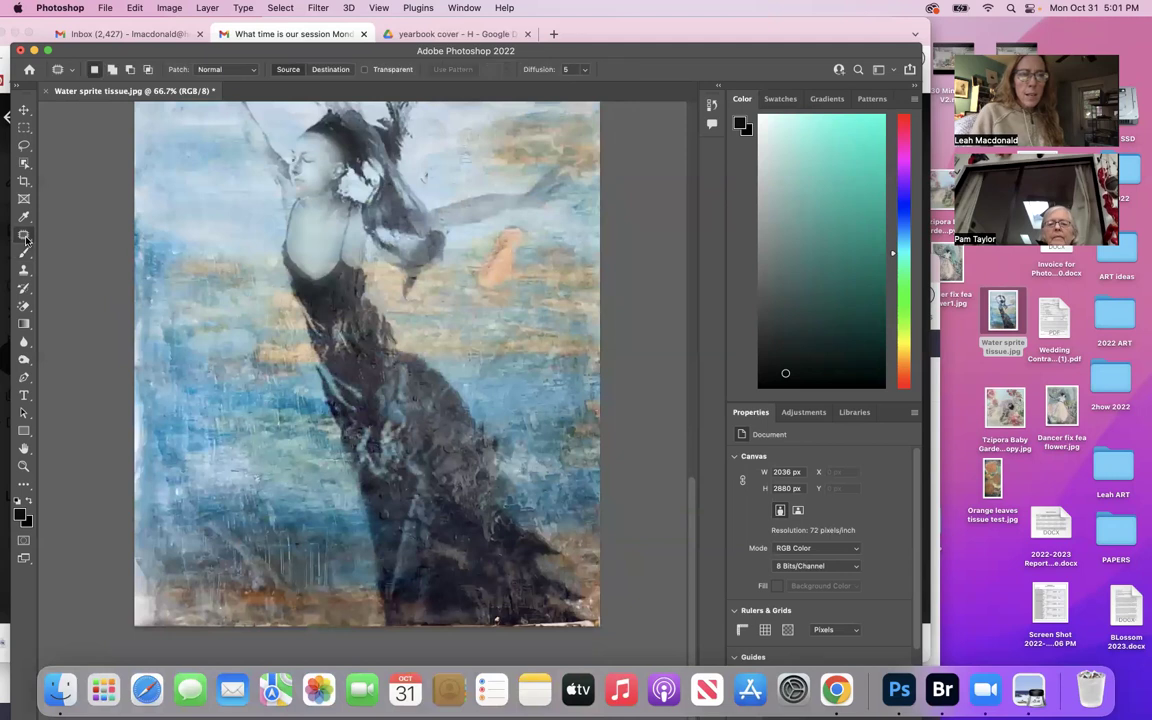
mouse_move(533, 228)
mouse_down()
mouse_move(486, 248)
mouse_move(510, 264)
mouse_move(540, 257)
mouse_move(532, 230)
mouse_move(568, 247)
mouse_move(468, 270)
mouse_move(487, 292)
mouse_move(545, 283)
mouse_up()
key(super+d)
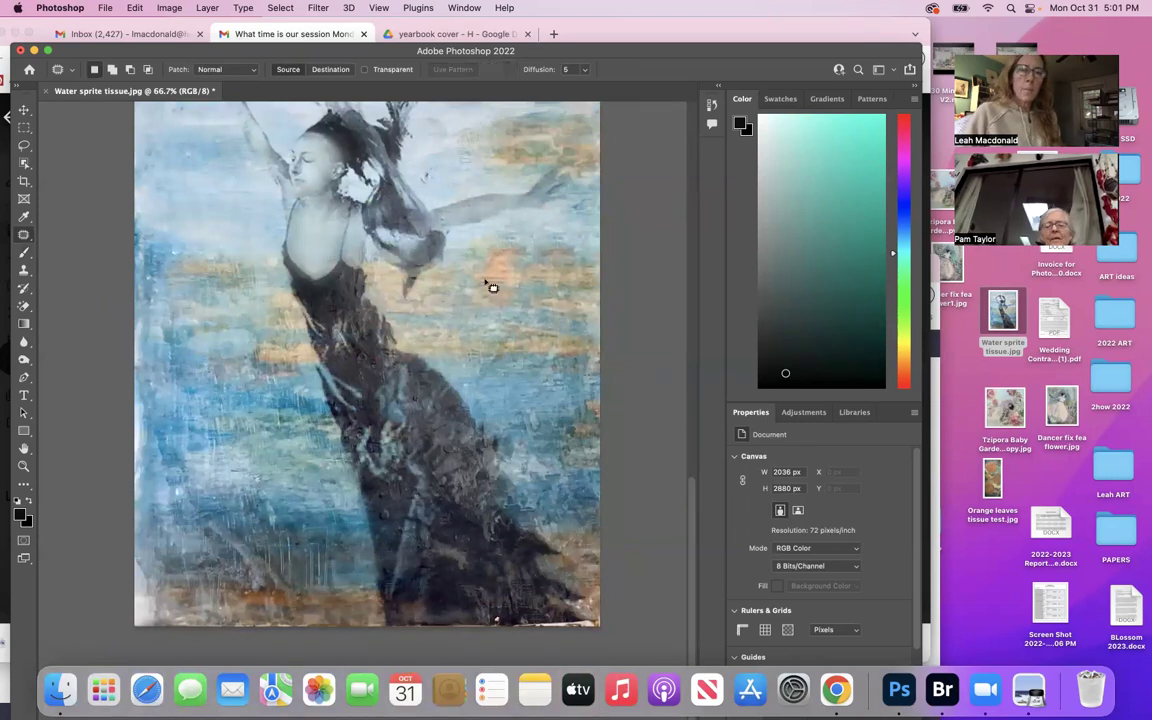
Patch the small dark specks in the sky above the dancer's outstretched arm.
scroll(465, 245, up, 1)
mouse_move(436, 180)
mouse_down()
mouse_move(422, 185)
mouse_move(450, 188)
mouse_up()
click(468, 195)
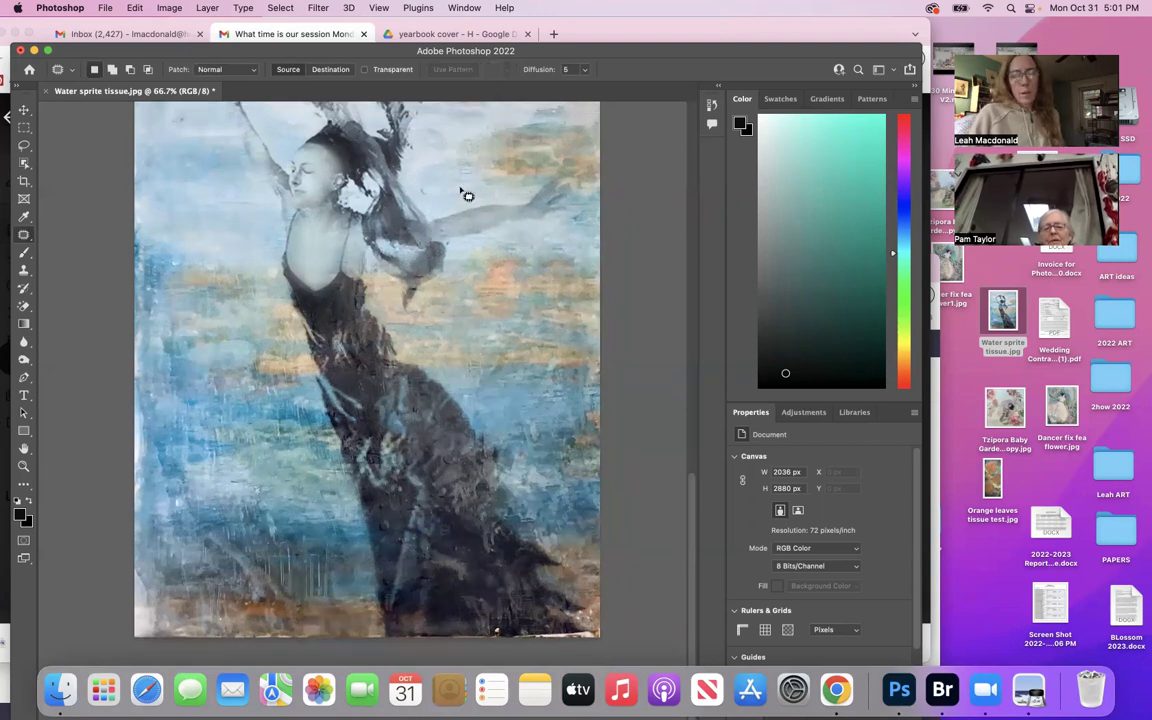
Examine the drips, streaks and pale corner in the painting's lower-left background up close.
key(super+minus)
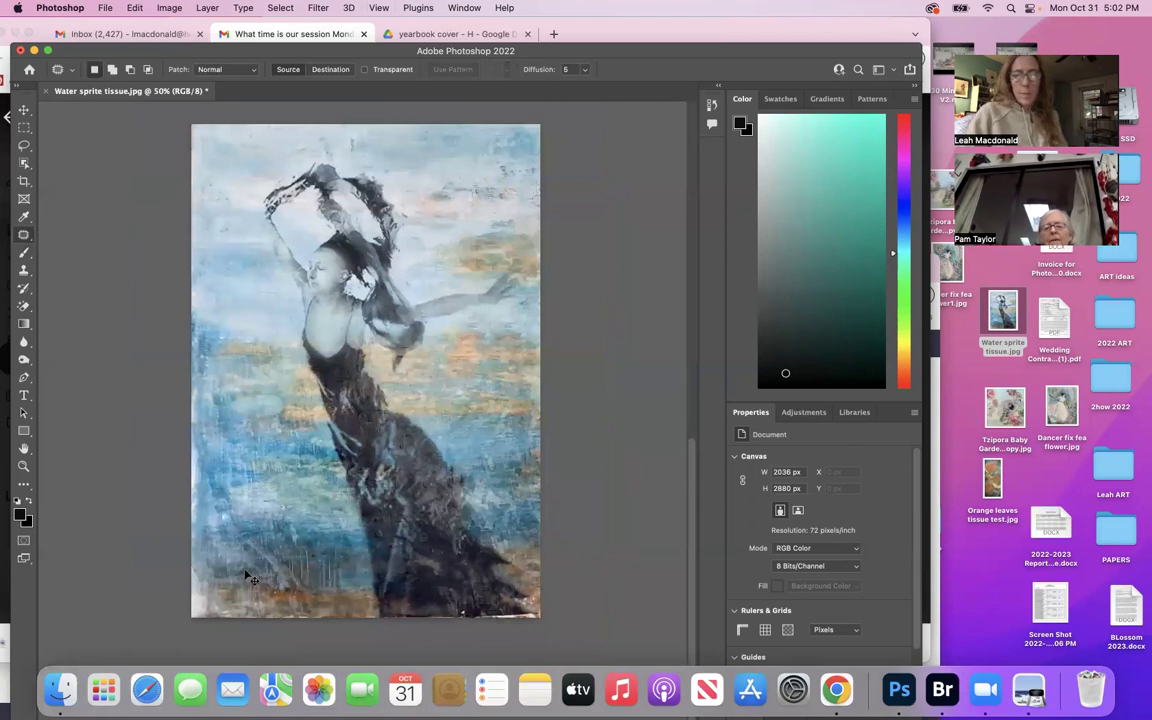
scroll(247, 577, up, 5)
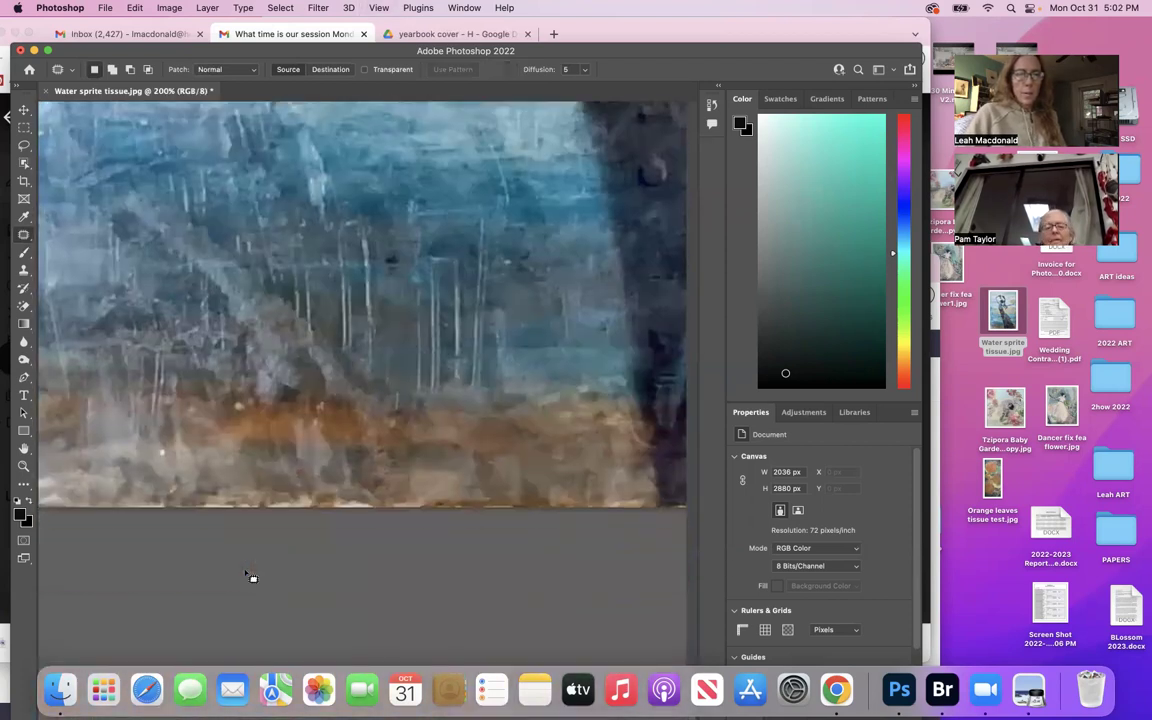
scroll(252, 577, left, 10)
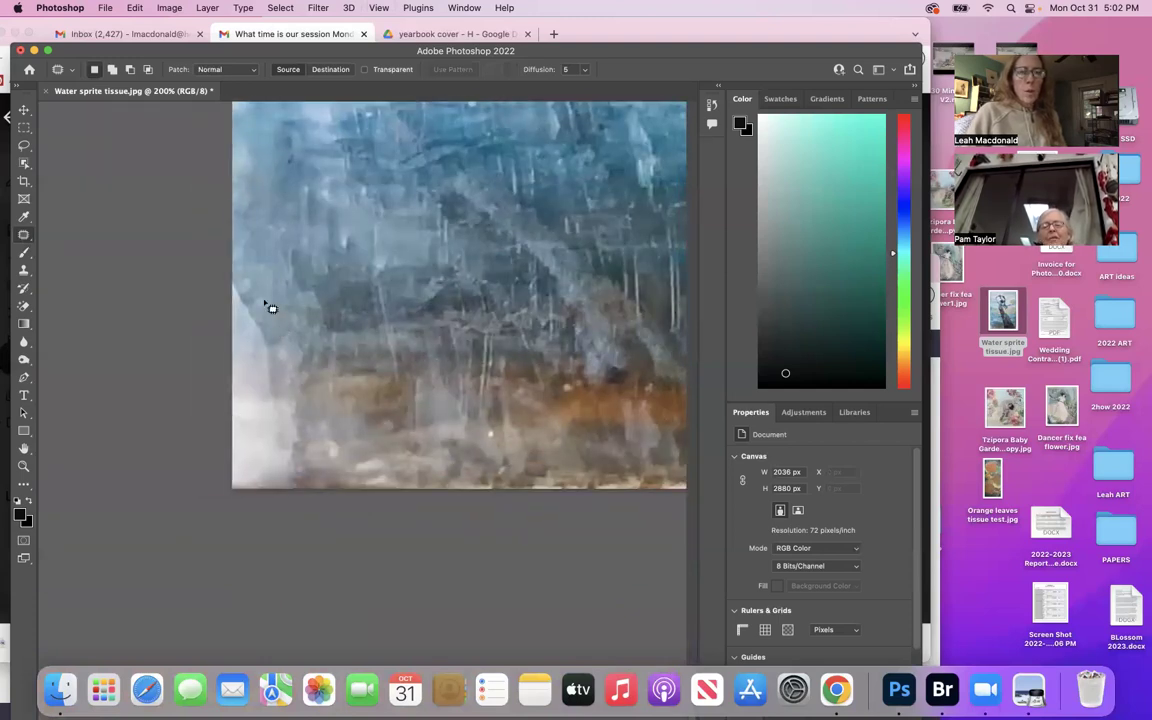
scroll(270, 307, up, 5)
scroll(270, 307, right, 4)
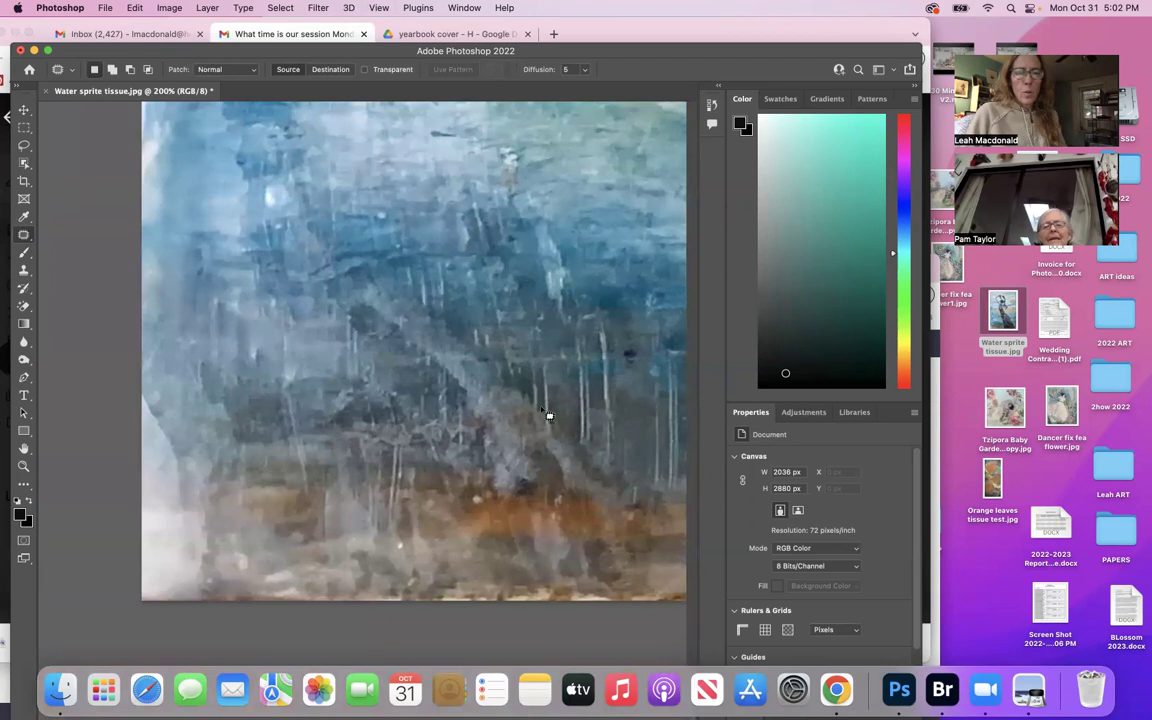
scroll(548, 415, right, 5)
scroll(548, 415, down, 1)
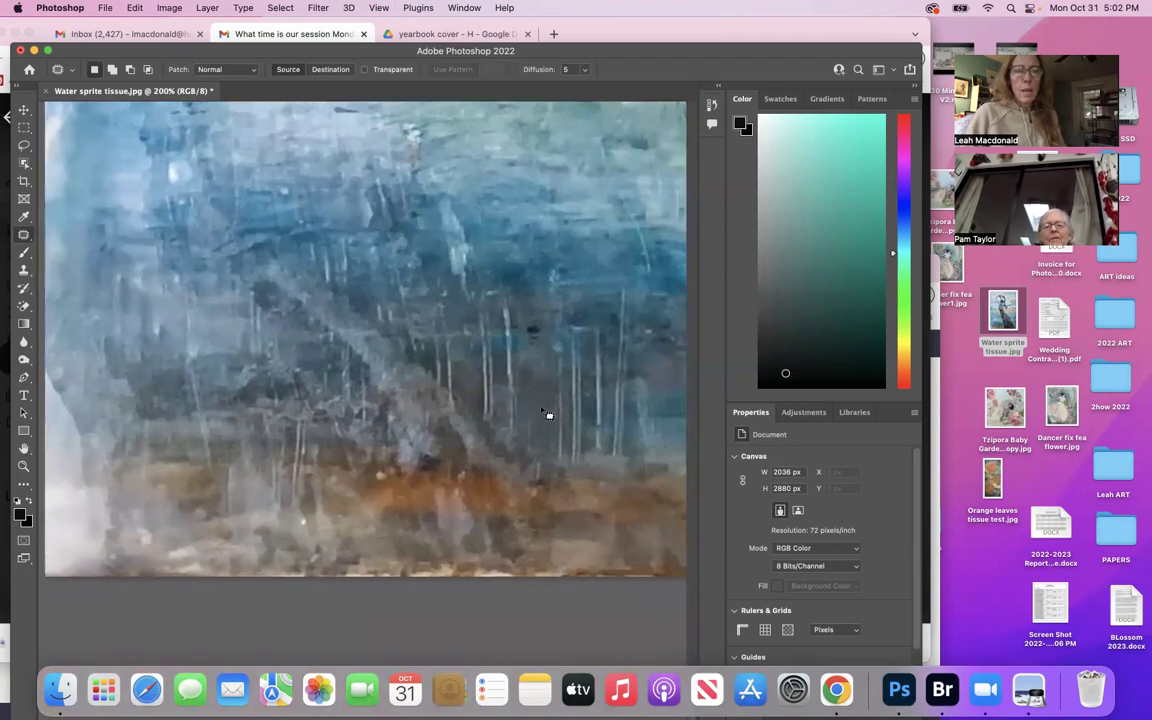
scroll(548, 415, left, 2)
scroll(548, 415, up, 8)
scroll(548, 415, up, 2)
scroll(548, 415, right, 1)
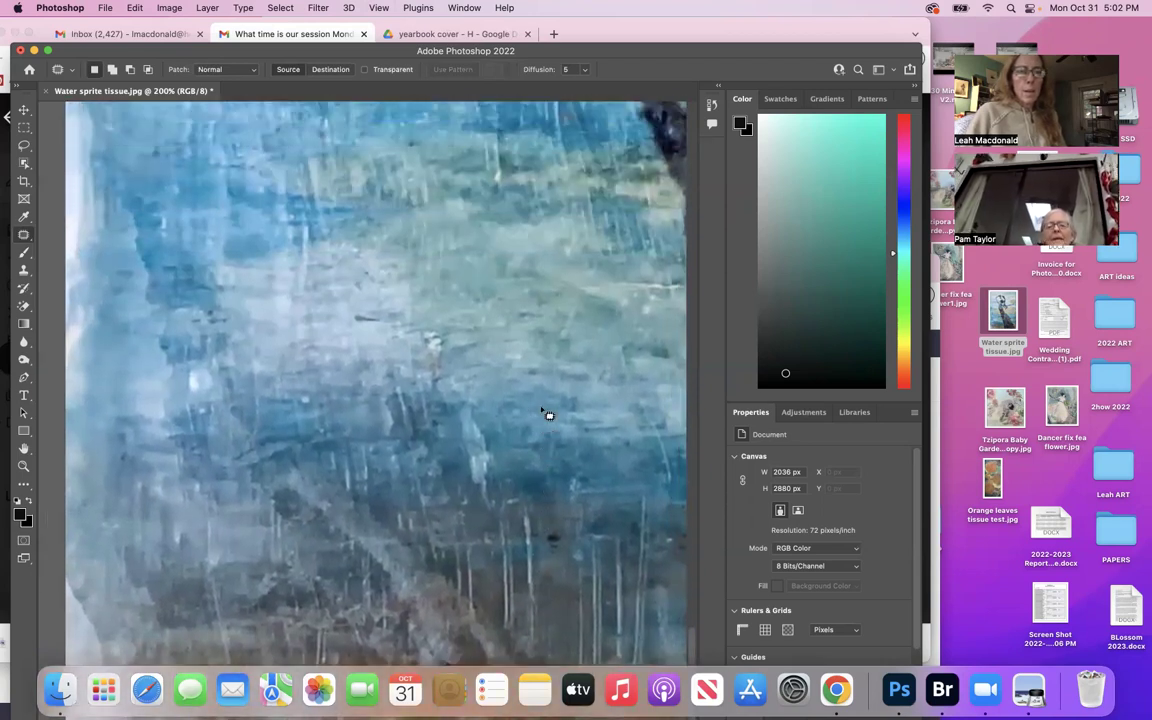
scroll(548, 415, down, 3)
scroll(548, 415, right, 1)
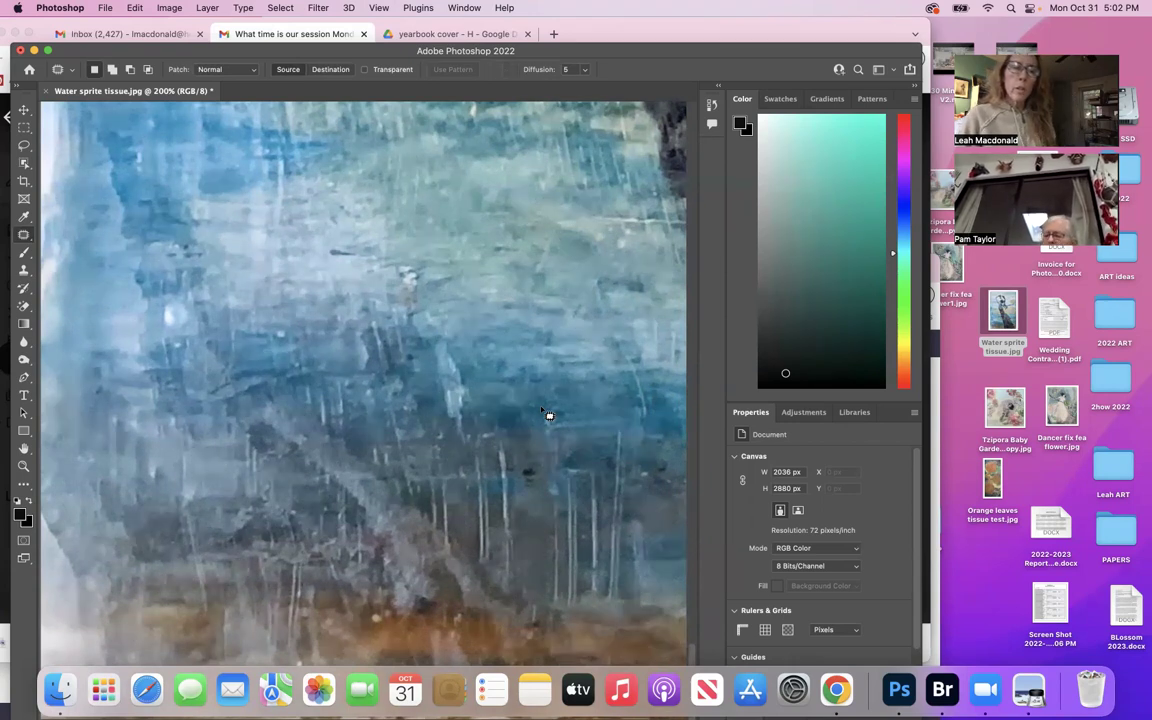
scroll(548, 415, down, 1)
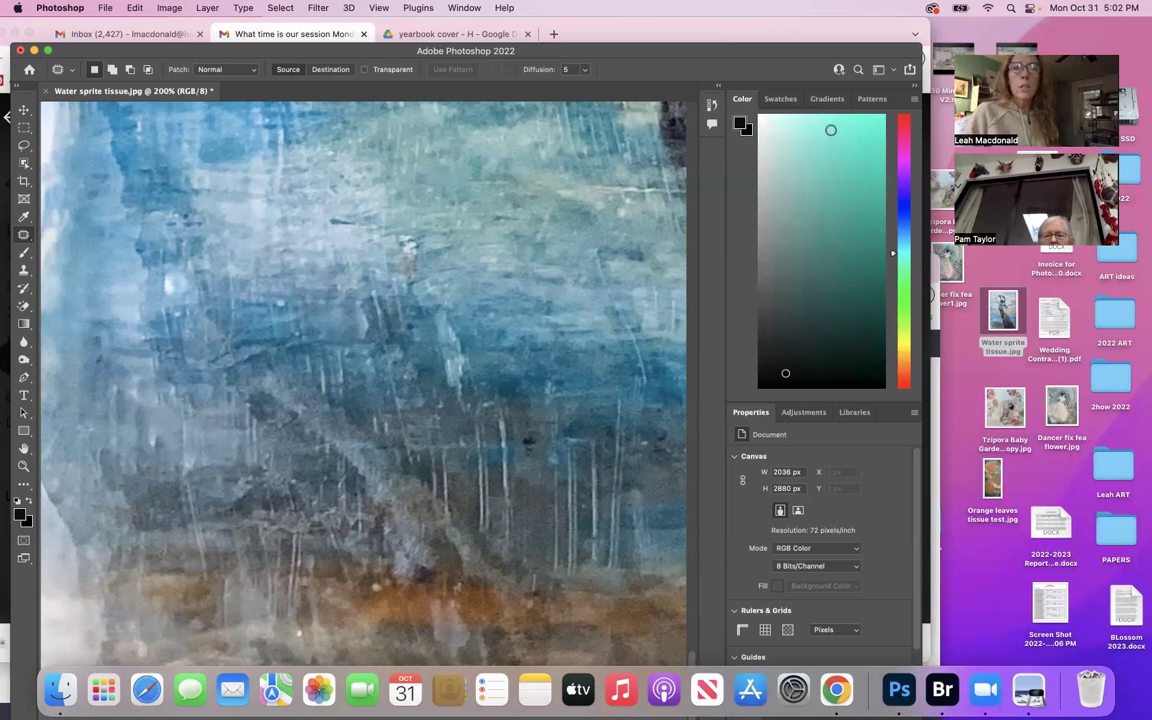
Reposition the application window and inspect the left background from beside the dress's bodice down to the bottom corner.
drag(852, 52, 914, 27)
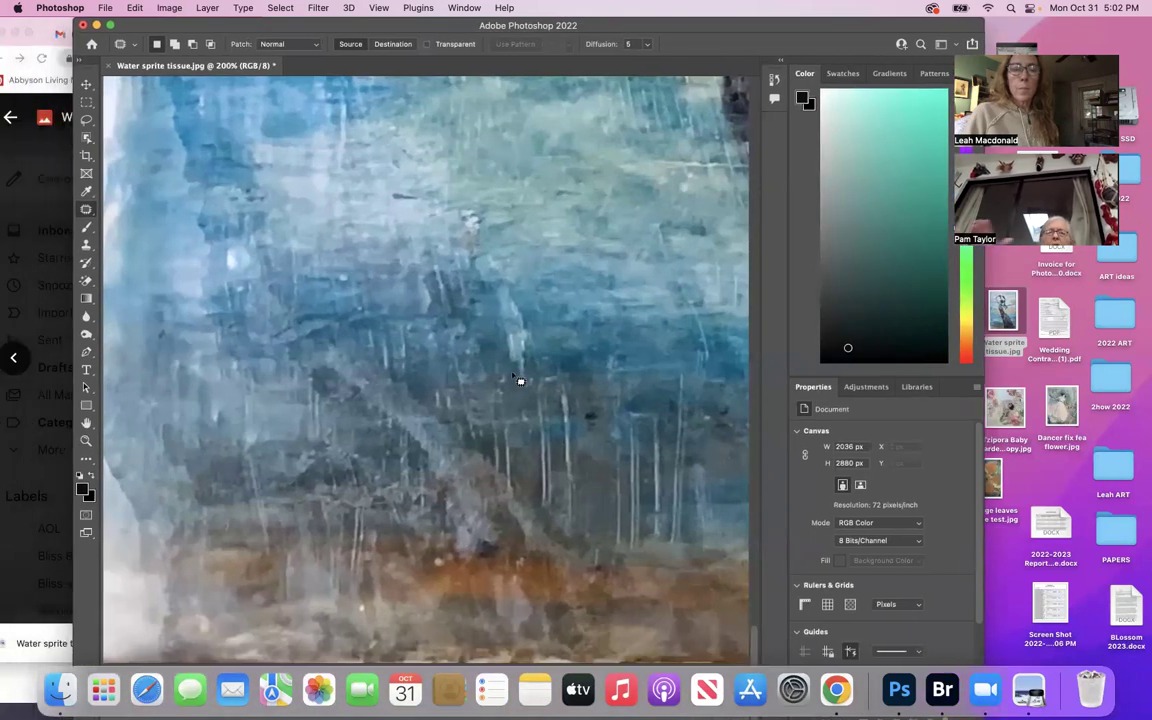
scroll(519, 380, up, 4)
scroll(519, 380, up, 10)
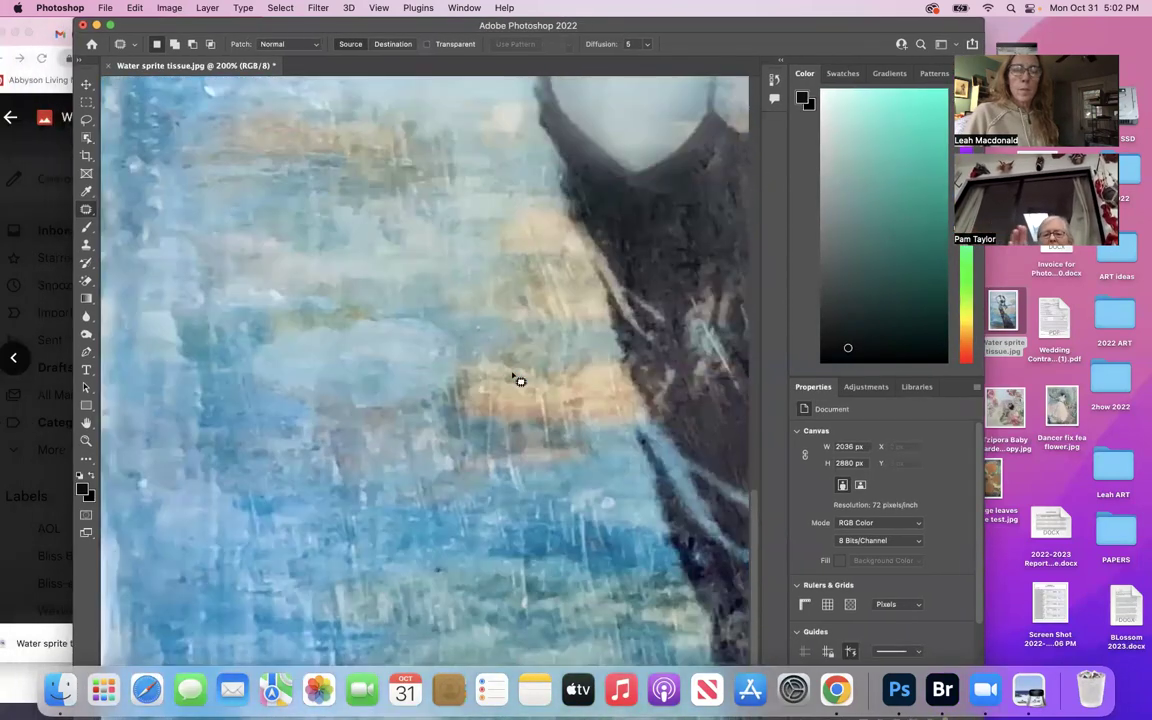
scroll(514, 378, down, 7)
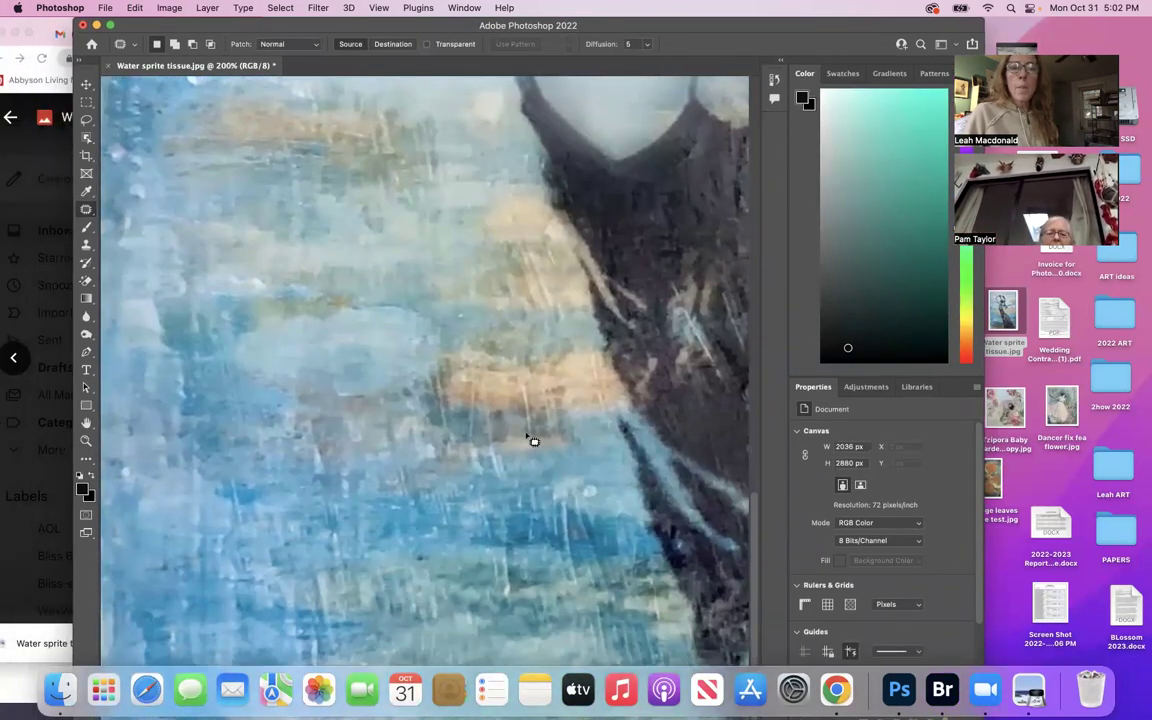
scroll(576, 518, down, 10)
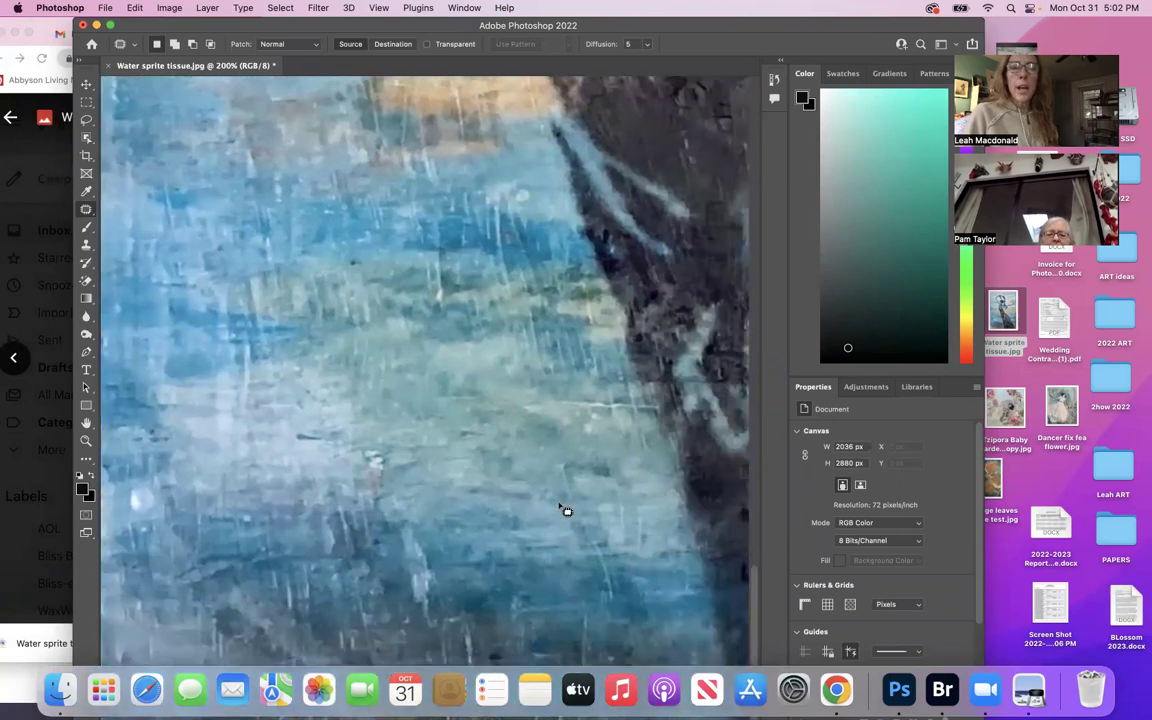
scroll(565, 511, down, 10)
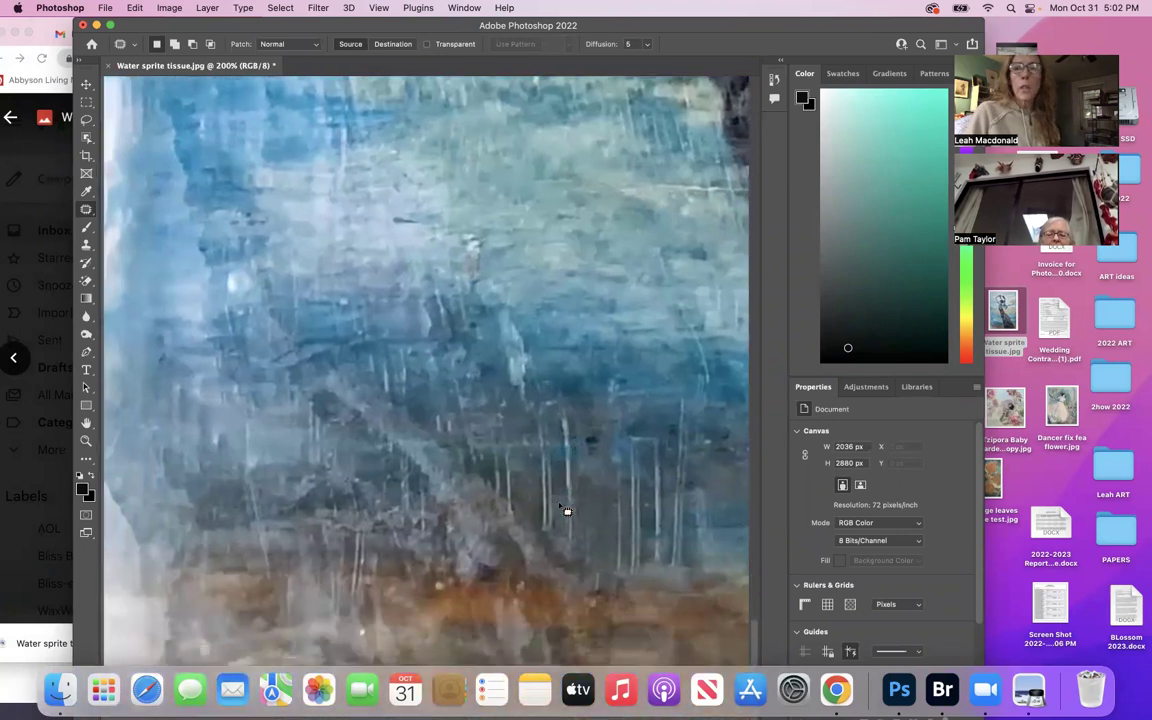
scroll(565, 511, left, 1)
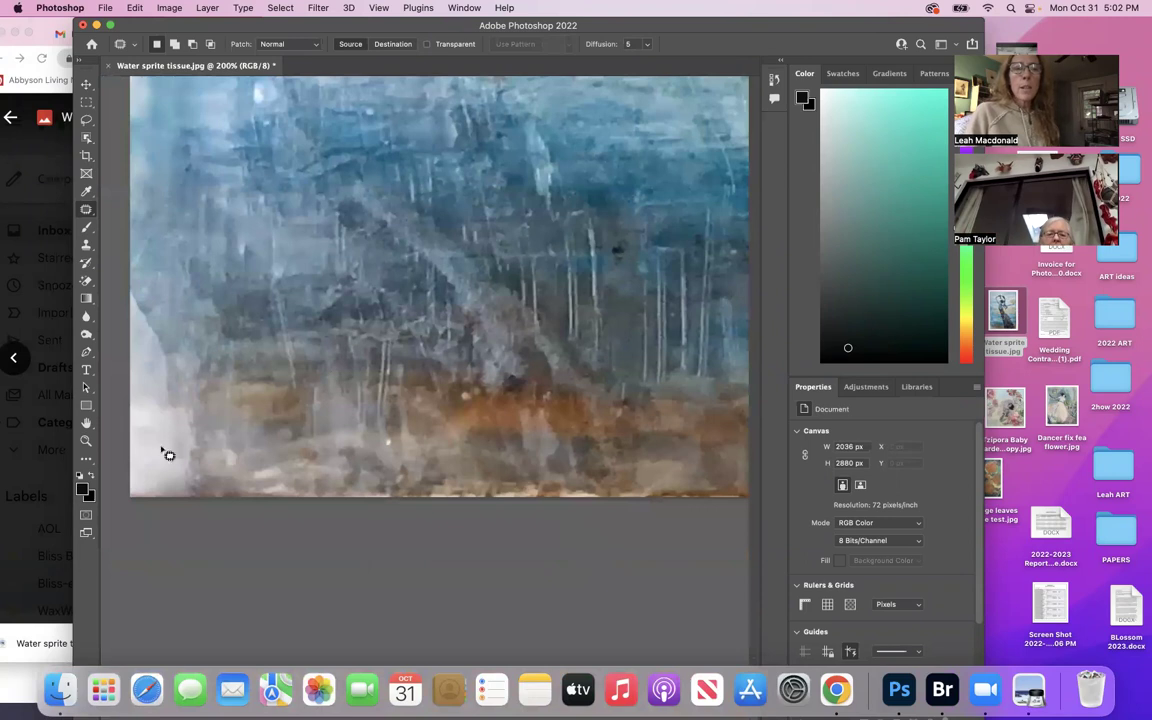
scroll(190, 512, up, 3)
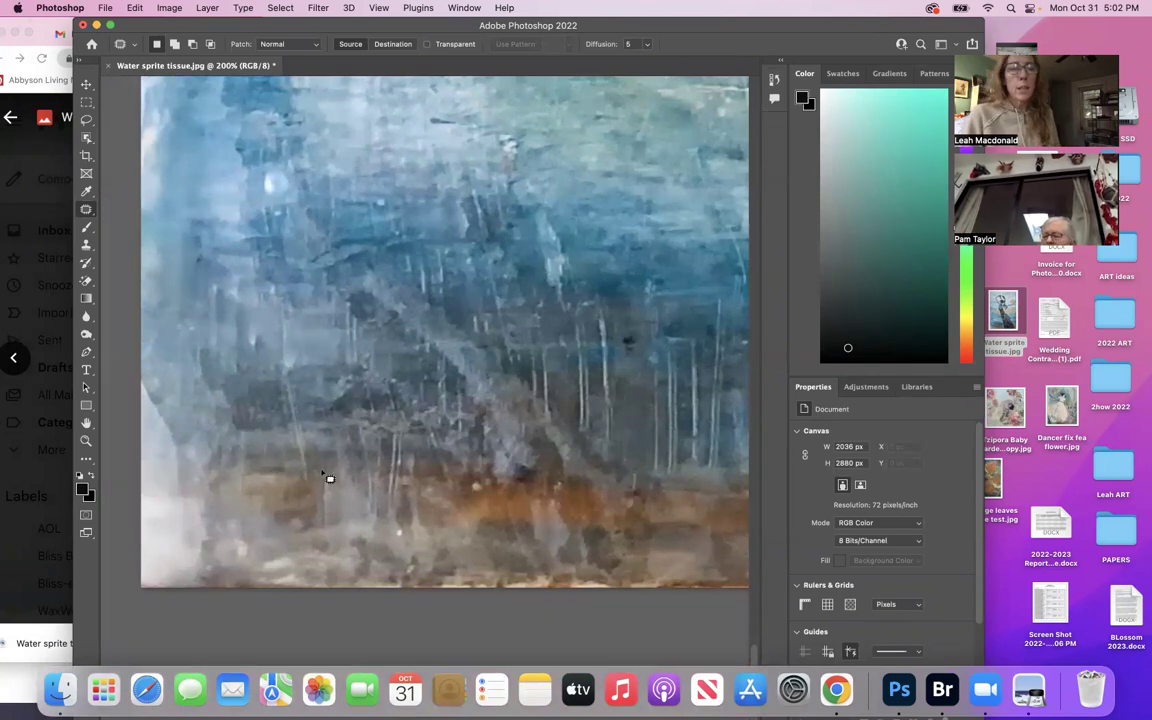
scroll(366, 419, up, 3)
scroll(366, 419, right, 1)
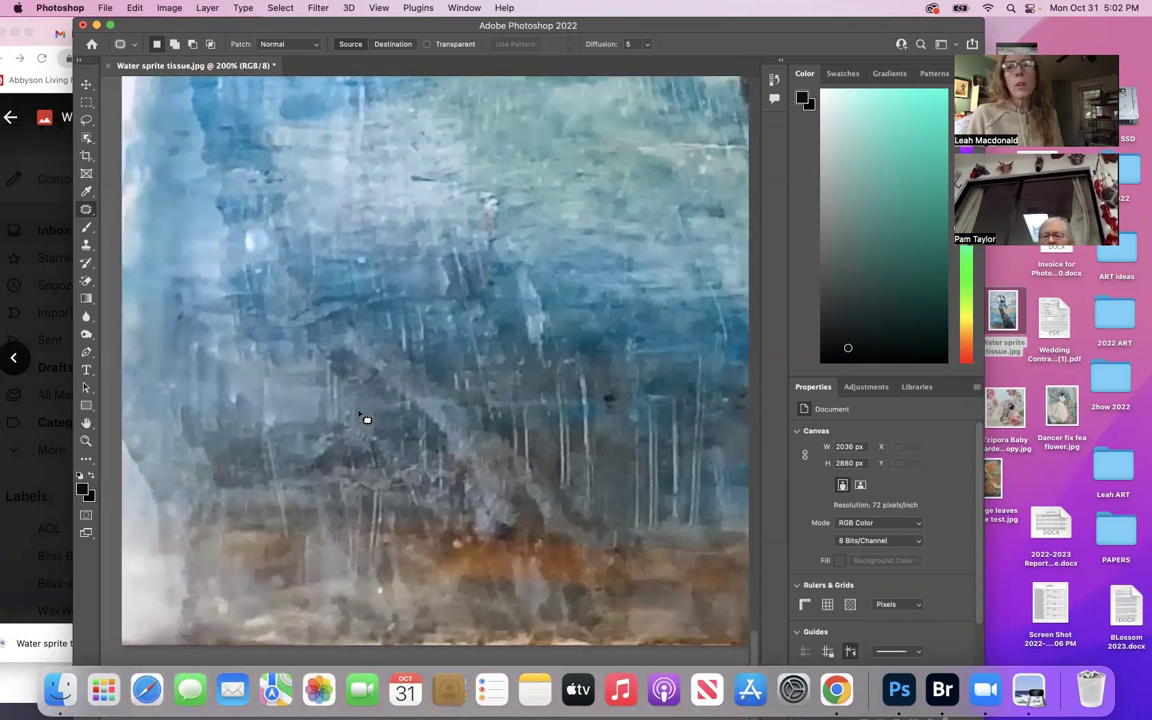
Patch the painting's pale lower-left corner, its left edge and the white specks along the dress's hem, and clear the selection.
key(super+minus)
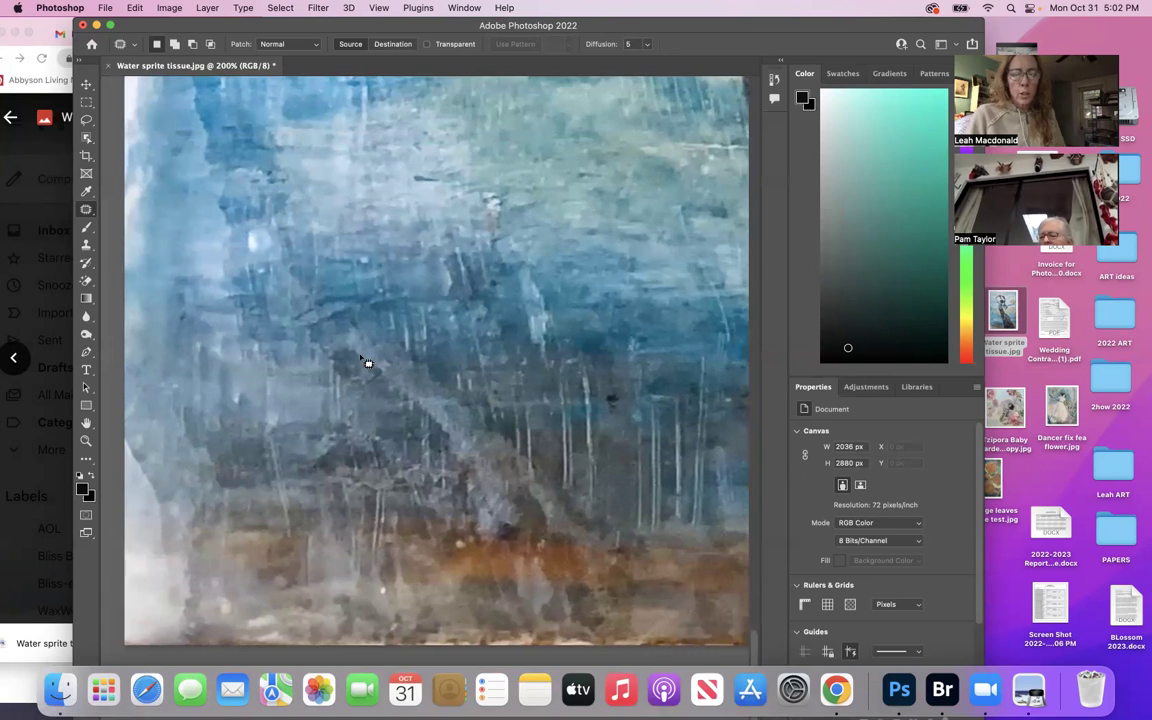
key(super+minus)
key(super+minus)
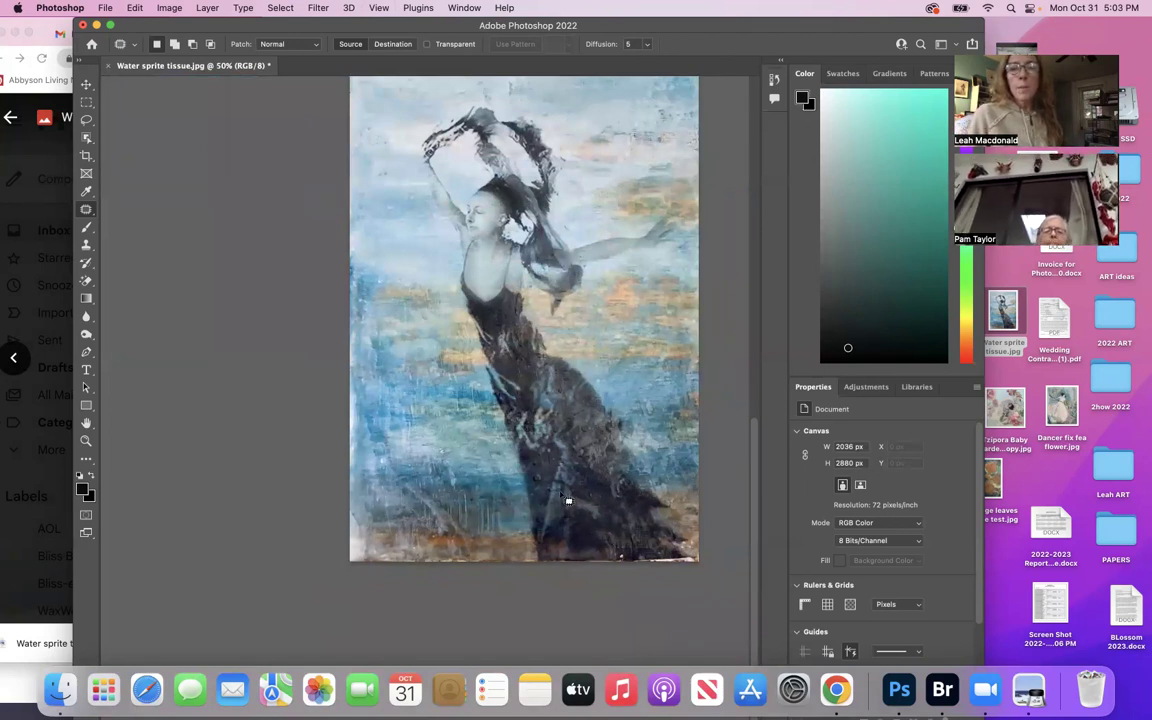
scroll(567, 500, up, 2)
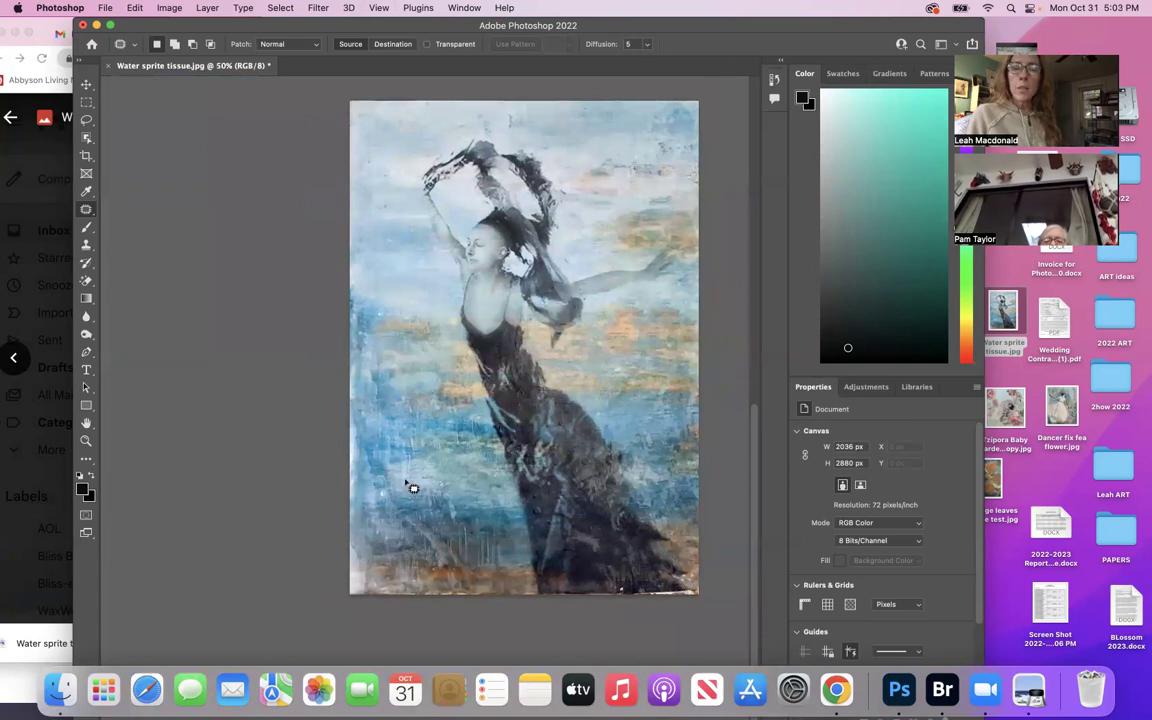
mouse_move(407, 559)
mouse_down()
mouse_move(375, 563)
mouse_move(352, 584)
mouse_move(380, 603)
mouse_move(373, 584)
mouse_up()
click(437, 584)
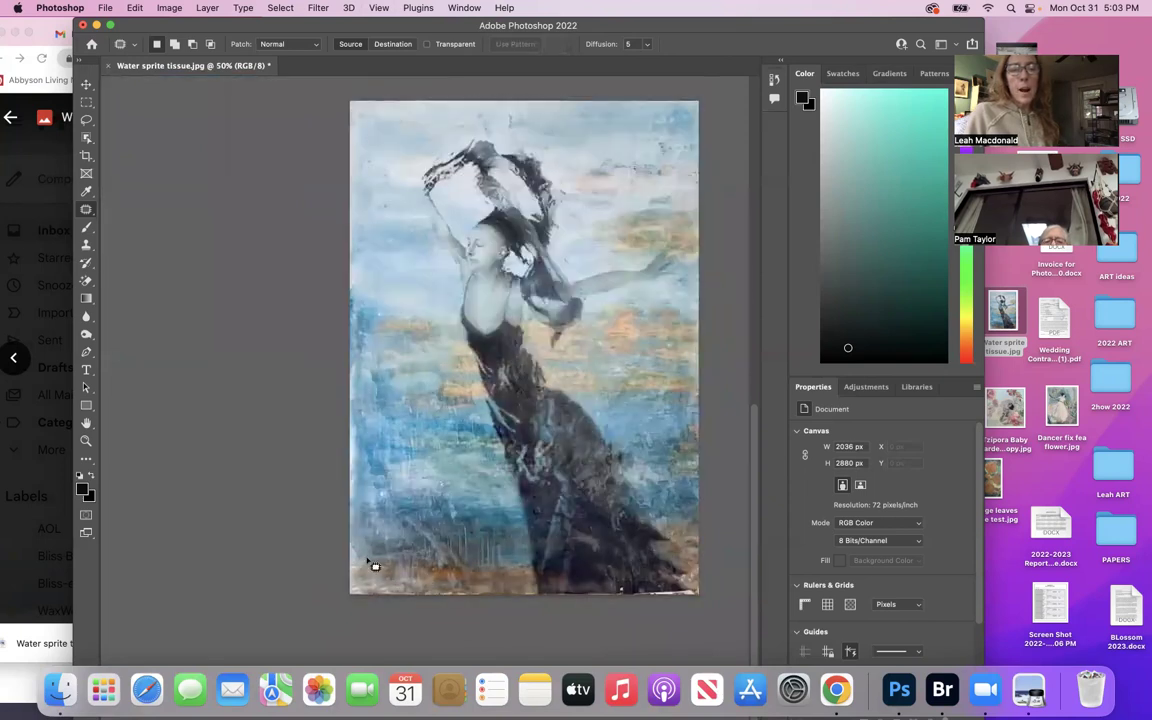
mouse_move(358, 432)
mouse_down()
mouse_move(360, 488)
mouse_move(357, 465)
mouse_up()
click(414, 566)
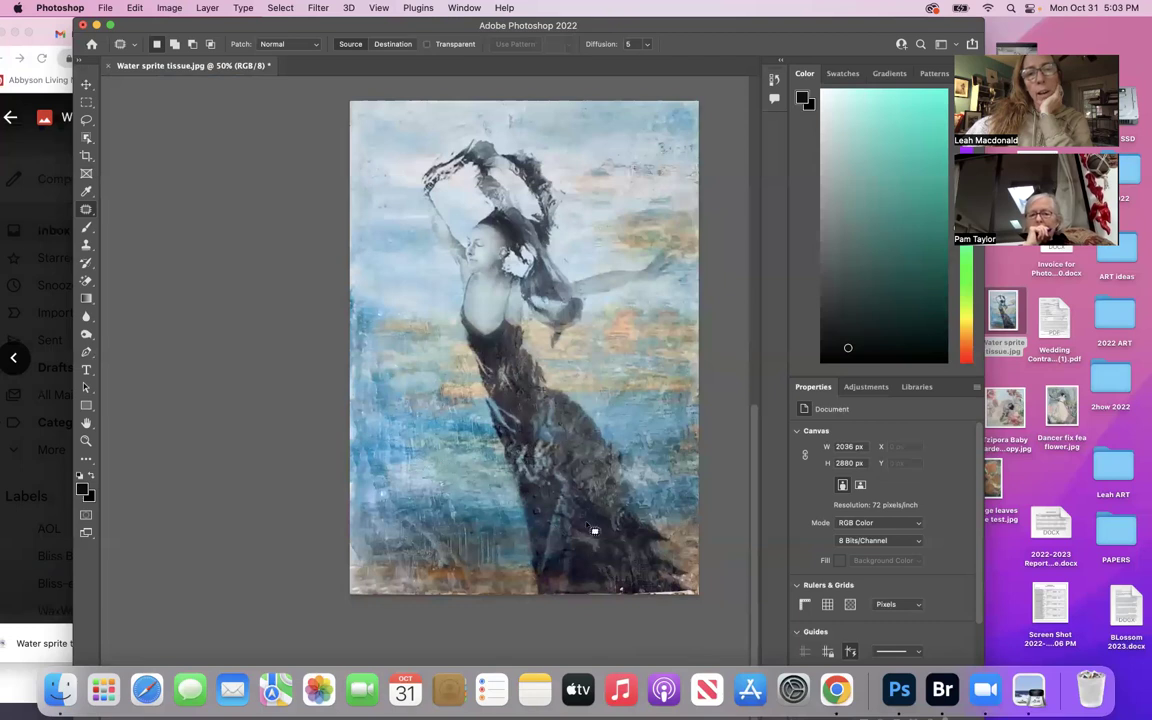
mouse_move(701, 594)
mouse_down()
mouse_move(689, 609)
mouse_move(702, 594)
mouse_move(633, 585)
mouse_up()
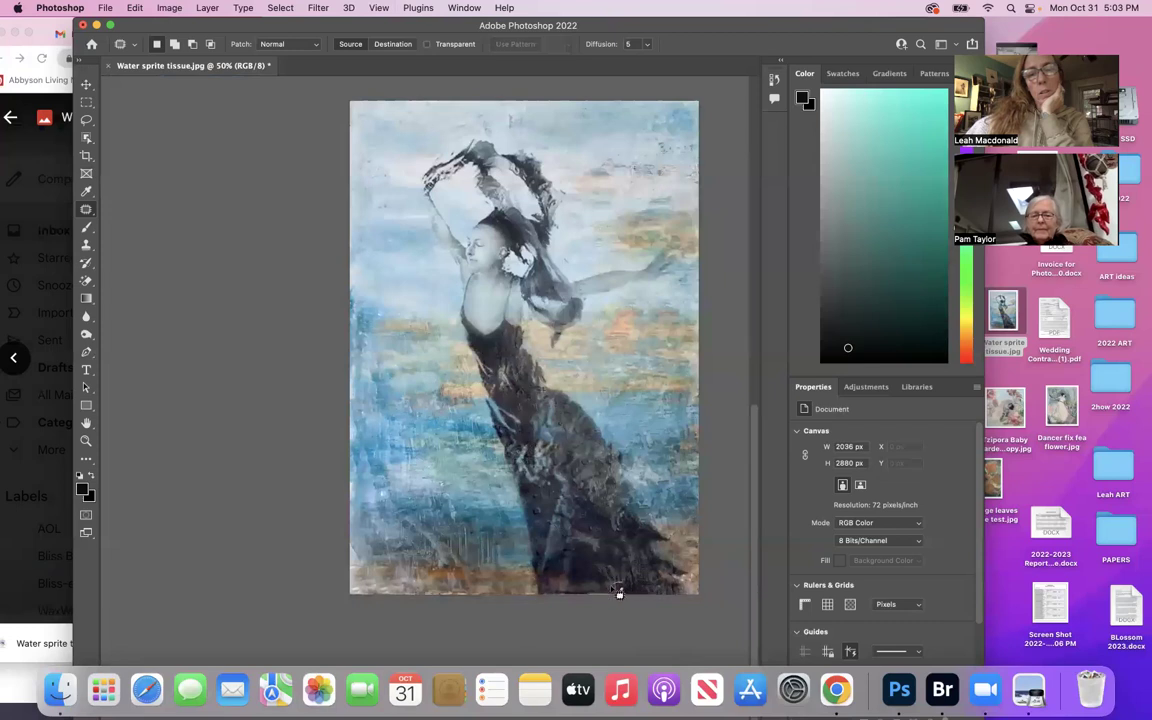
key(ctrl+d)
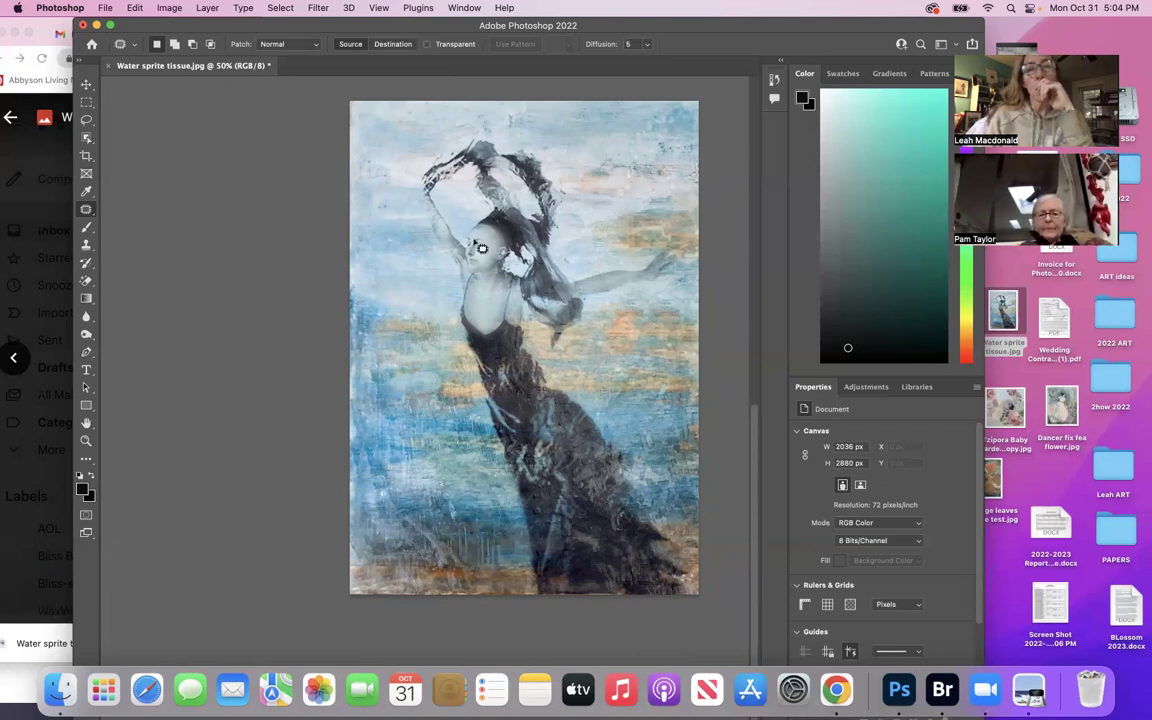
Save the image to the Desktop as Water sprite tissue1.jpg, a baseline JPEG at quality 12, and close the window.
click(104, 8)
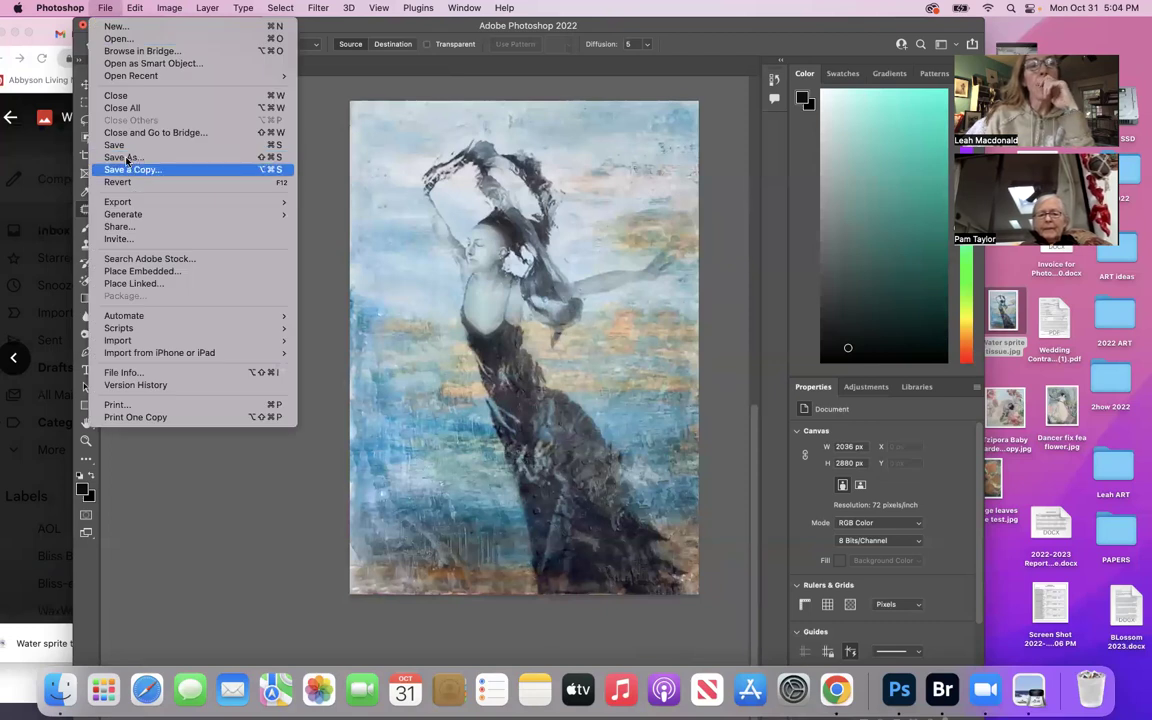
click(126, 158)
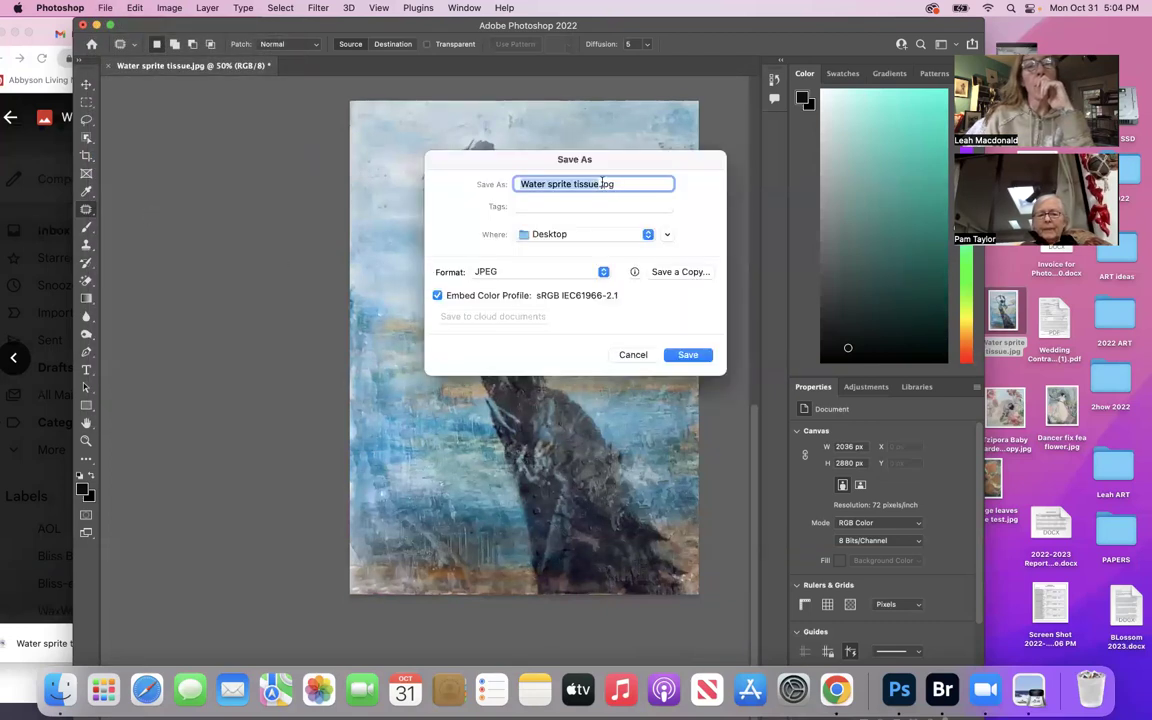
click(592, 184)
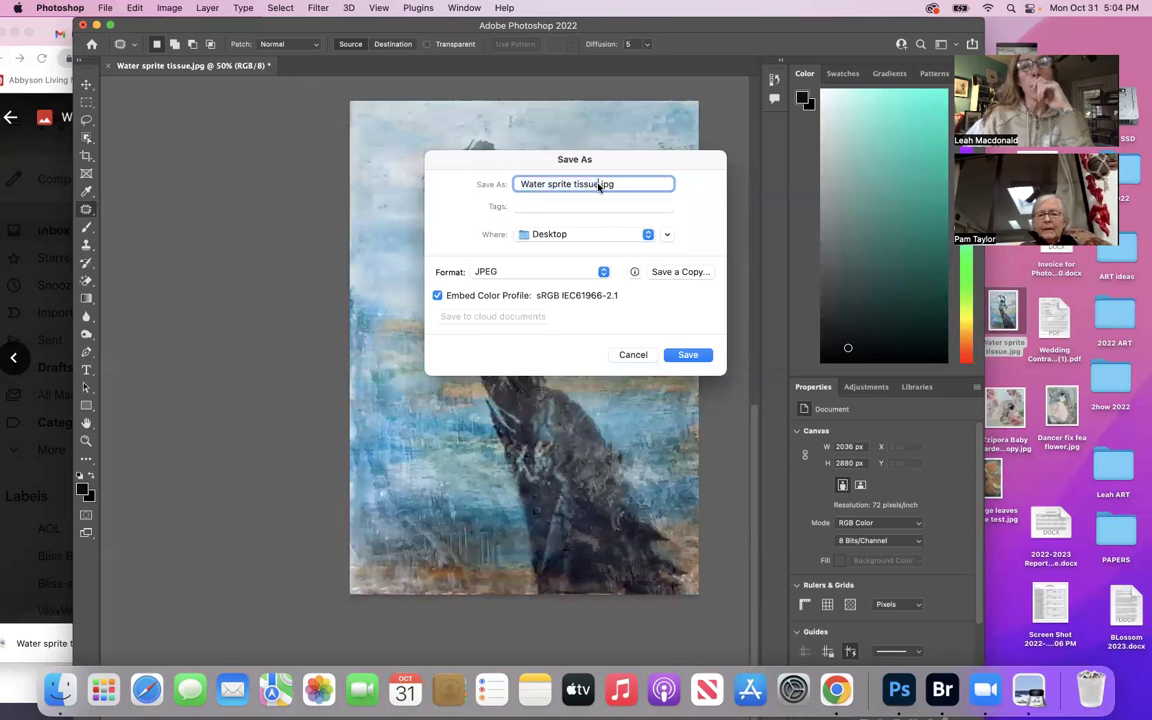
text(1)
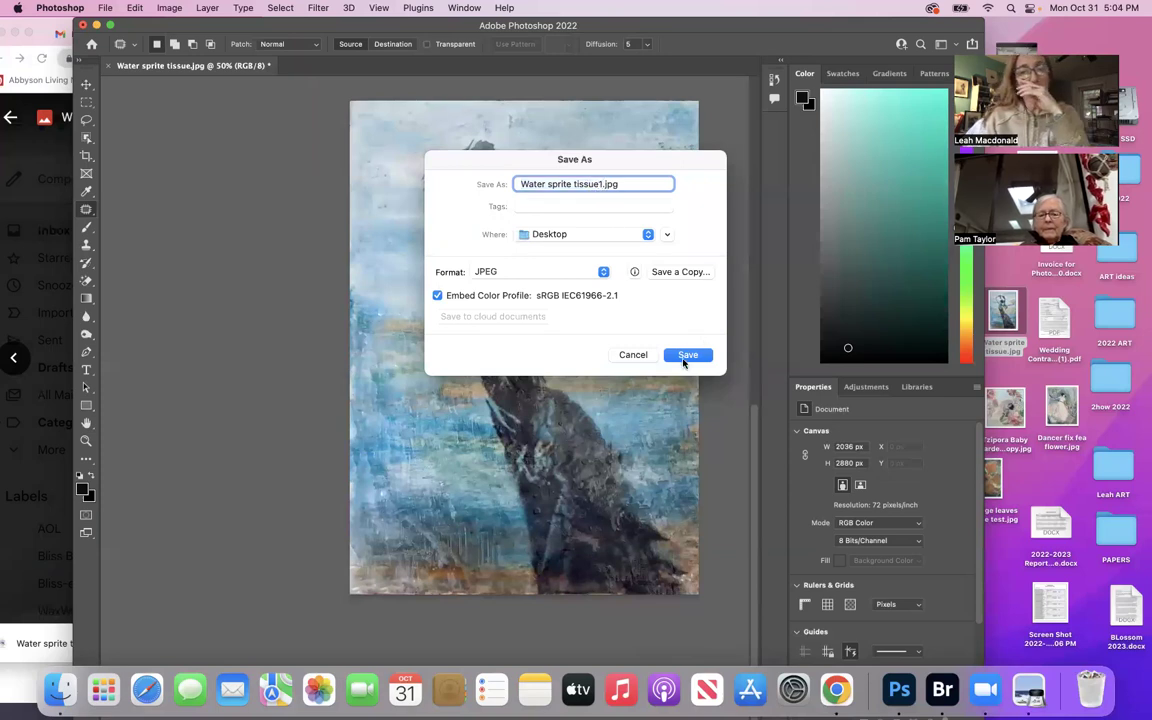
click(687, 356)
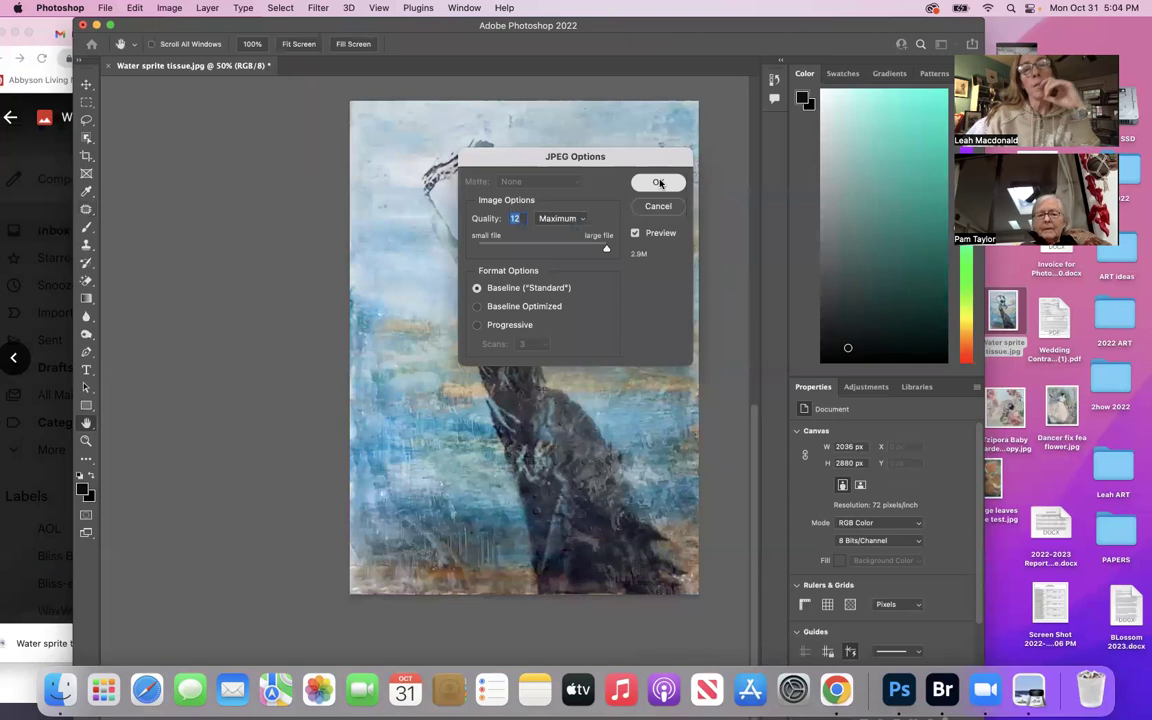
click(660, 182)
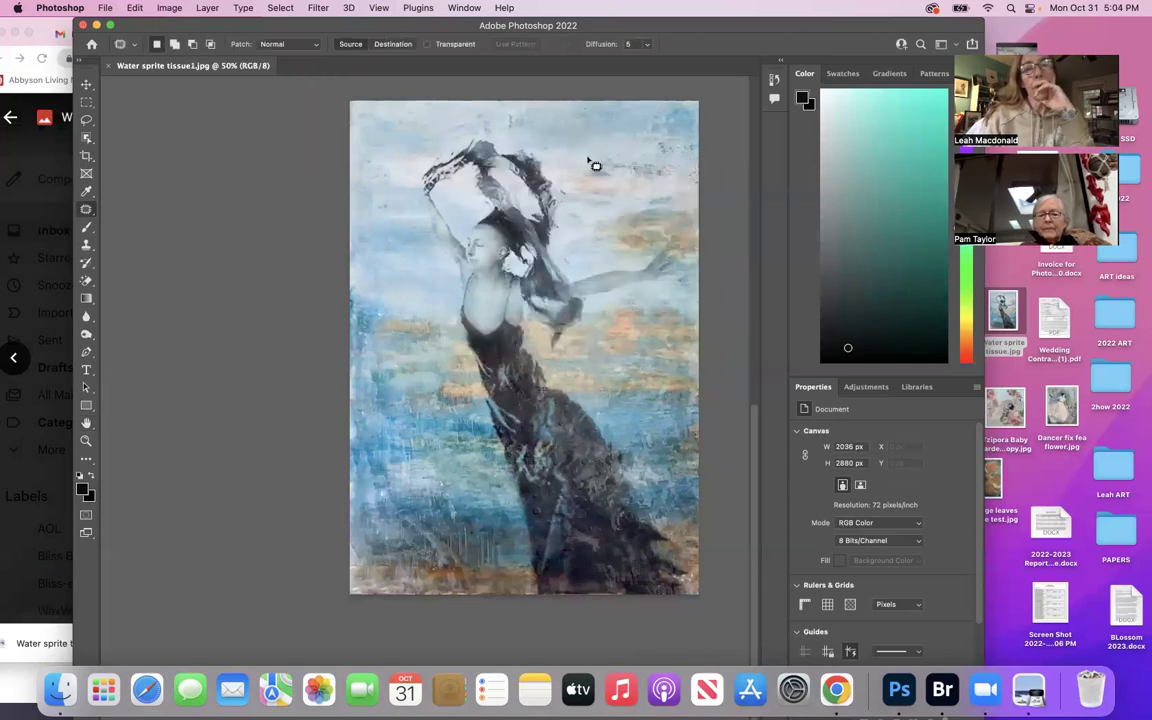
click(84, 25)
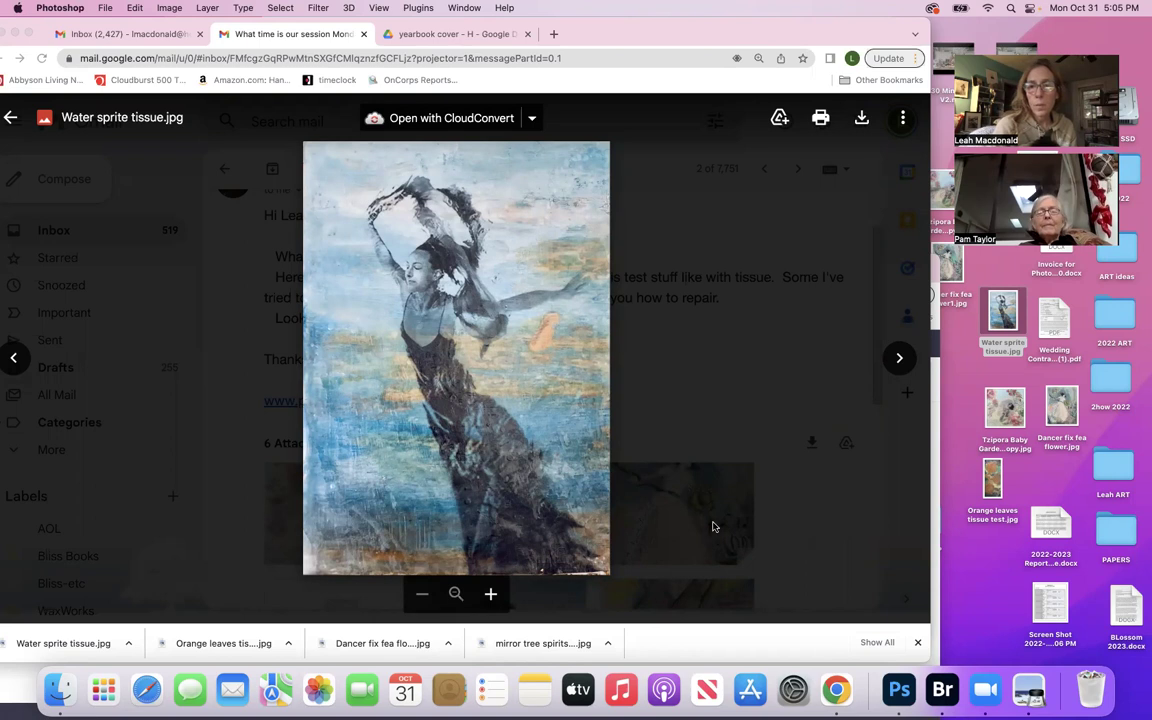
Advance the Gmail attachment preview in Chrome to Water Sprite 2 Rose tissue.jpg, download it and reposition the browser window.
click(893, 354)
click(899, 360)
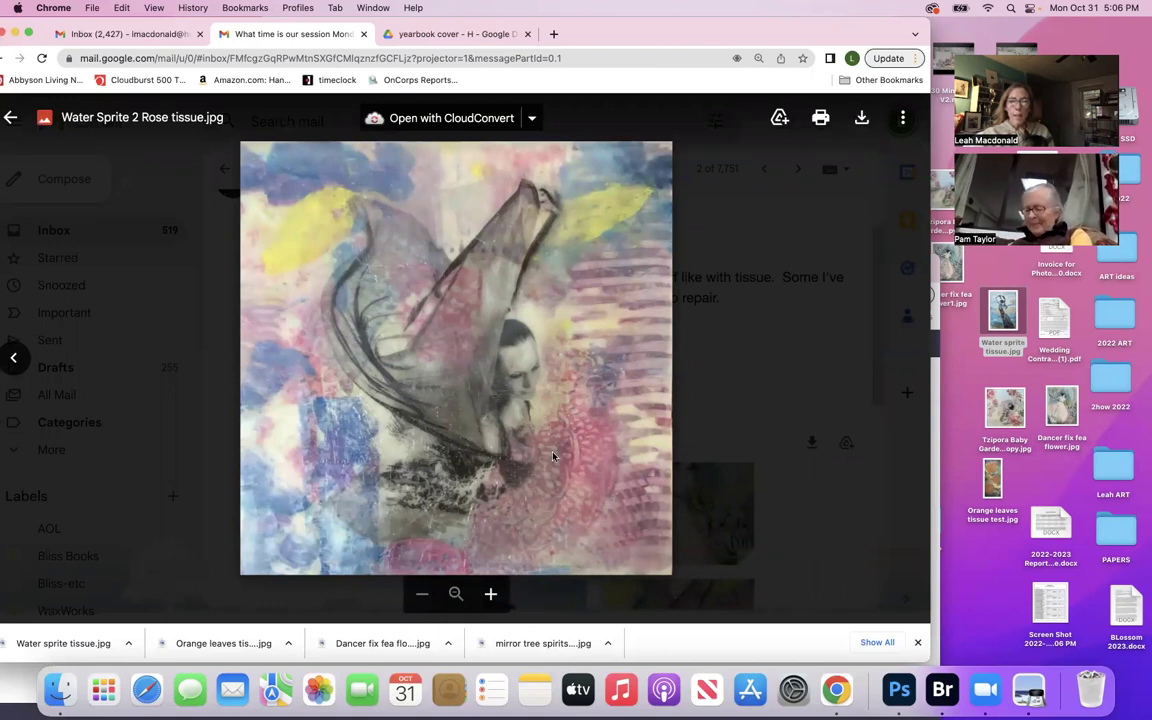
drag(733, 35, 790, 37)
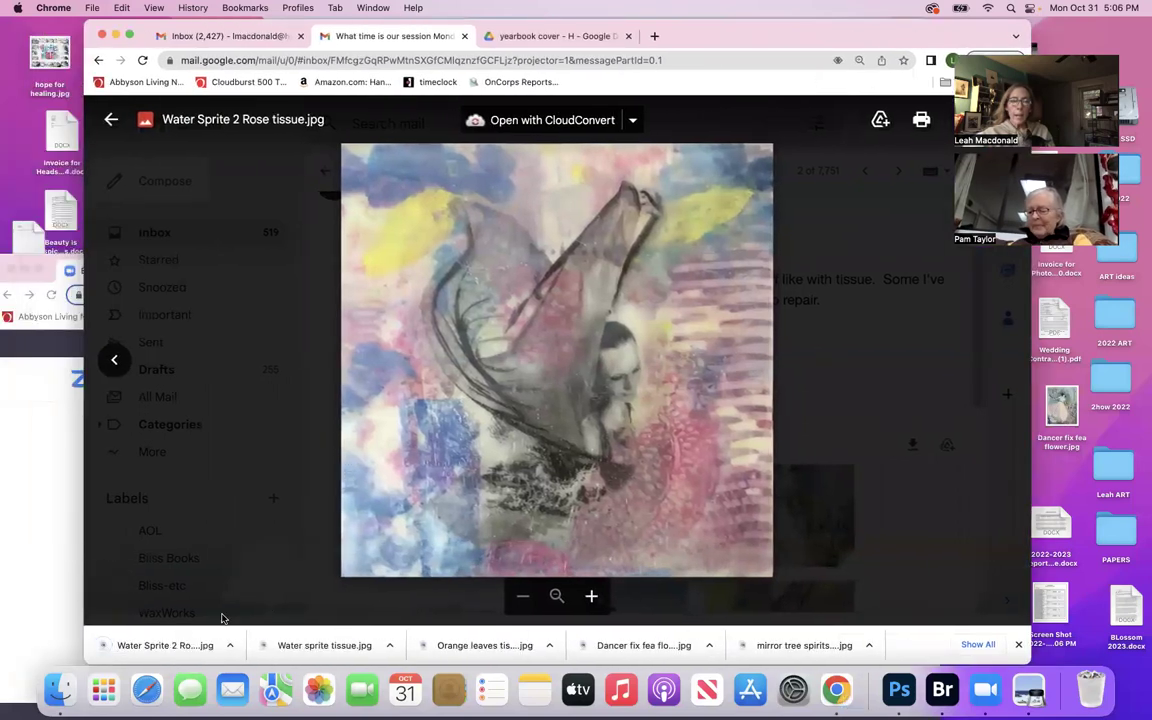
Reveal the downloaded Water Sprite 2 Rose tissue.jpg in Finder, move it to the Desktop and open it.
click(228, 645)
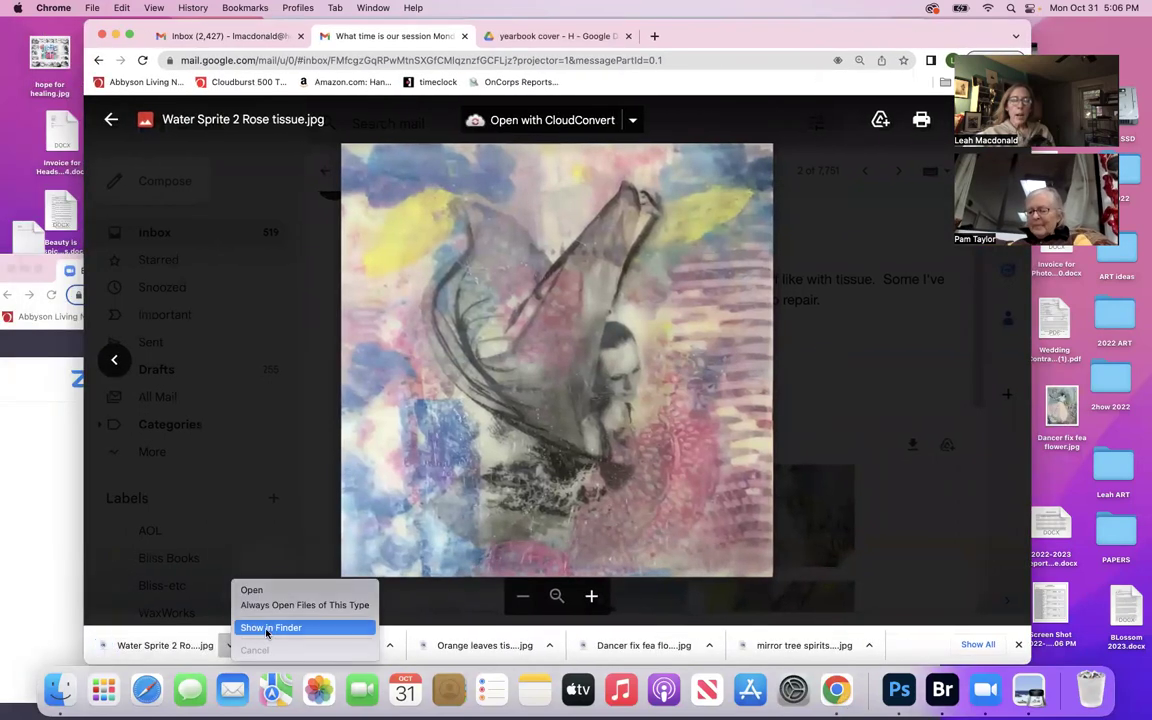
click(267, 628)
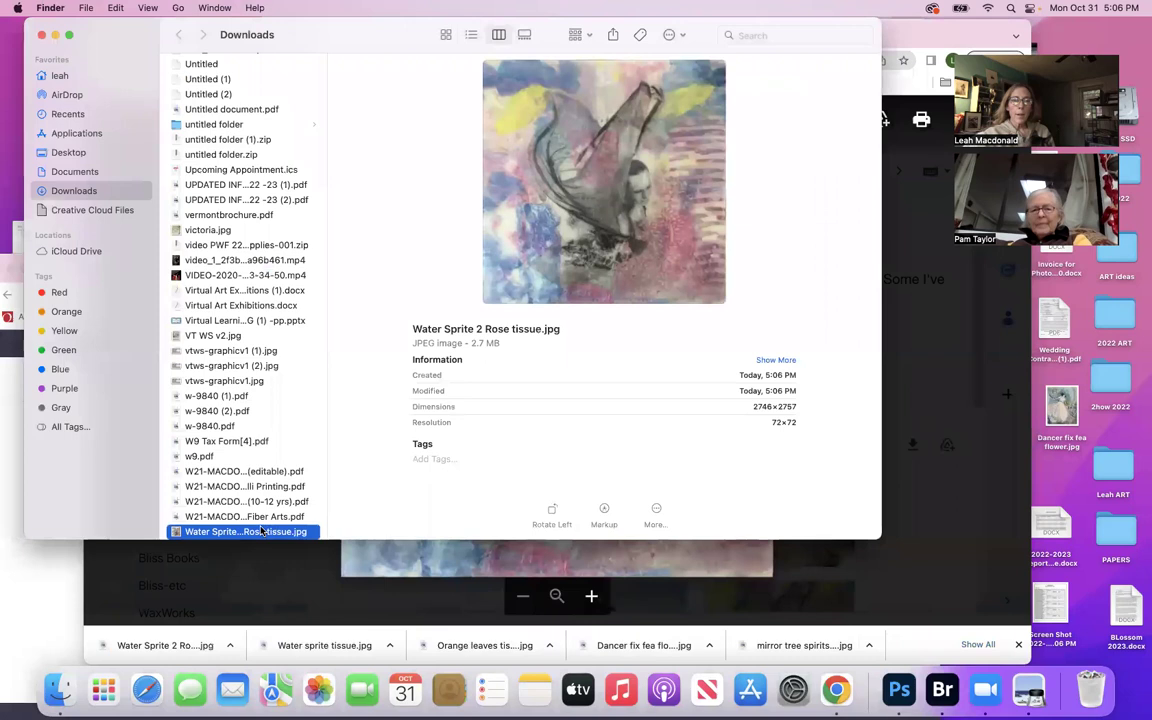
drag(240, 531, 960, 405)
double_click(1066, 446)
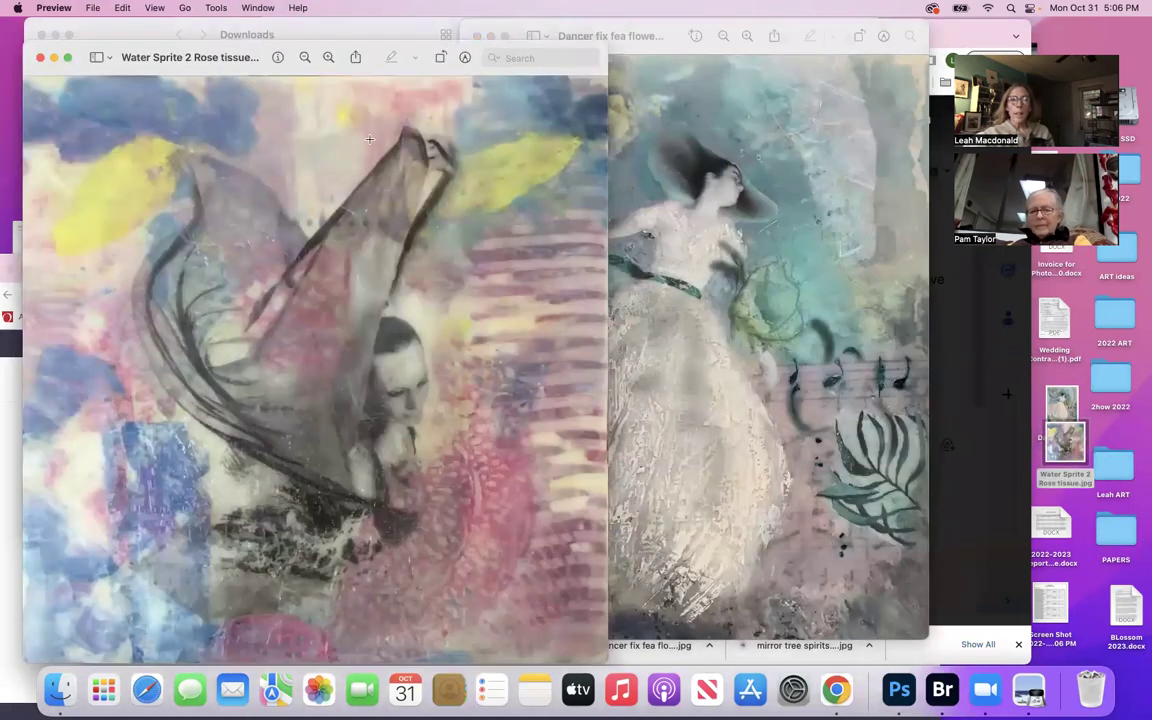
Close the Preview window and open the desktop's Water Sprite 2 Rose tissue.jpg in Photoshop, viewed whole at 50%.
click(40, 57)
drag(1065, 440, 898, 688)
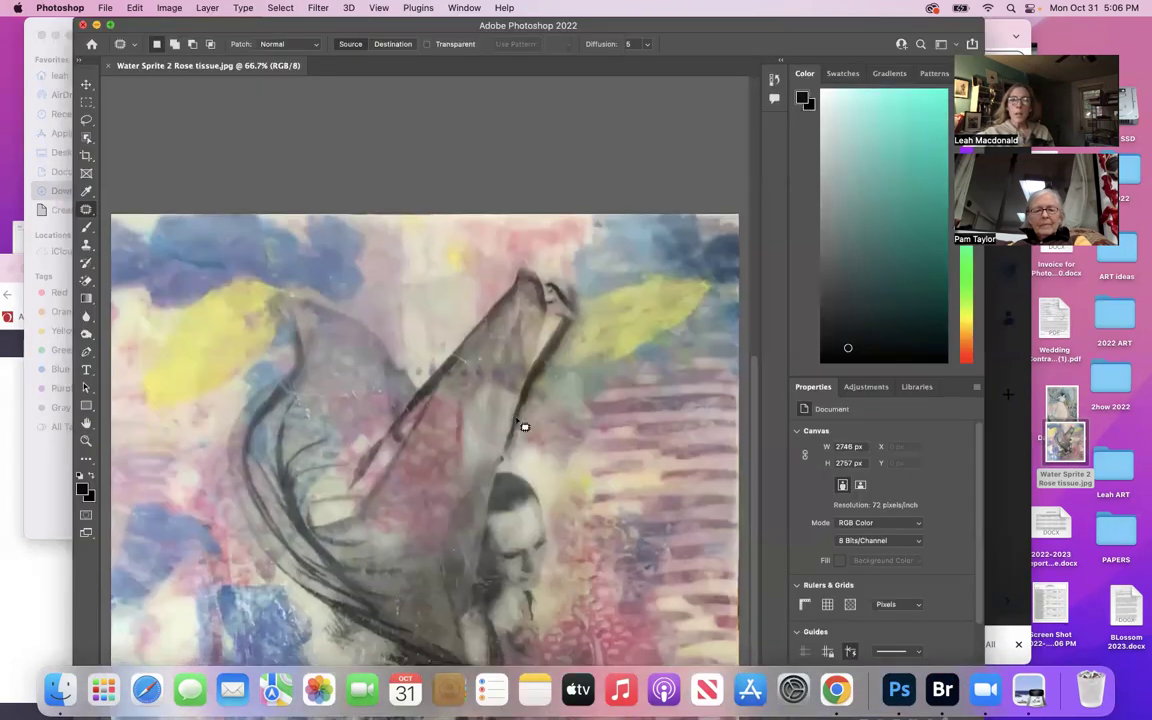
scroll(522, 424, down, 5)
scroll(522, 424, down, 2)
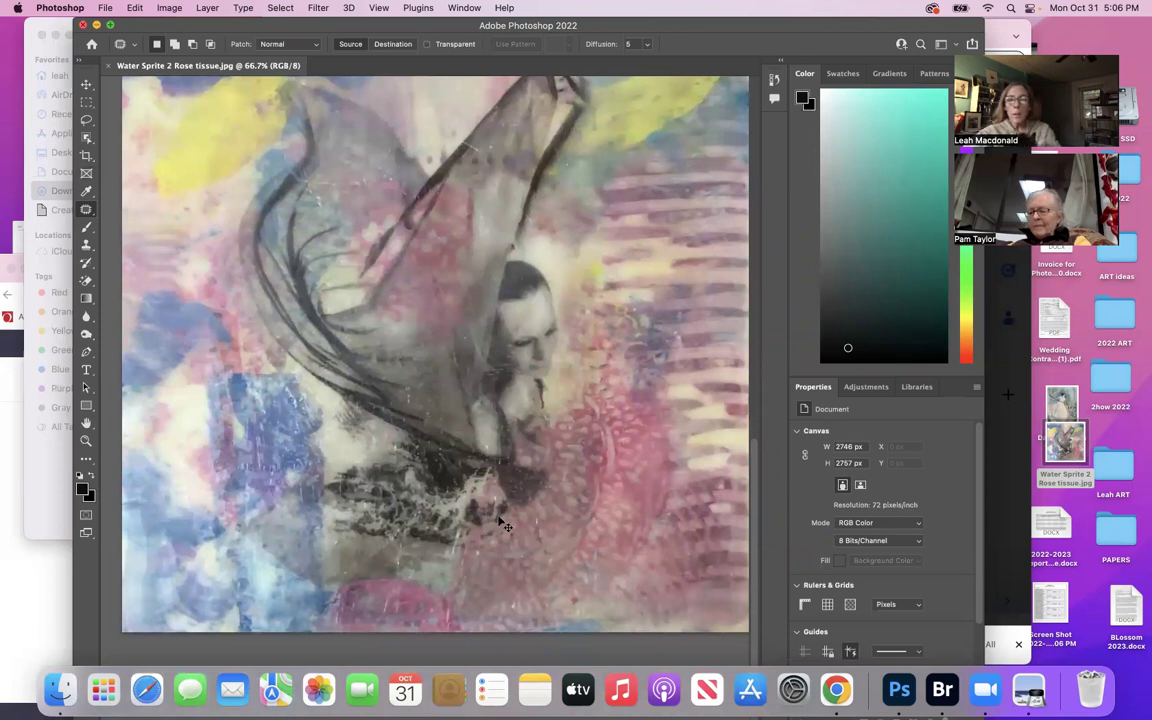
key(super+minus)
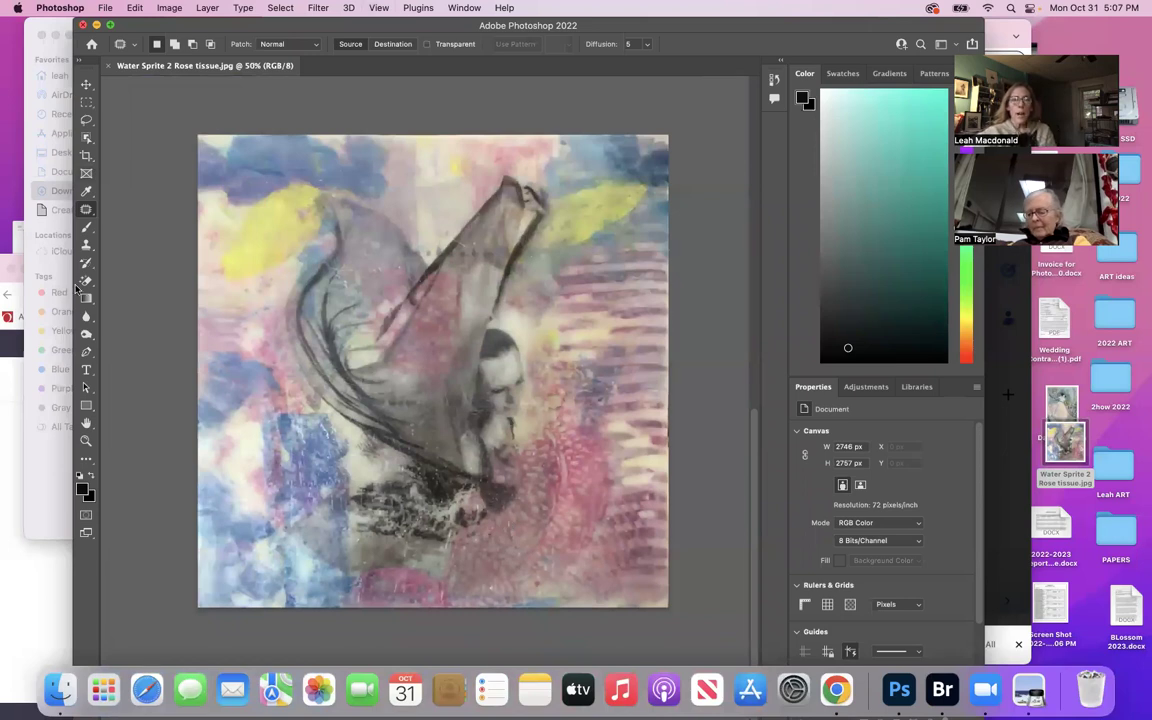
Pick a light turquoise green as the foreground colour after trying blue and darker green hues.
click(86, 193)
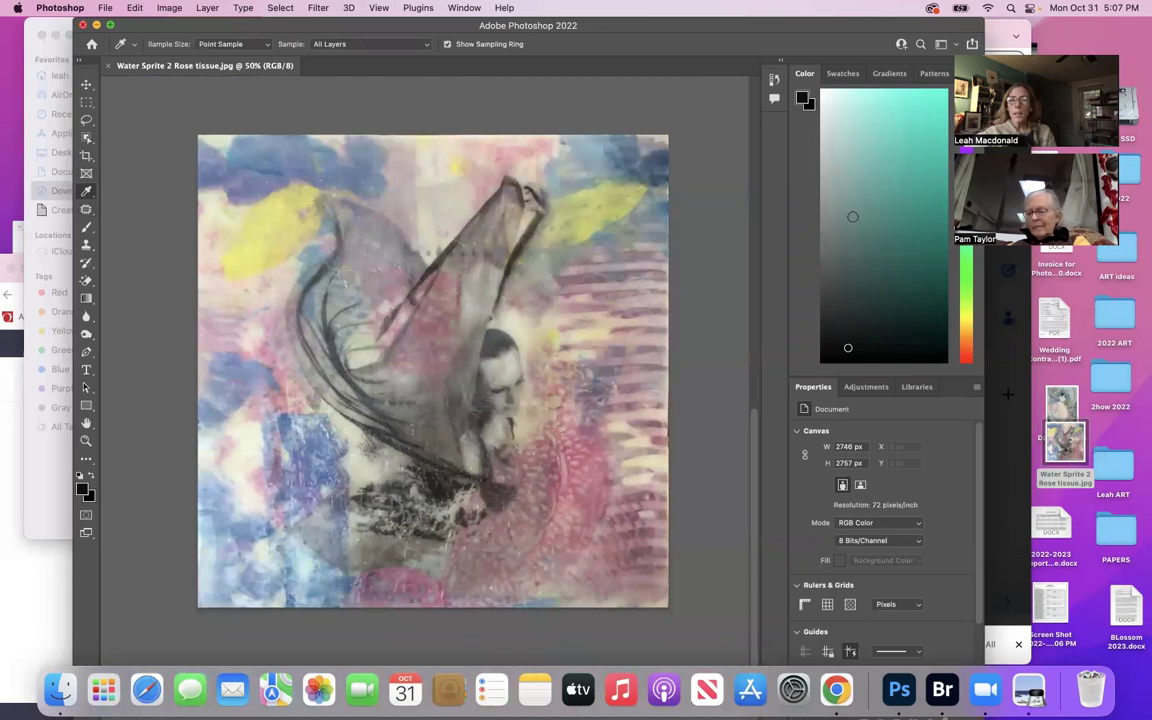
drag(865, 27, 813, 27)
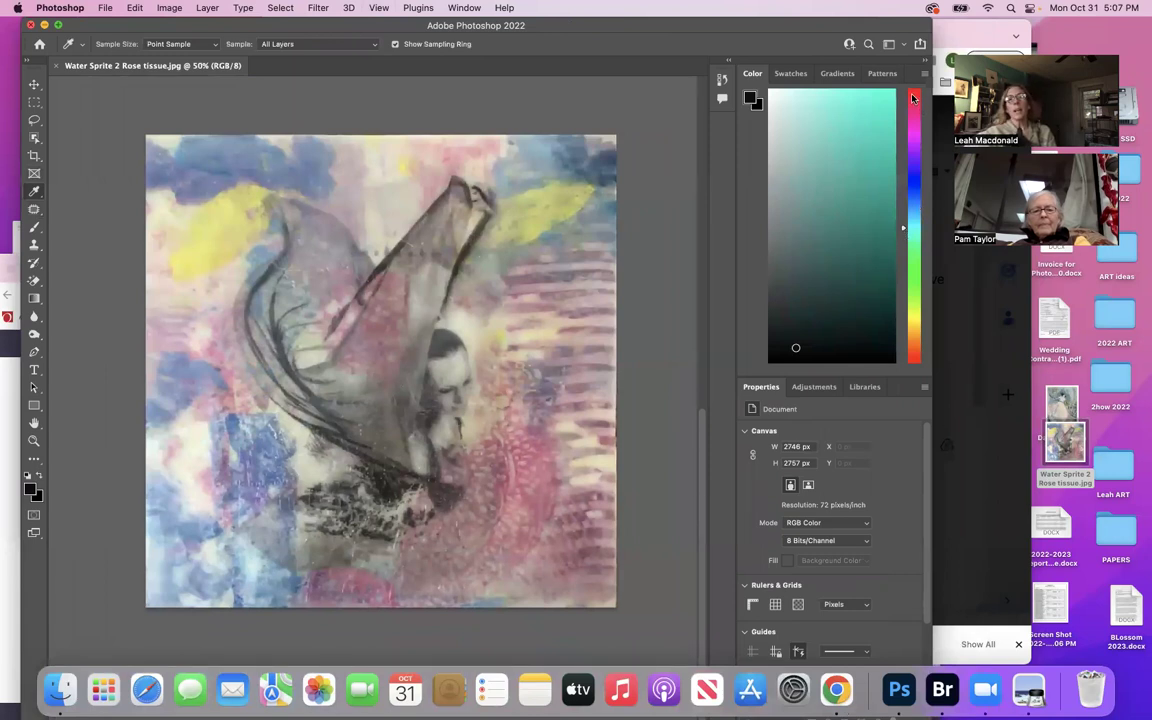
click(914, 199)
mouse_move(828, 149)
mouse_down()
mouse_move(864, 118)
mouse_move(870, 247)
mouse_up()
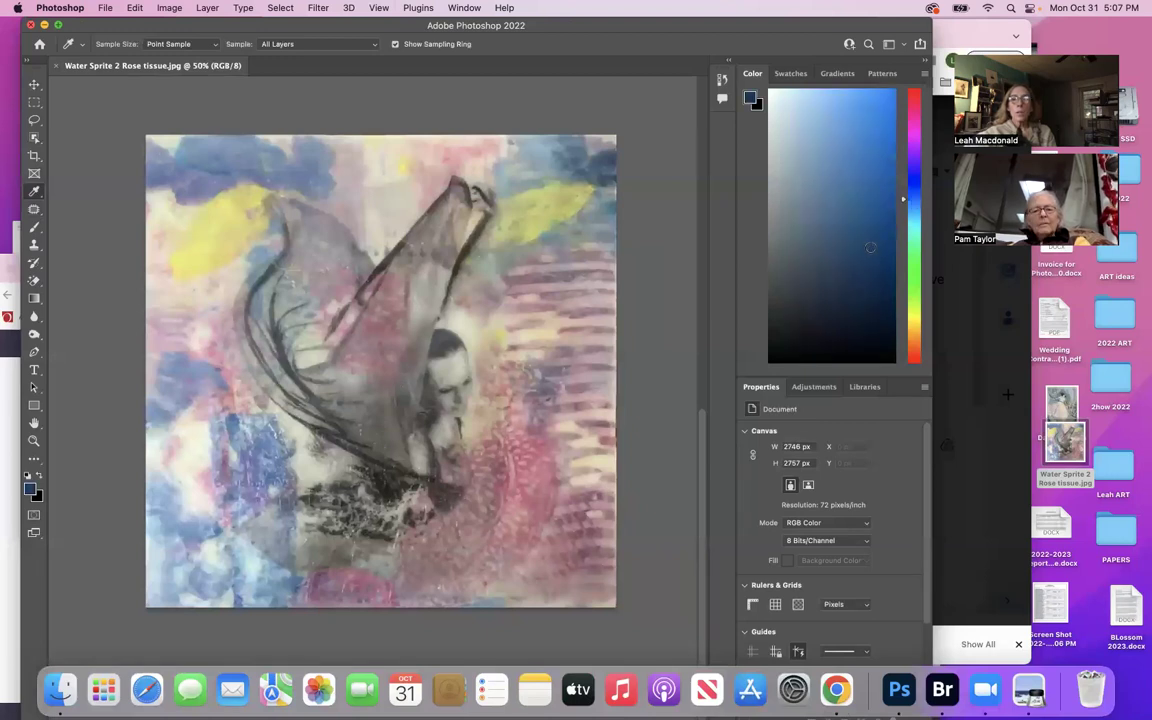
click(914, 248)
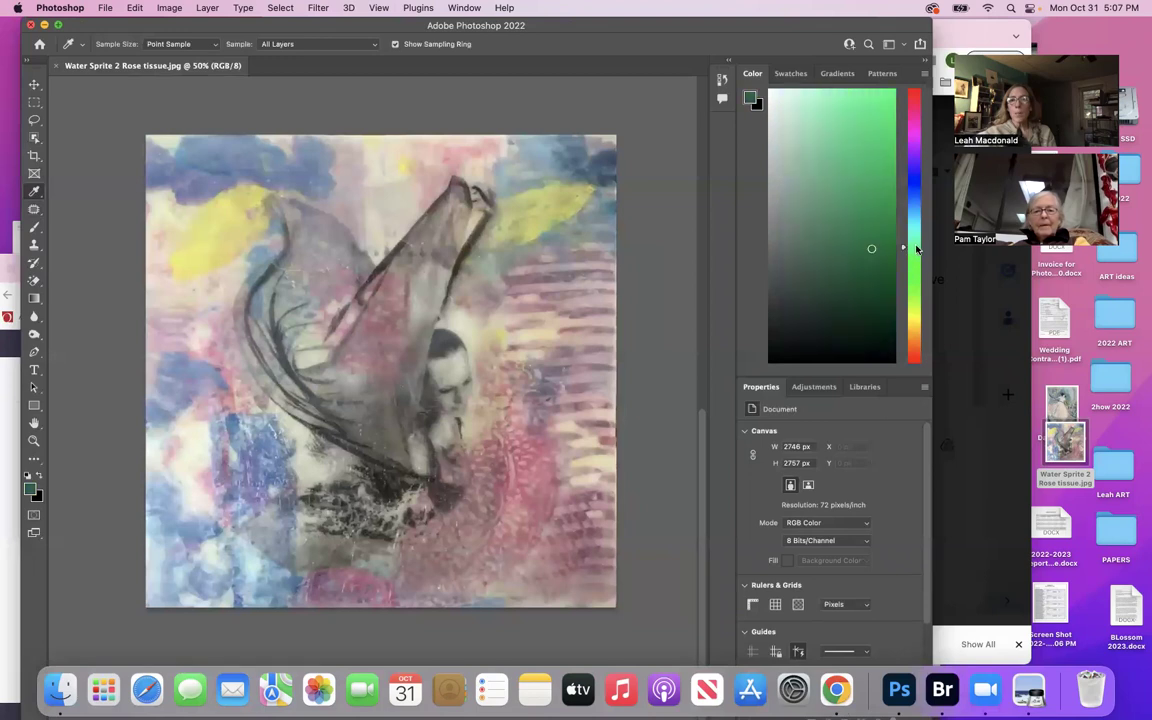
click(914, 231)
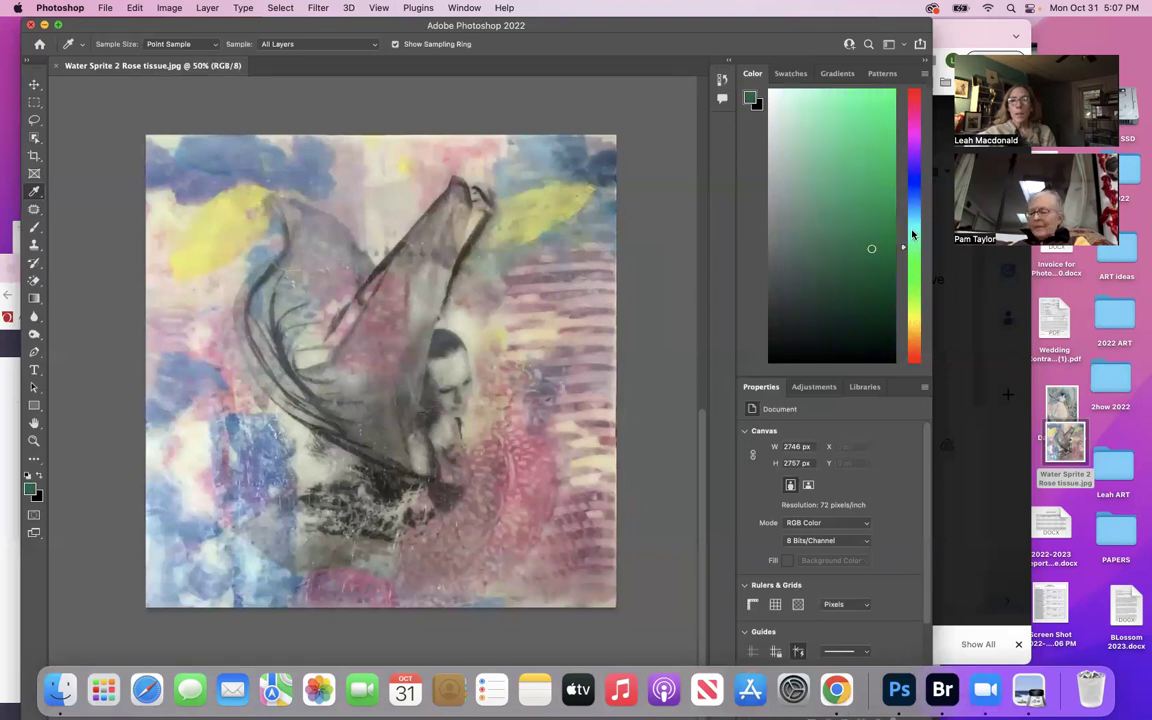
click(863, 120)
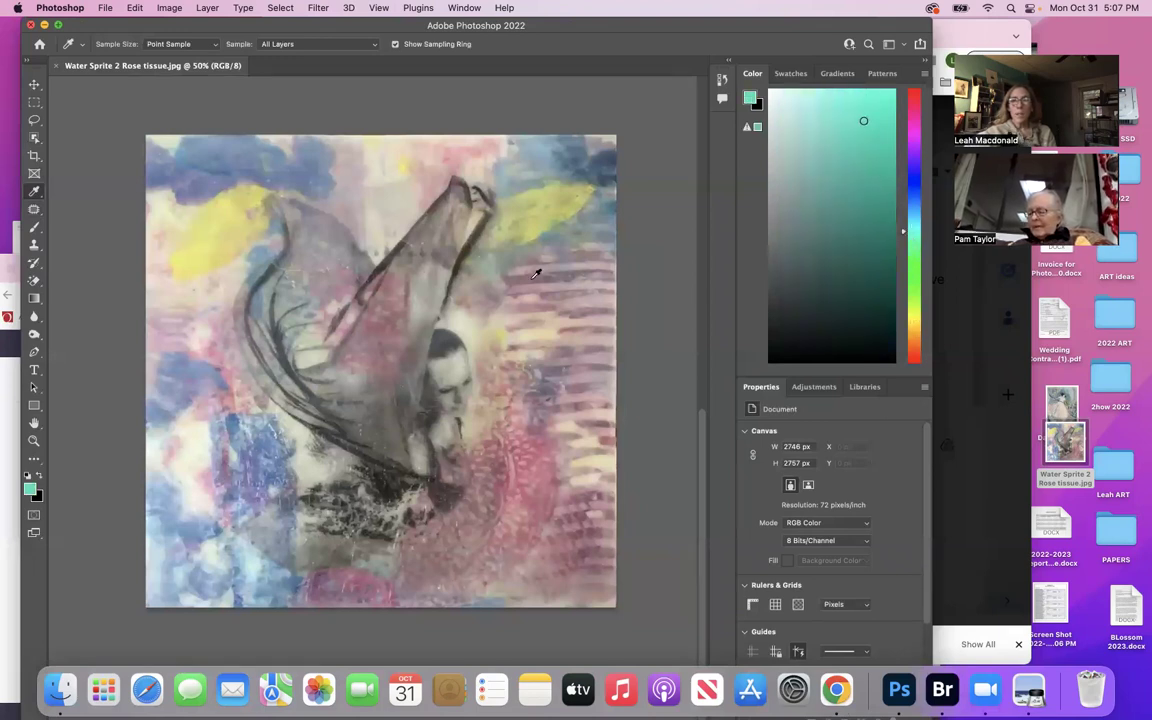
Brush turquoise at 27% opacity and size 100 over the dark texture below the figure and the pale background patches.
click(34, 227)
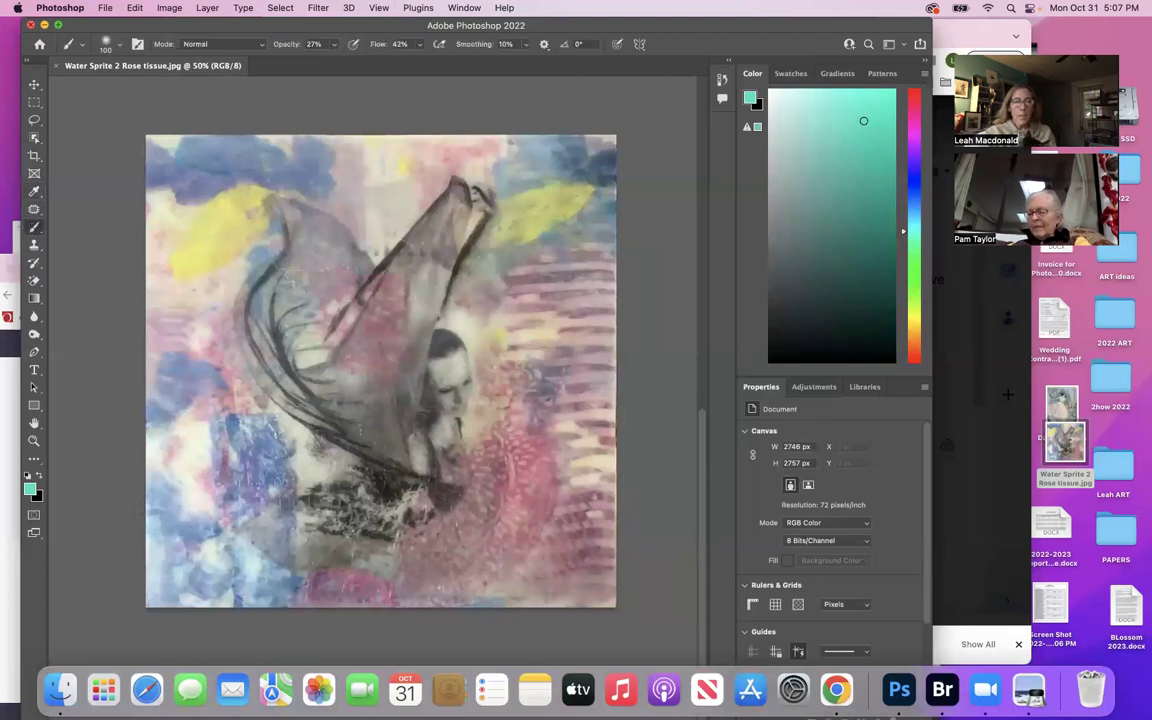
mouse_move(225, 495)
mouse_down()
mouse_move(305, 500)
mouse_move(245, 495)
mouse_move(340, 485)
mouse_move(463, 521)
mouse_move(400, 490)
mouse_up()
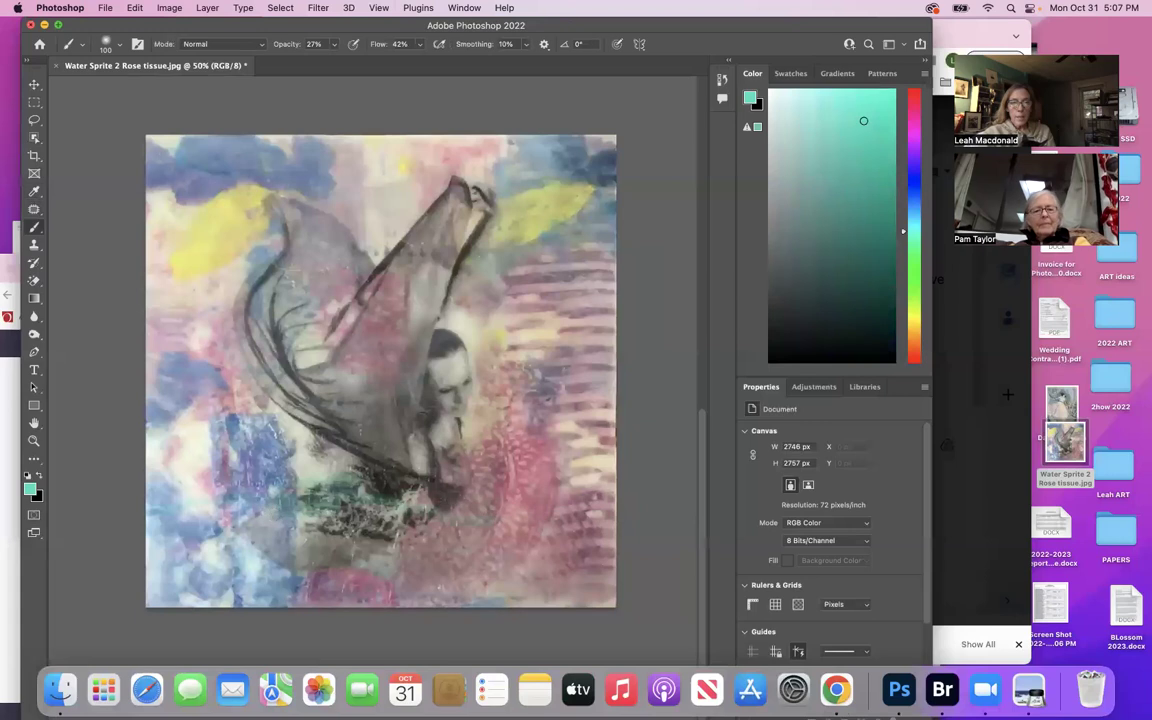
mouse_move(341, 470)
mouse_down()
mouse_move(385, 462)
mouse_move(312, 444)
mouse_up()
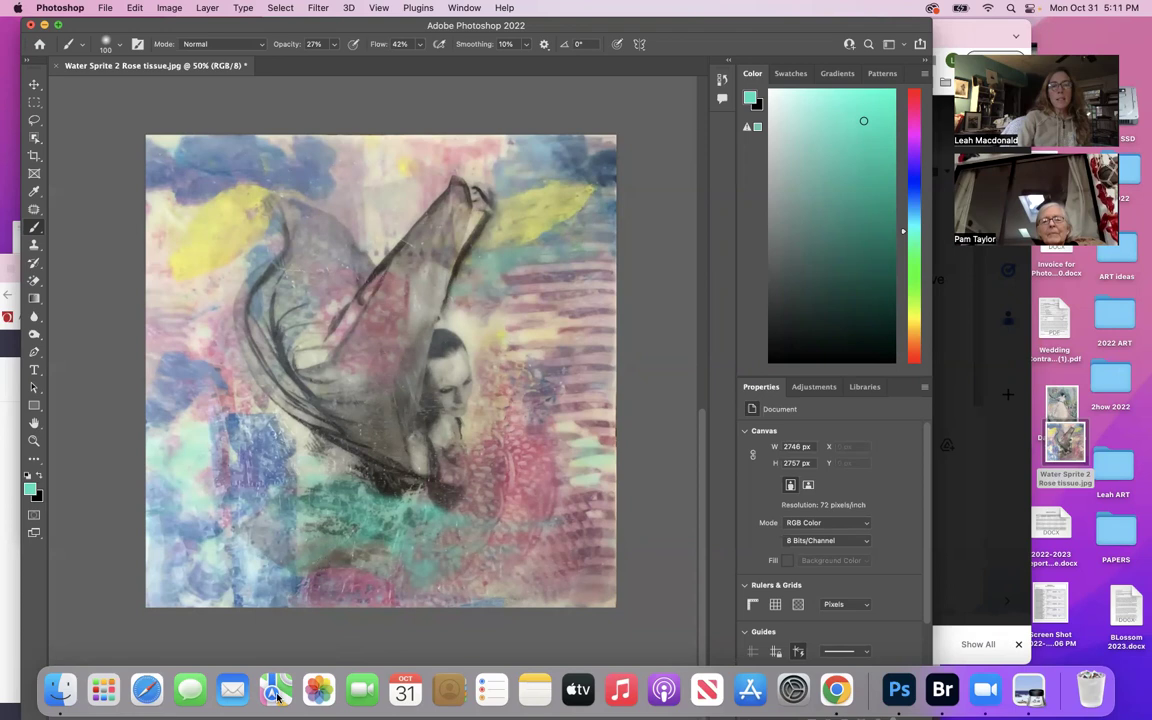
Raise the brush opacity to 80% and its size to 300, and paint a solid brighter-turquoise pool beneath the figure.
click(333, 45)
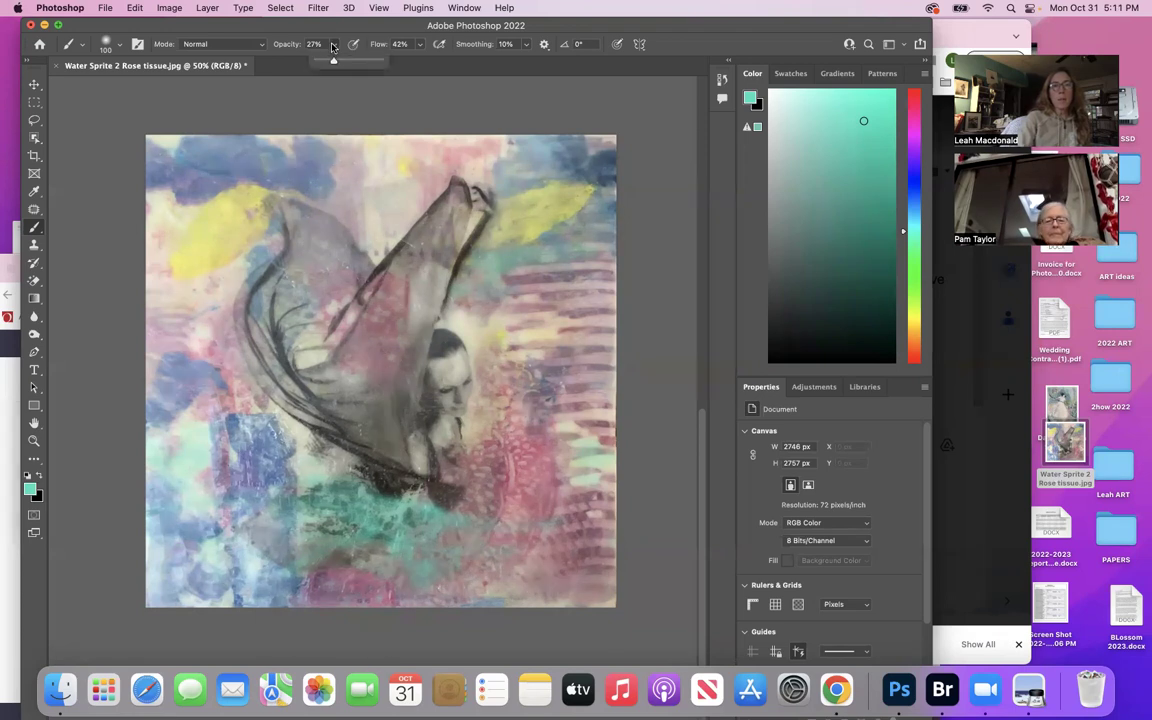
click(367, 60)
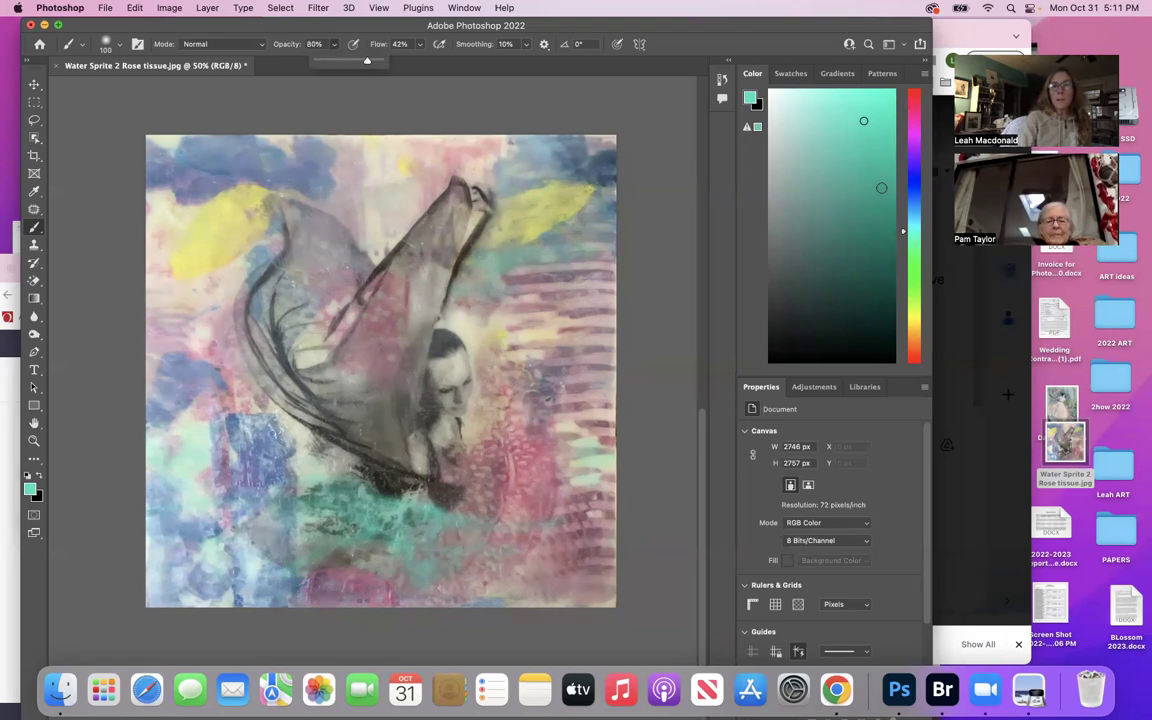
click(856, 113)
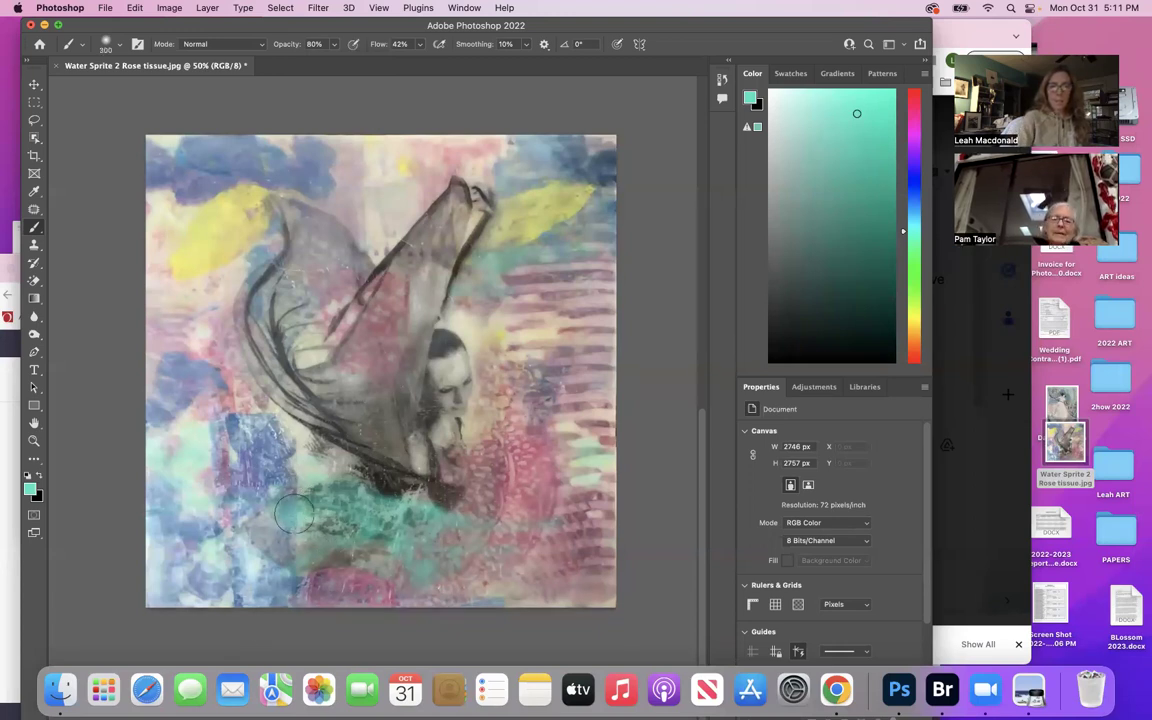
mouse_move(325, 508)
mouse_down()
mouse_move(373, 497)
mouse_move(321, 532)
mouse_move(406, 514)
mouse_move(386, 525)
mouse_move(443, 556)
mouse_move(380, 524)
mouse_move(195, 488)
mouse_move(440, 490)
mouse_move(496, 534)
mouse_move(480, 470)
mouse_move(458, 471)
mouse_up()
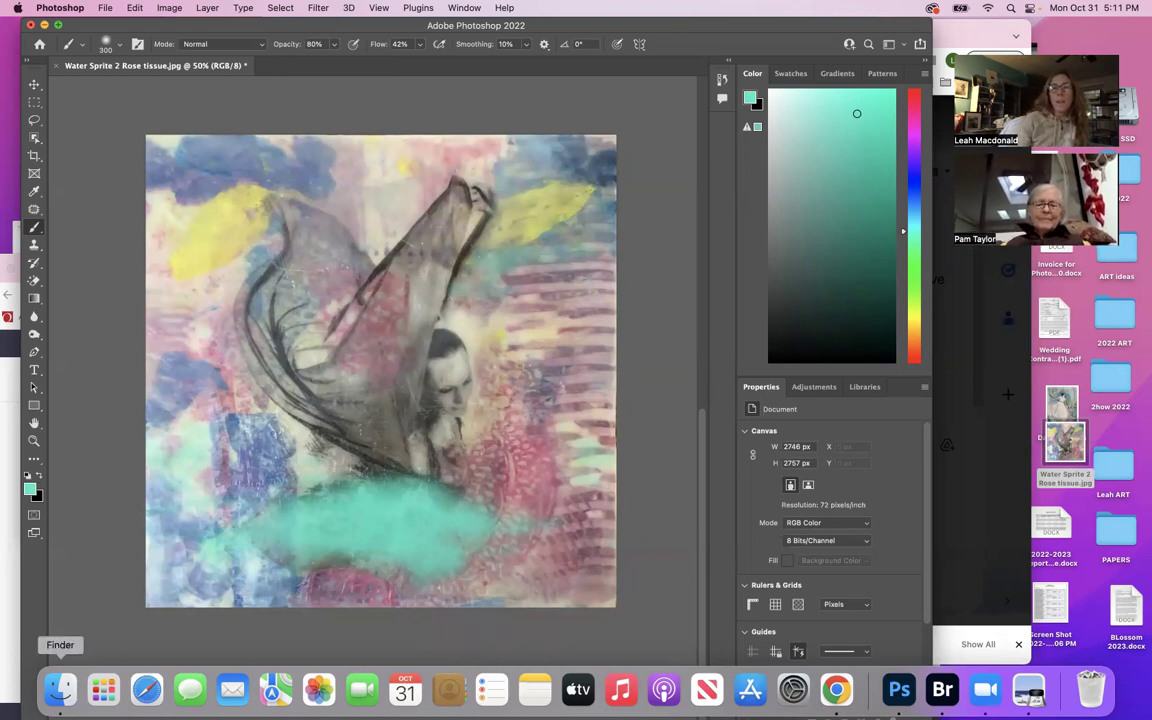
Change the foreground colour to purple and then pink, tinting parts of the turquoise pool with soft brush strokes.
click(910, 140)
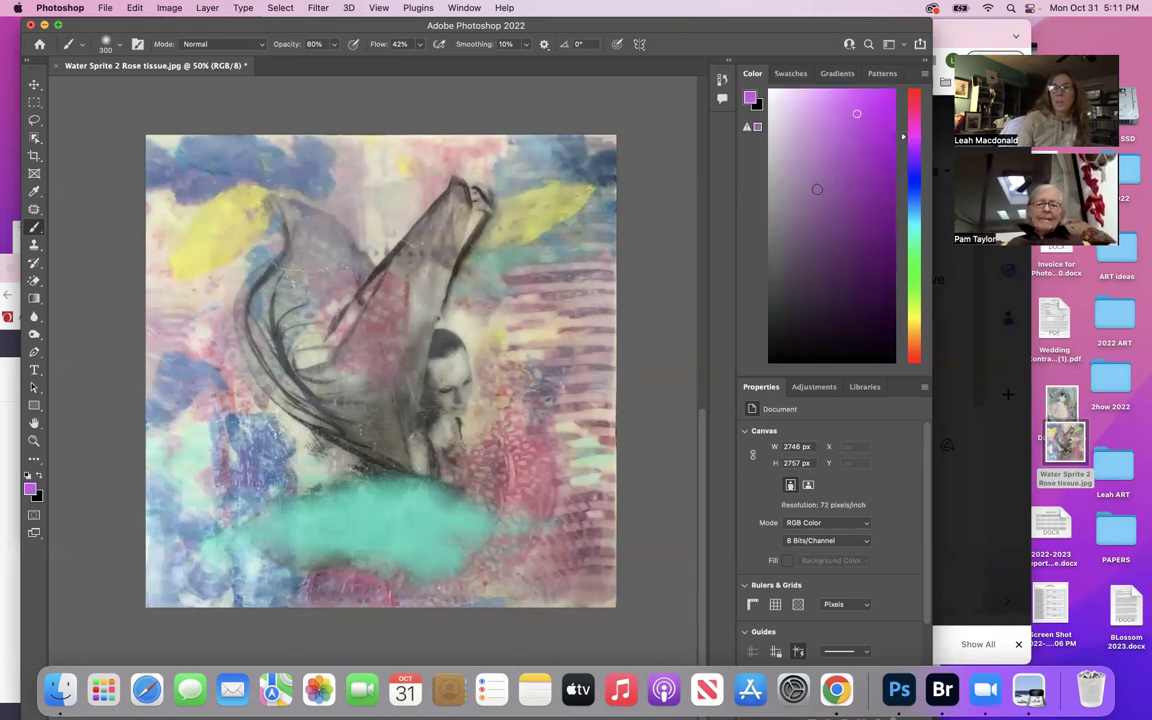
click(912, 130)
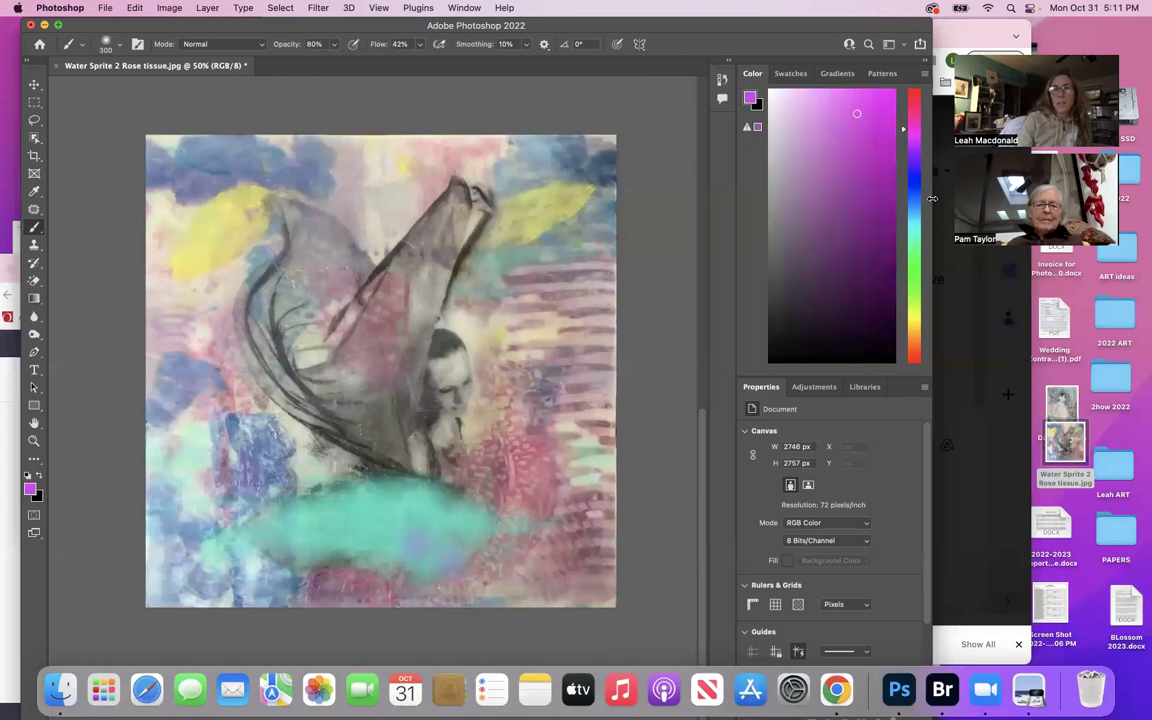
click(918, 105)
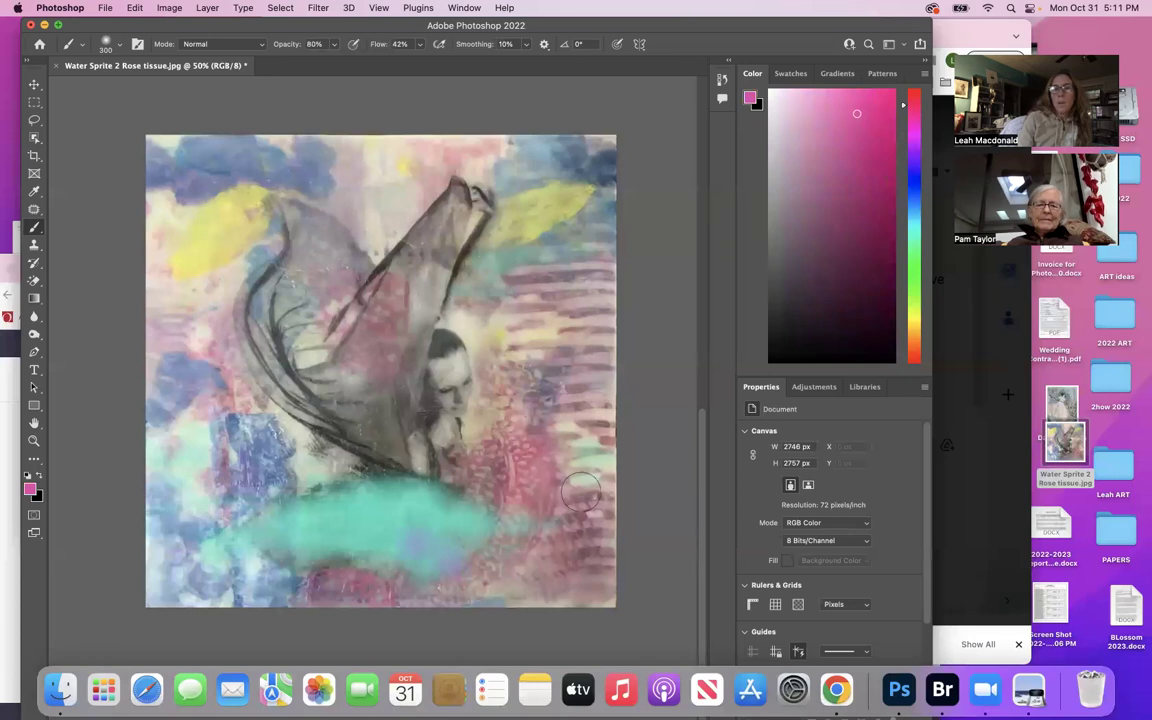
mouse_move(460, 517)
mouse_down()
mouse_move(458, 548)
mouse_move(432, 530)
mouse_move(415, 566)
mouse_move(384, 532)
mouse_move(262, 553)
mouse_move(286, 573)
mouse_move(329, 532)
mouse_up()
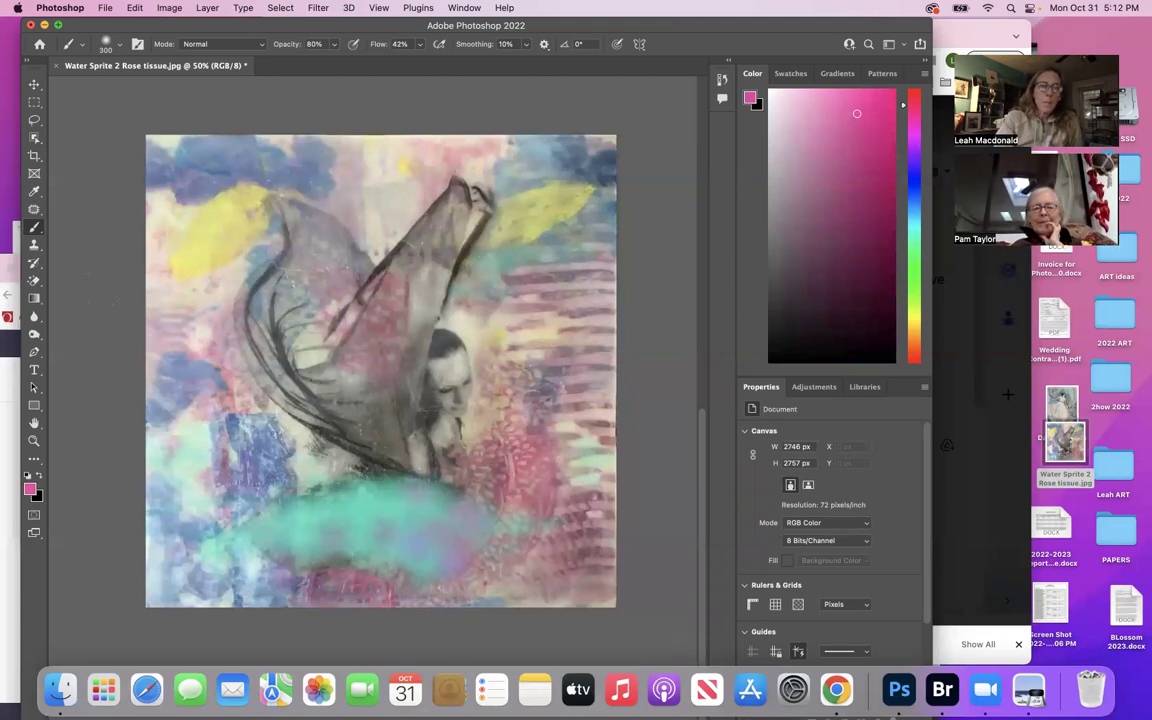
Save the painted image to the Desktop as the JPEG file Water Sprite 2 Rose tissue1.jpg.
click(105, 8)
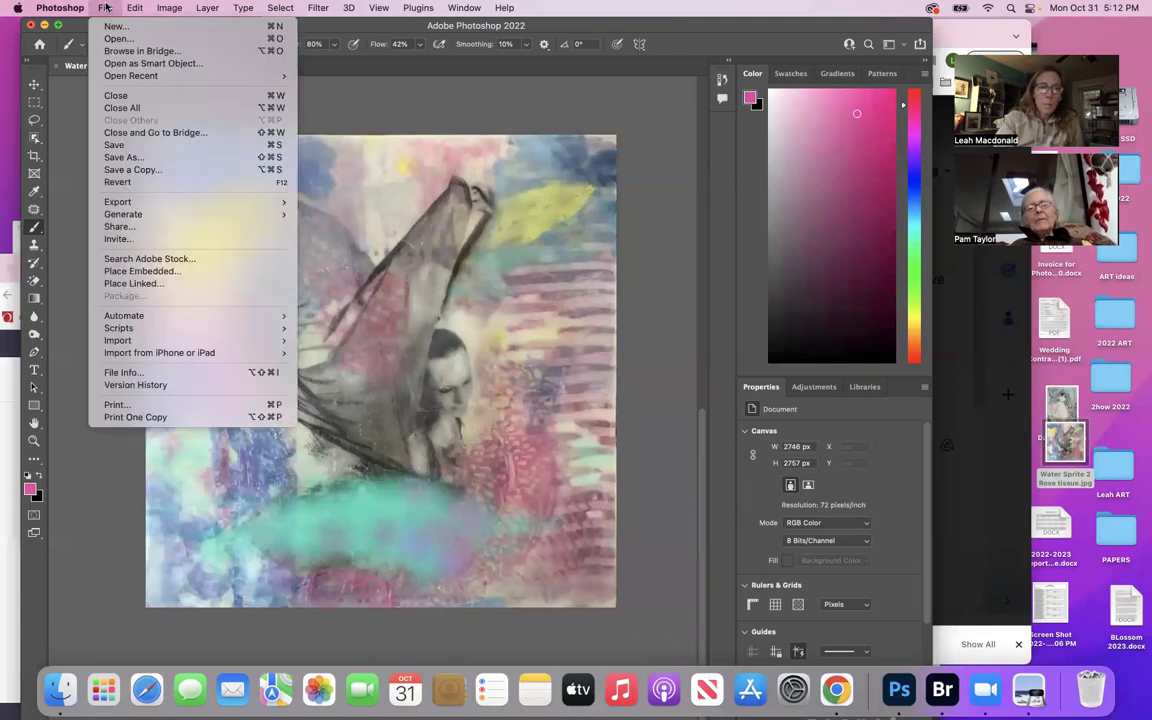
click(146, 158)
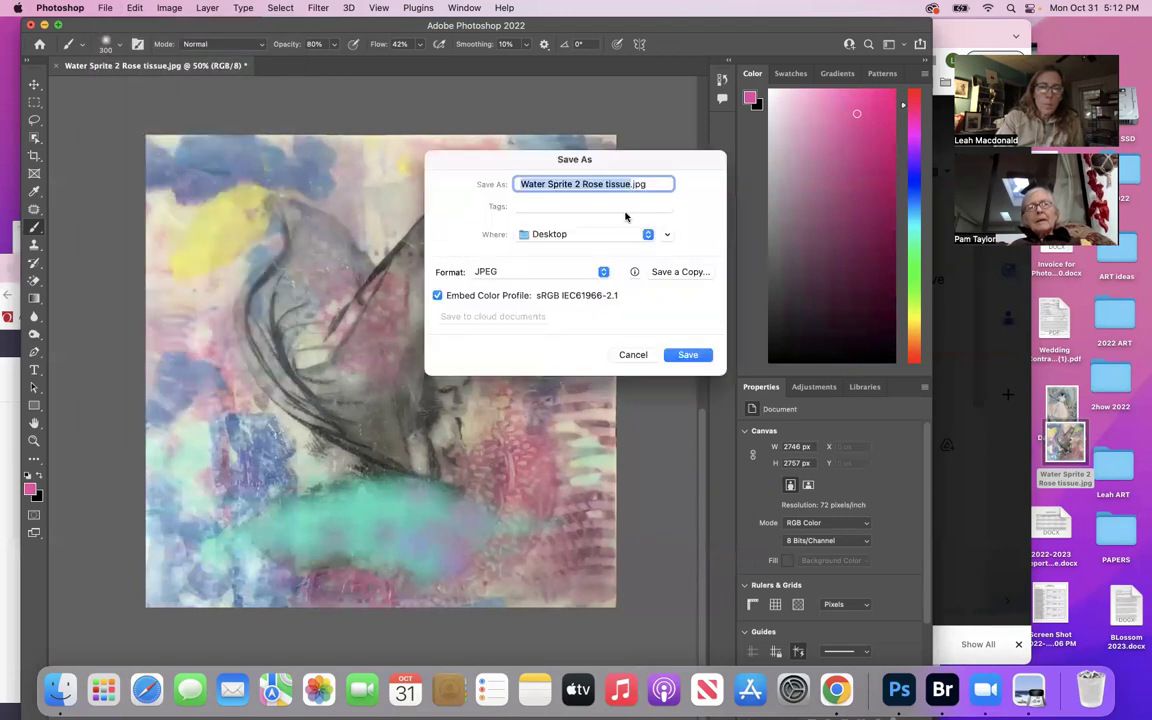
click(630, 184)
text(1)
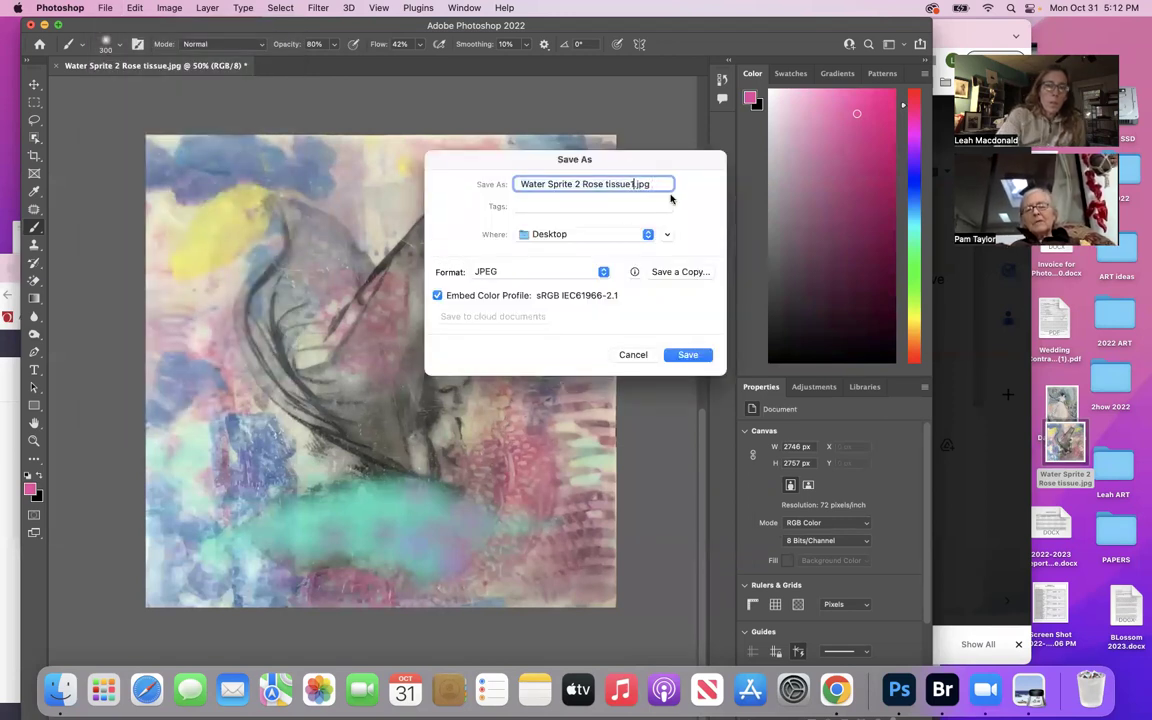
click(688, 355)
click(652, 185)
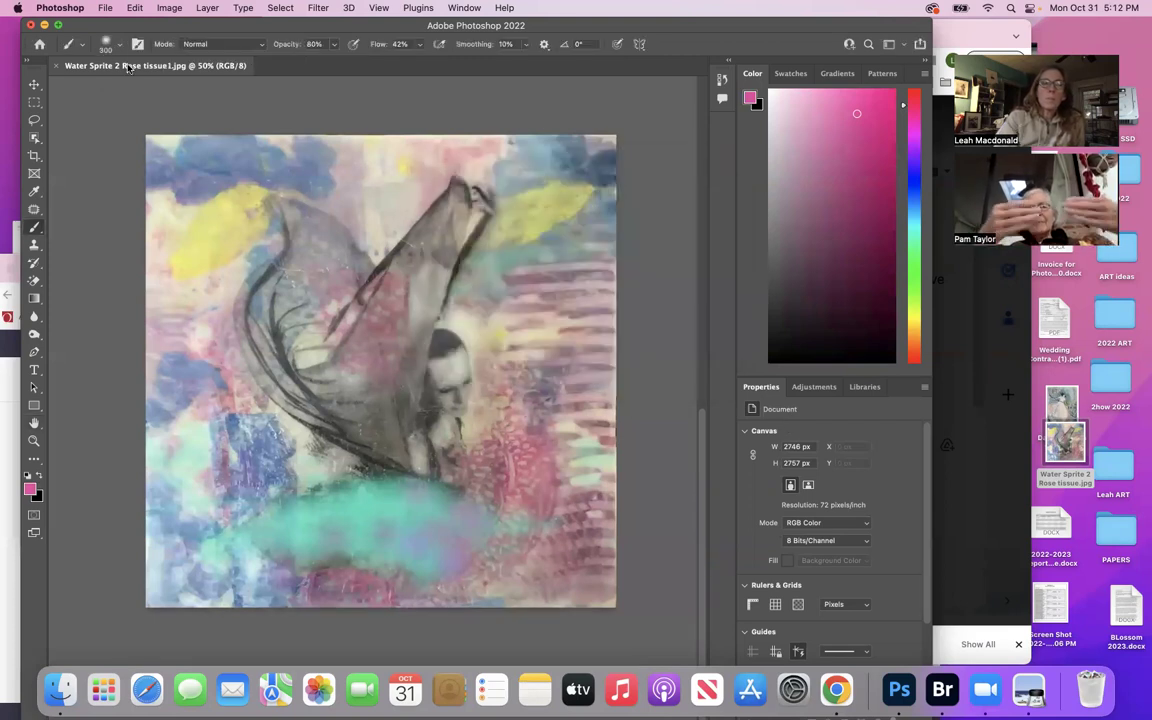
Close the Photoshop, Finder and remaining Preview windows, and bring the Chrome window with Gmail to the front.
click(30, 24)
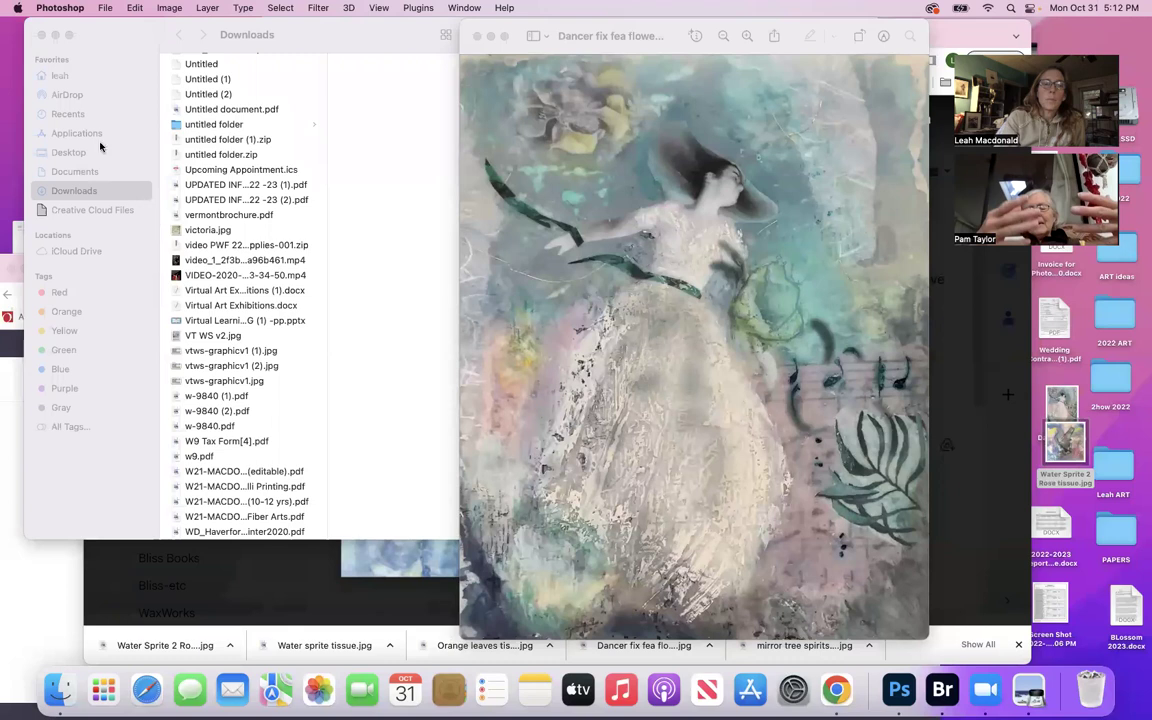
click(41, 36)
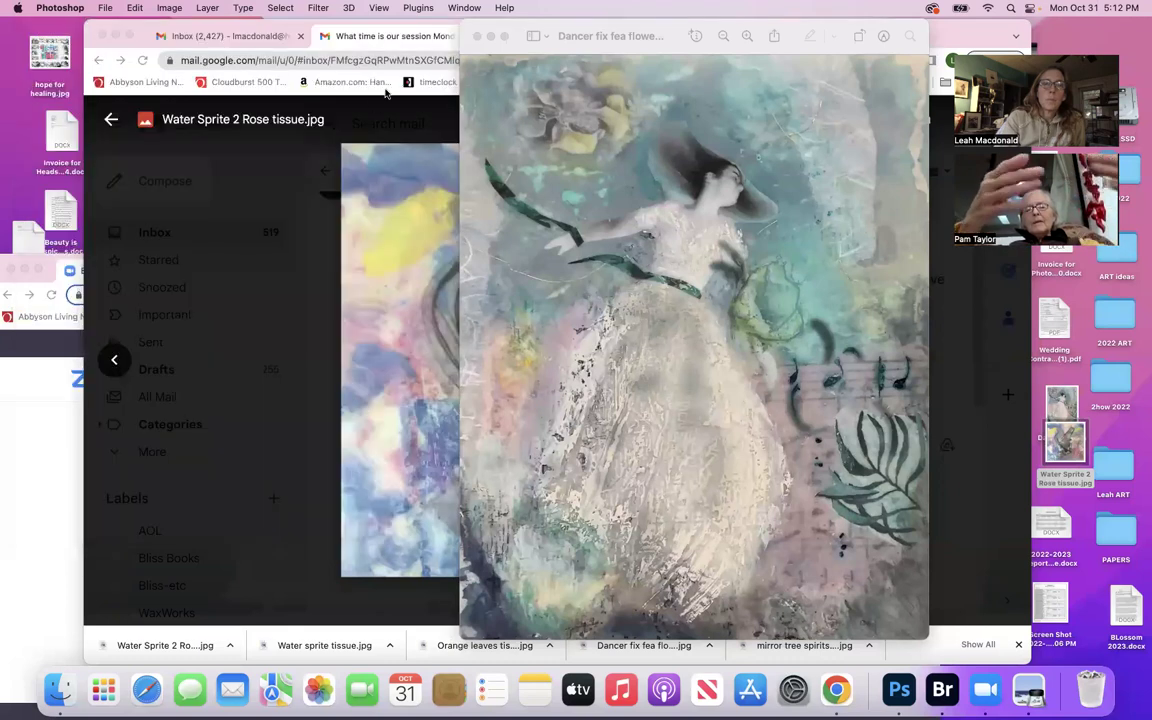
click(477, 38)
drag(772, 49, 740, 90)
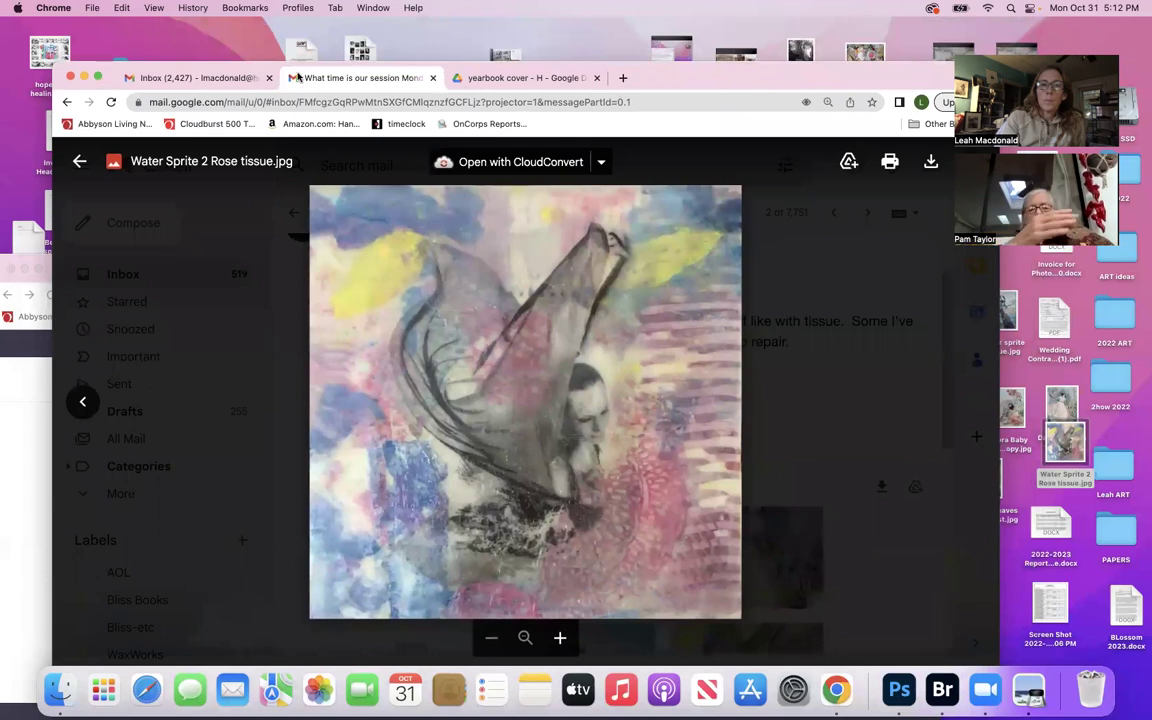
Close the tab with the attachment preview and open the default Gmail account's inbox from the work account.
click(432, 77)
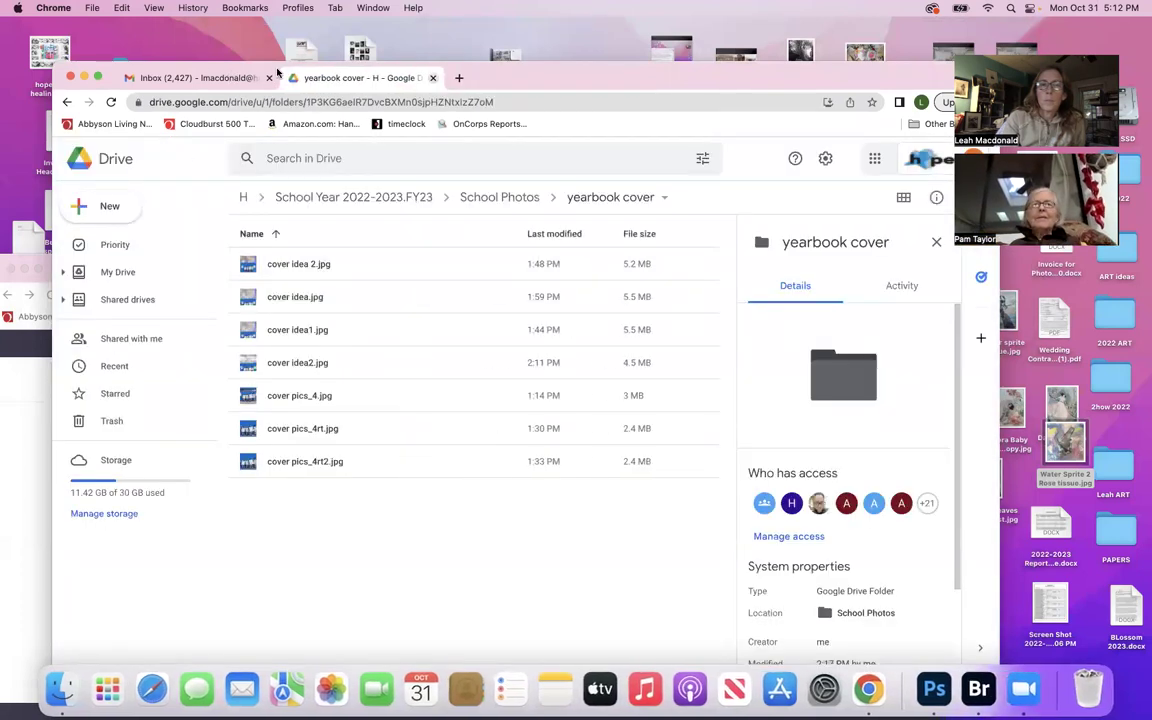
click(208, 79)
drag(655, 80, 461, 94)
click(682, 166)
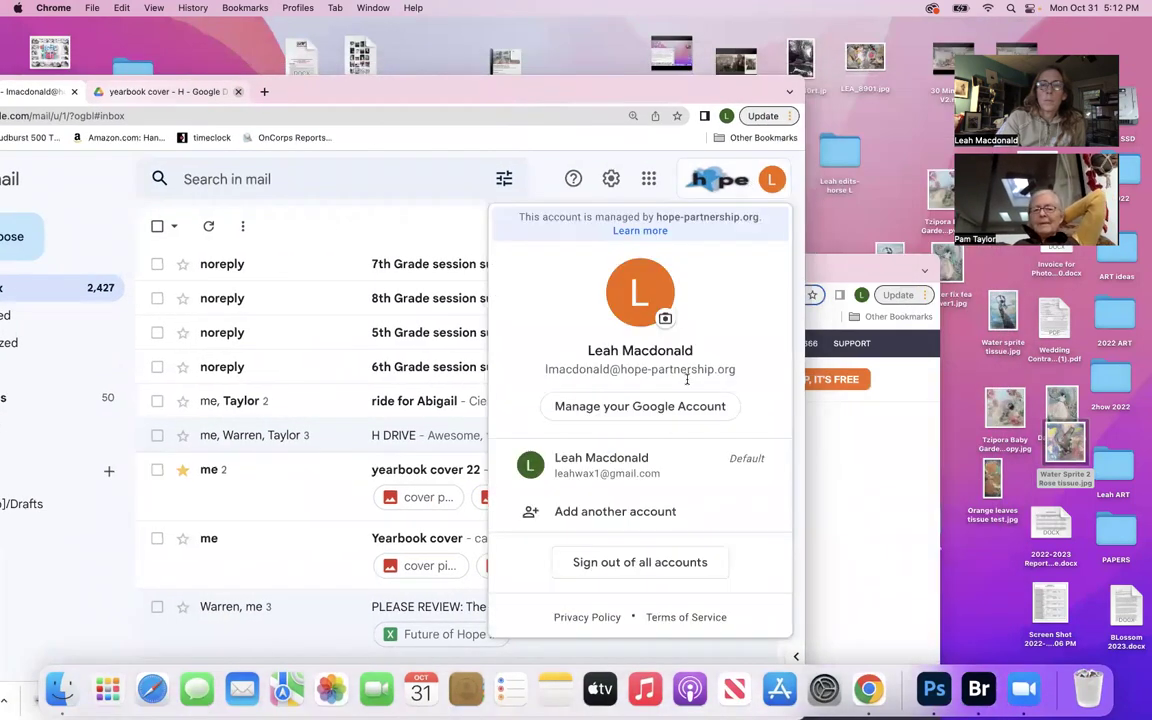
click(658, 460)
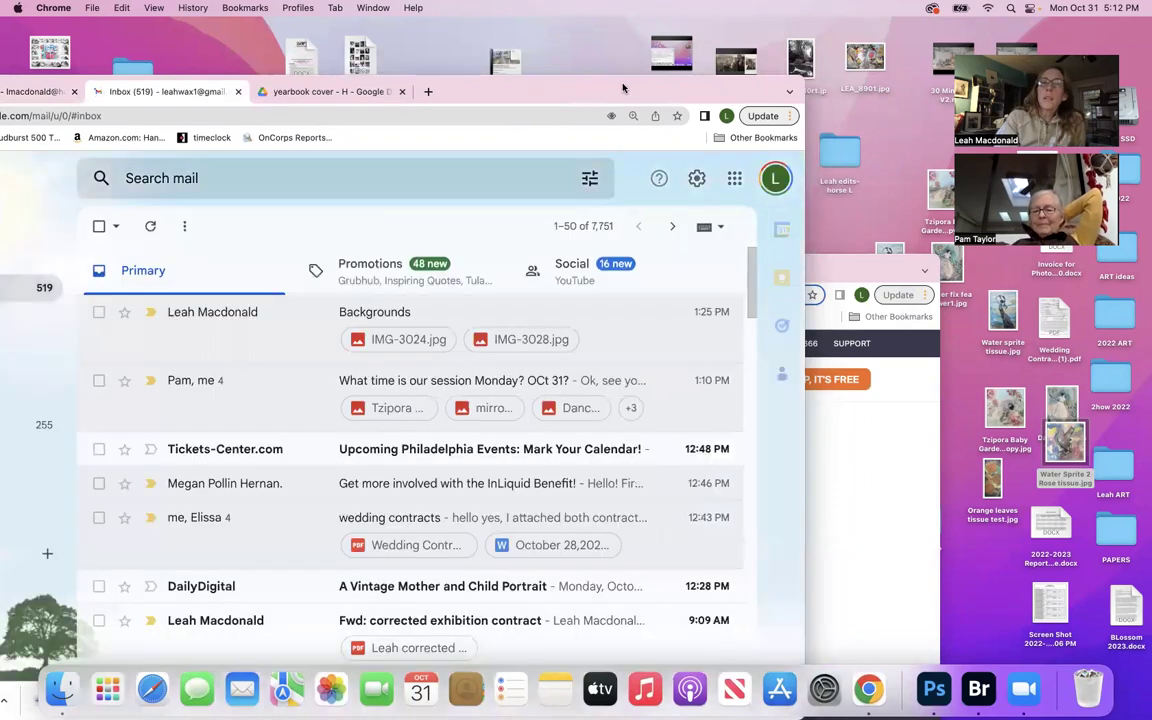
drag(627, 89, 741, 79)
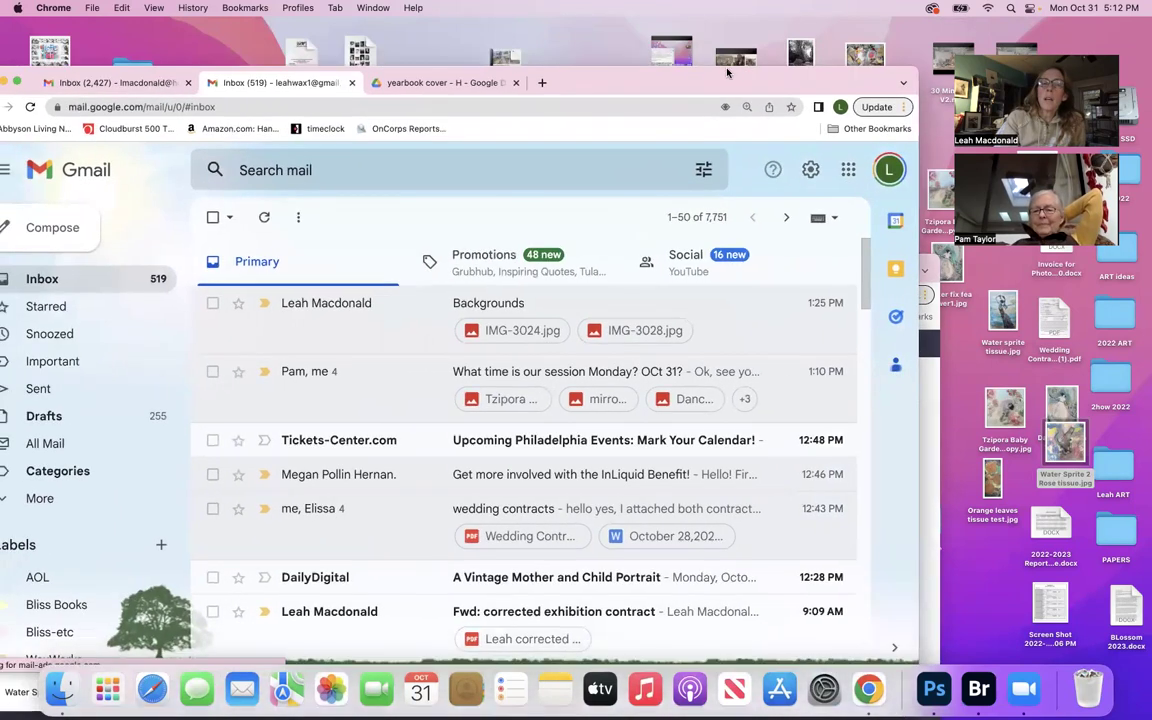
Open the email thread "What time is our session Monday? OCt 31?" and start a reply to its latest message.
click(298, 372)
scroll(298, 373, down, 2)
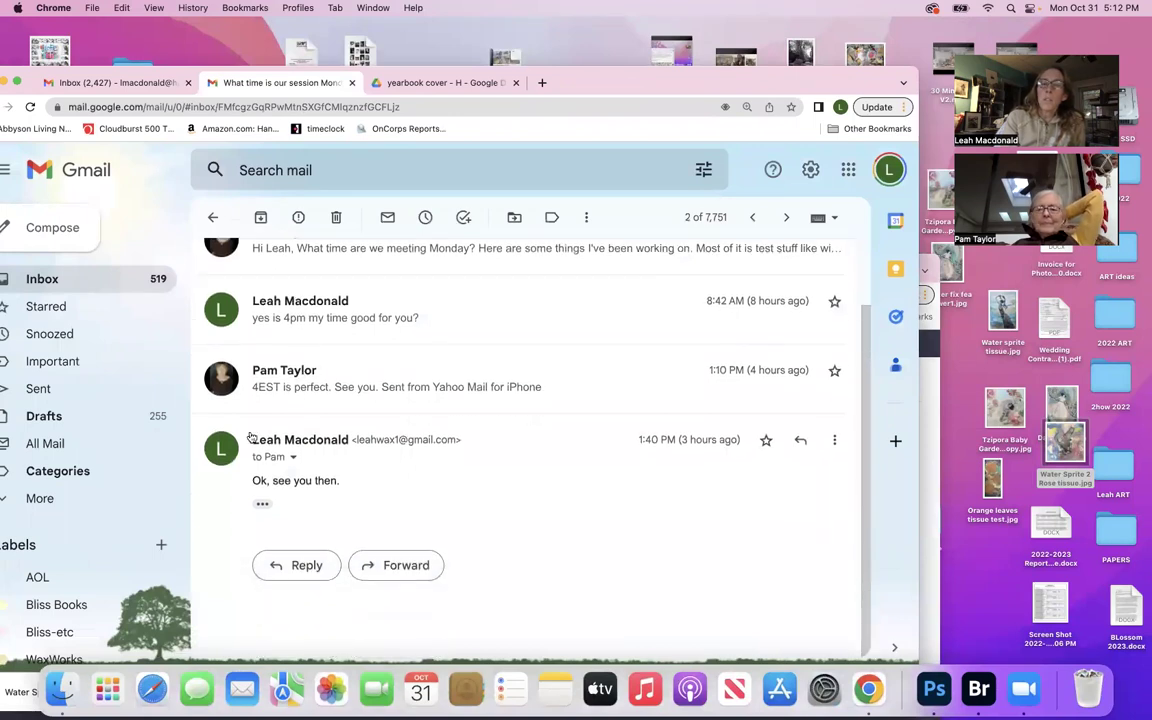
click(307, 566)
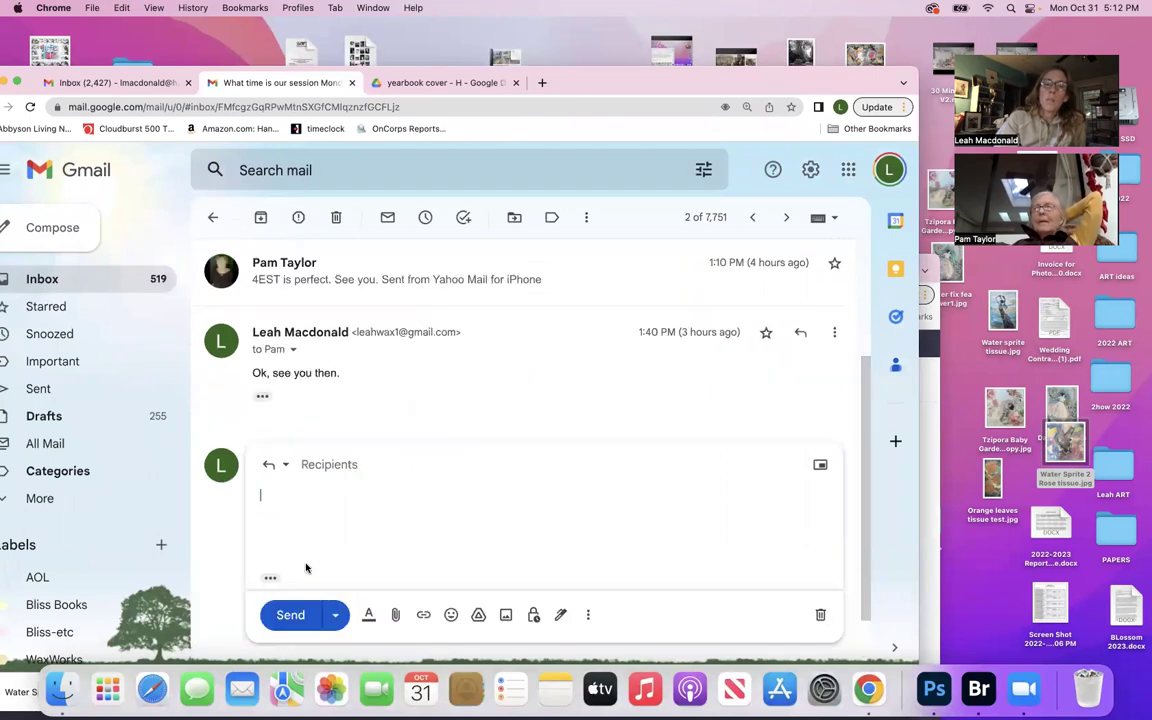
drag(602, 81, 633, 32)
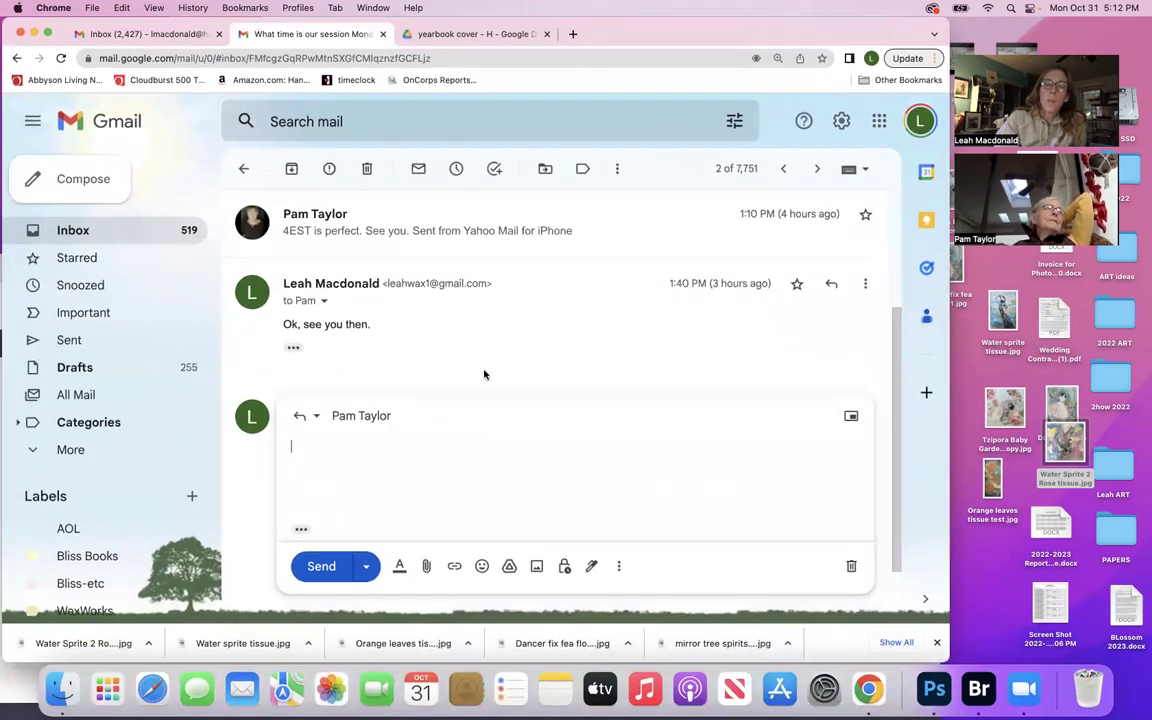
click(426, 566)
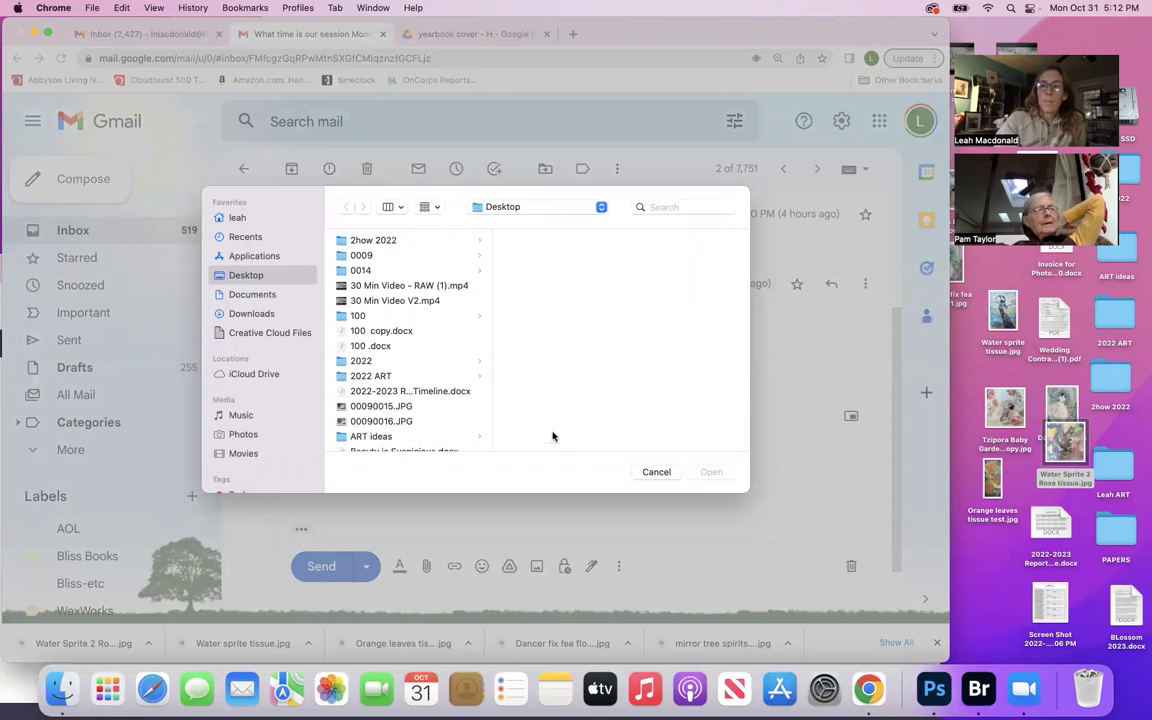
scroll(440, 409, down, 2)
scroll(440, 409, down, 1)
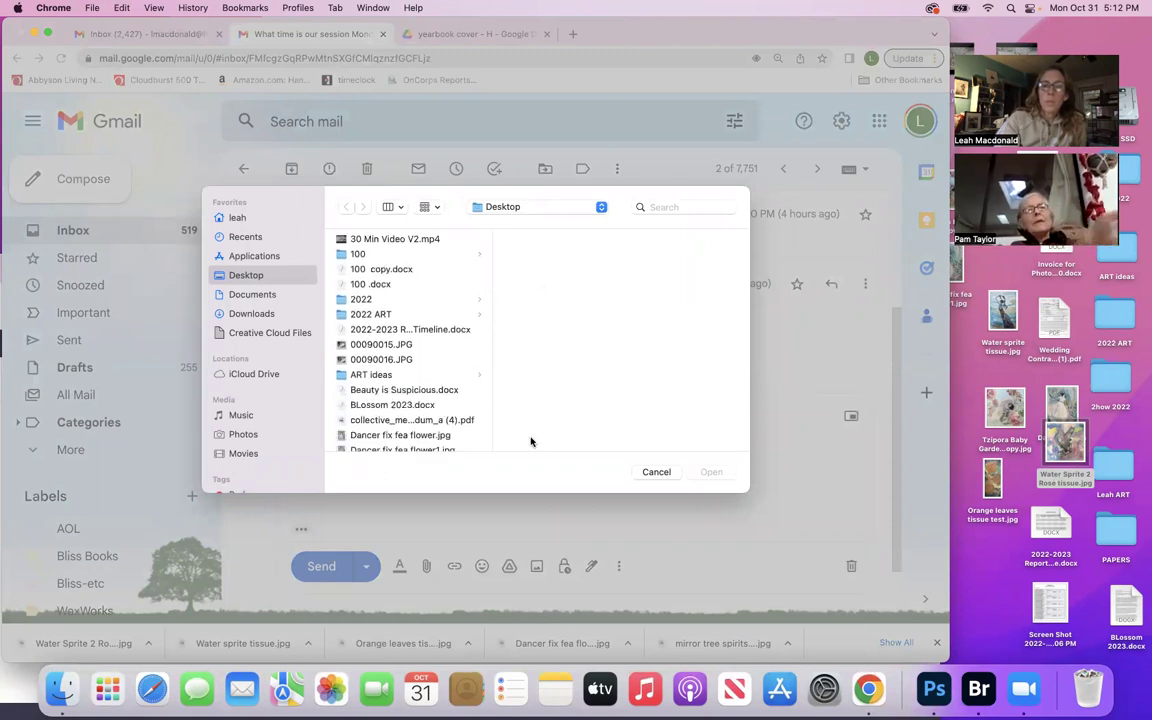
click(657, 471)
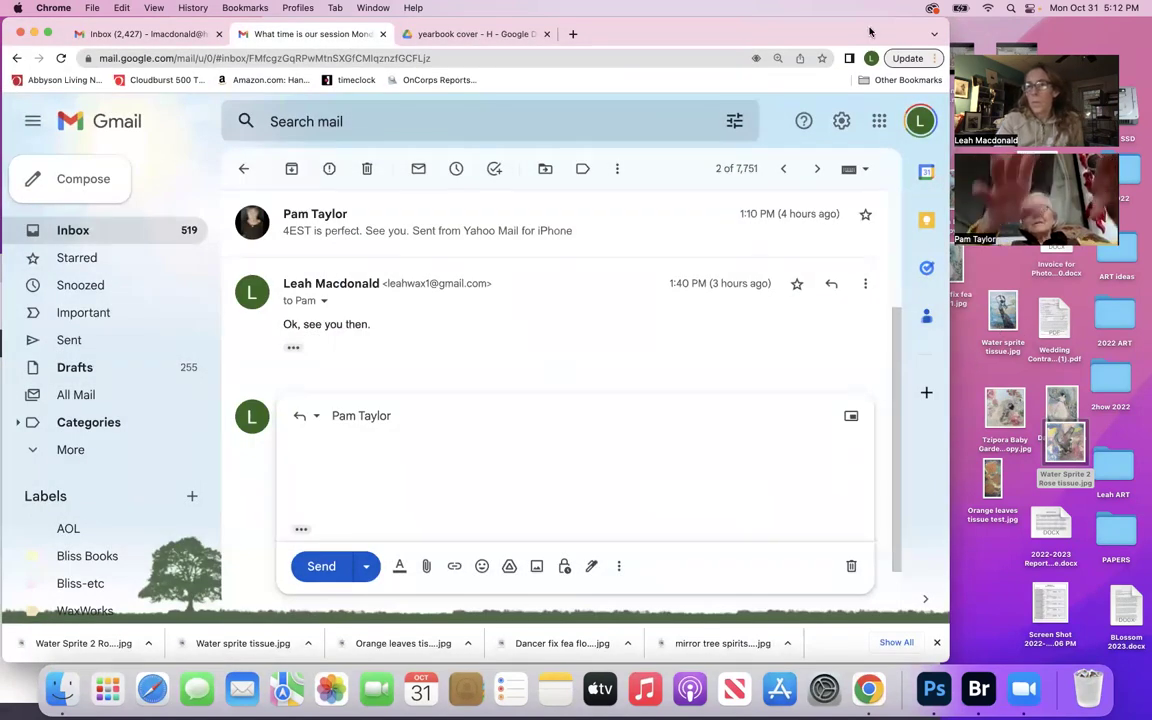
Uncover the desktop images beside the browser window and insert Water sprite tissue1.jpg and Dancer fix fea flower1.jpg into the reply.
drag(870, 32, 713, 30)
key(super+m)
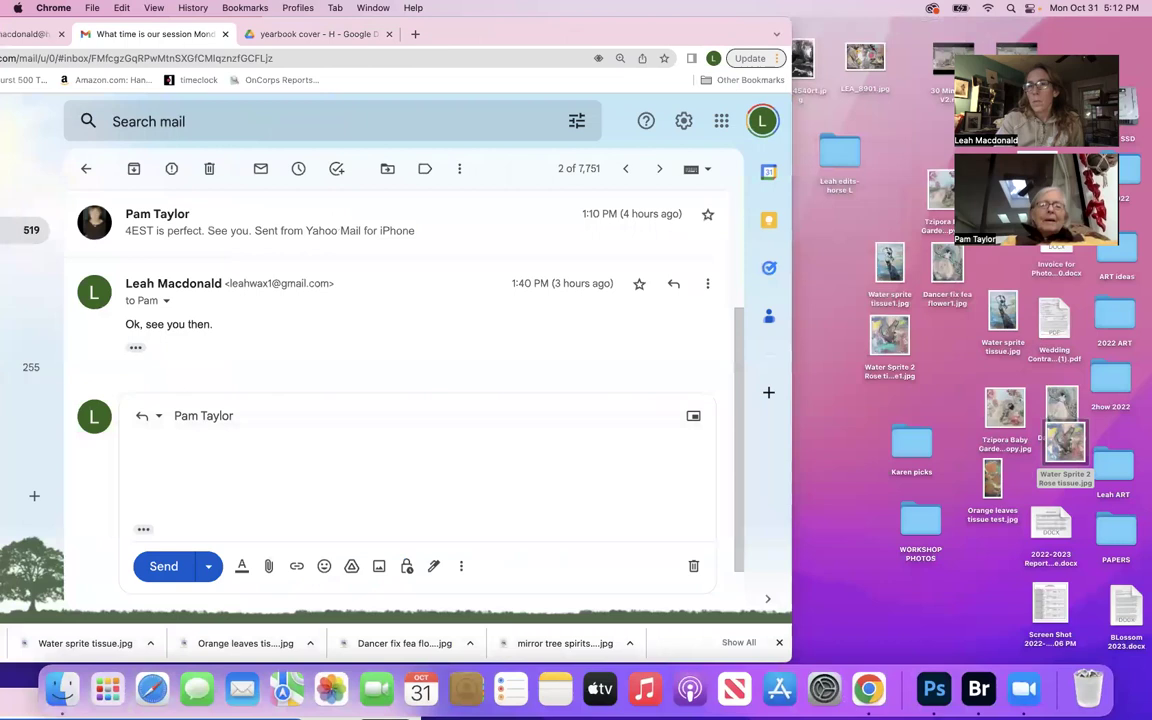
drag(888, 293, 452, 470)
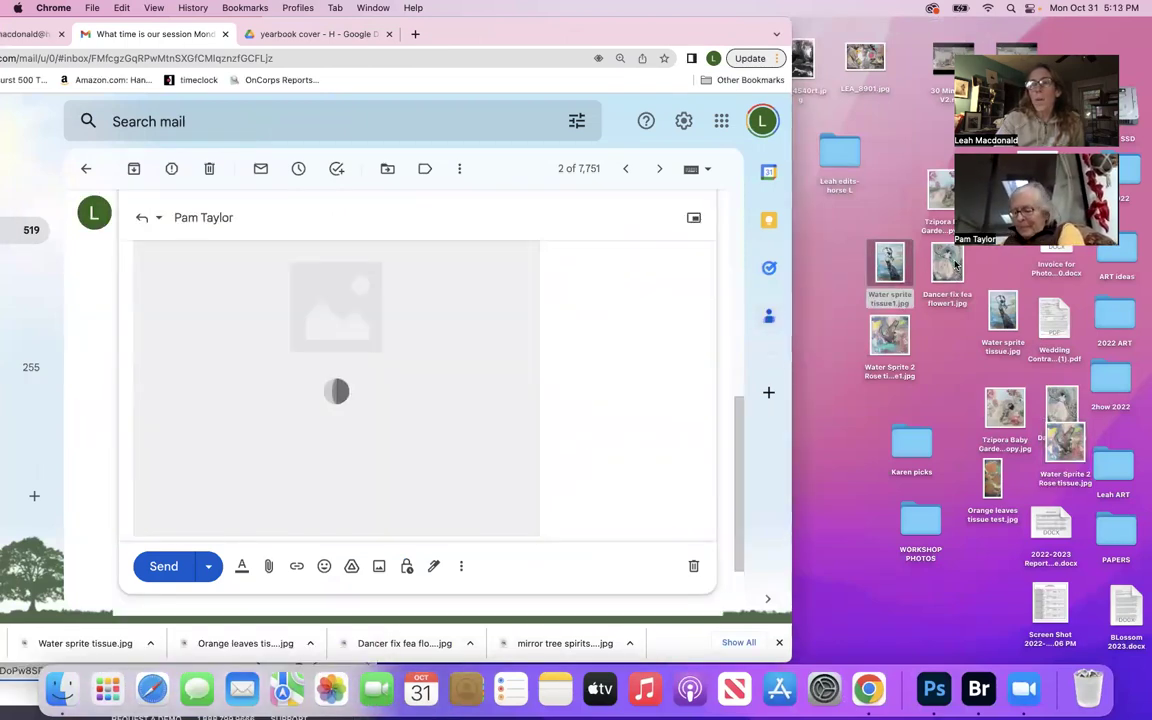
drag(947, 270, 593, 398)
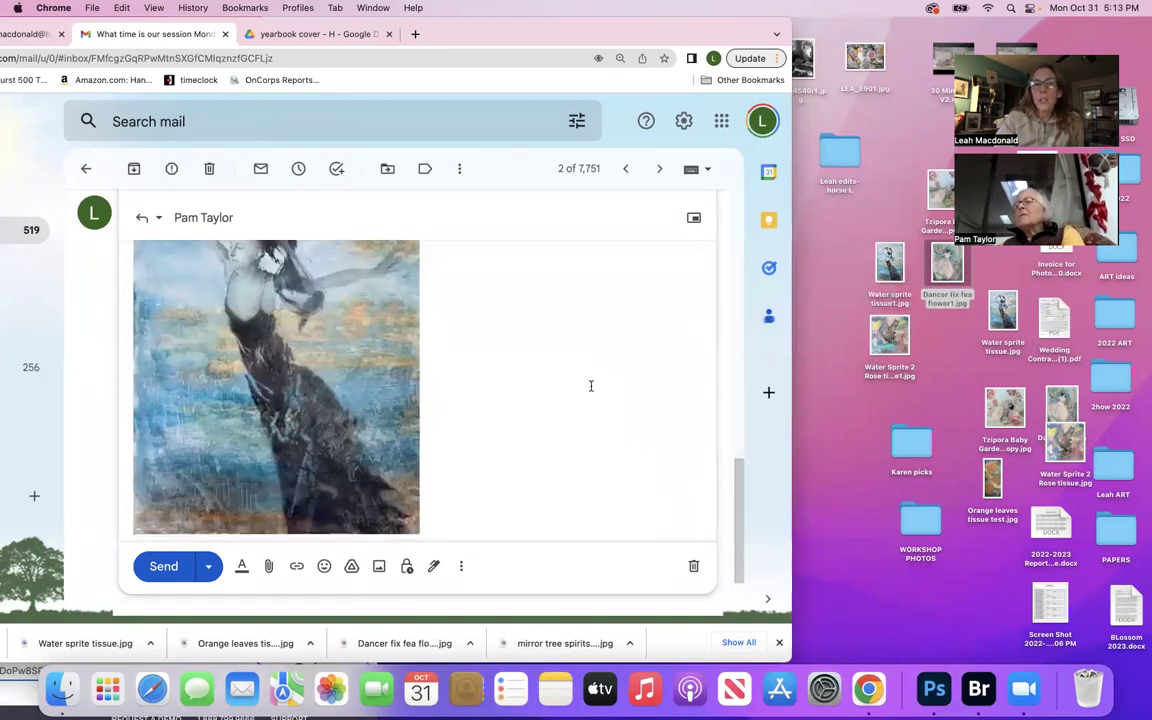
scroll(555, 468, down, 1)
scroll(552, 468, up, 5)
scroll(548, 468, up, 5)
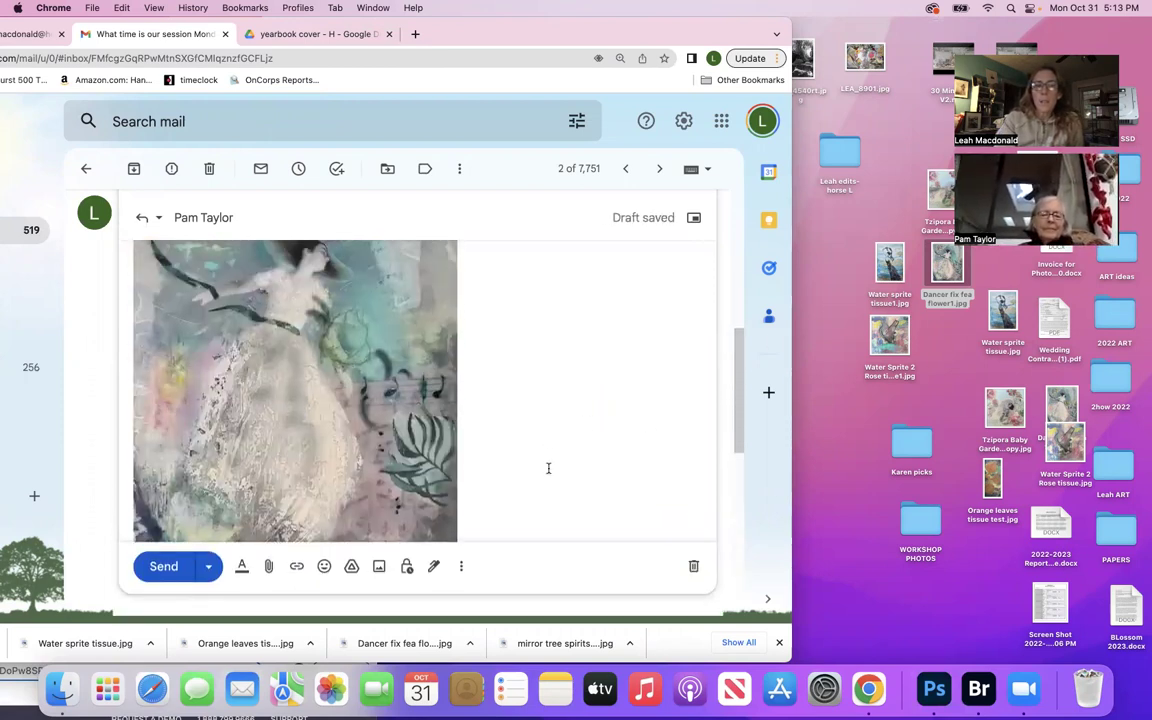
scroll(548, 468, down, 10)
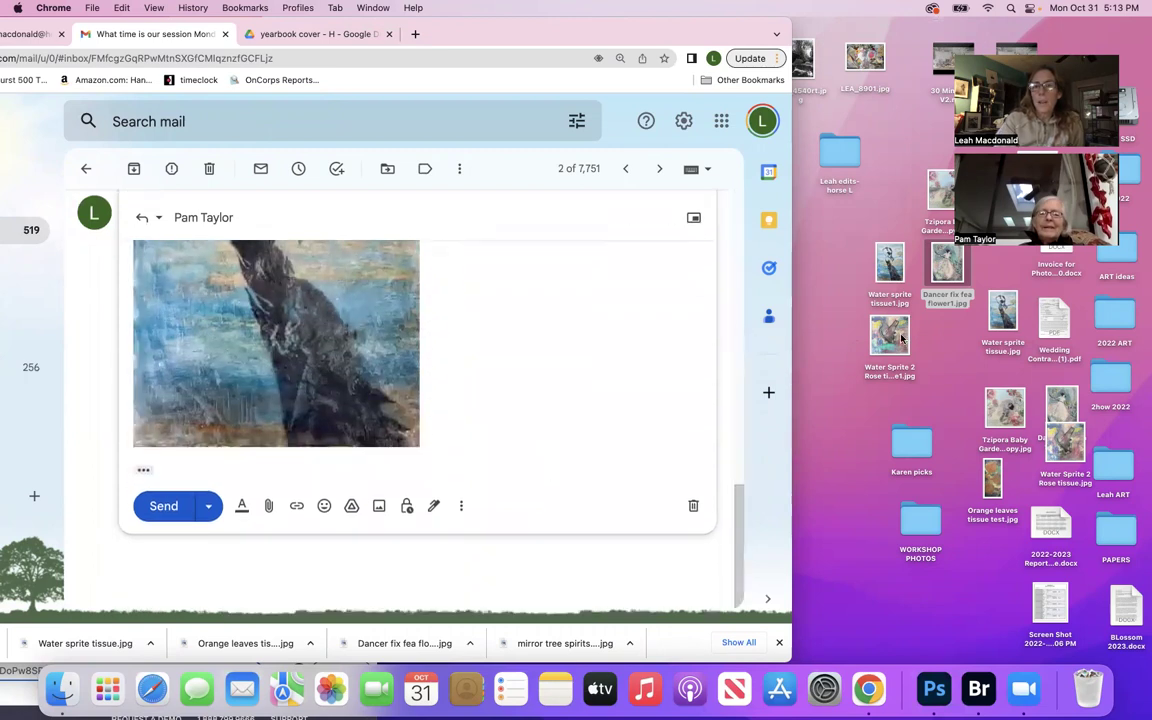
Add Water Sprite 2 Rose tissue1.jpg and the retouched Baby Garden picture from the desktop to the reply and check the inserted images.
drag(890, 335, 470, 370)
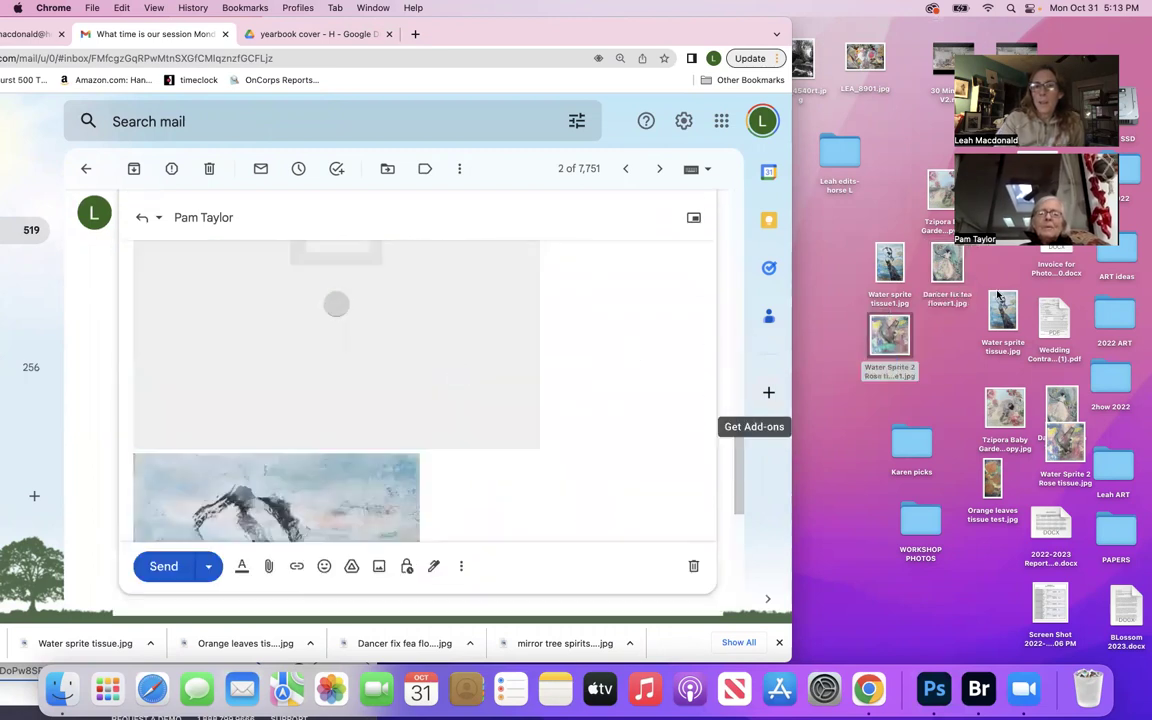
drag(930, 200, 578, 449)
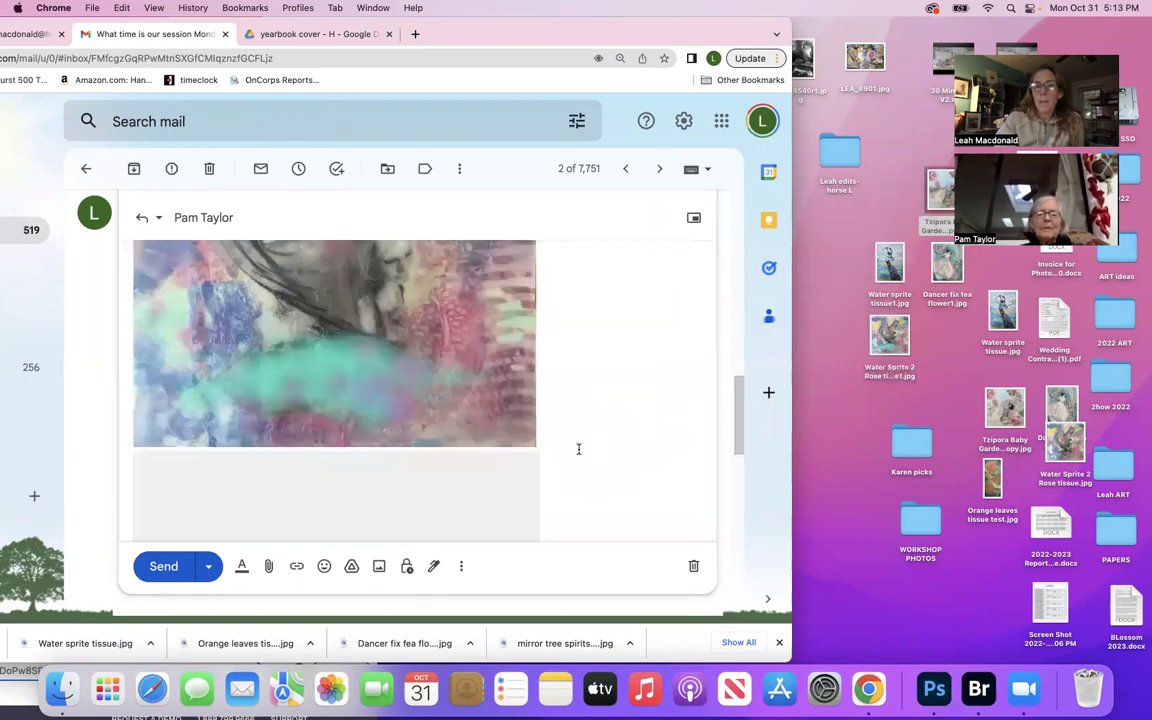
scroll(522, 467, down, 10)
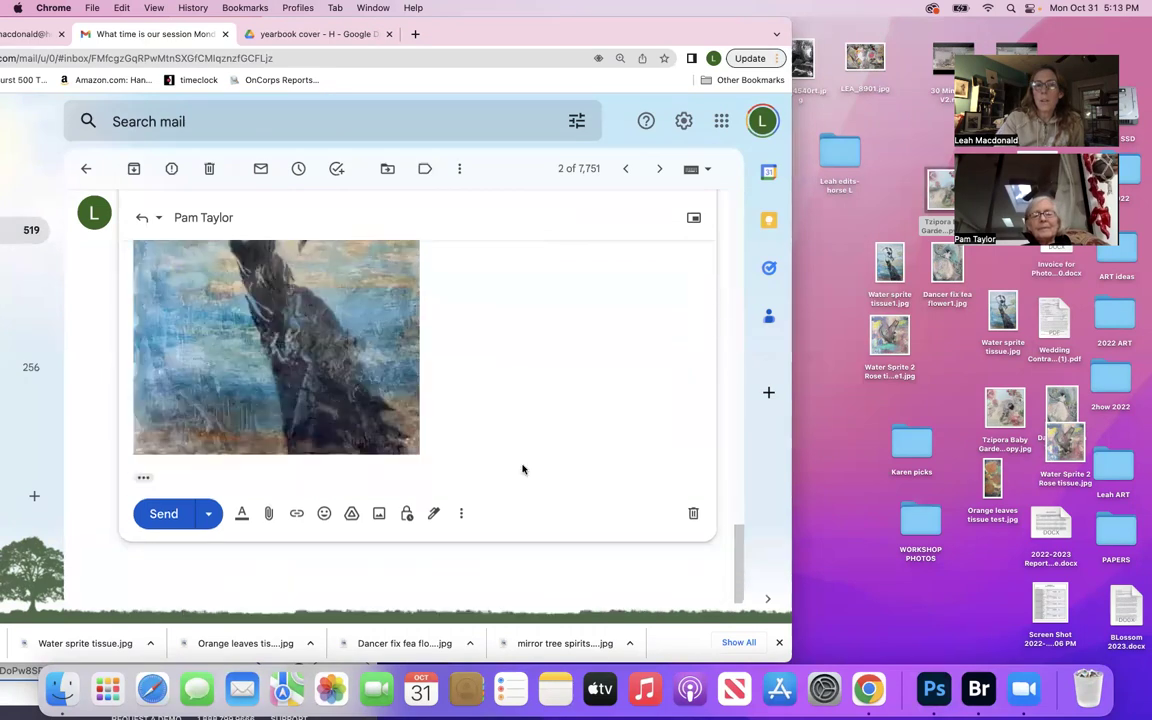
scroll(522, 464, up, 10)
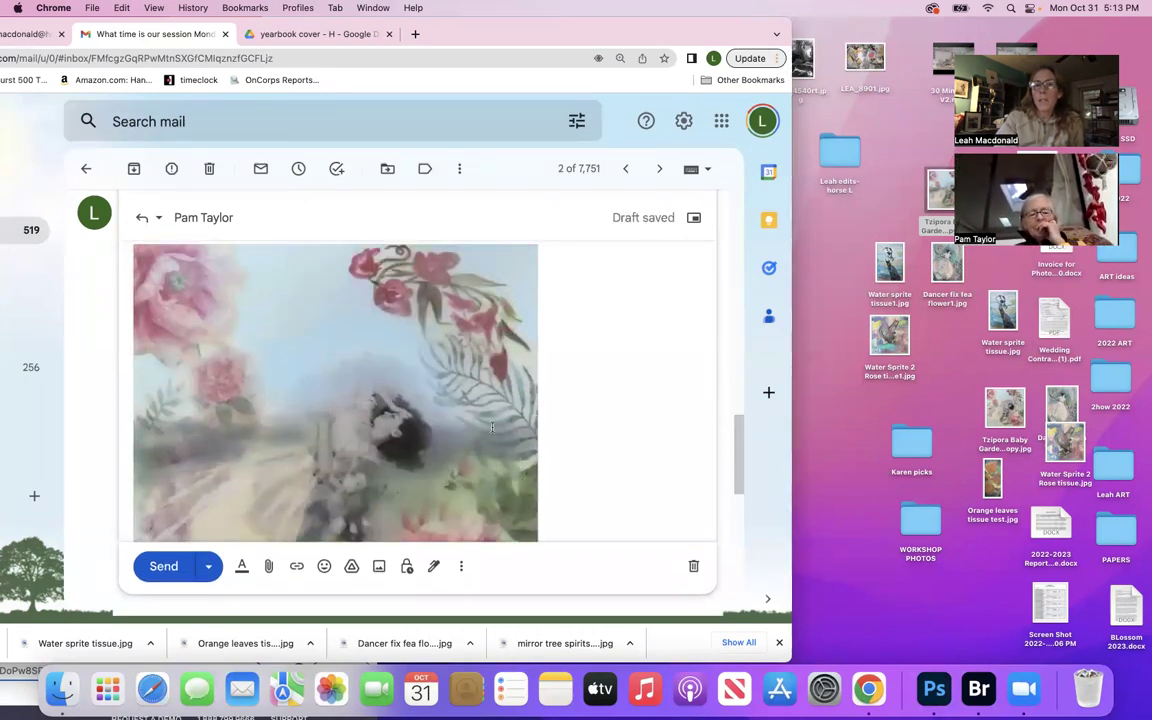
scroll(492, 428, down, 2)
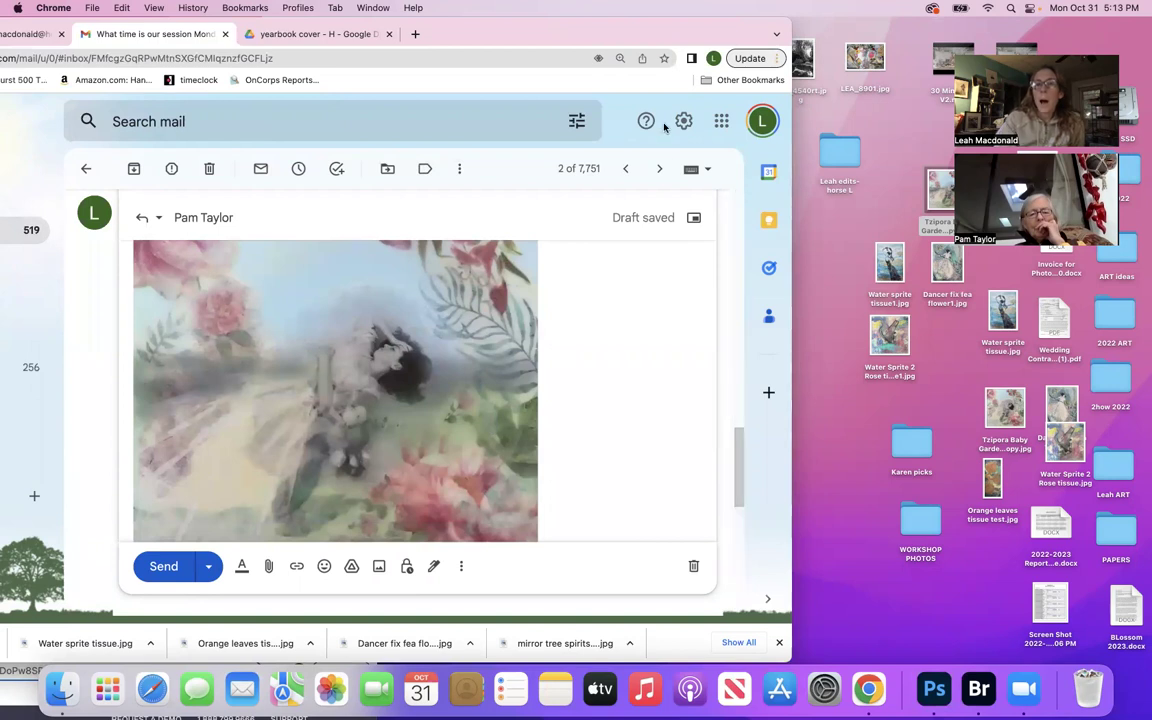
drag(738, 36, 688, 103)
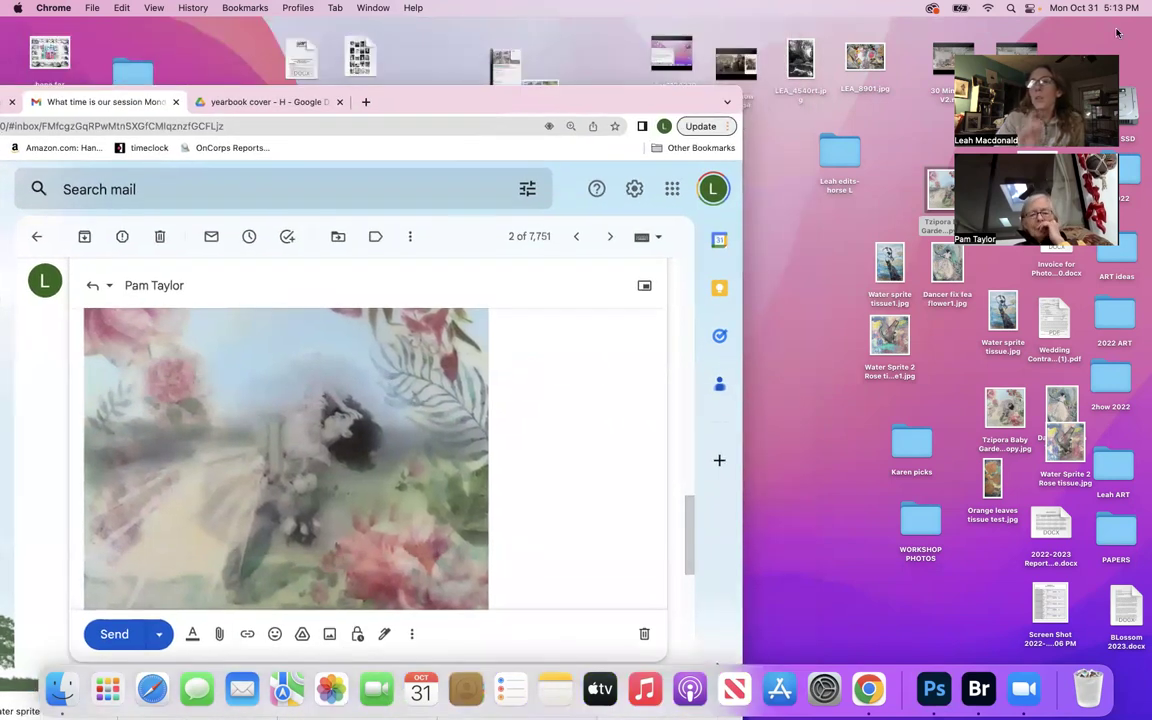